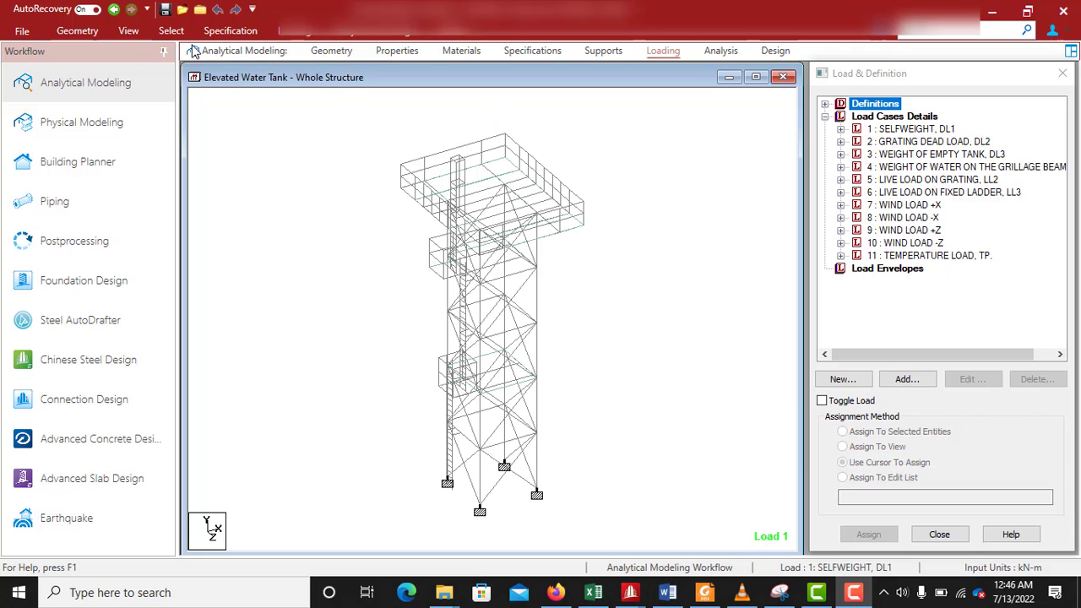
- Start defining a new combination load case and move the definition dialog aside, over the left part of the model view
left_click(295, 34)
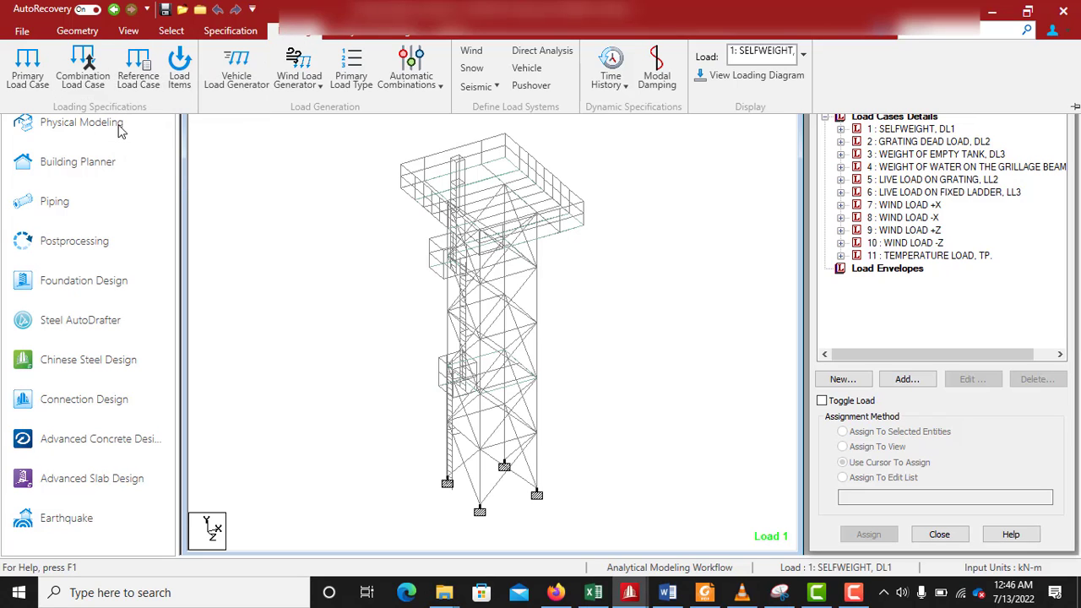
left_click(87, 61)
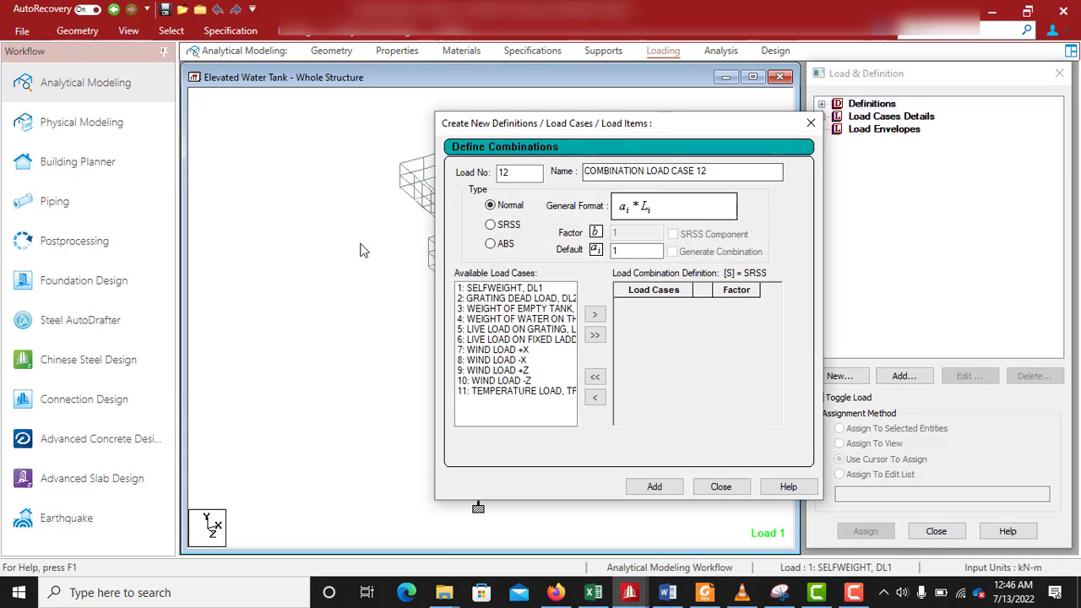
left_click(347, 271)
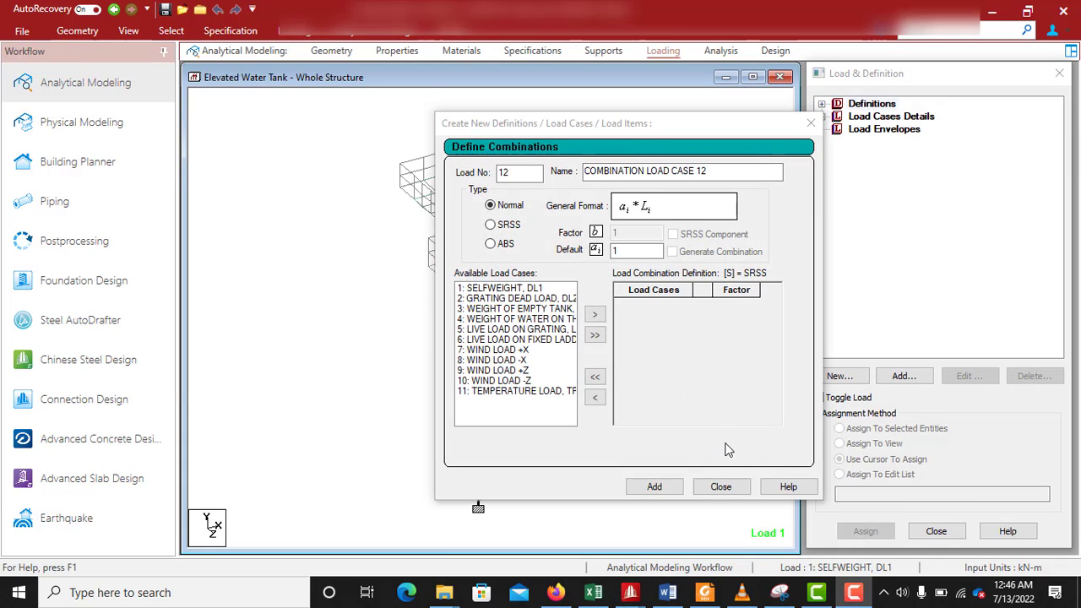
left_click_drag(547, 130, 322, 95)
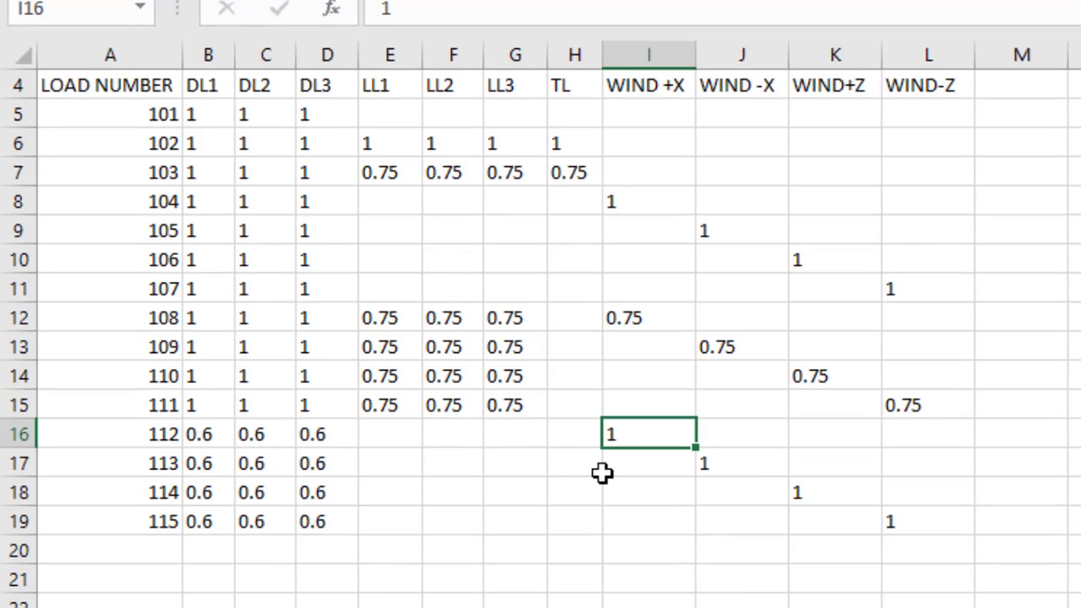
- Switch to the Excel load combination table for ASCE 7-05 and examine the dead load factors of combination 101
scroll(327, 395, "up", 1)
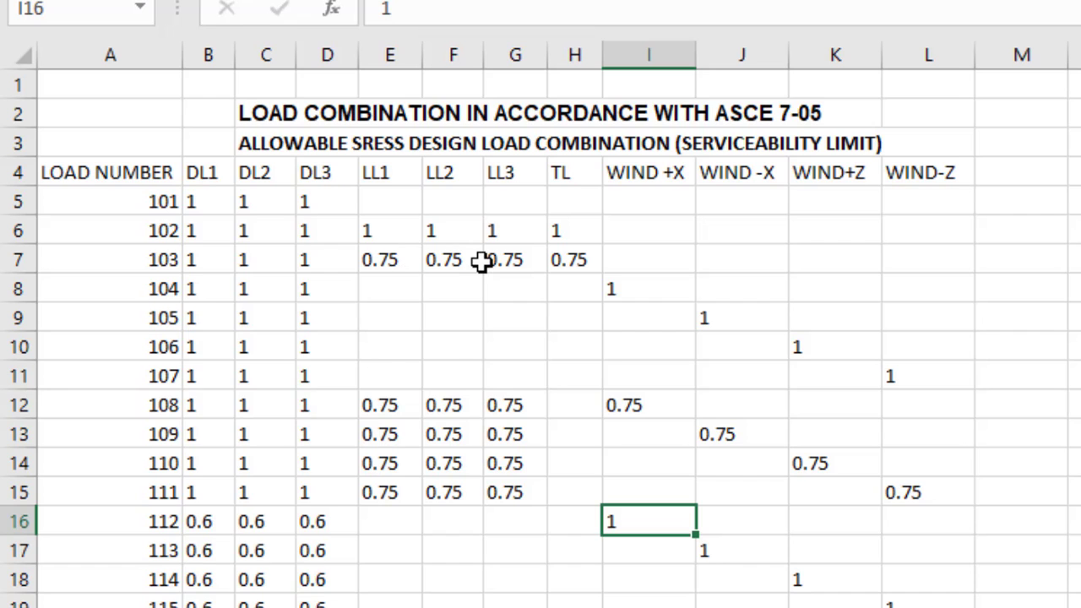
scroll(482, 261, "down", 1)
scroll(332, 261, "up", 1)
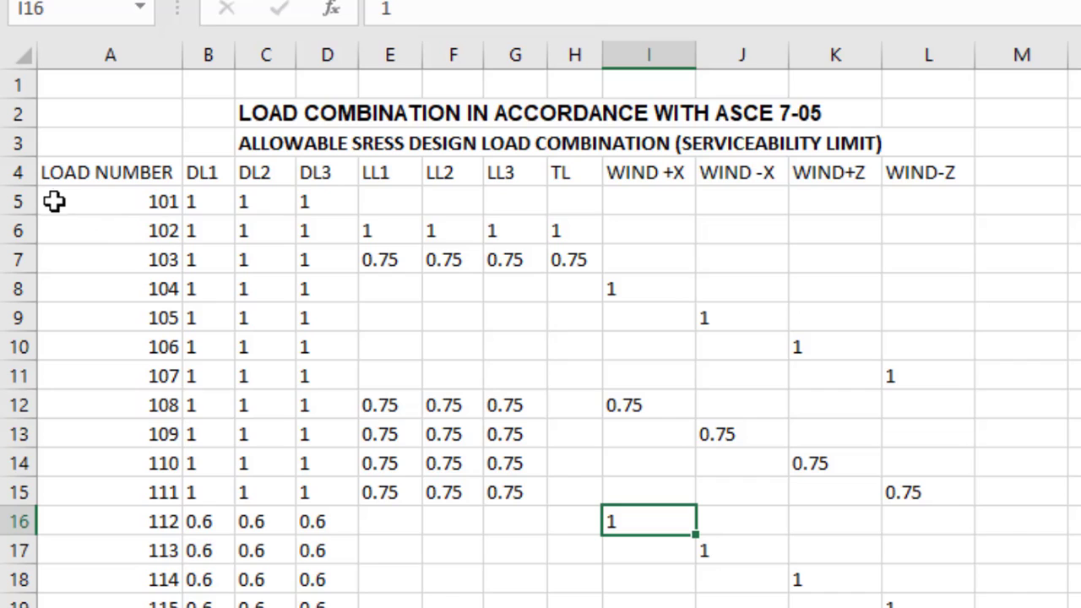
left_click(162, 202)
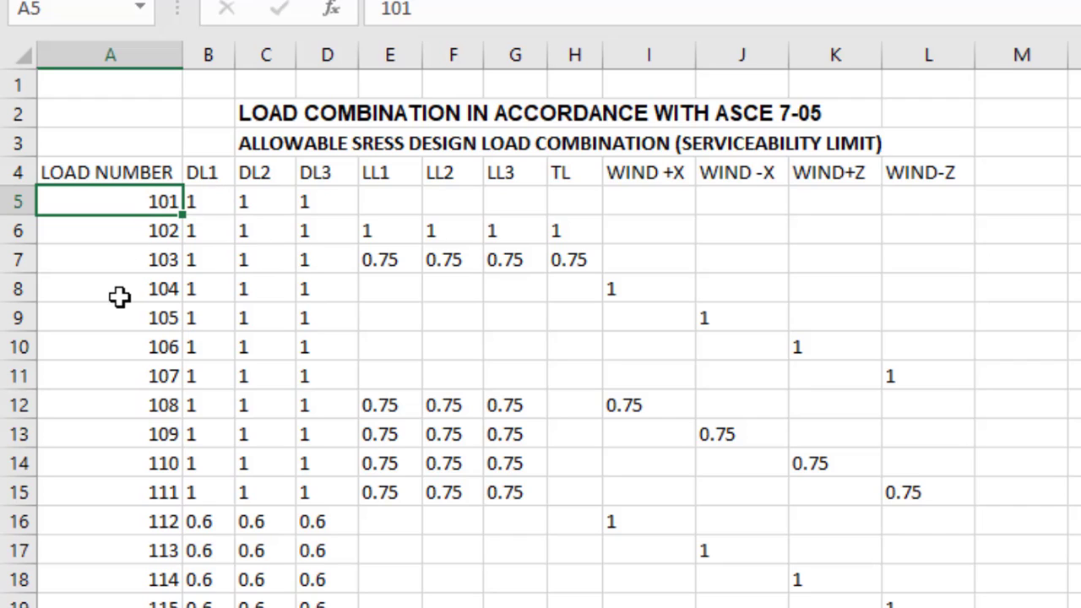
left_click(207, 200)
left_click(254, 200)
left_click(307, 199)
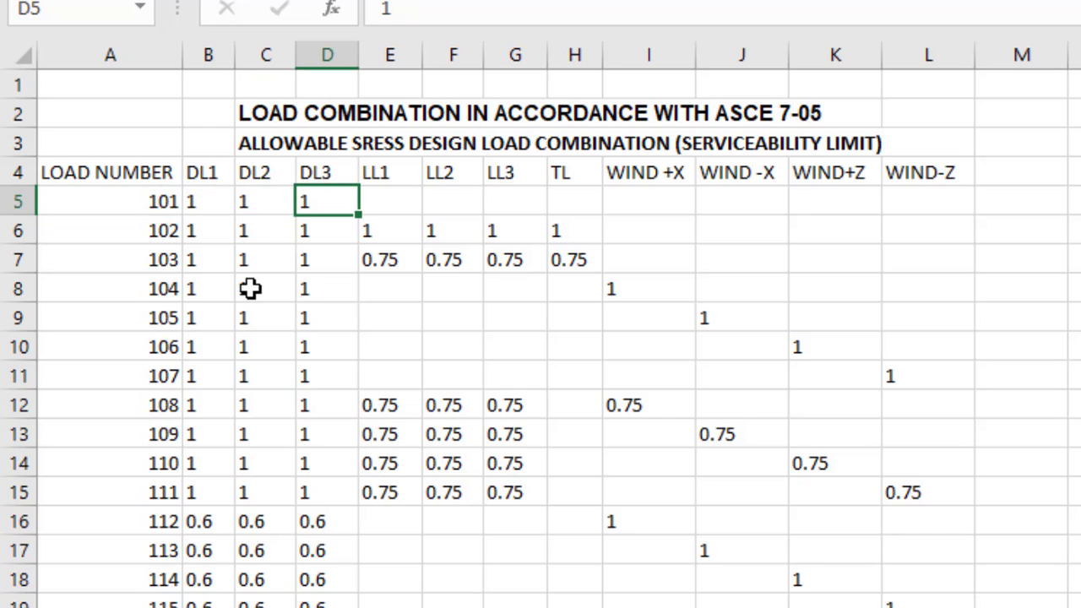
left_click(203, 200)
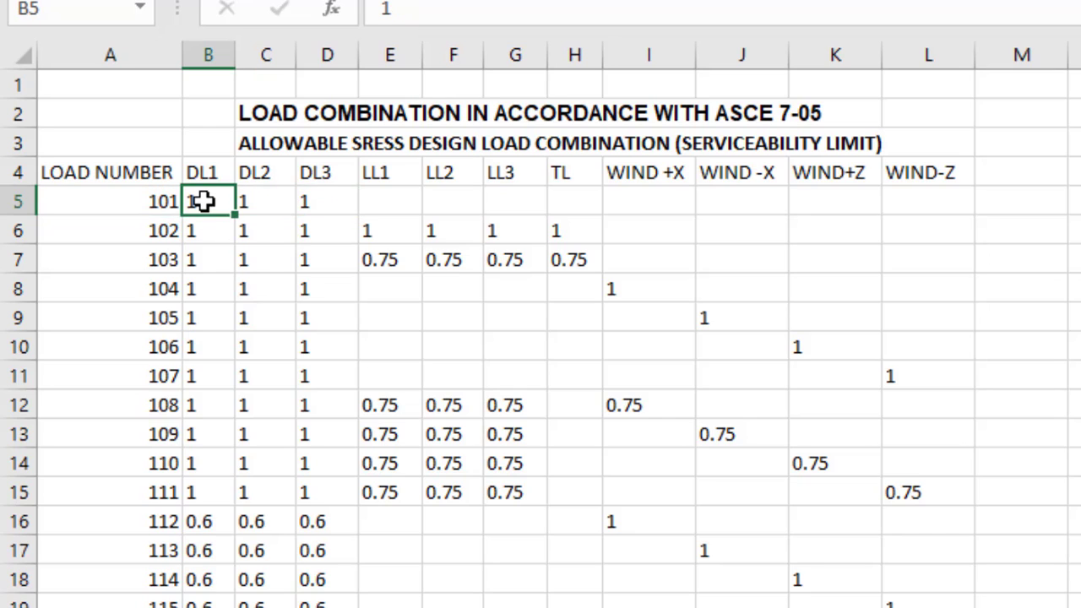
left_click(254, 207)
left_click(305, 205)
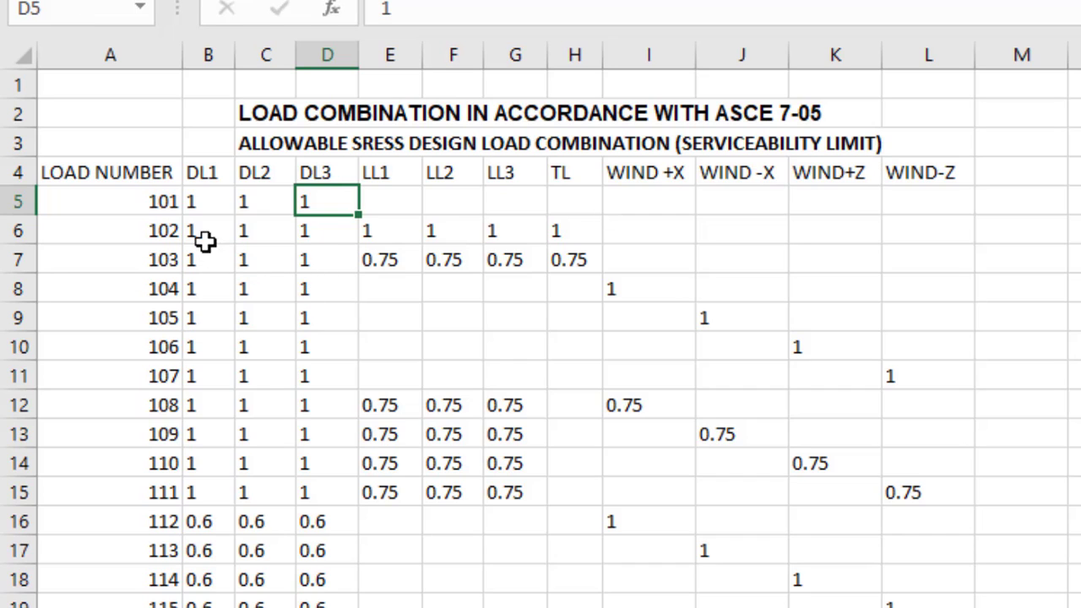
- Examine the dead, live and temperature load factors of combination 102 in the allowable stress table
left_click(155, 225)
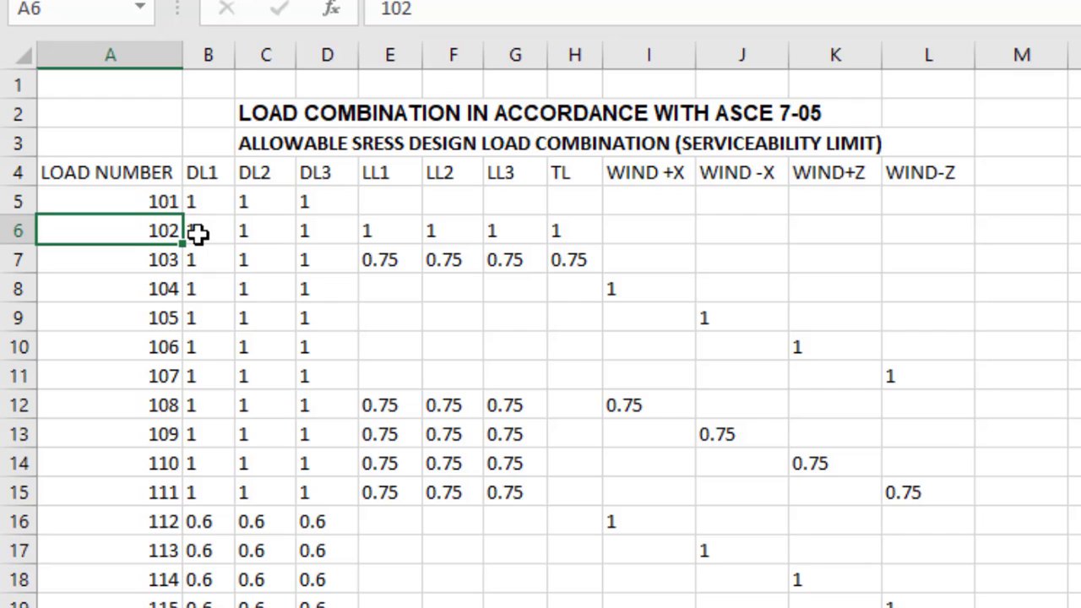
left_click_drag(197, 234, 304, 235)
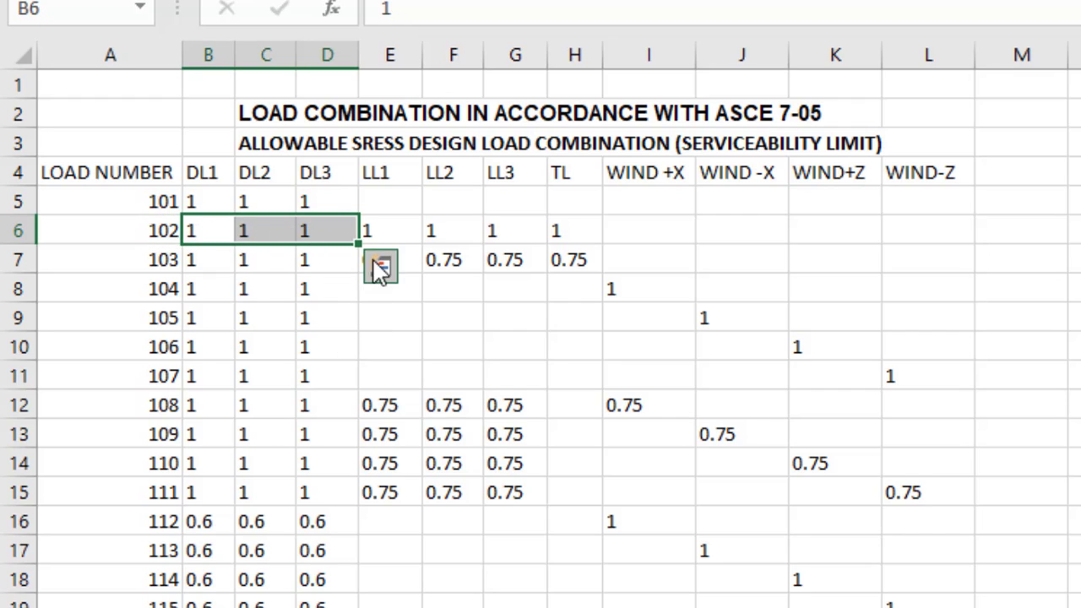
left_click_drag(374, 231, 566, 229)
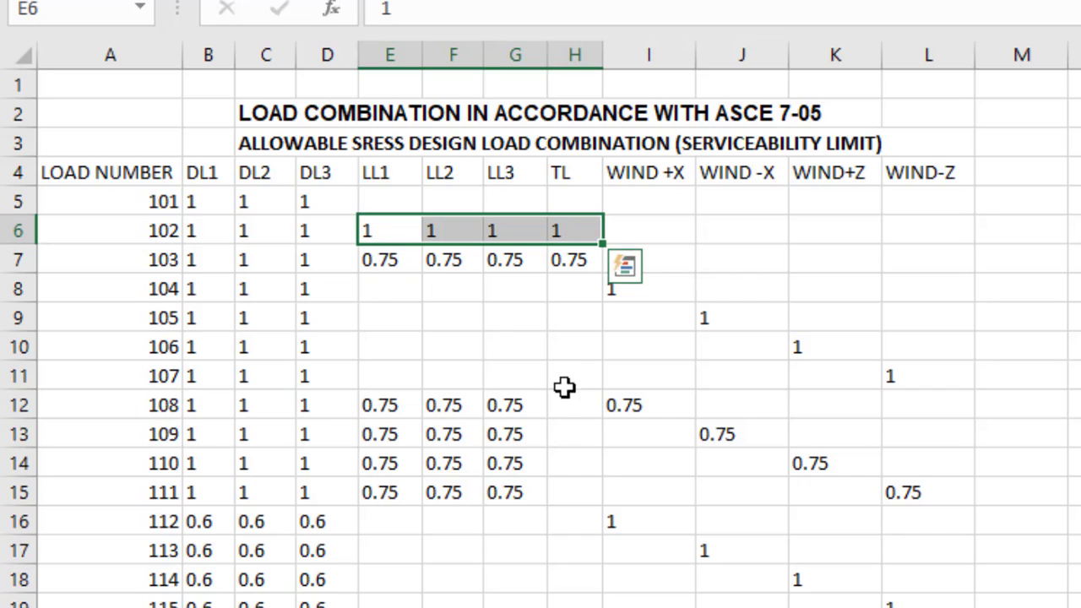
left_click(494, 317)
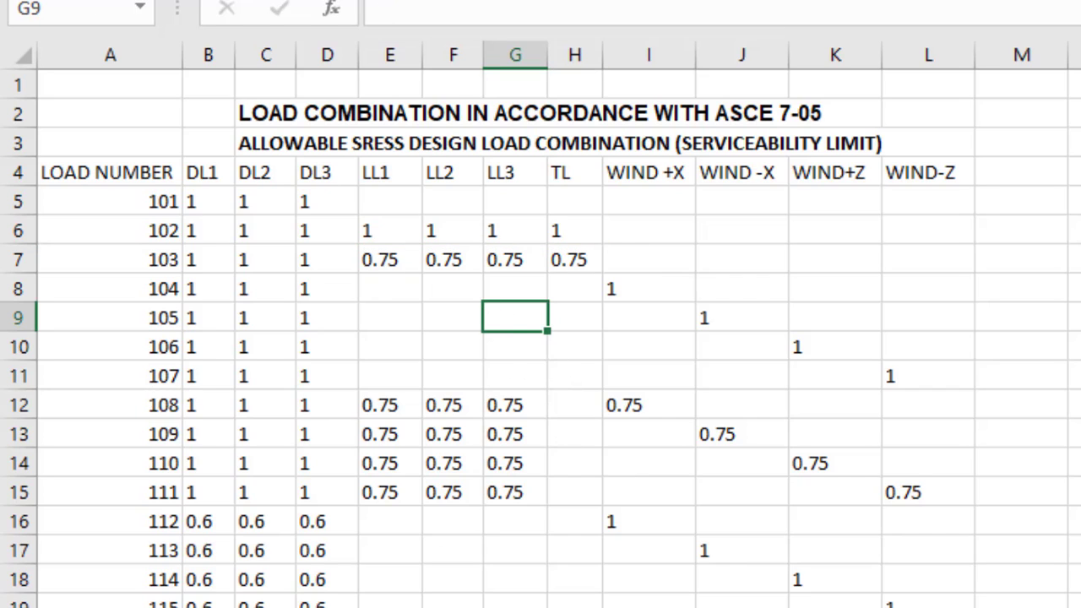
- Consult the basic combinations in section 2.4.1 of the ASCE standard PDF, and return to the Excel combination table
key("alt+Tab")
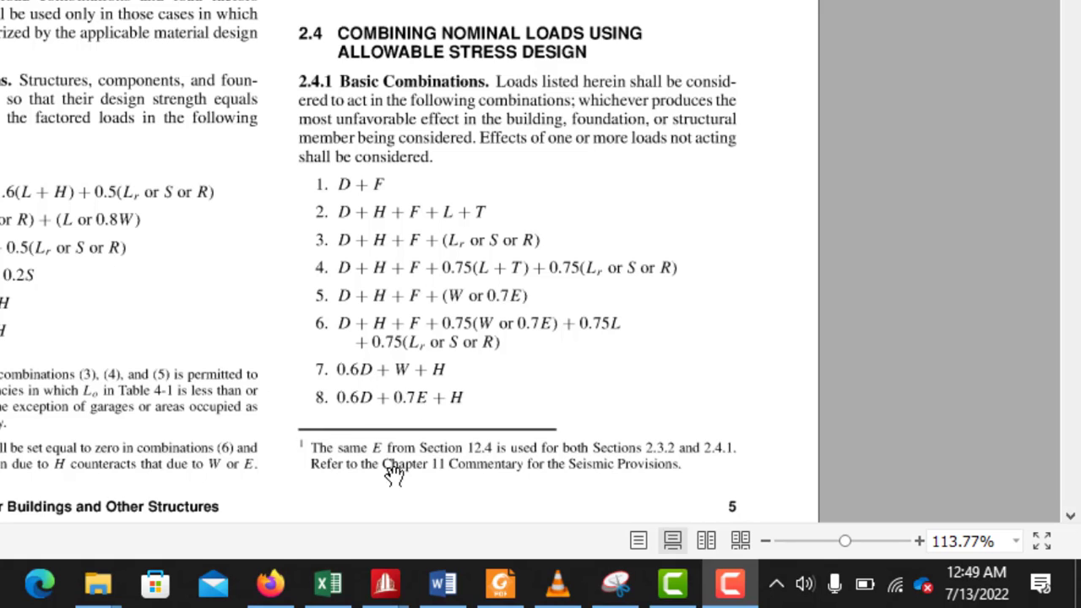
left_click(326, 583)
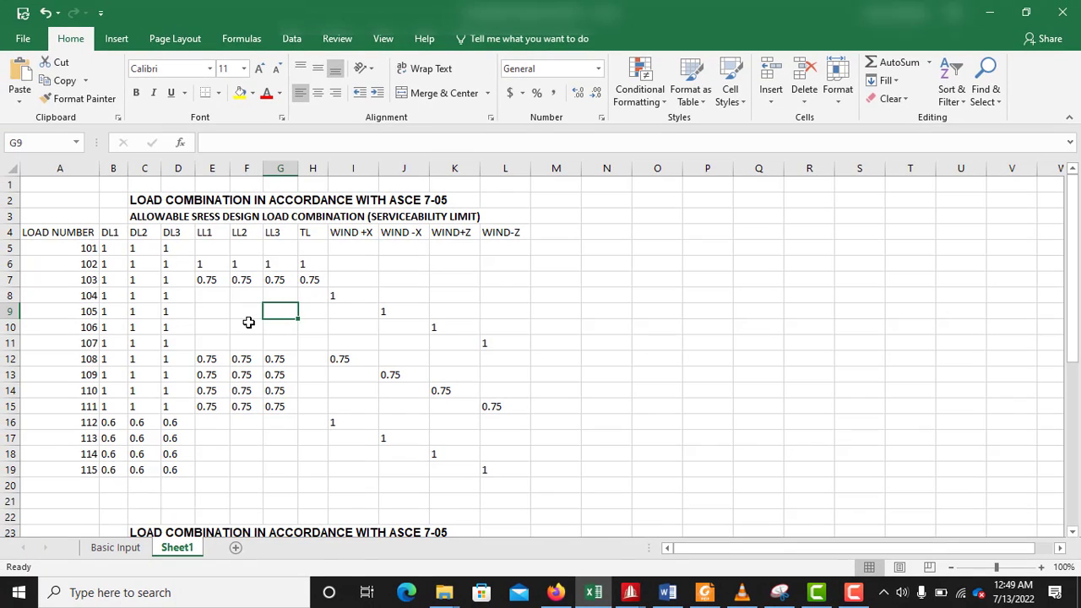
left_click(232, 319)
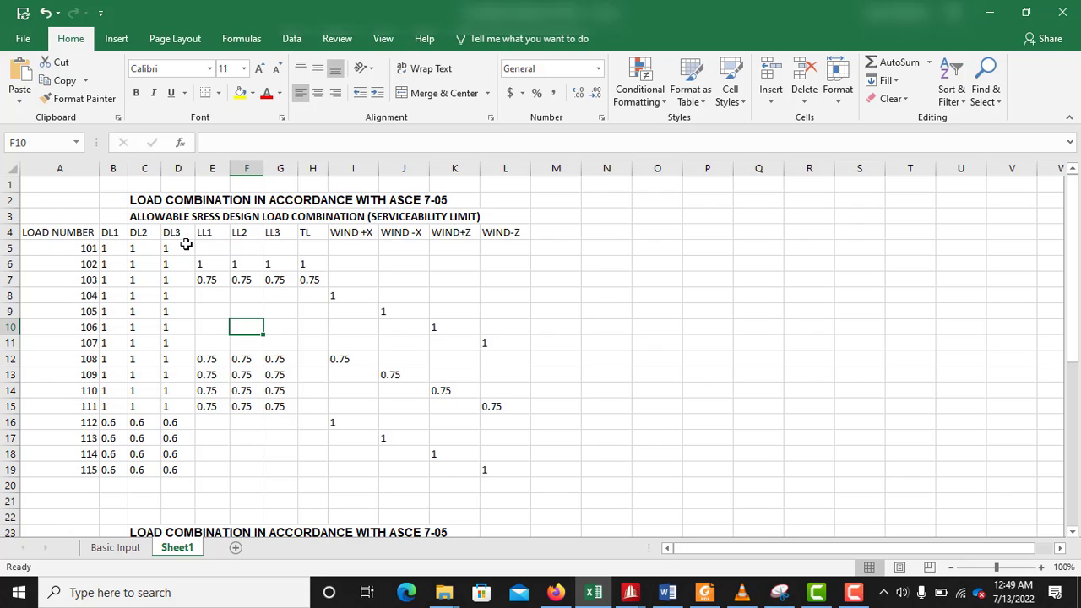
- Switch to the Elevated Water Tank.STD model in STAAD.Pro, identify load cases 1 to 3 and compare them with the Excel table
left_click(630, 592)
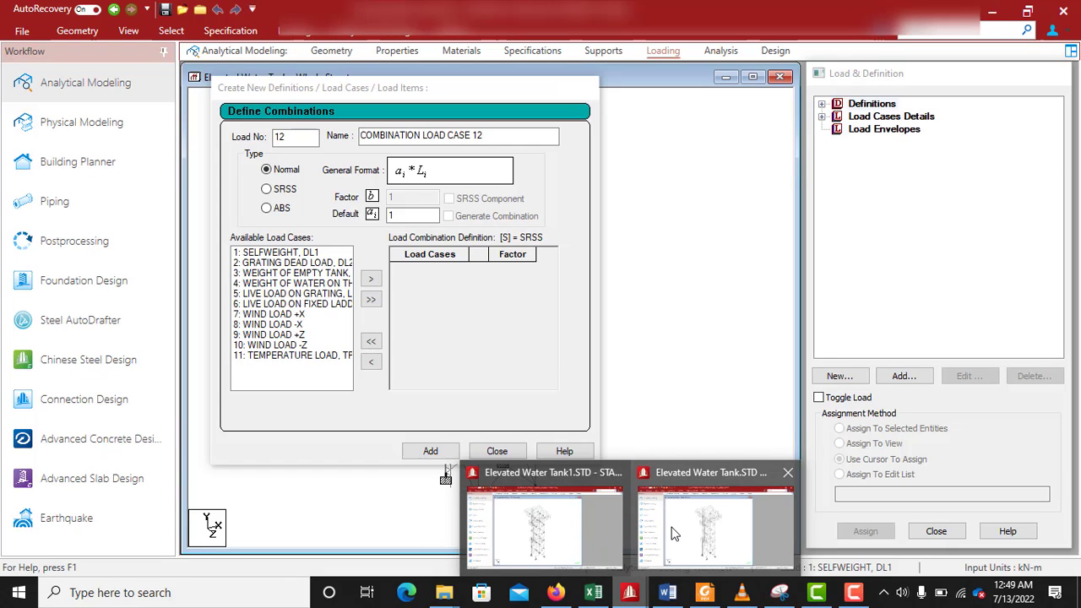
left_click(674, 532)
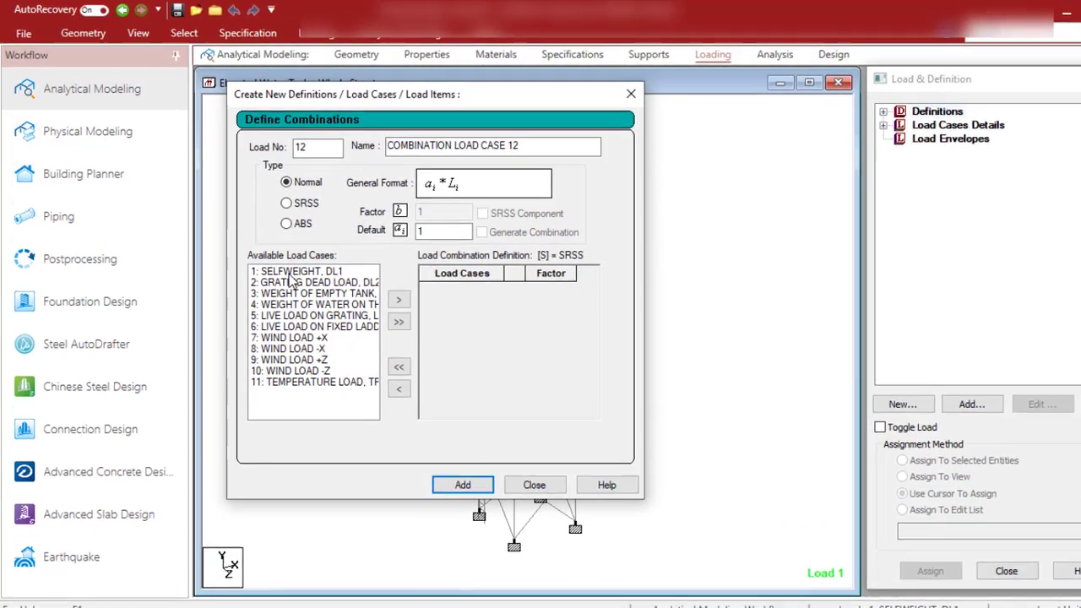
left_click(290, 255)
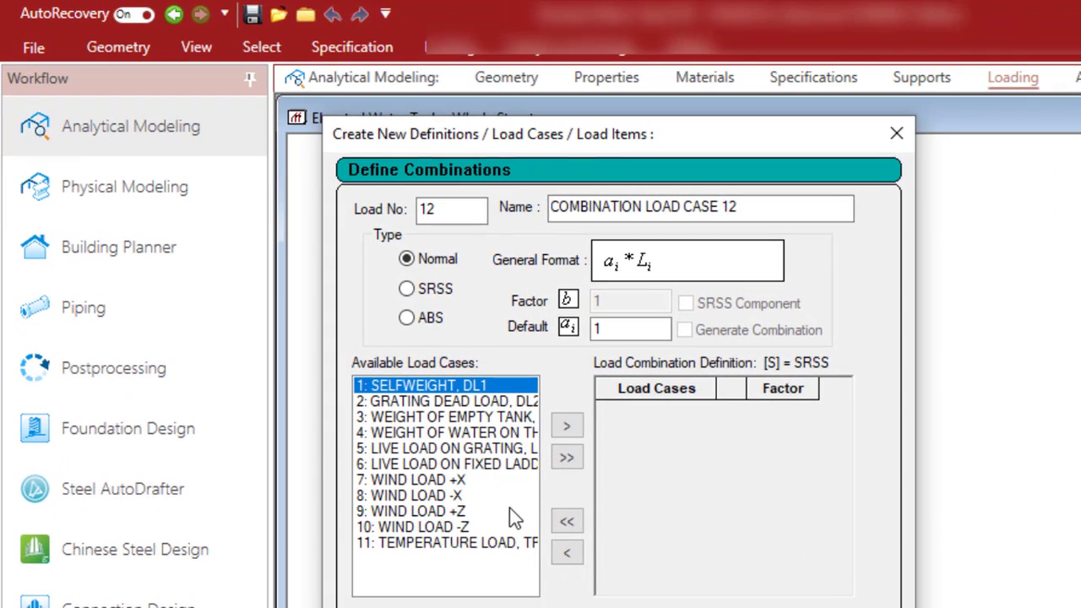
left_click(436, 402)
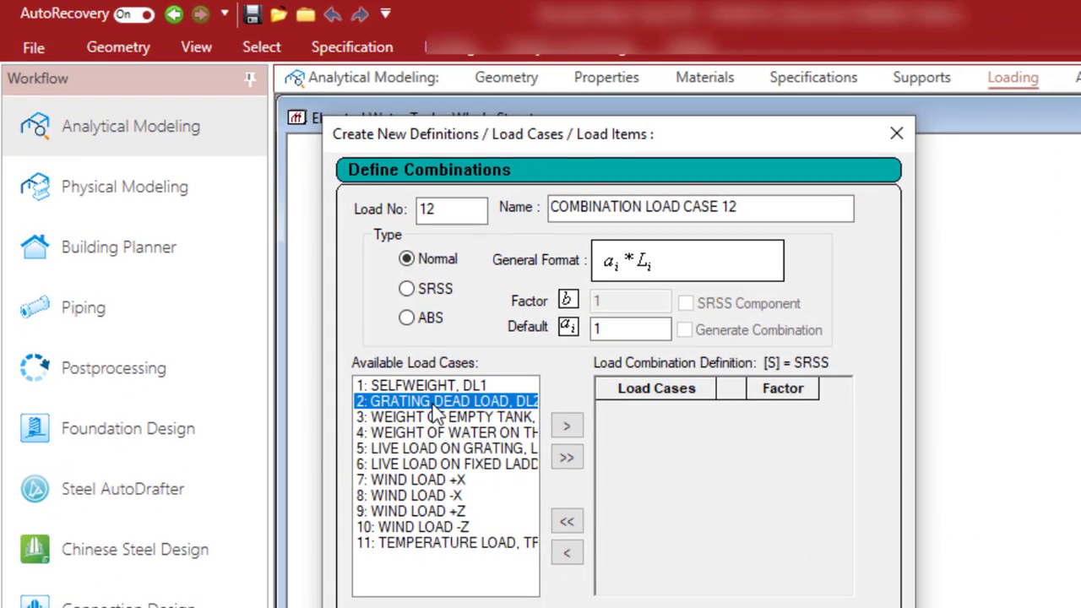
left_click(440, 417)
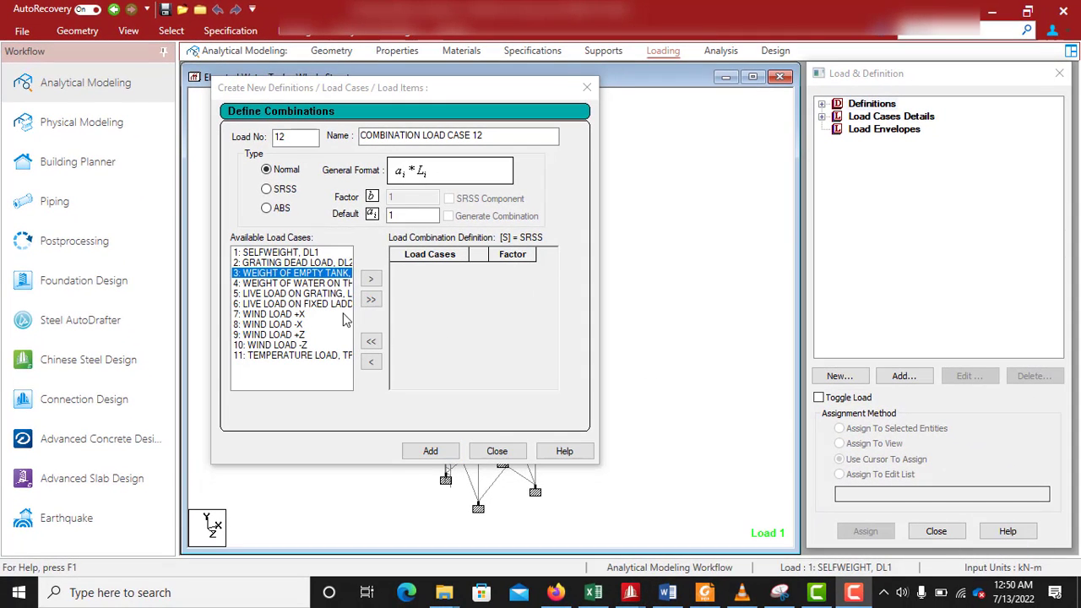
left_click(594, 592)
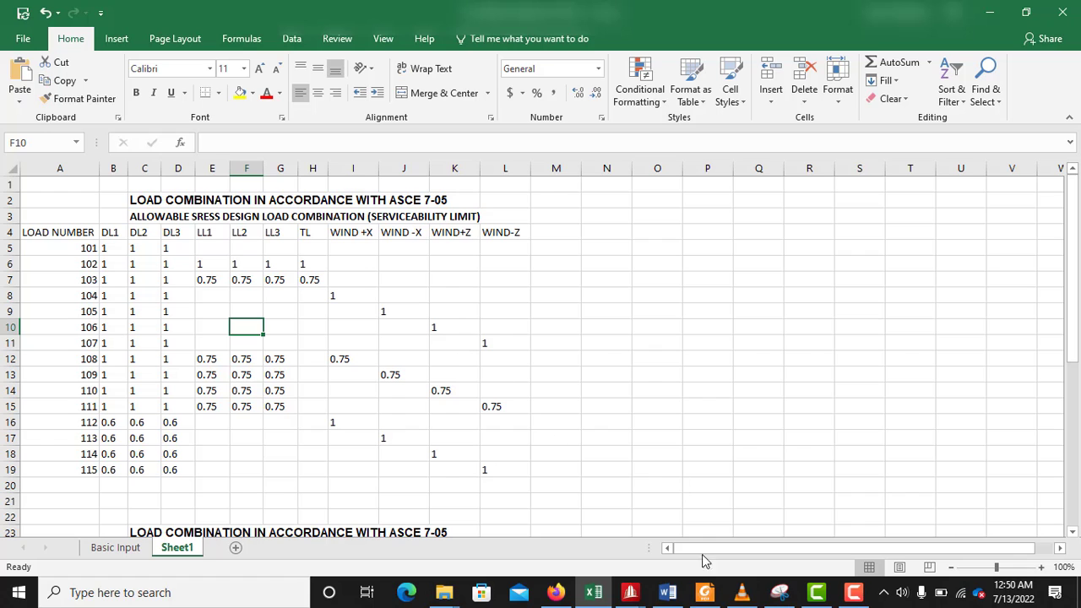
mouse_move(632, 593)
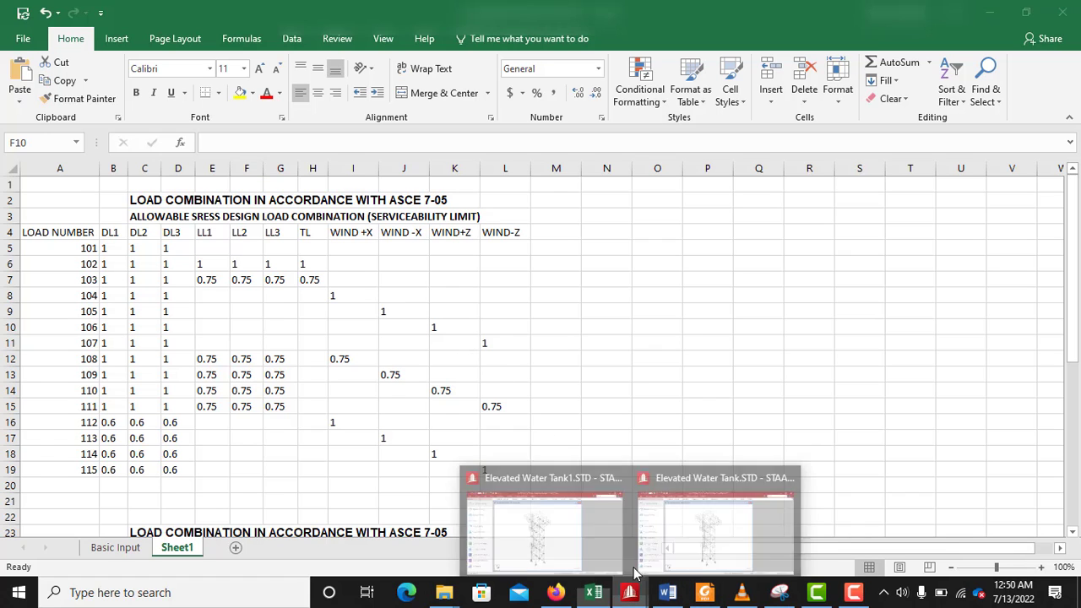
left_click(676, 533)
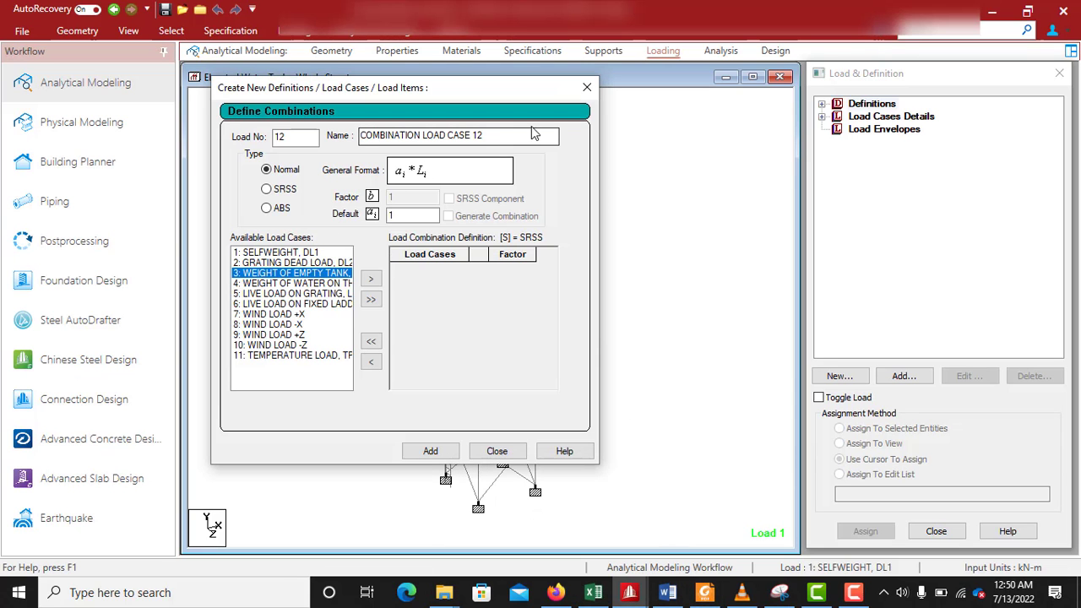
- Name combination load case 12 "ALLOWABLE STRESS LOAD COMB. 101" and copy that name for reuse
left_click_drag(485, 136, 356, 138)
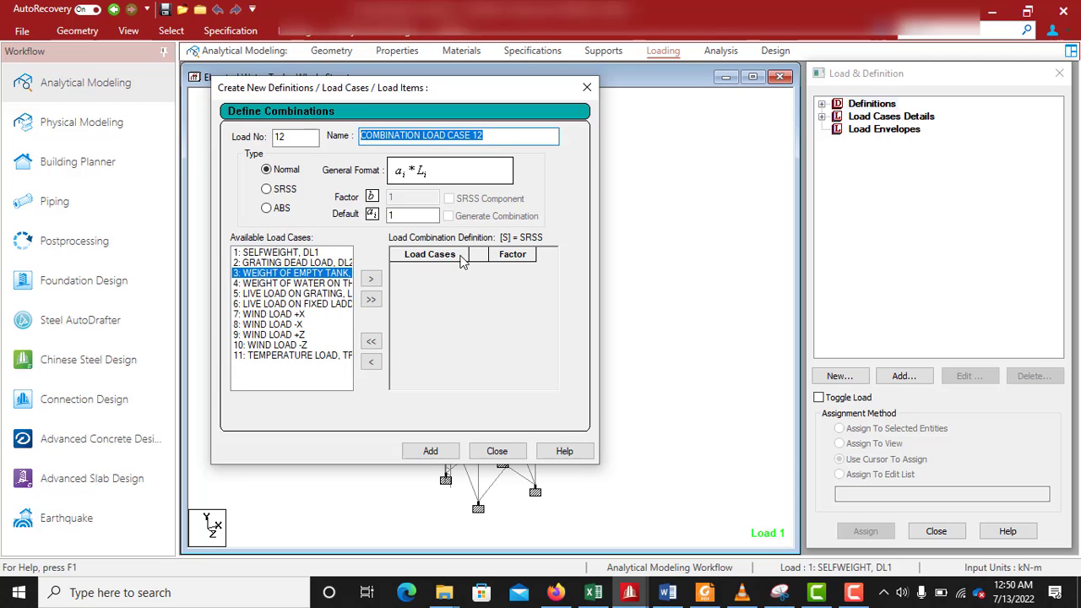
type("ALLOWABLE STRESS LOAD COMB.")
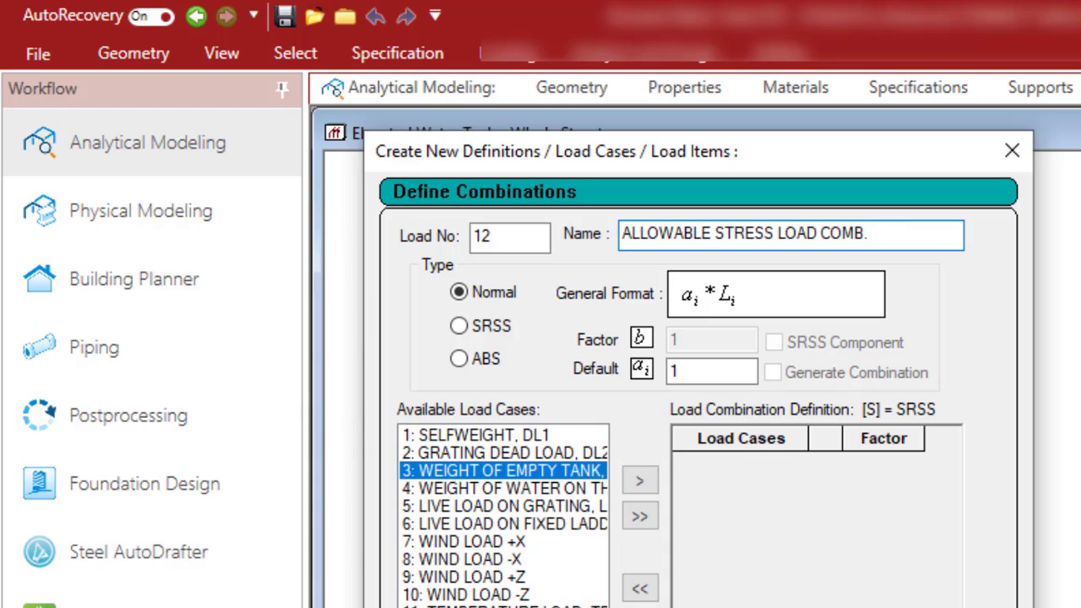
type("101")
left_click_drag(918, 237, 626, 243)
key("ctrl+c")
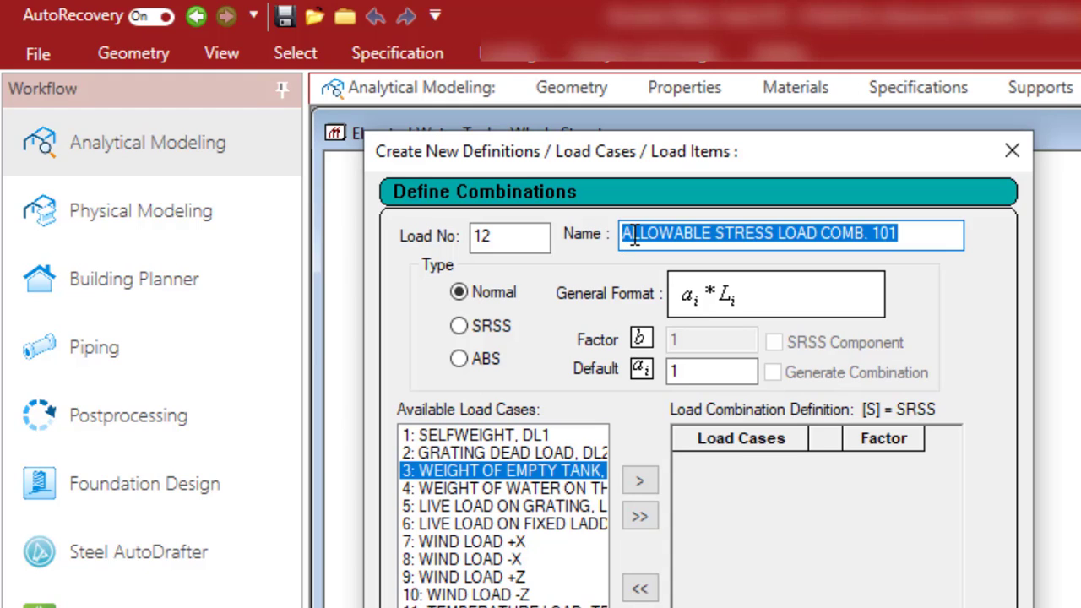
- Include load cases 1, 2 and 3 with factor 1 and add combination 12 to the model, deleting the existing result files
left_click(532, 435)
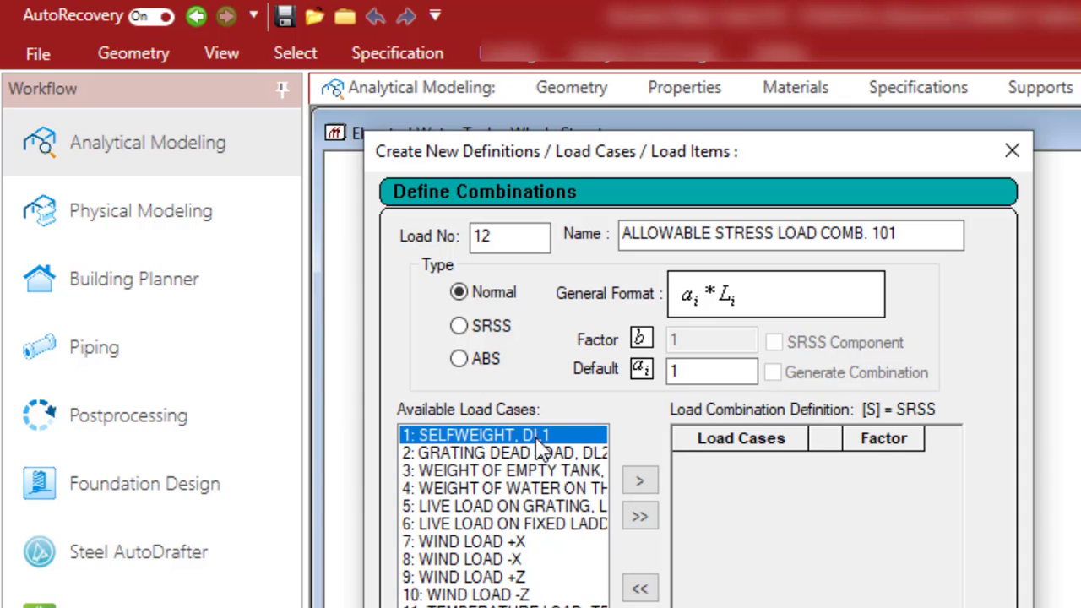
left_click(640, 482)
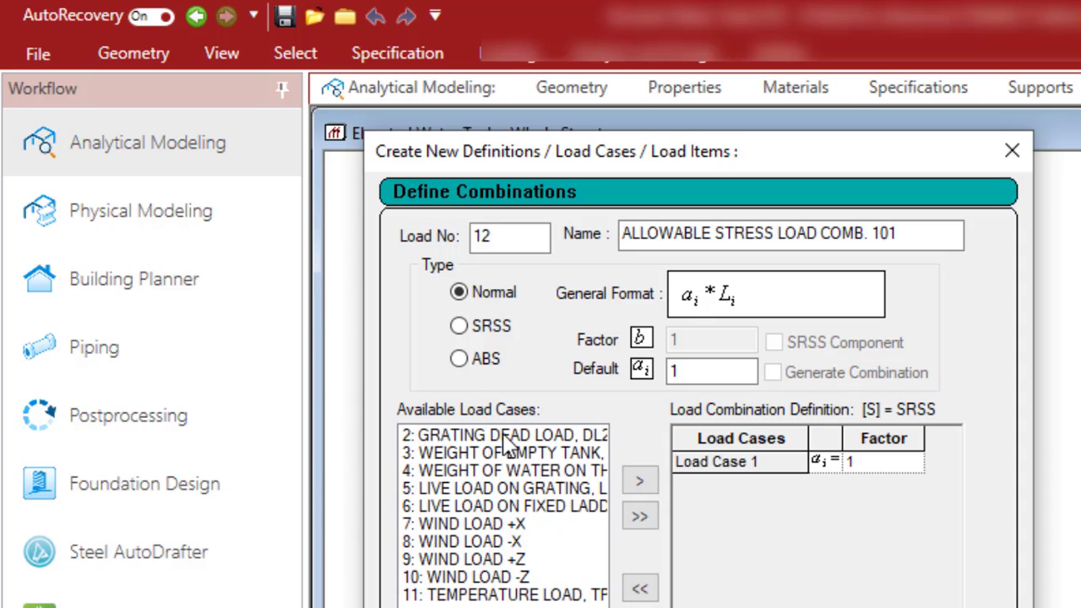
left_click(511, 435)
left_click(639, 479)
left_click(553, 435)
left_click(638, 480)
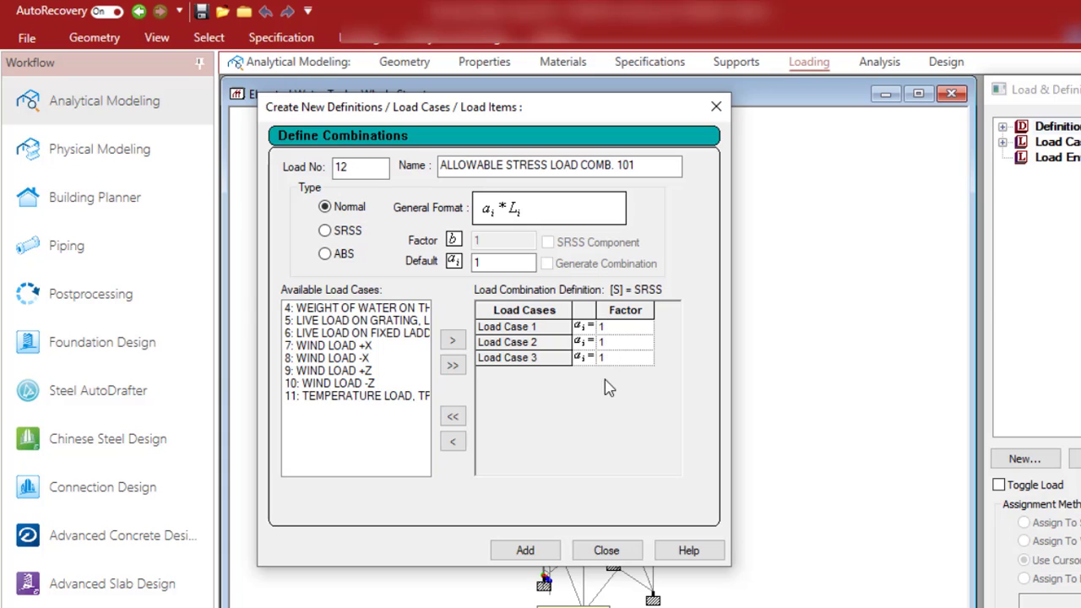
left_click(525, 551)
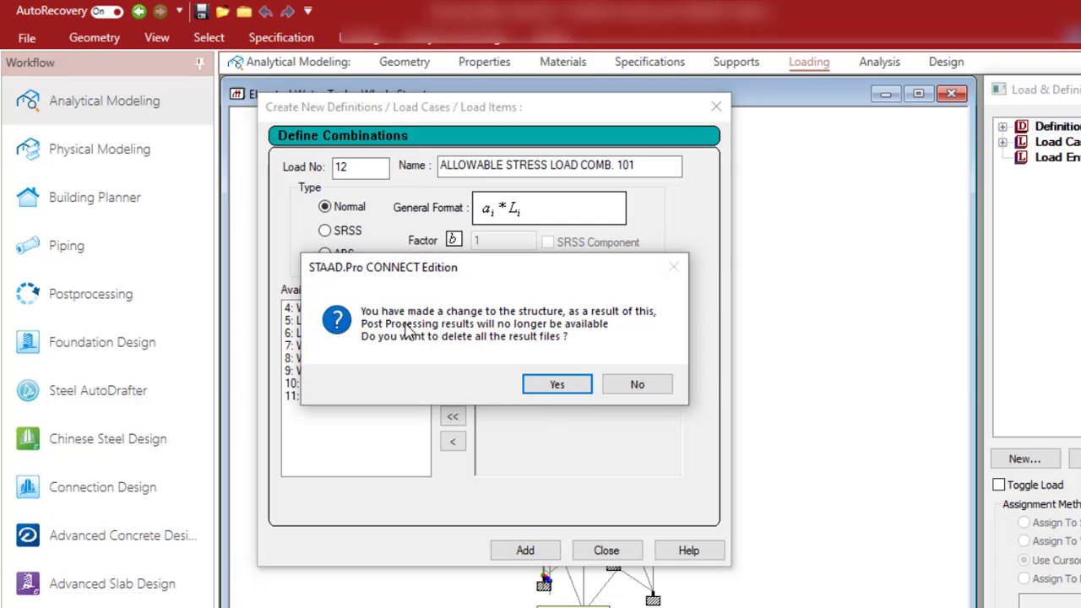
left_click(560, 391)
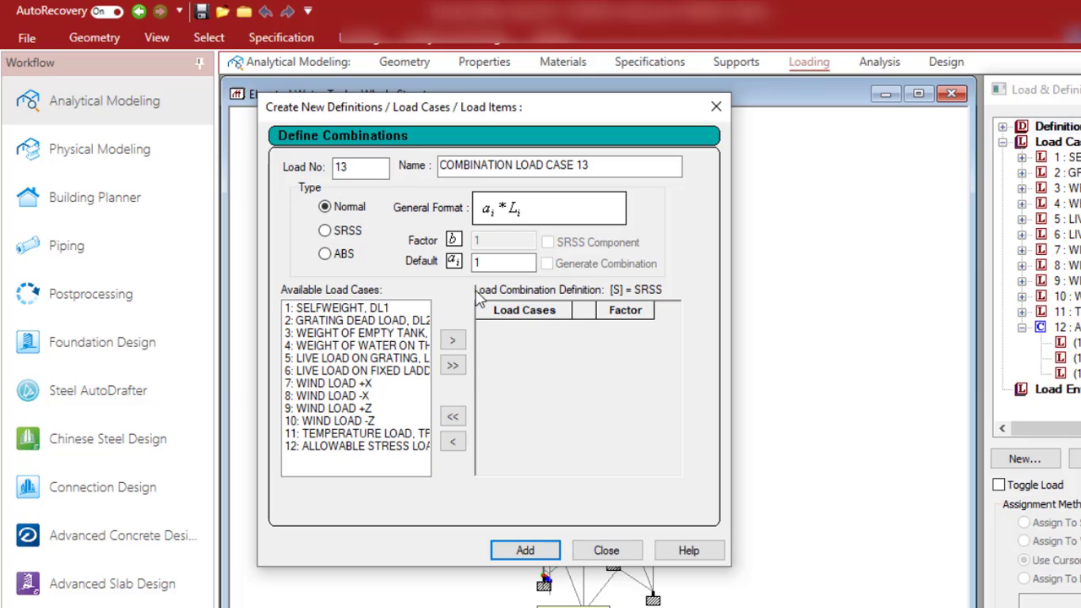
- Name combination load case 13 "ALLOWABLE STRESS LOAD COMB. 102", consult row 102 of the Excel table and dismiss the OneDrive reminder
left_click_drag(619, 164, 418, 181)
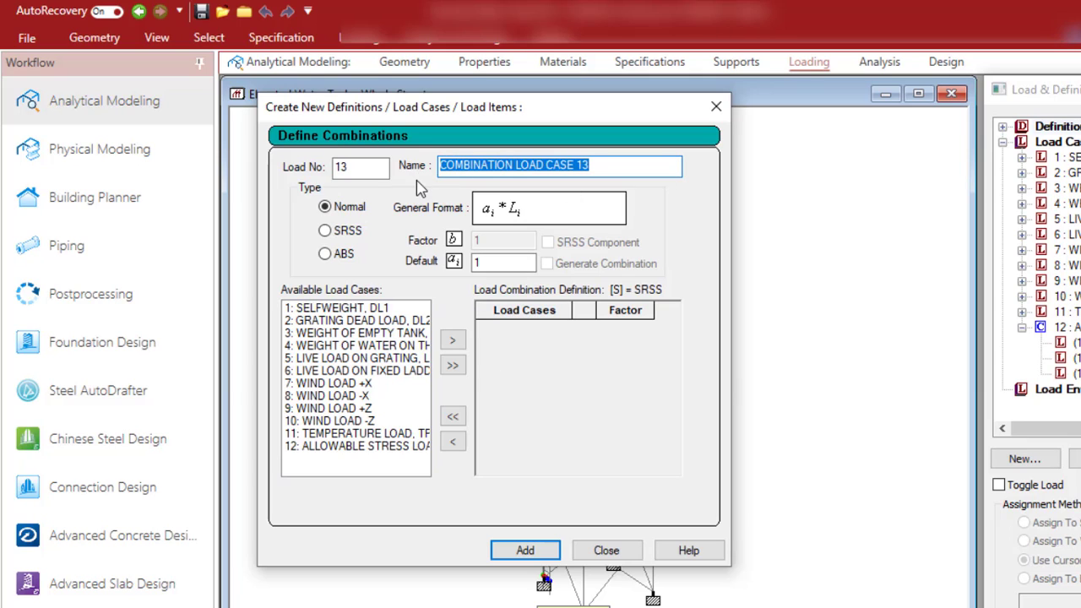
key("ctrl+v")
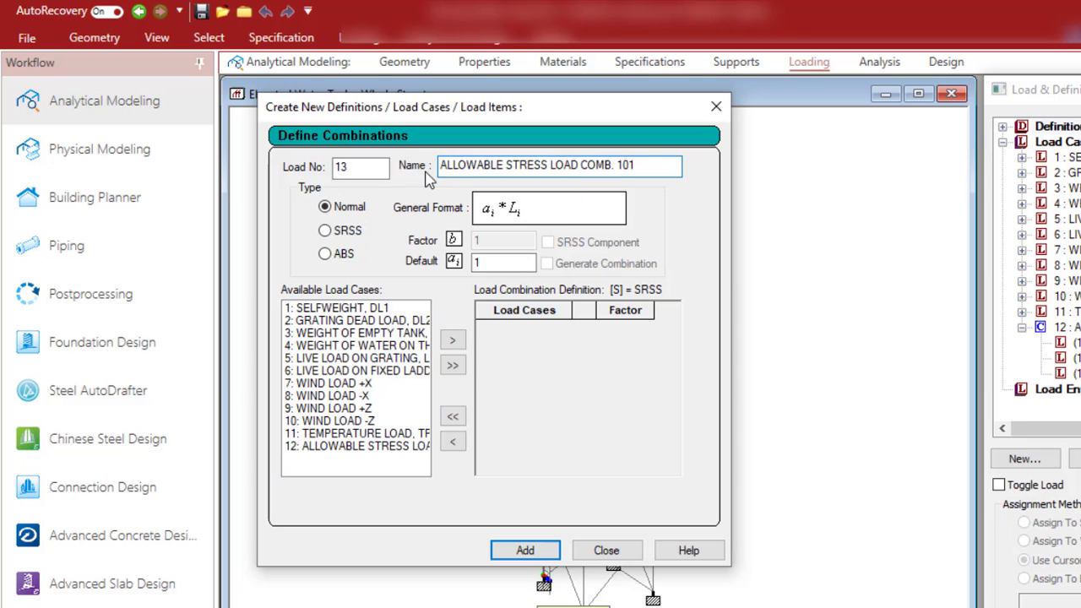
key("BackSpace")
key("alt+Tab")
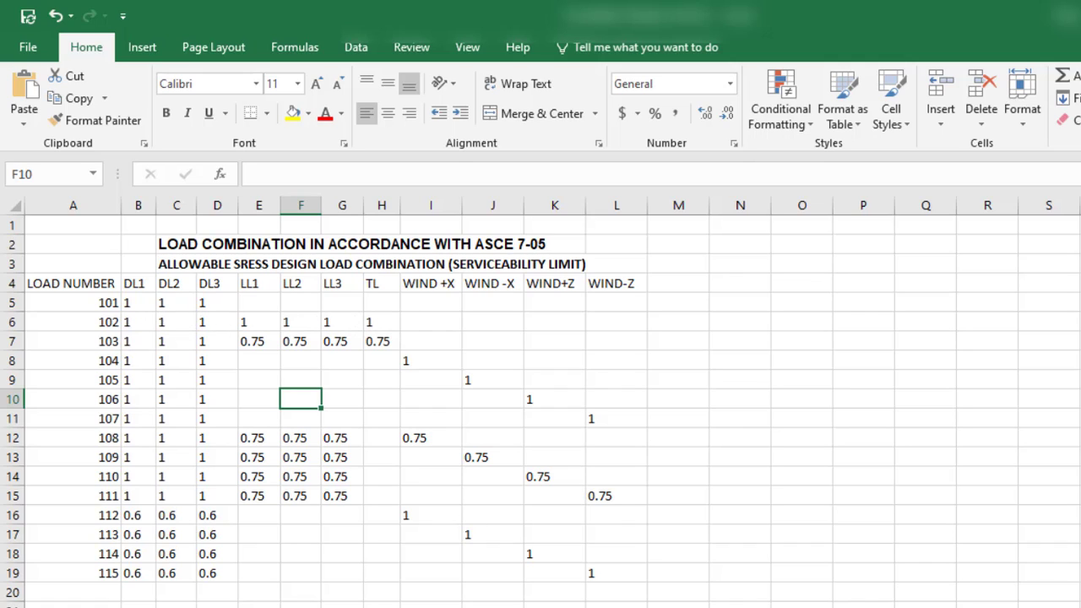
left_click(770, 607)
left_click(872, 591)
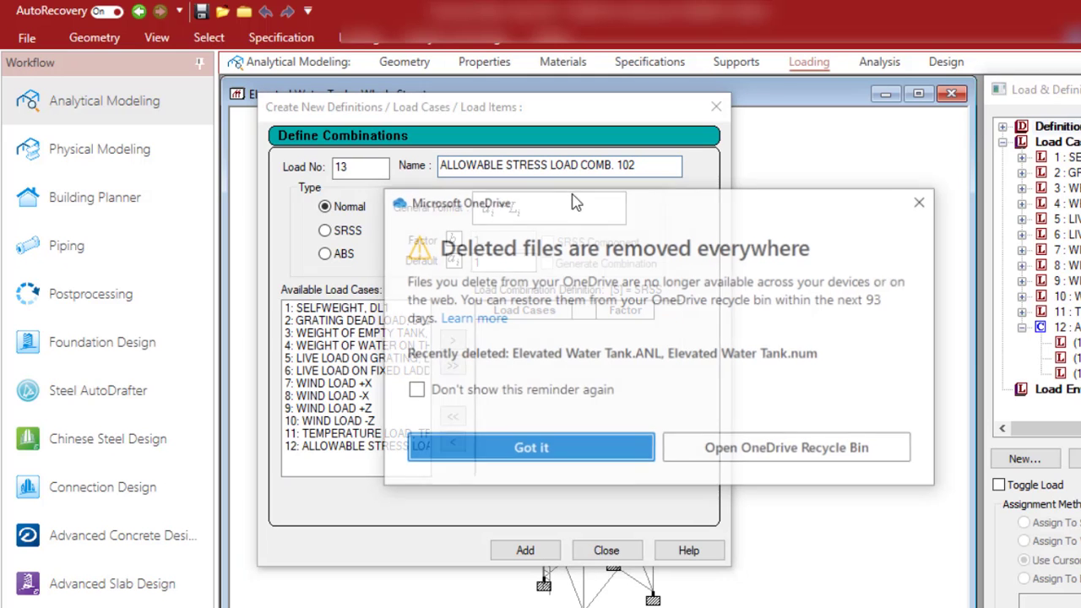
left_click(918, 210)
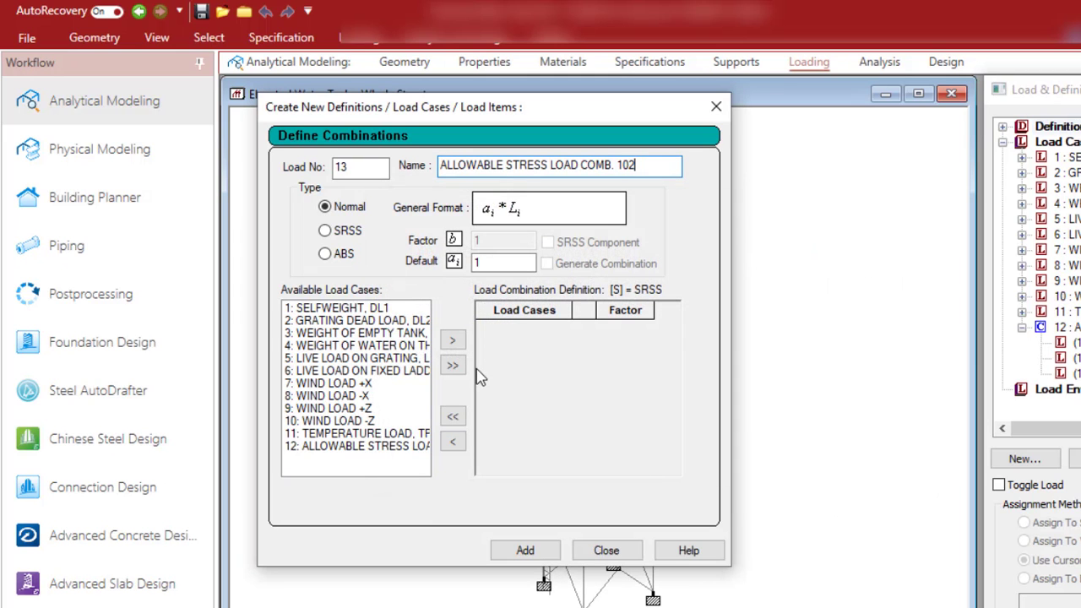
- Include load cases 1 to 6 and 11 with factor 1 and add combination 13 to the model
left_click_drag(374, 309, 365, 376)
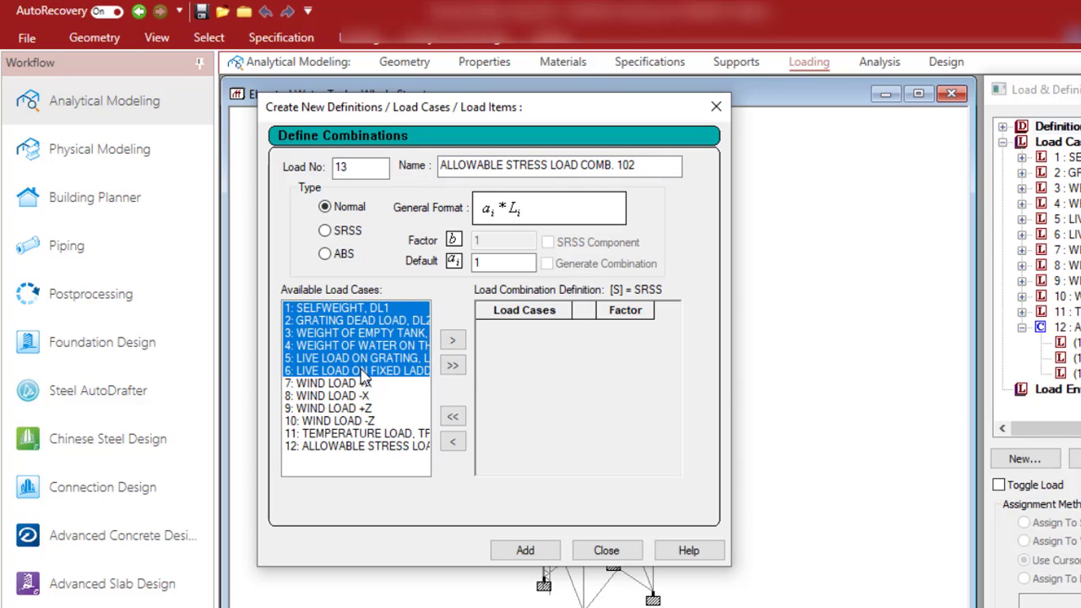
left_click(454, 340)
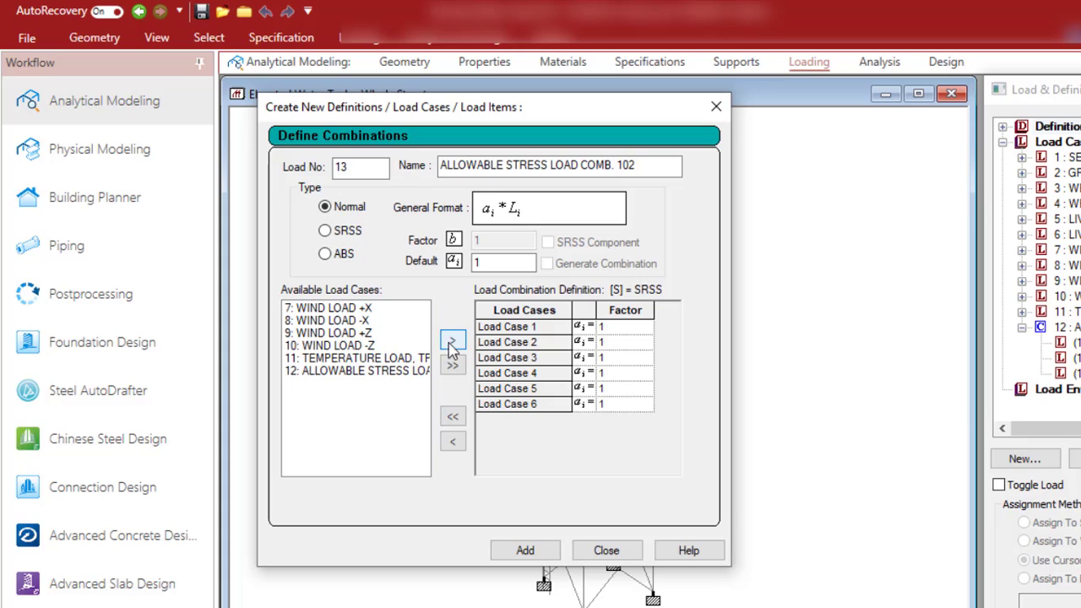
left_click(409, 357)
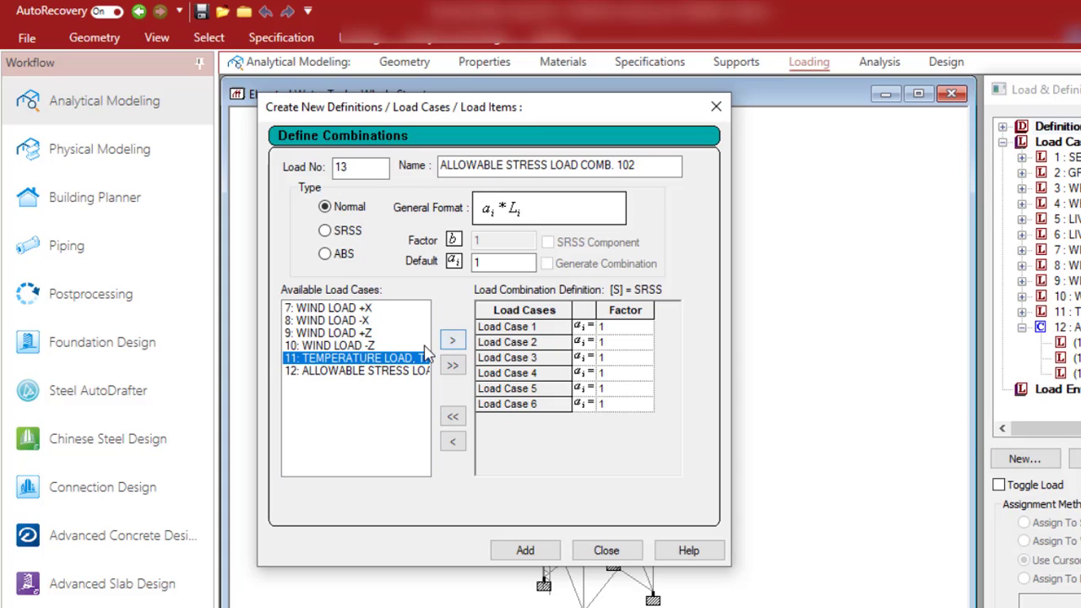
left_click(454, 341)
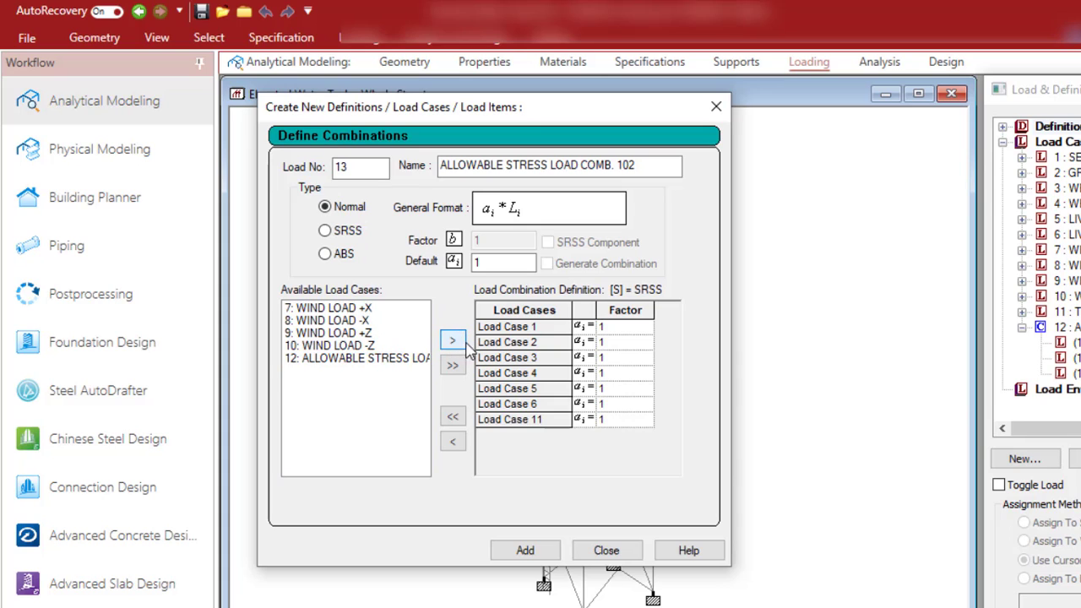
left_click(532, 551)
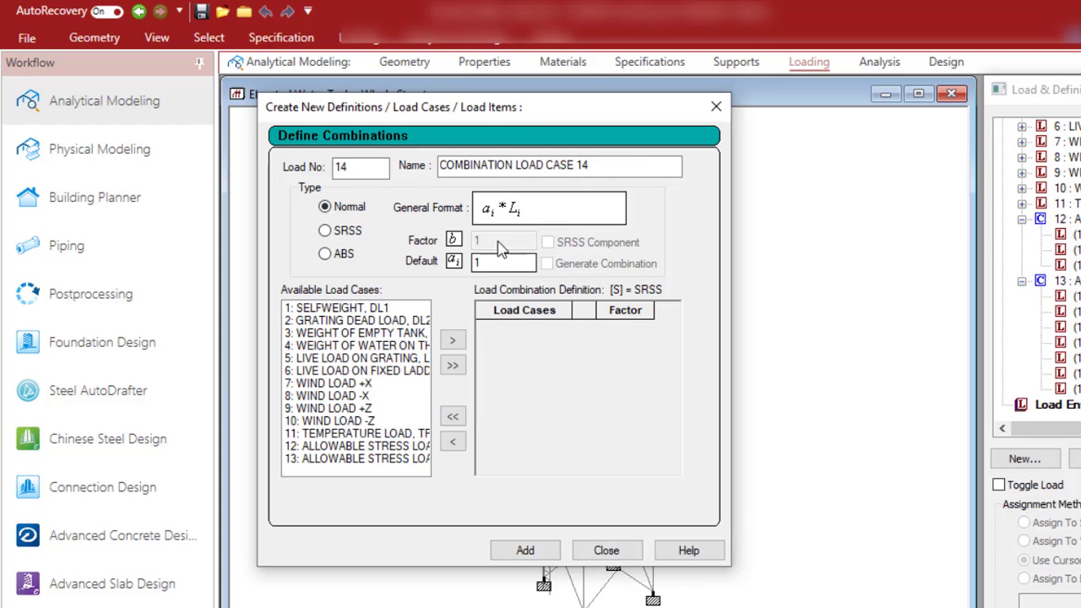
- Name combination load case 14 "ALLOWABLE STRESS LOAD COMB. 102", consult row 103 of the Excel table, and return to the STAAD.Pro model
left_click_drag(614, 166, 438, 173)
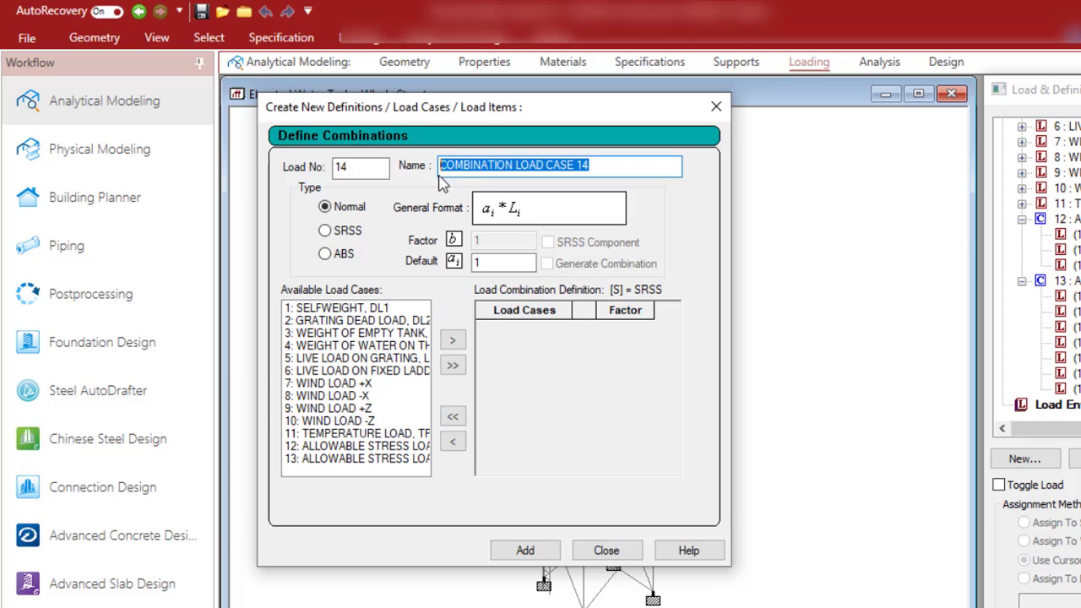
type("ALLOWABLE STRESS LOAD COMB. 101")
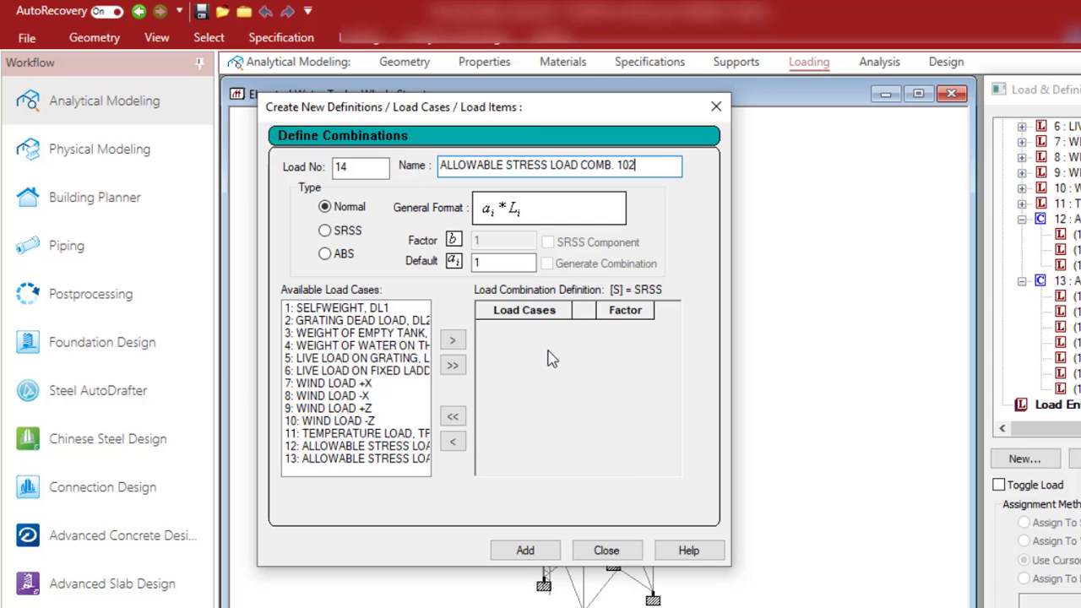
left_click(769, 607)
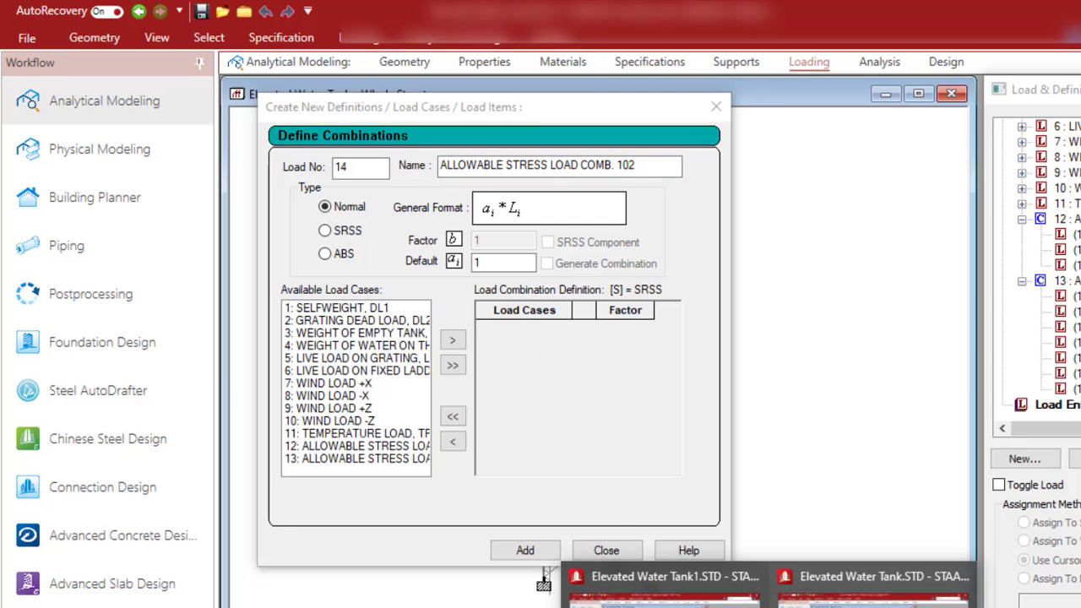
left_click(726, 607)
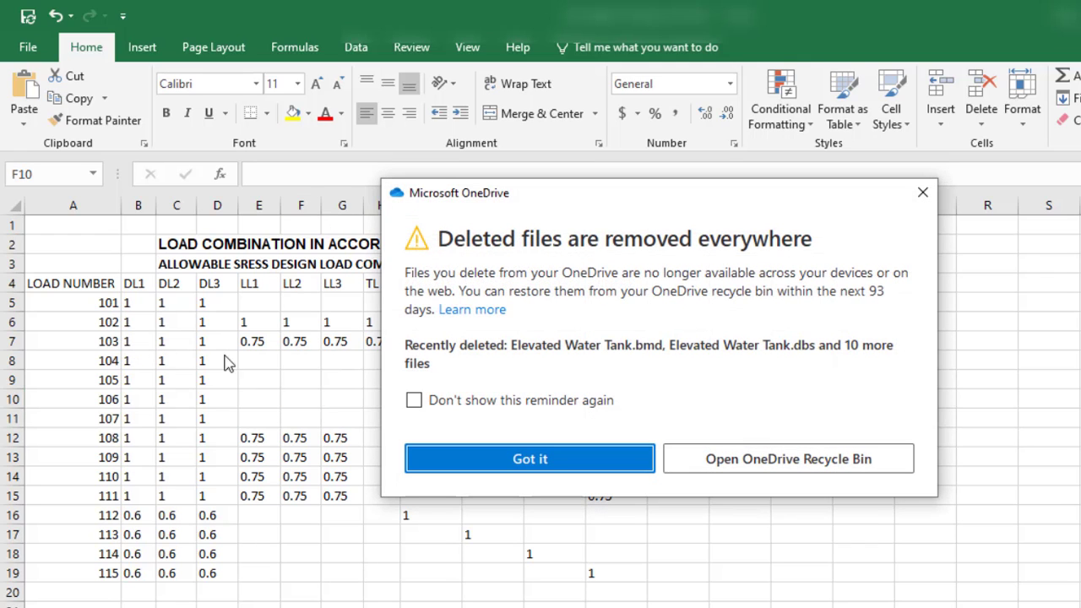
left_click(921, 194)
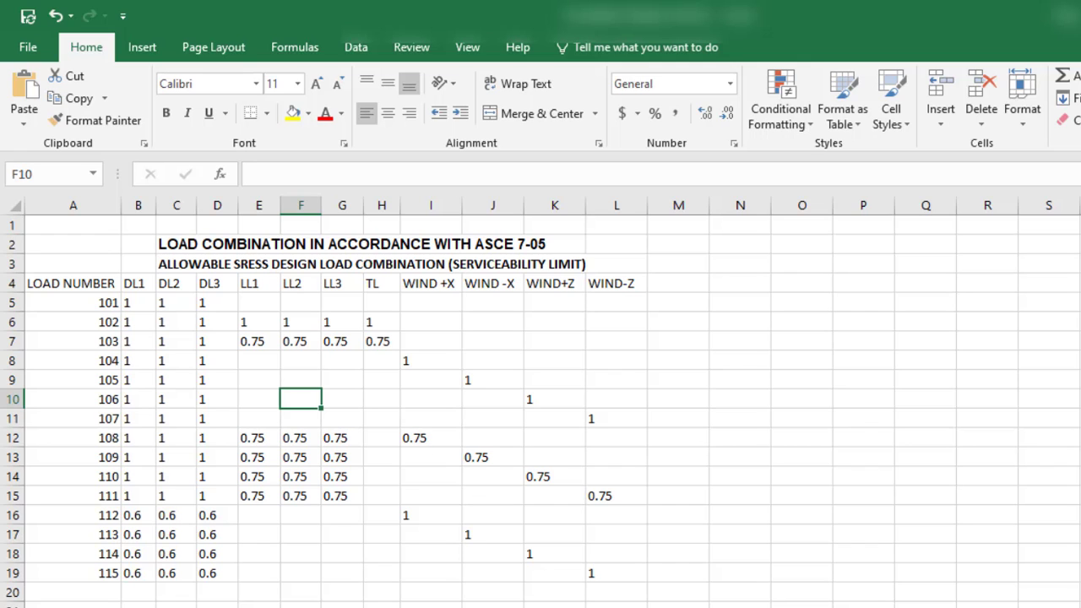
left_click(878, 581)
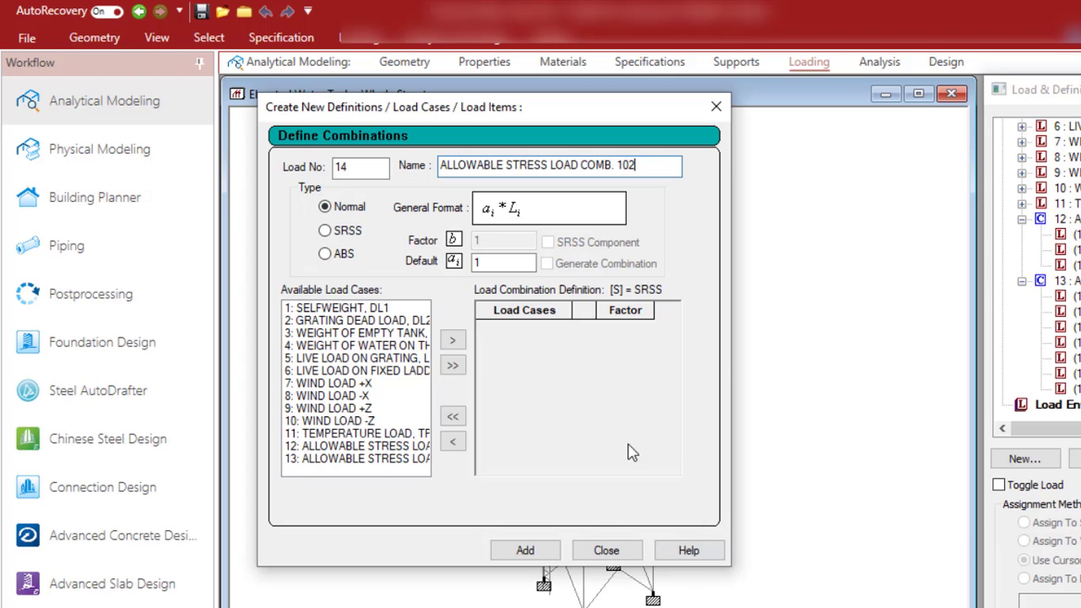
- Include load cases 1 to 6 and the temperature load case 11 in combination 14
left_click_drag(378, 309, 391, 337)
left_click(452, 342)
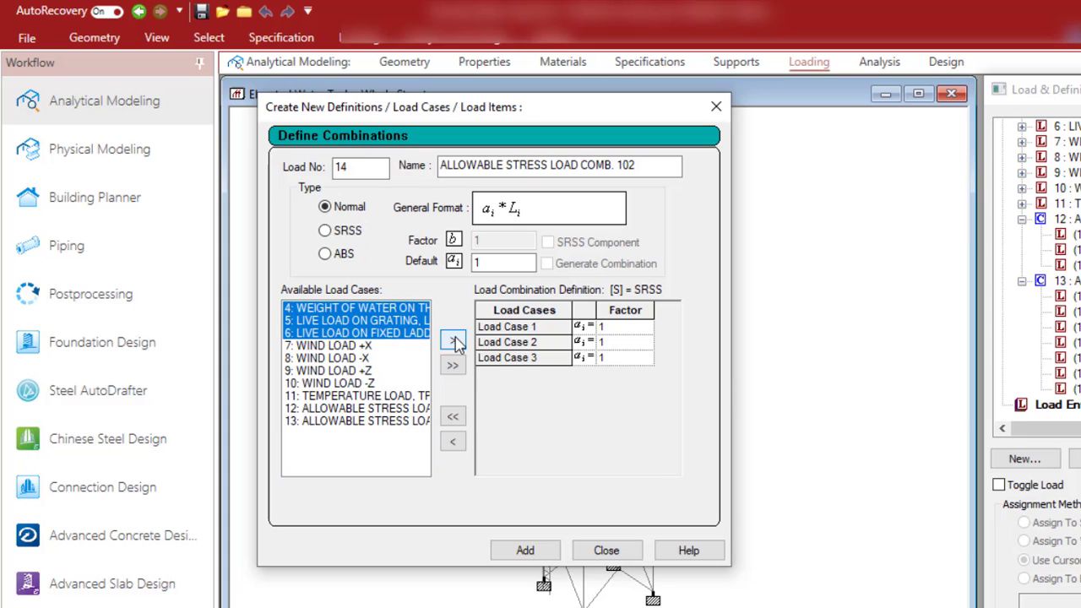
left_click(454, 341)
left_click(405, 361)
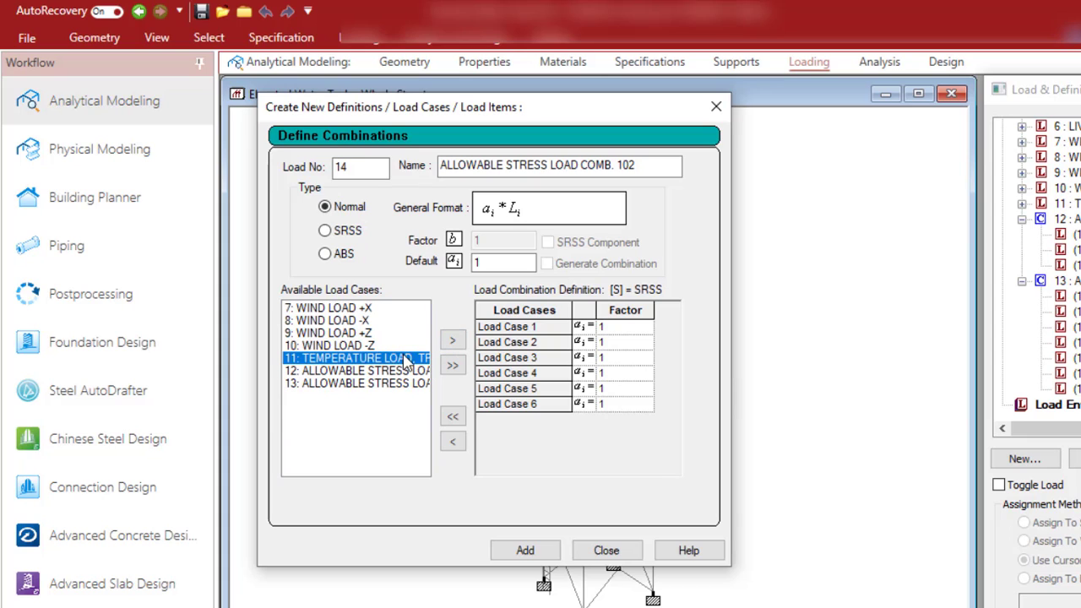
left_click(451, 341)
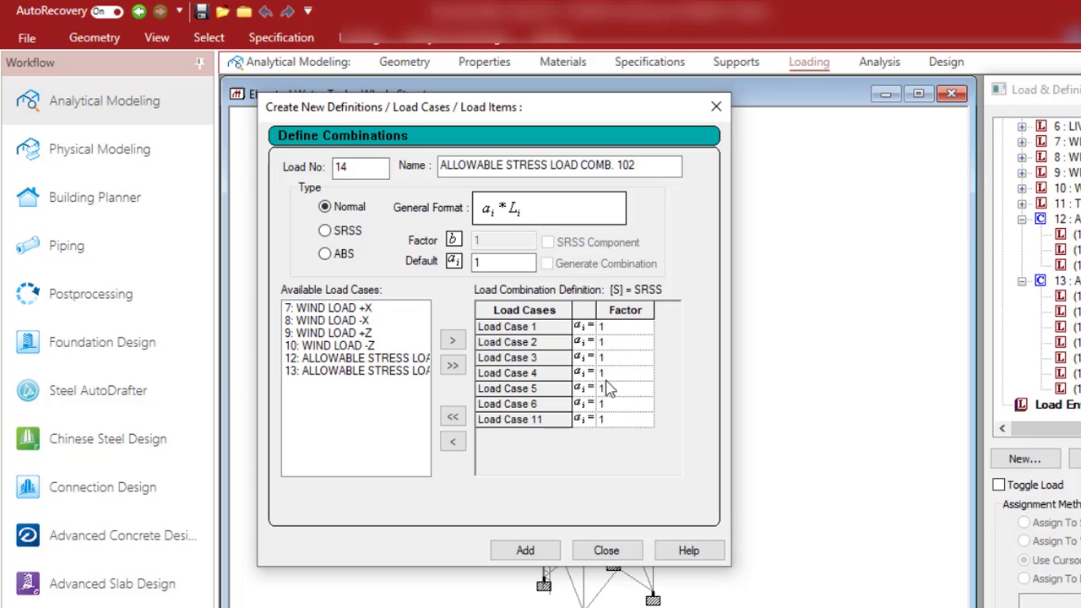
- Set the factors of load cases 4, 5, 6 and 11 to 0.75 and add combination 14 to the model
left_click(608, 375)
double_click(596, 374)
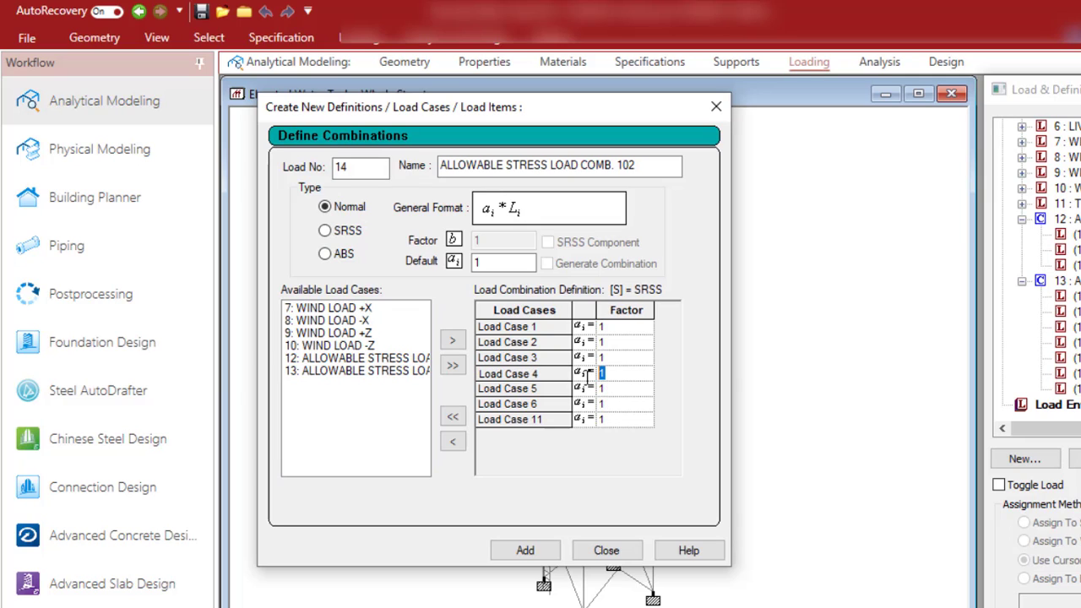
type("0.75")
left_click(613, 390)
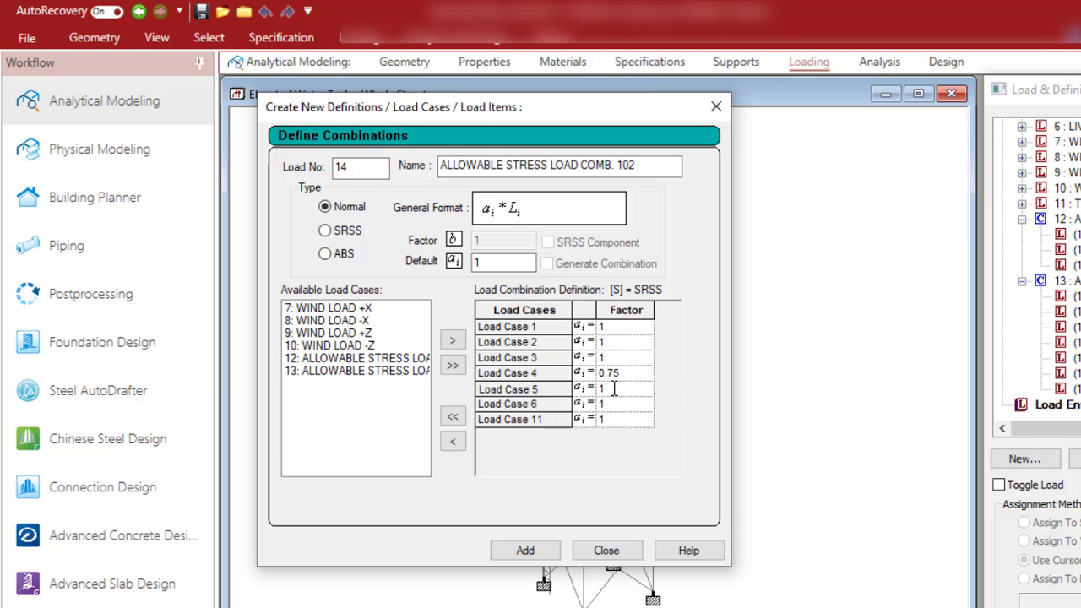
type("0.75")
left_click(625, 409)
type("0.7")
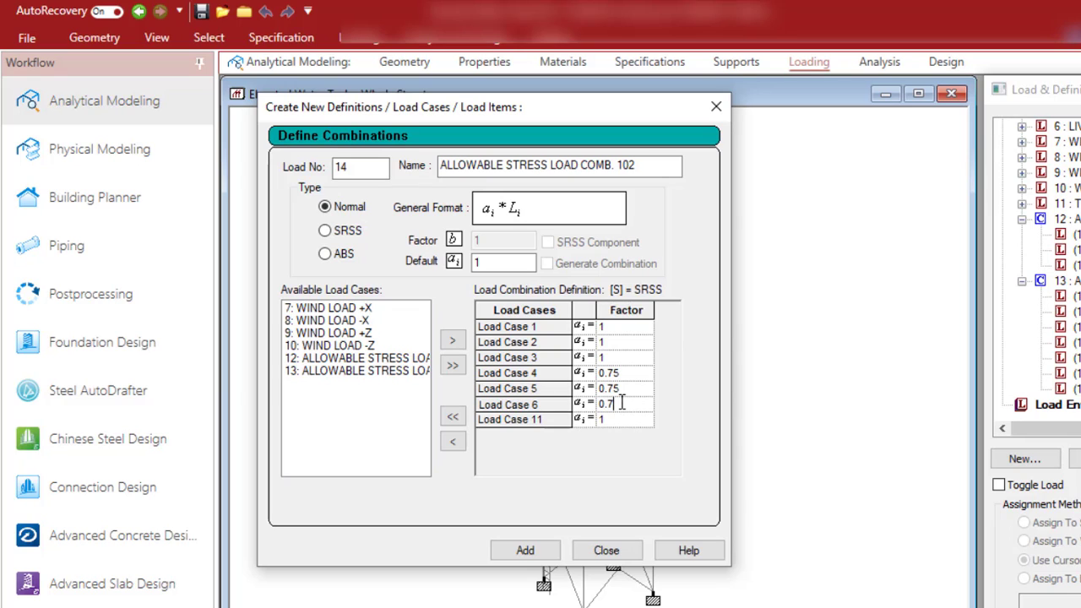
type("5")
left_click(618, 422)
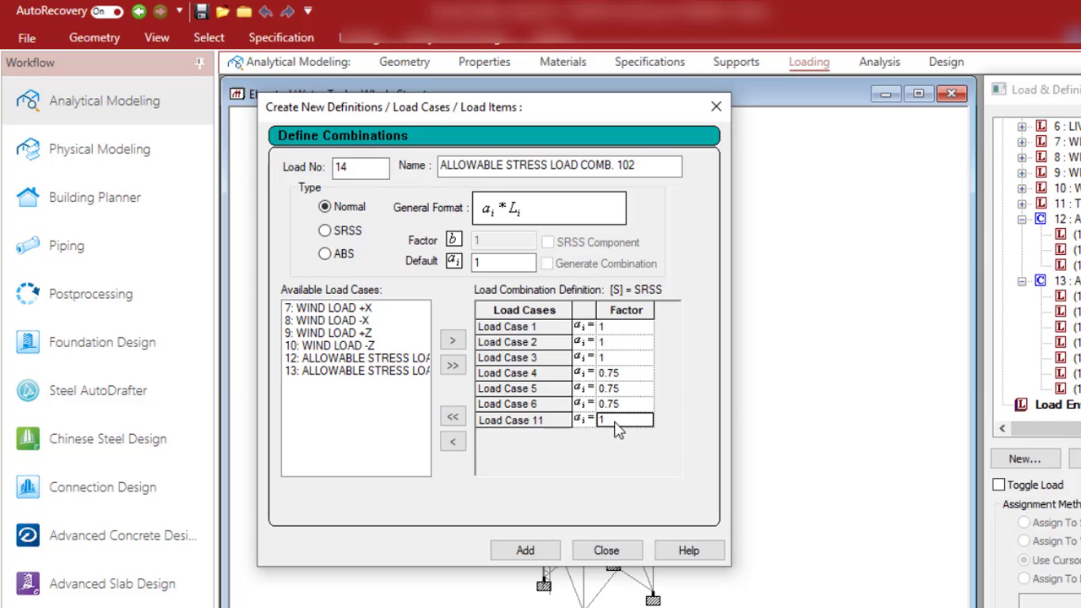
type("0.75")
left_click(525, 551)
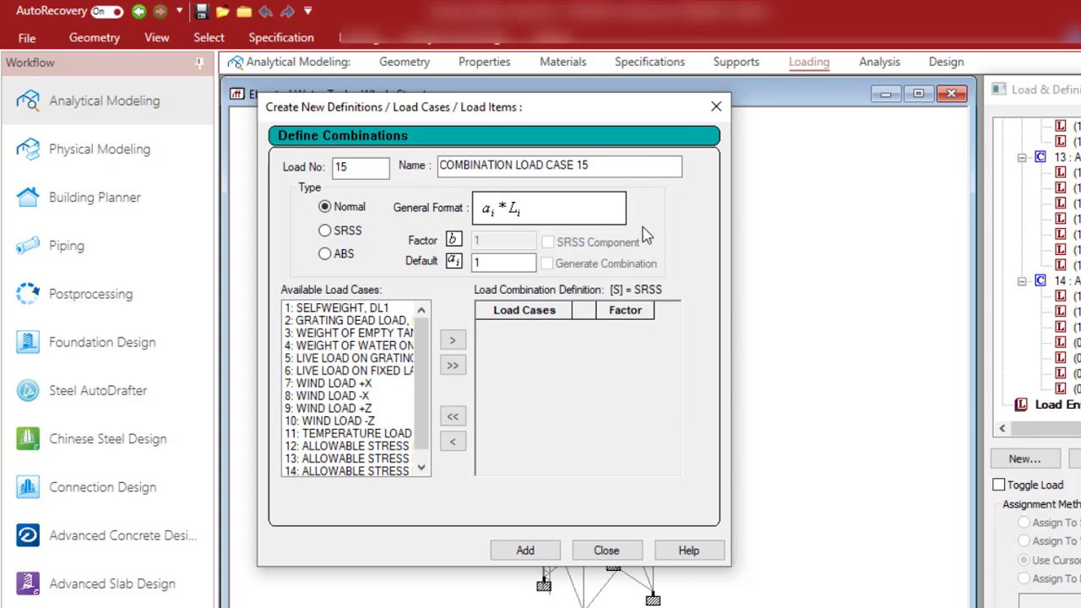
- Name combination load case 15 "ALLOWABLE STRESS LOAD COMB. 104" and check the dead load and WIND +X factors of row 104 in Excel
left_click_drag(622, 167, 436, 193)
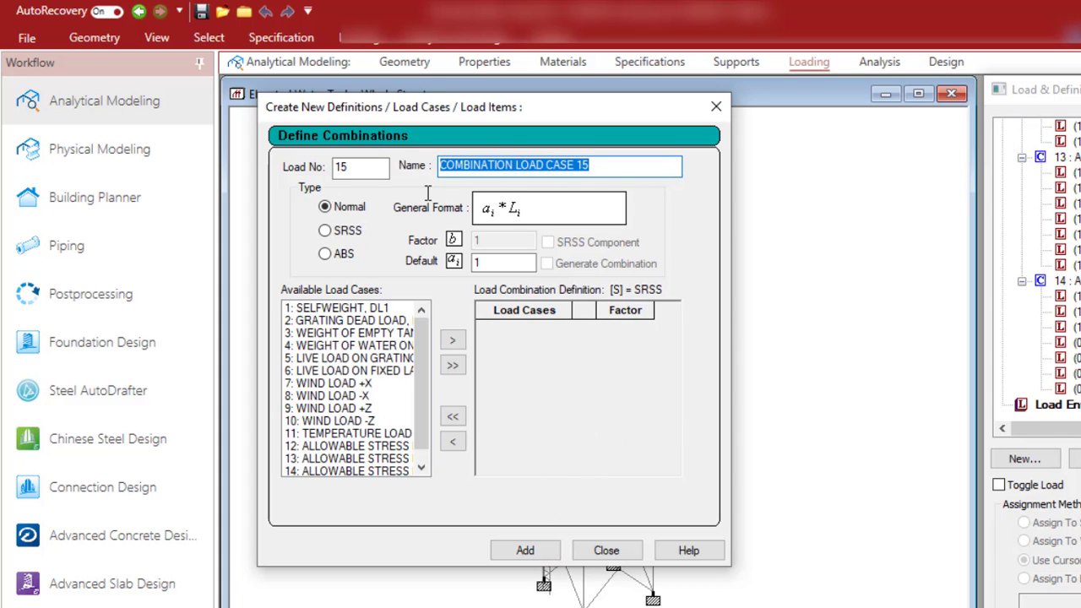
type("ALLOWABLE STRESS LOAD COMB. 101")
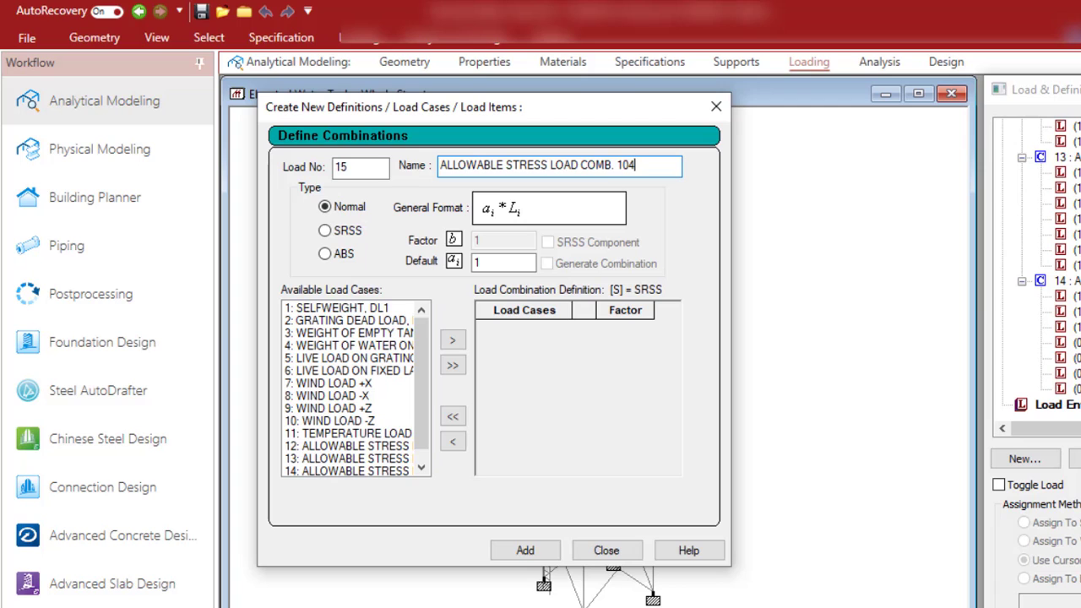
key("alt+Tab")
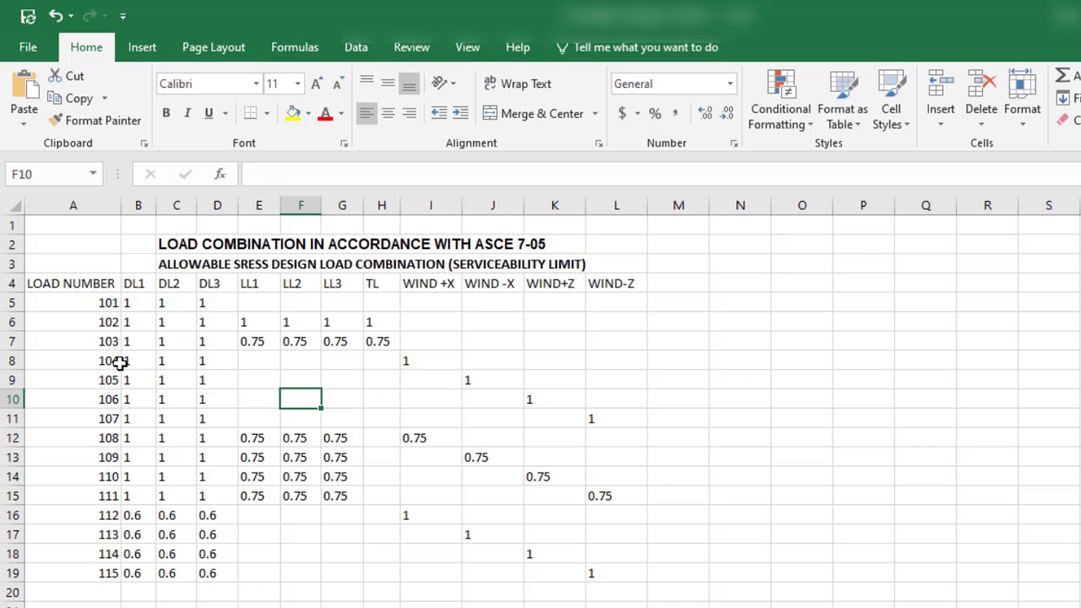
left_click_drag(118, 361, 221, 363)
left_click(420, 362)
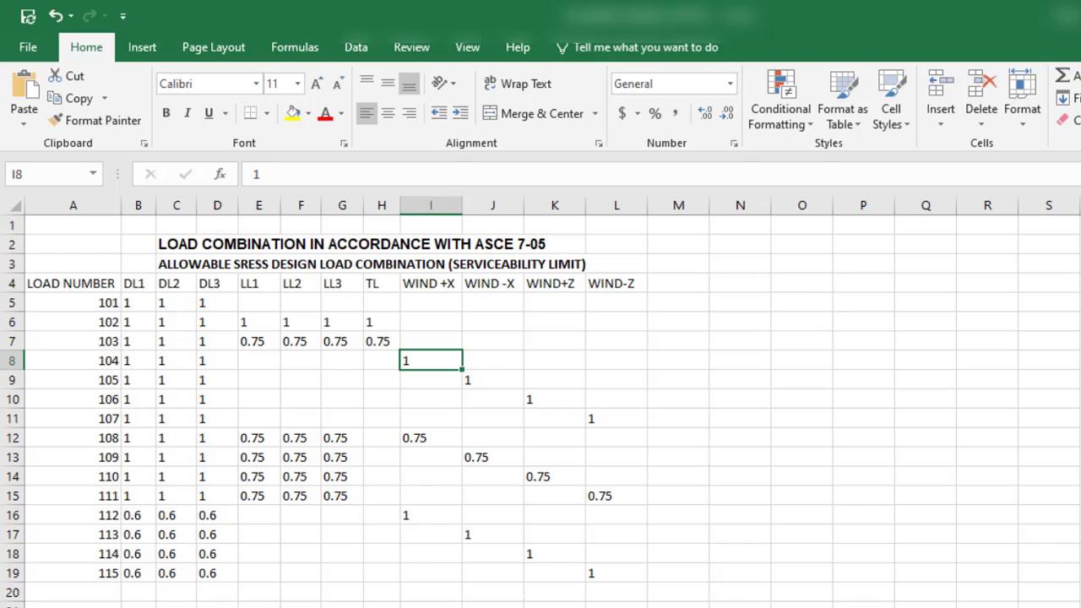
- Review the WIND -X, WIND+Z and WIND-Z factors of combinations 105 to 107 in Excel, and return to the Elevated Water Tank.STD model
left_click(769, 607)
left_click(479, 380)
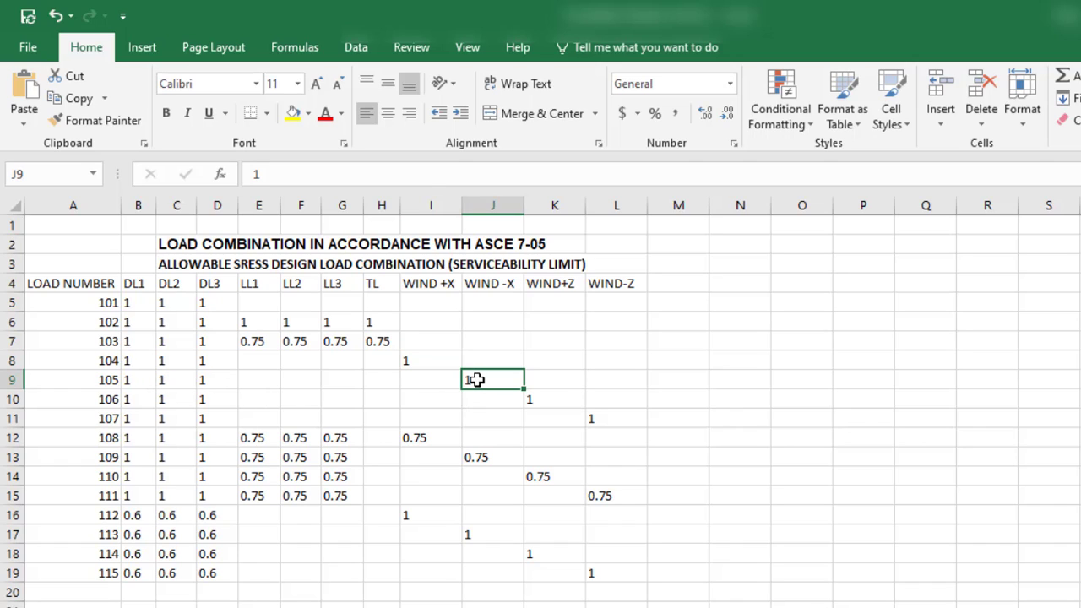
left_click(549, 404)
left_click(612, 422)
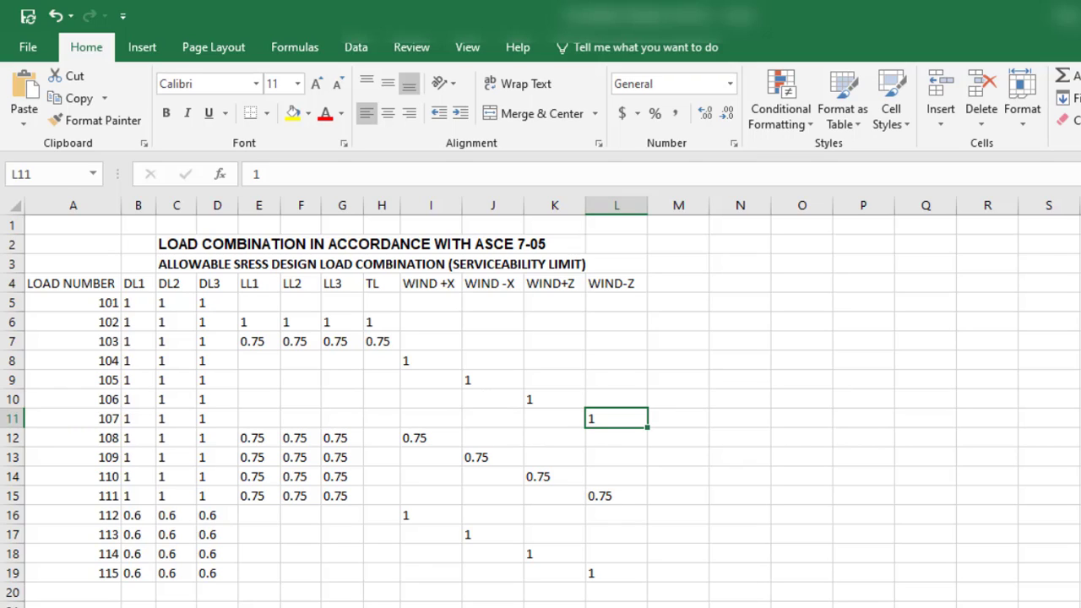
mouse_move(769, 607)
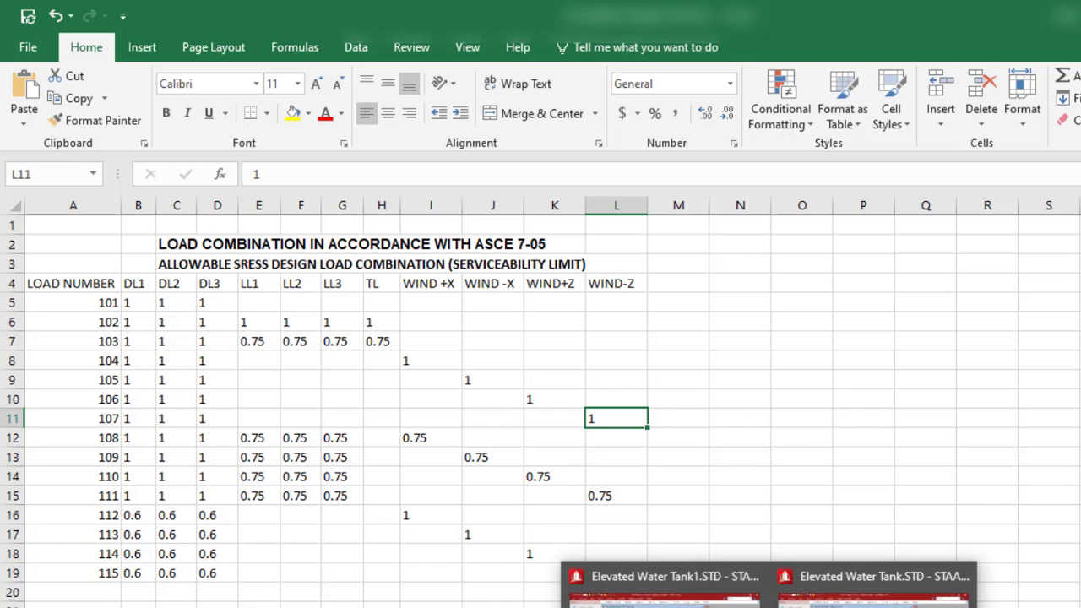
left_click(873, 604)
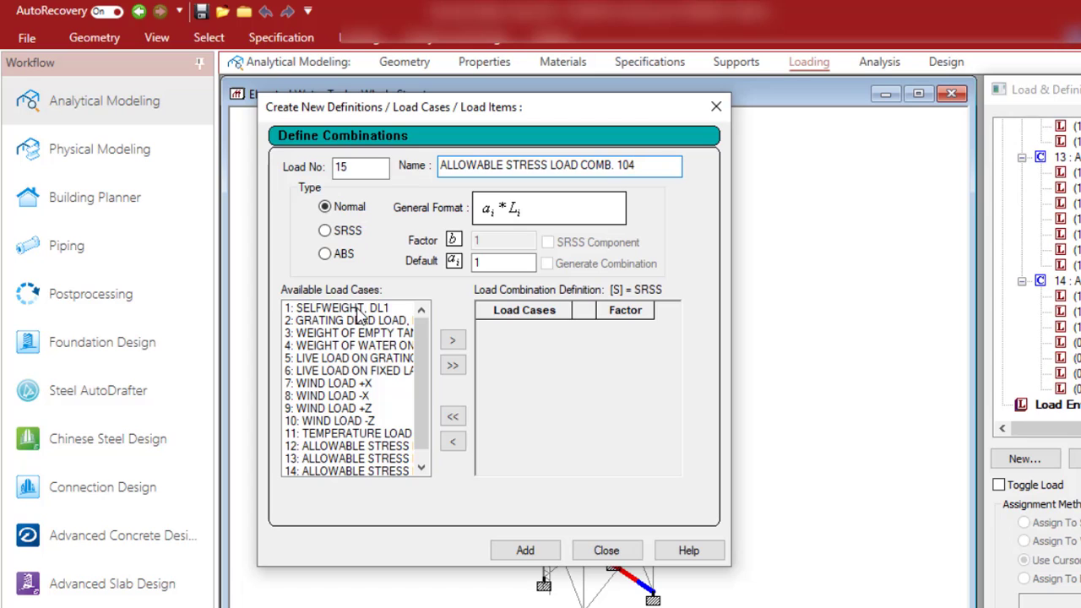
- Include load cases 1, 2, 3 and the WIND LOAD +X case 7 in combination 15 with factor 1
left_click_drag(358, 308, 363, 333)
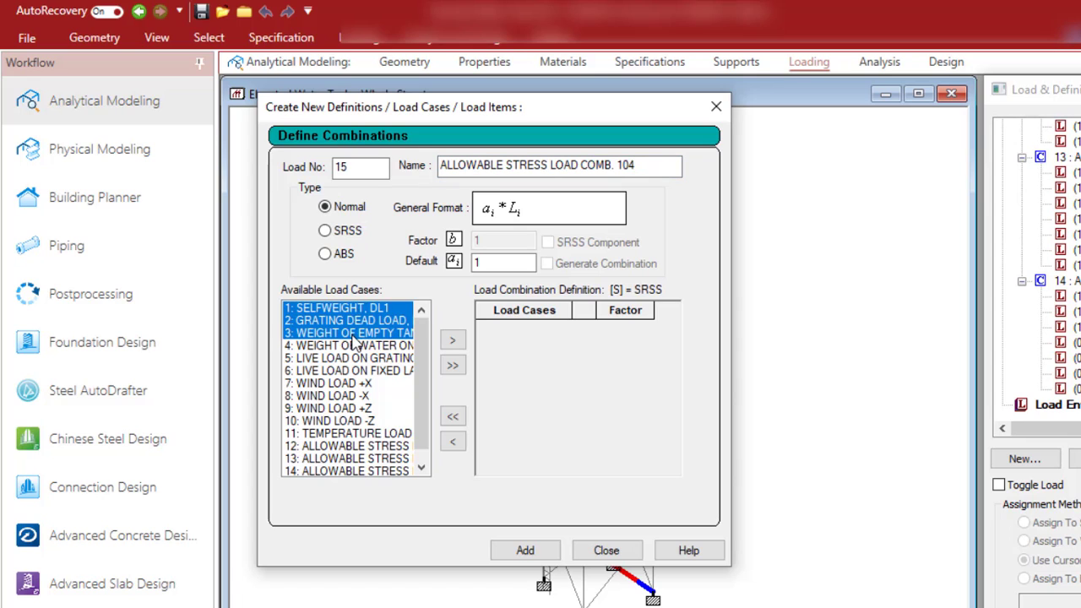
left_click(450, 340)
left_click(345, 348)
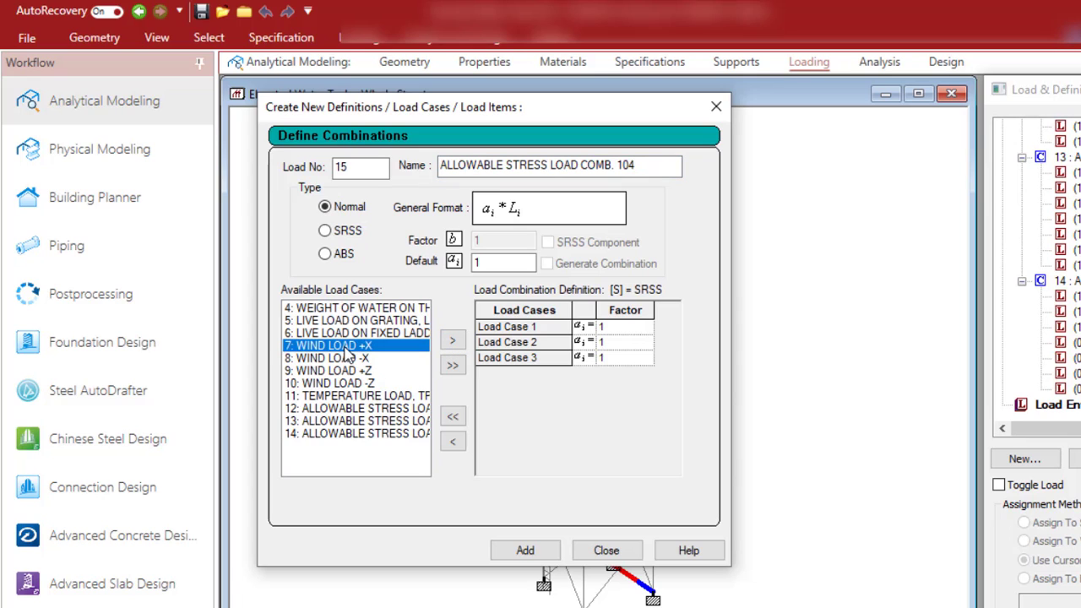
left_click(451, 340)
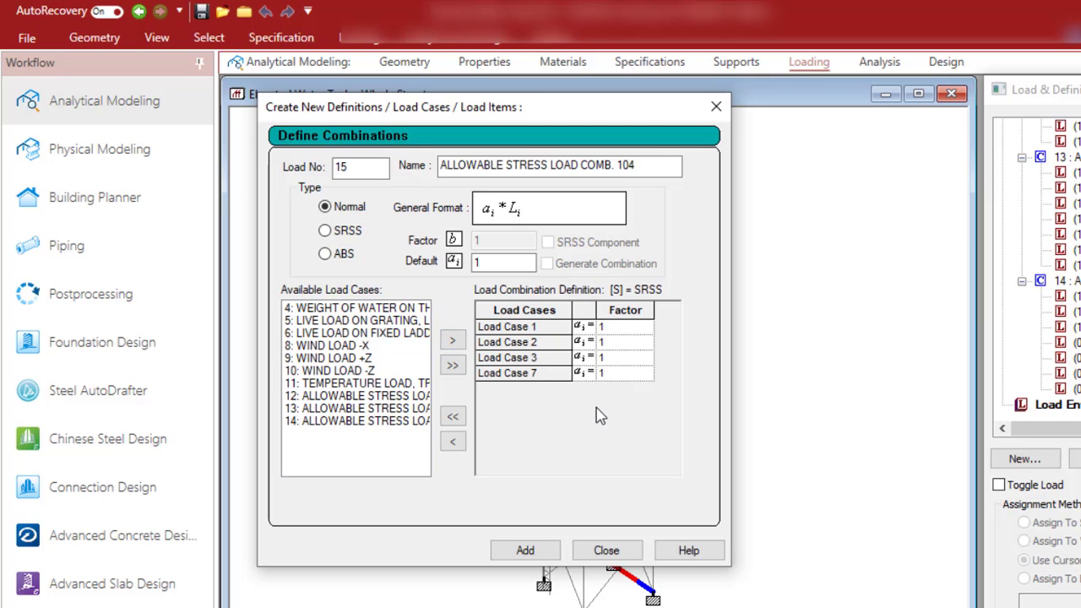
- Add combination 15 to the model and name combination load case 16 "ALLOWABLE STRESS LOAD COMB. 105"
left_click(524, 551)
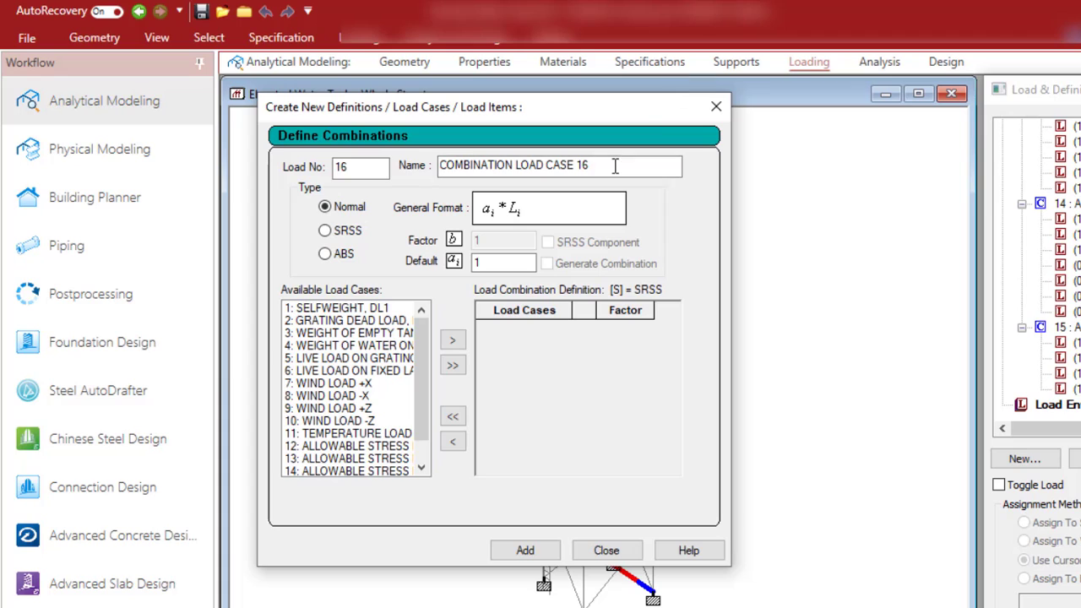
left_click_drag(616, 165, 439, 185)
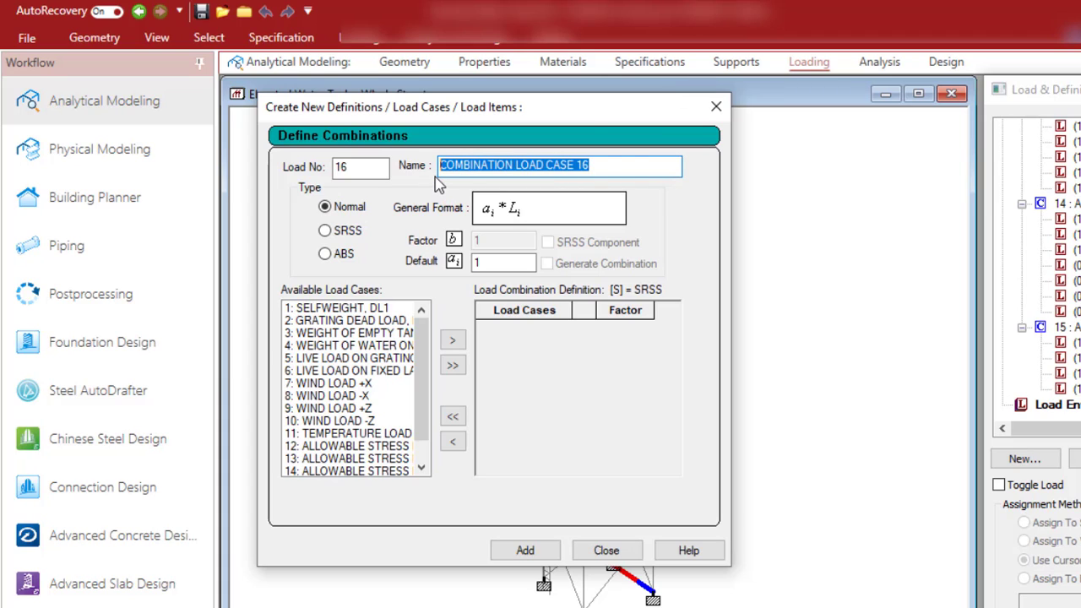
type("ALLOWABLE STRESS LOAD COMB. 101")
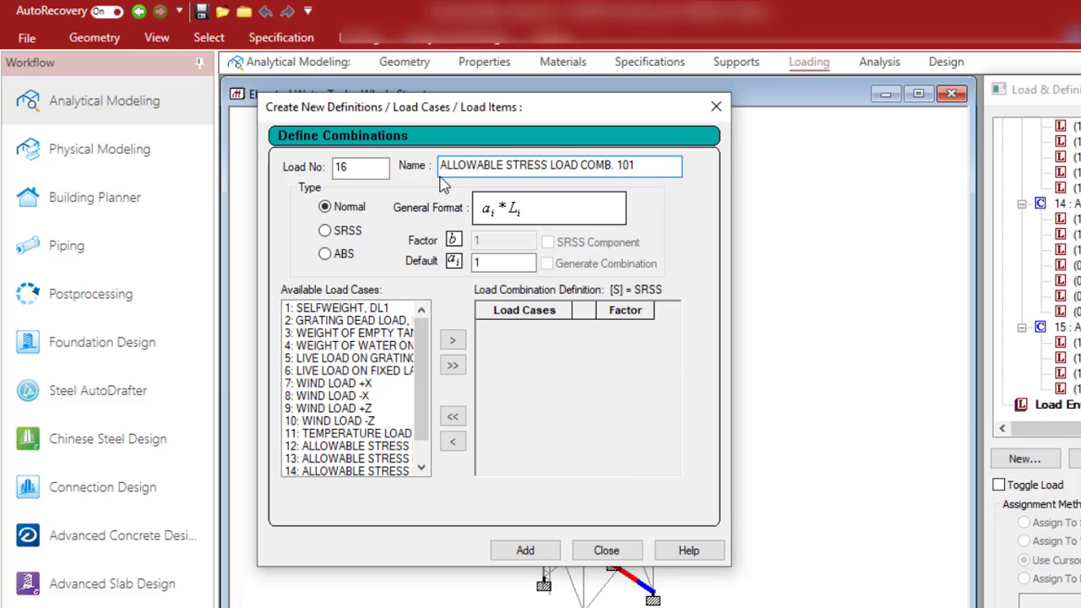
key("BackSpace")
type("5")
- Include load cases 1, 2, 3 and the WIND LOAD -X case 8 in combination 16 with factor 1, and add it to the model
left_click_drag(370, 317, 387, 336)
left_click(452, 340)
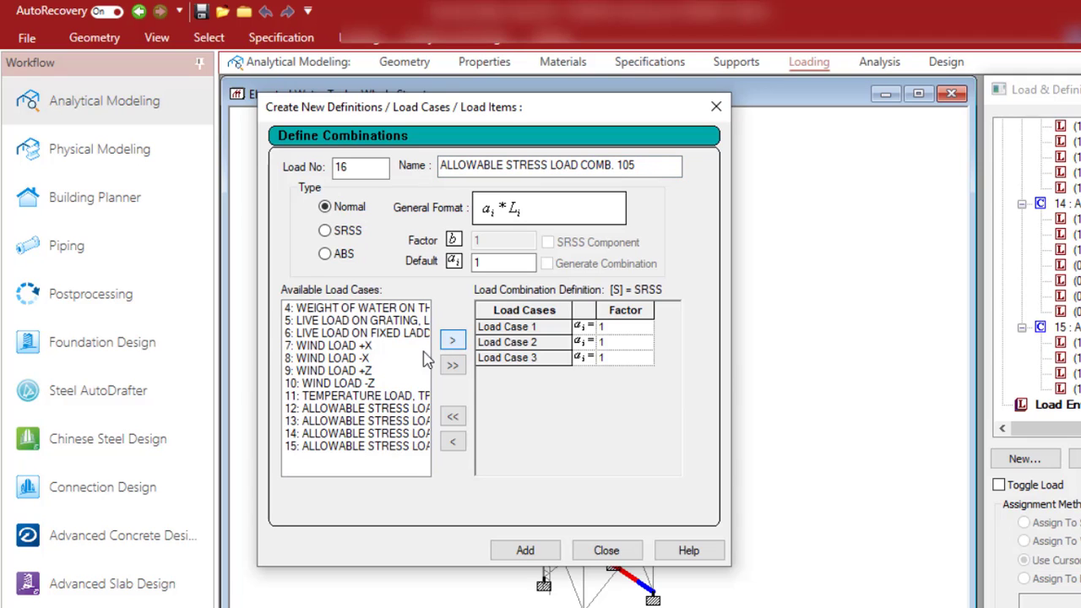
left_click(353, 360)
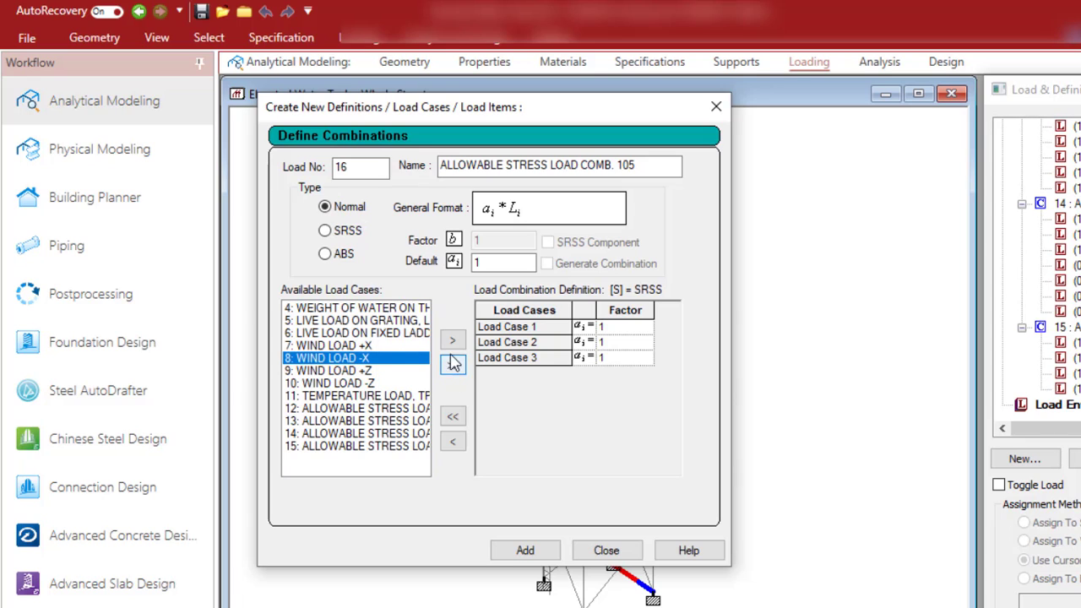
left_click(452, 340)
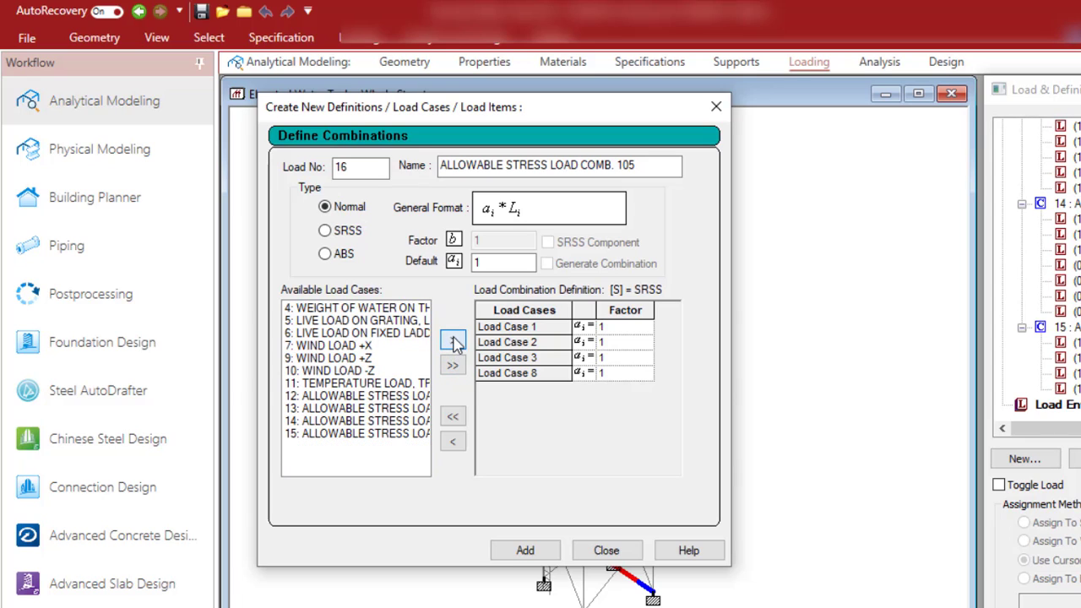
left_click(526, 549)
- Add combination 17 "ALLOWABLE STRESS LOAD COMB. 106" with load cases 1, 2, 3 and the WIND LOAD +Z case 9, all with factor 1
left_click_drag(619, 163, 433, 173)
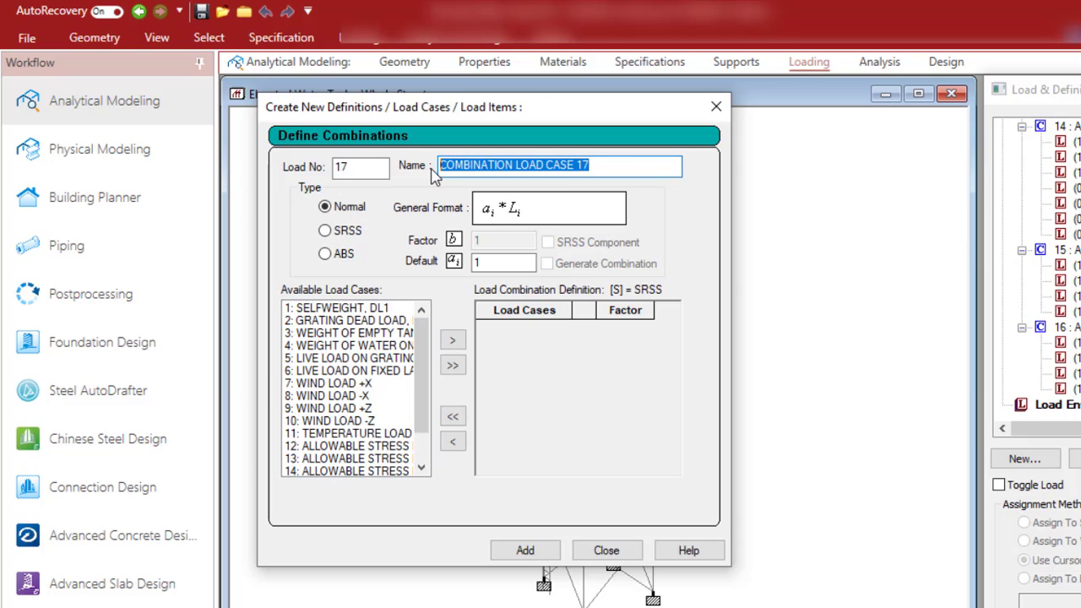
type("ALLOWABLE STRESS LOAD COMB. 10")
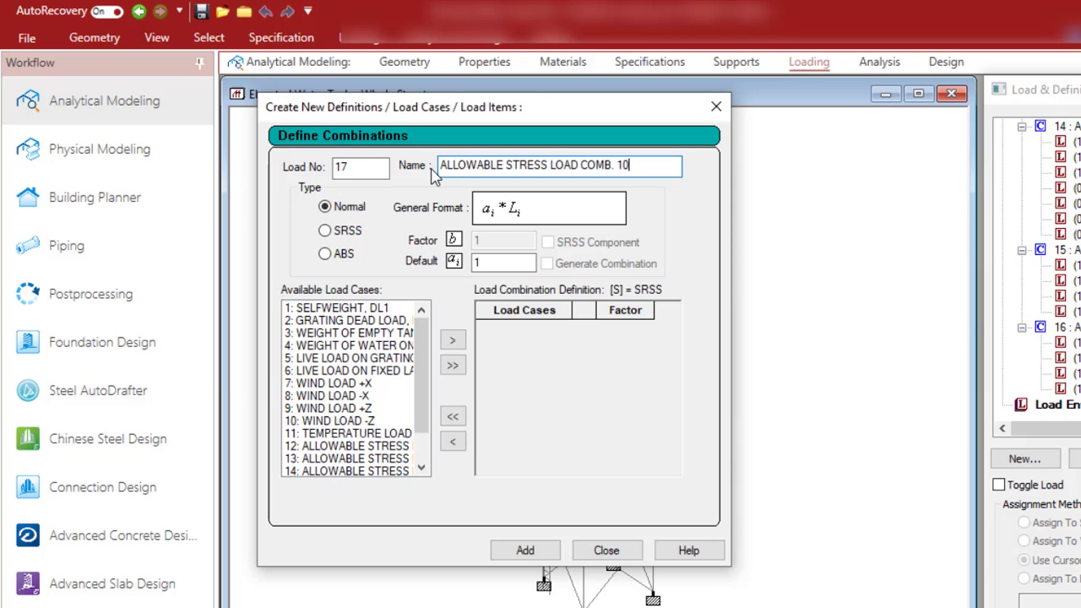
type("6")
left_click_drag(352, 308, 388, 334)
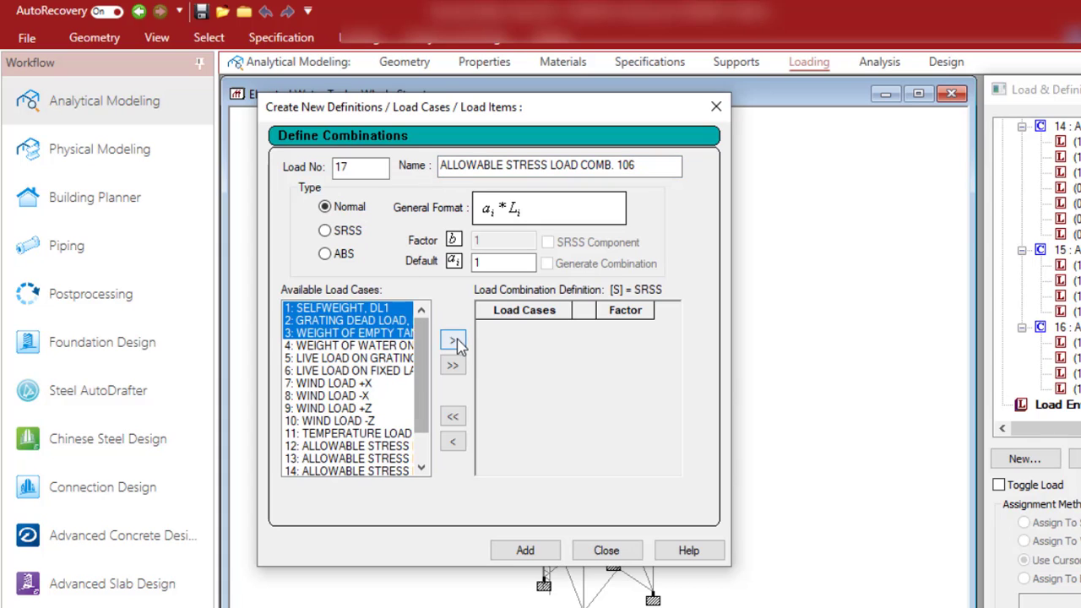
left_click(453, 341)
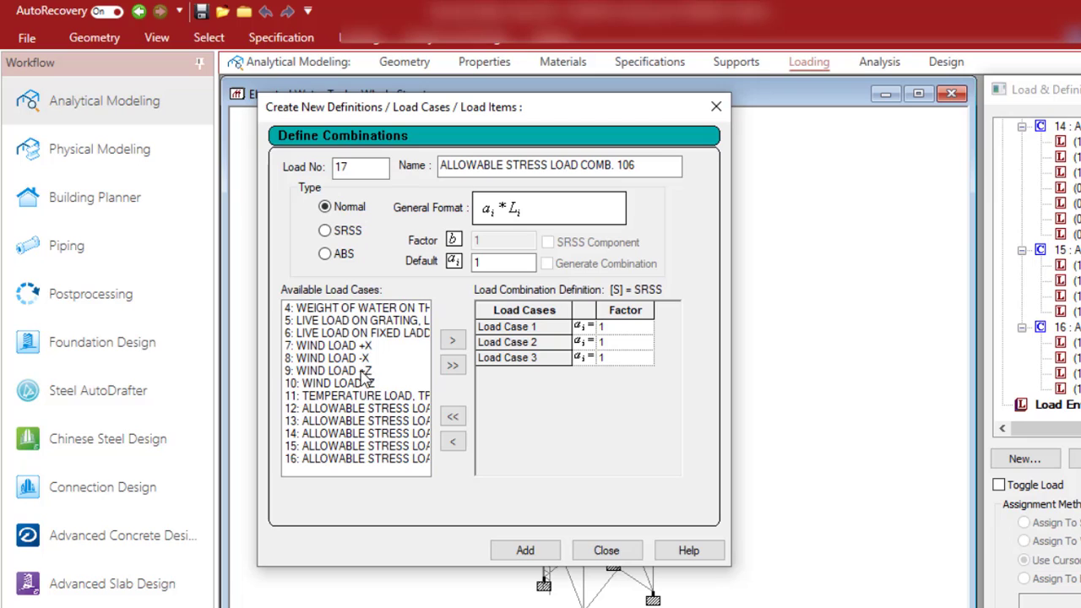
left_click(361, 371)
left_click(453, 340)
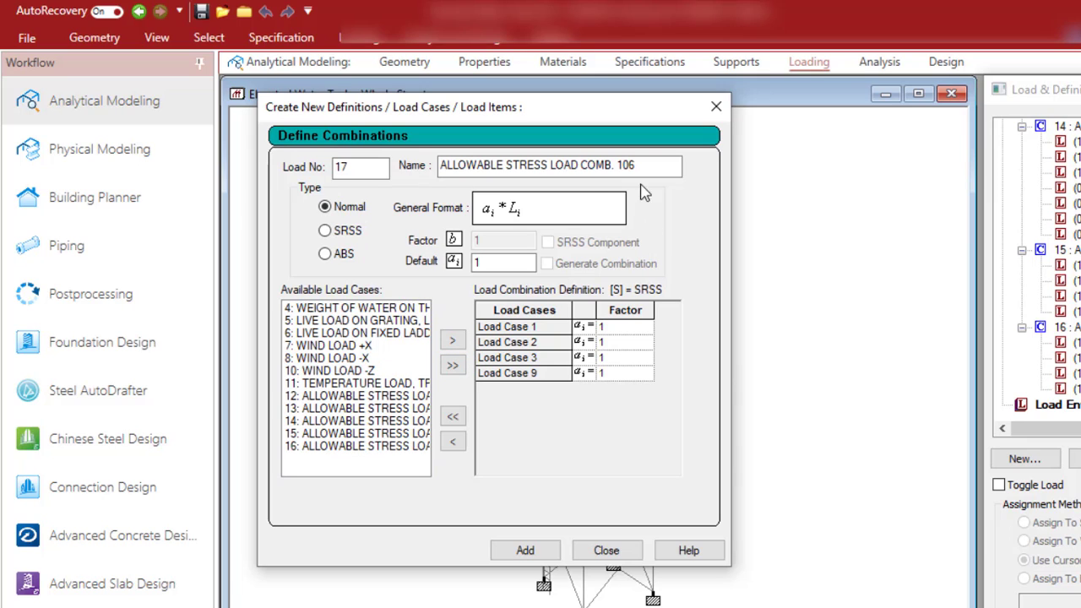
left_click(532, 552)
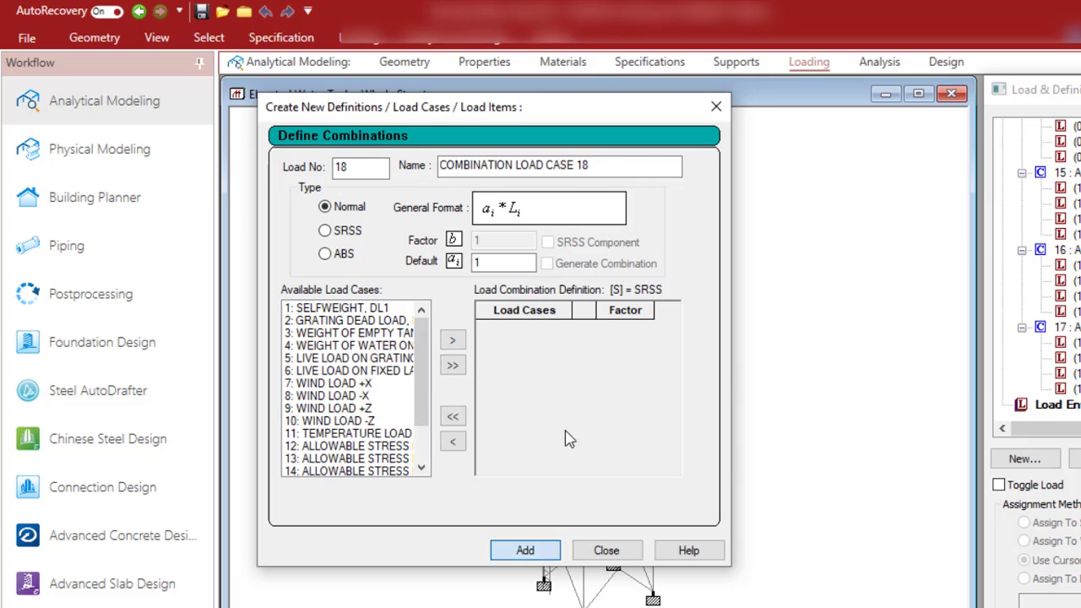
- Add combination 18 "ALLOWABLE STRESS LOAD COMB. 107" with load cases 1, 2, 3 and the WIND LOAD -Z case 10, all with factor 1
left_click_drag(585, 165, 390, 176)
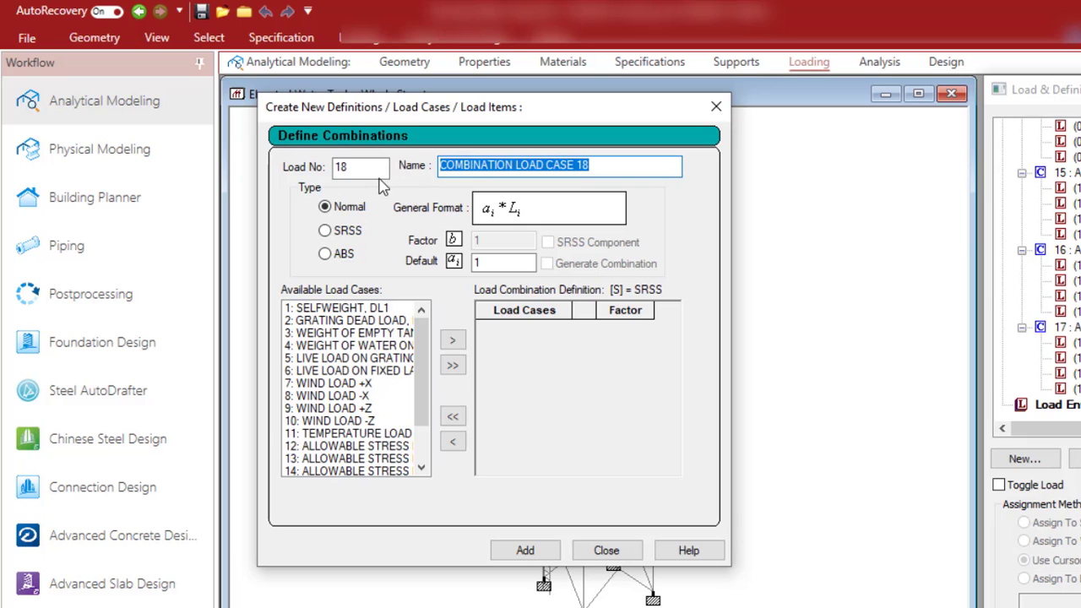
type("ALLOWABLE STRESS LOAD COMB. 10")
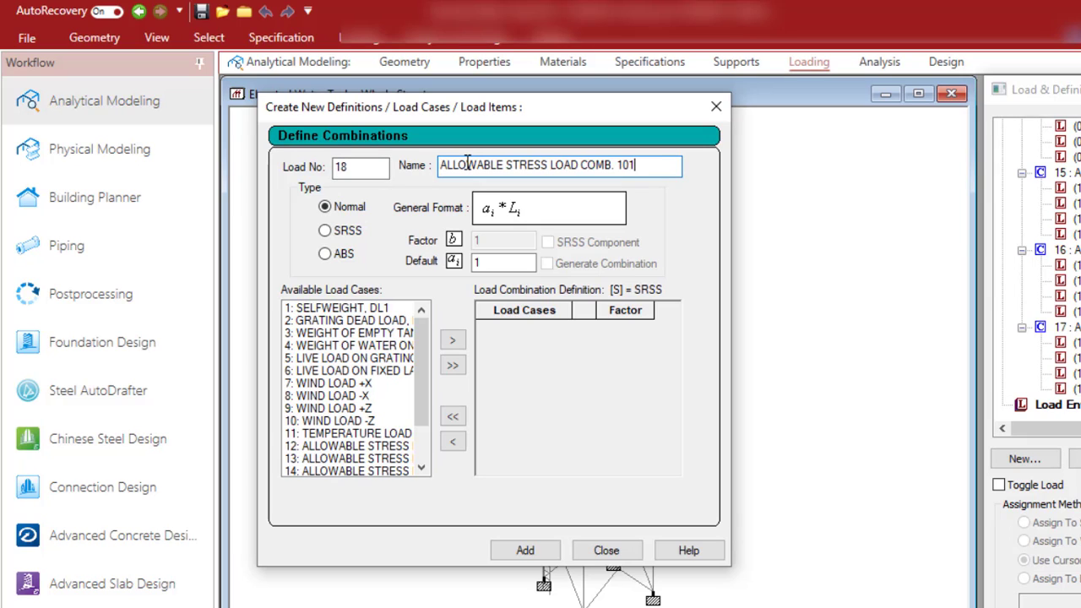
type("7")
left_click(350, 310)
left_click_drag(354, 325, 358, 336)
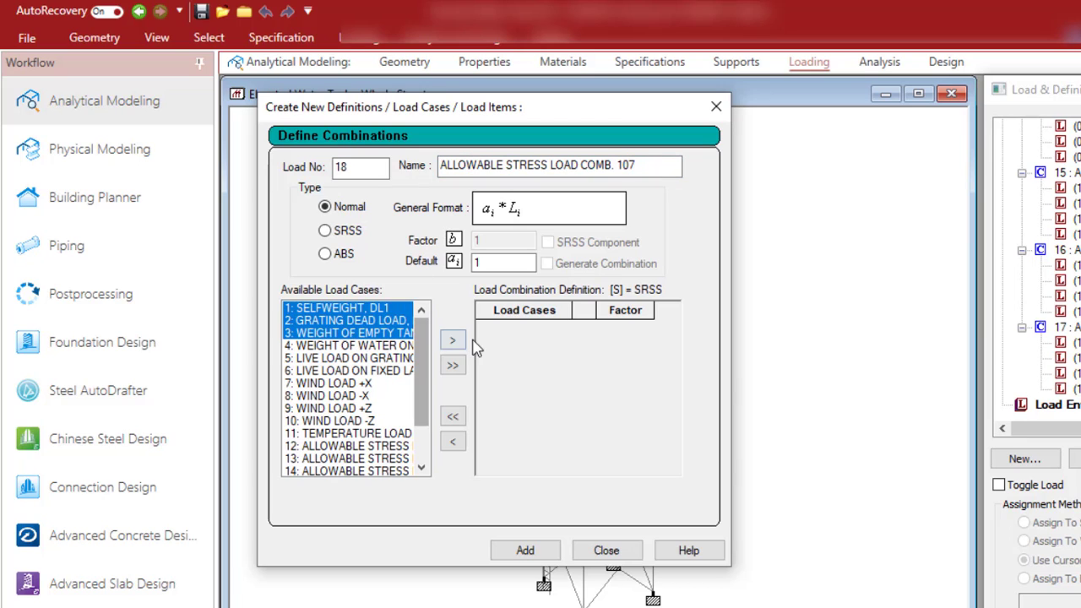
left_click(451, 340)
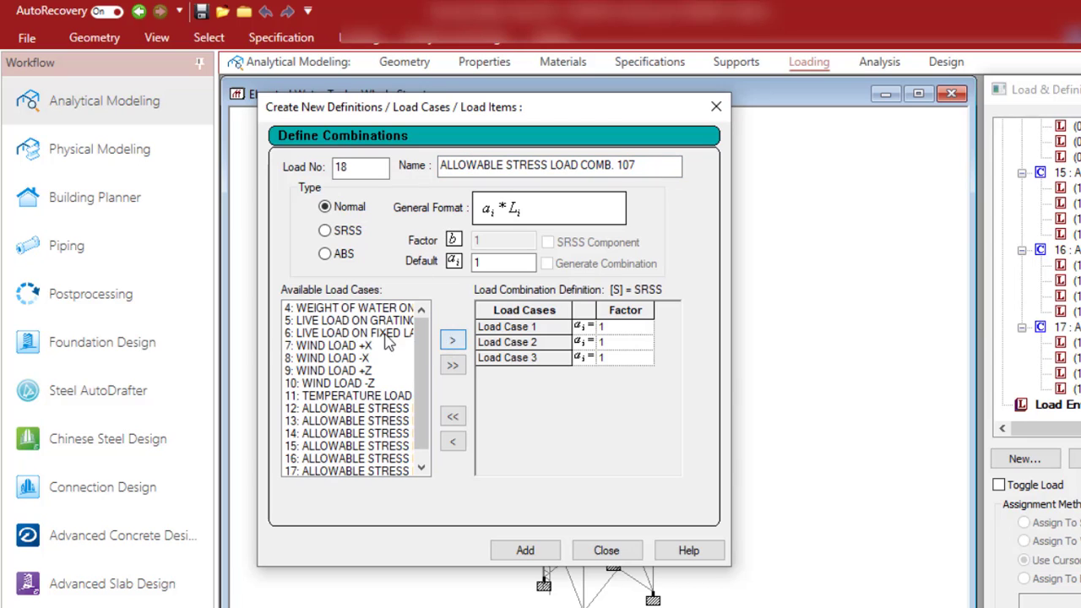
left_click(353, 385)
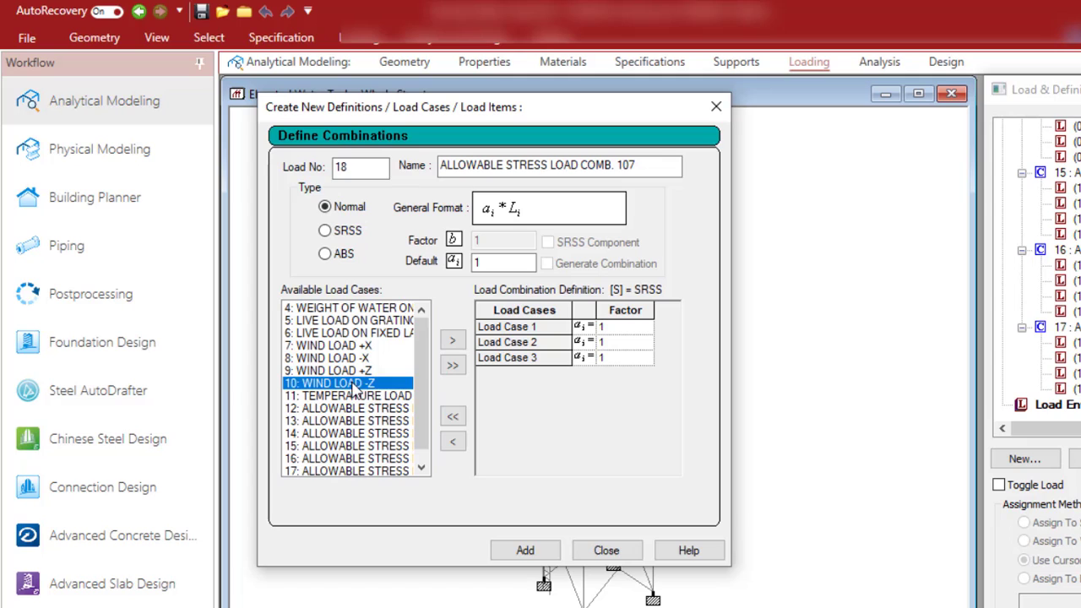
left_click(452, 342)
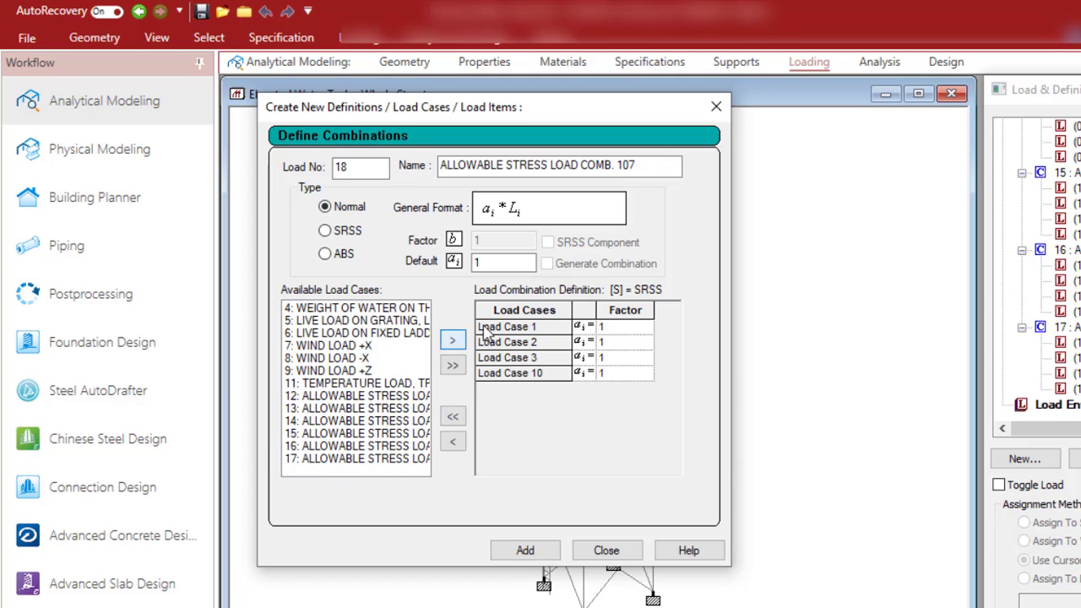
left_click(525, 551)
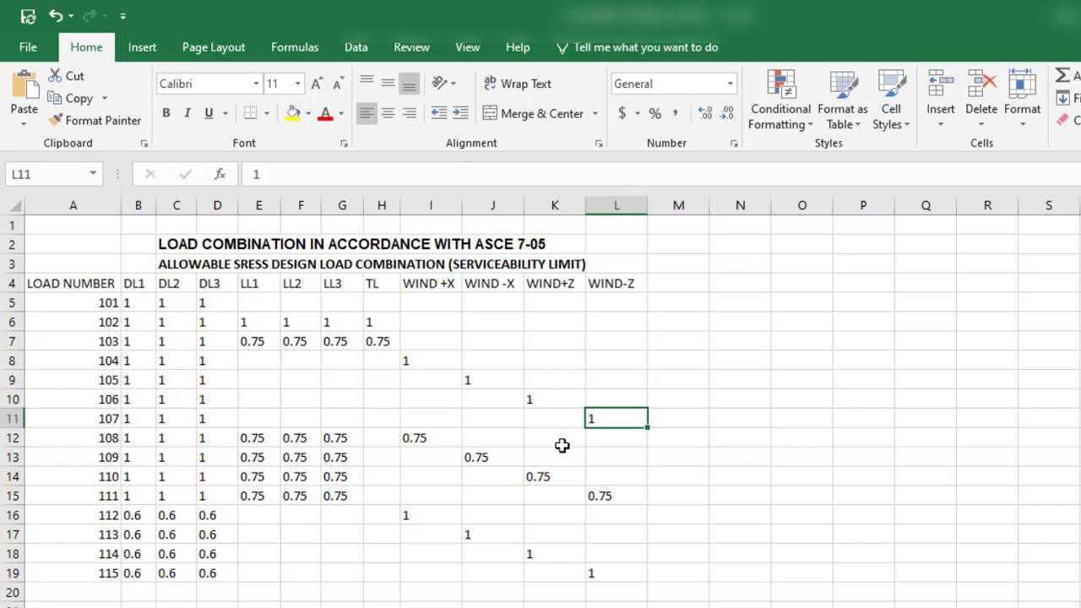
- Check row 108 of the Excel table, and name combination load case 19 "ALLOWABLE STRESS LOAD COMB. 108" in STAAD.Pro
left_click(91, 440)
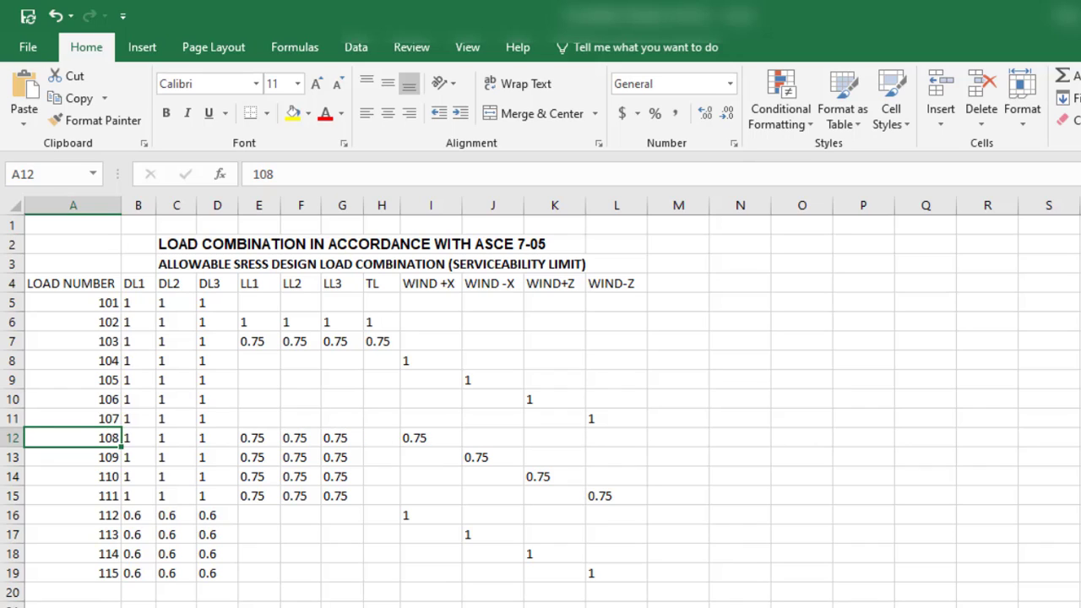
mouse_move(768, 607)
left_click(659, 591)
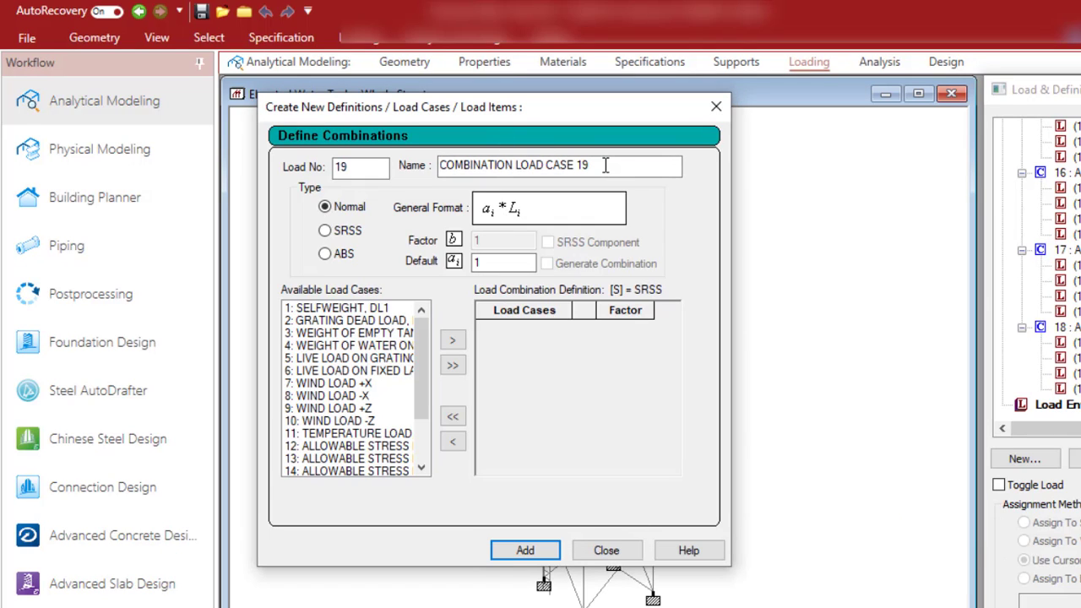
left_click_drag(654, 173, 404, 171)
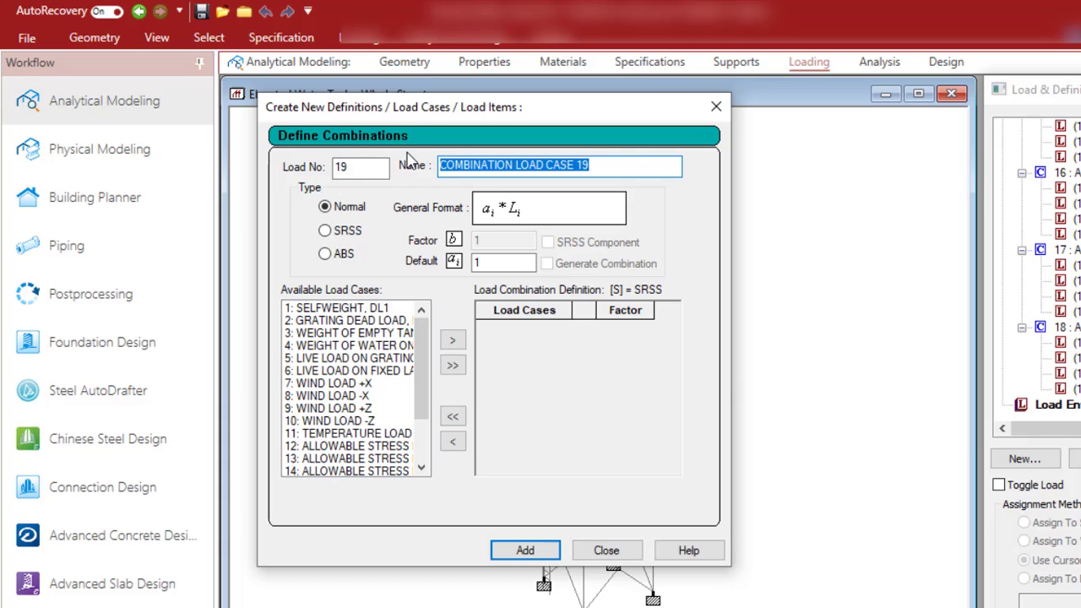
type("ALLOWABLE STRESS LOAD COMB. 101")
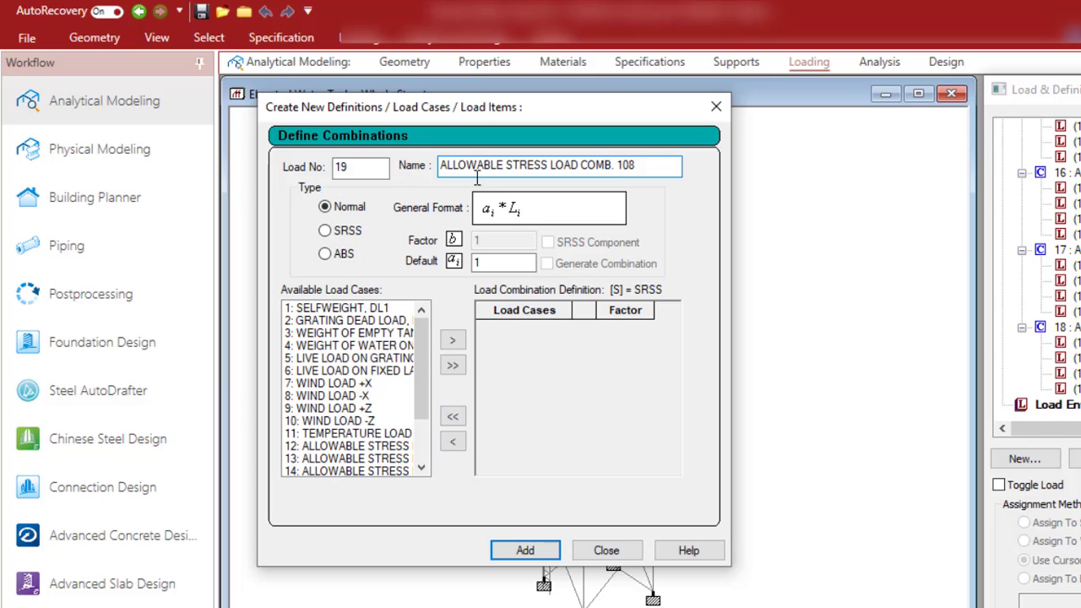
- Include dead load cases 1, 2, 3 and live load cases 4, 5, 6 in combination 19
left_click_drag(349, 309, 350, 347)
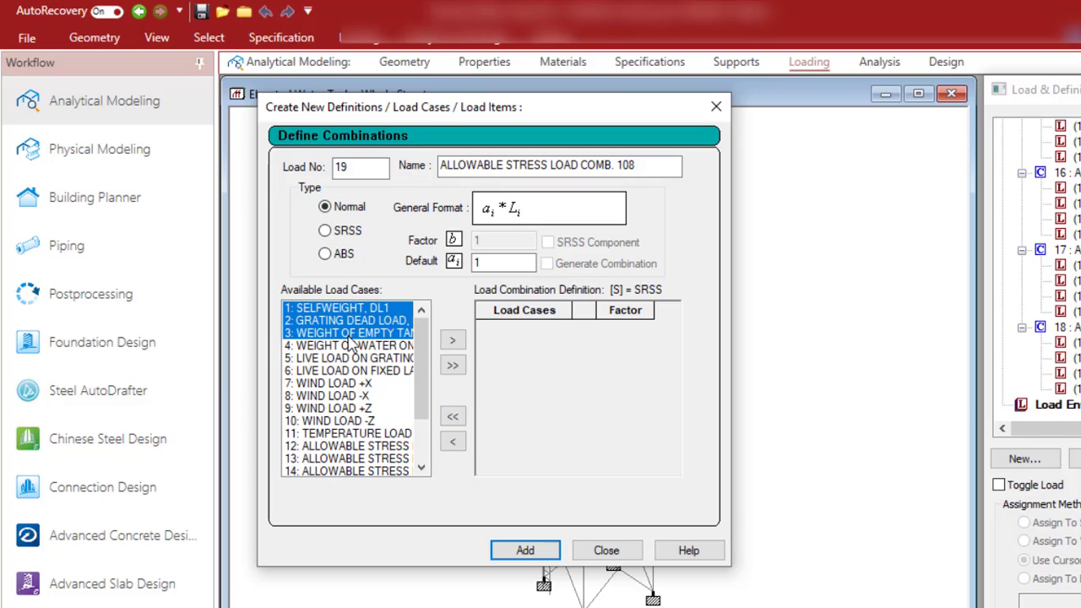
left_click(452, 340)
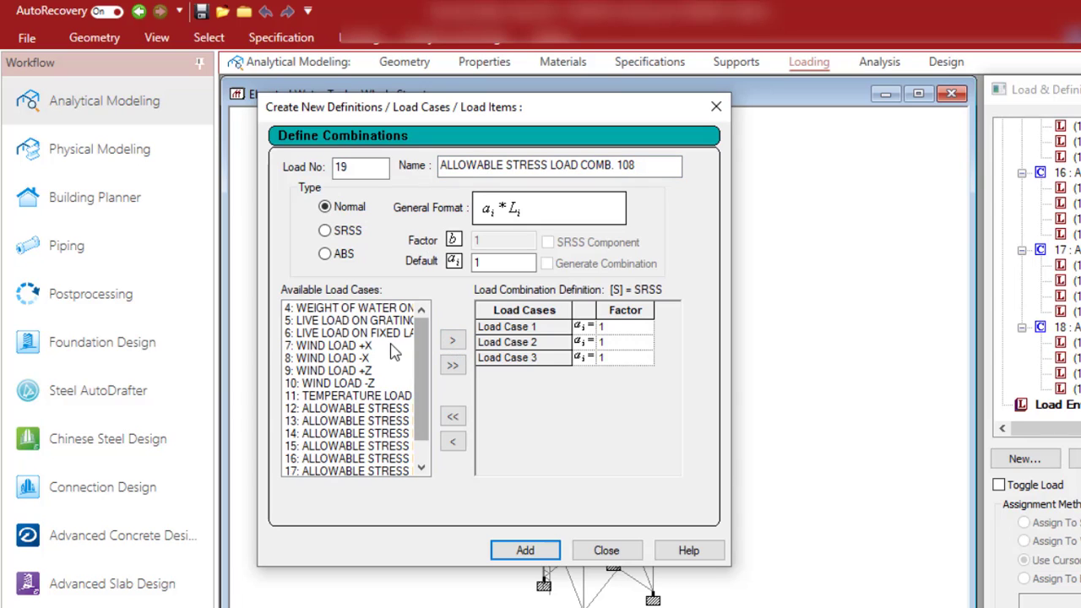
left_click_drag(374, 309, 375, 336)
left_click(451, 340)
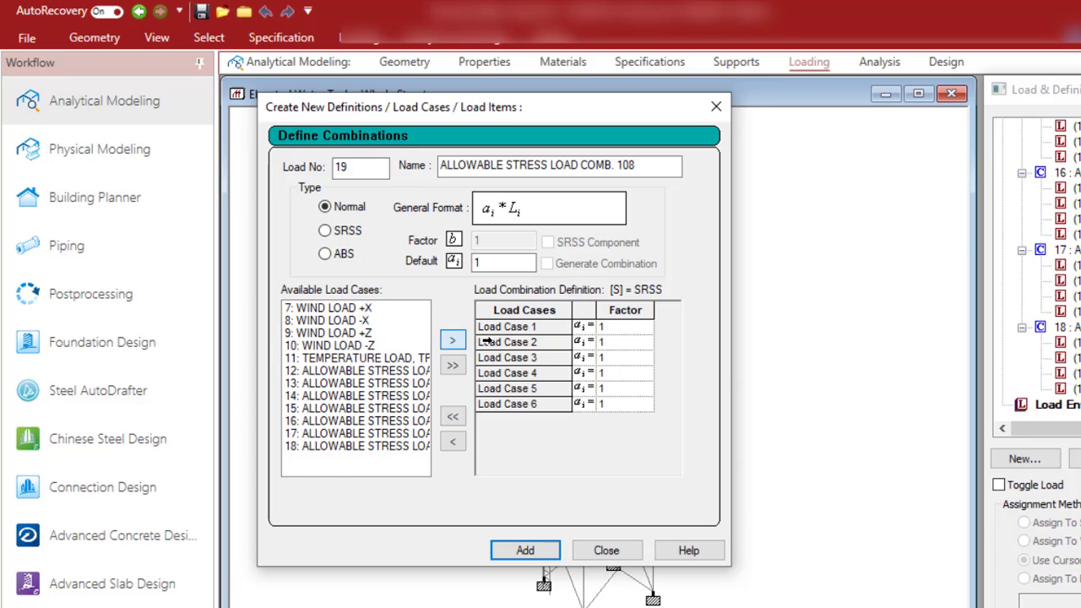
- Set the factors of load cases 4, 5 and 6 in combination 19 to 0.75
left_click(611, 375)
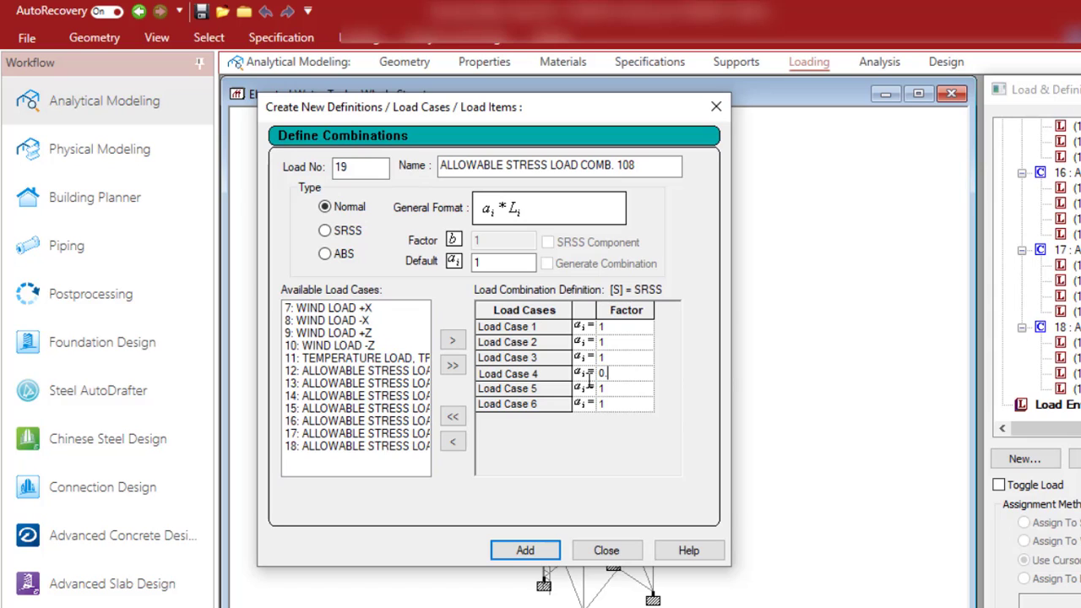
type("0.75")
left_click(611, 388)
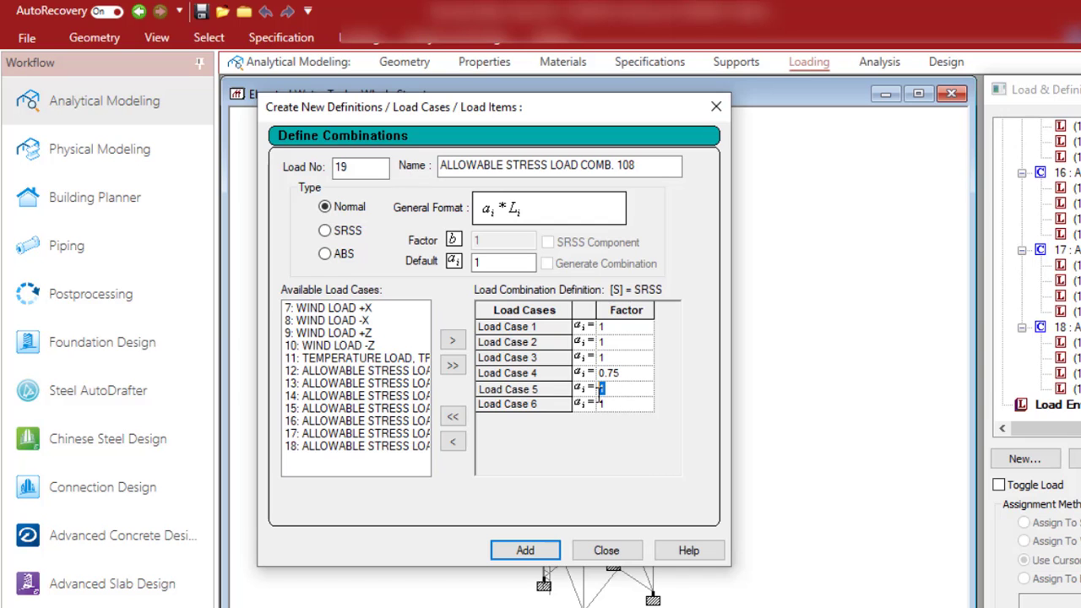
type("0.75")
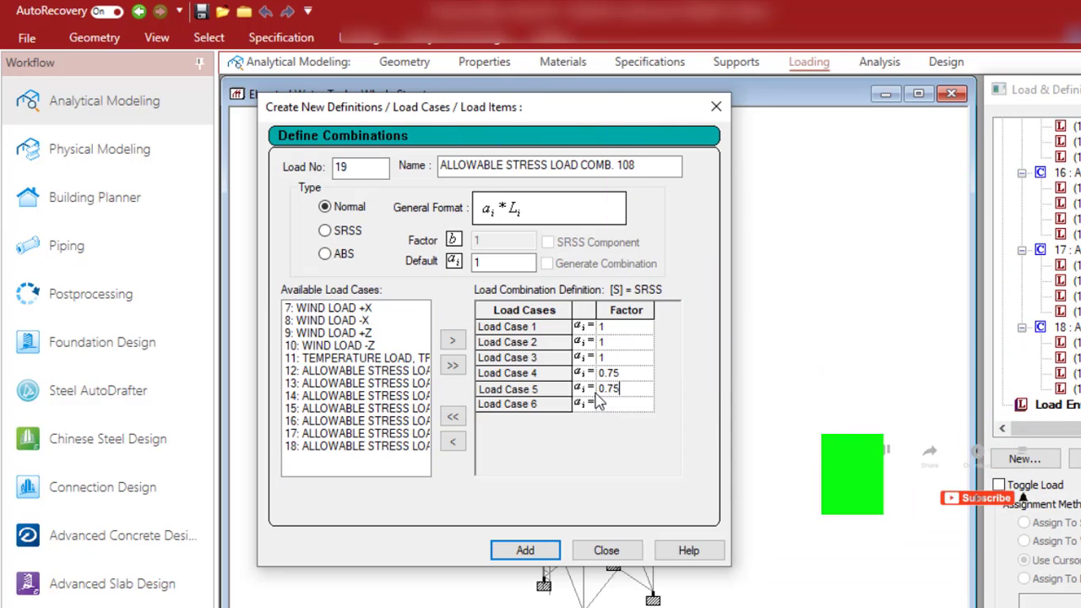
left_click(597, 404)
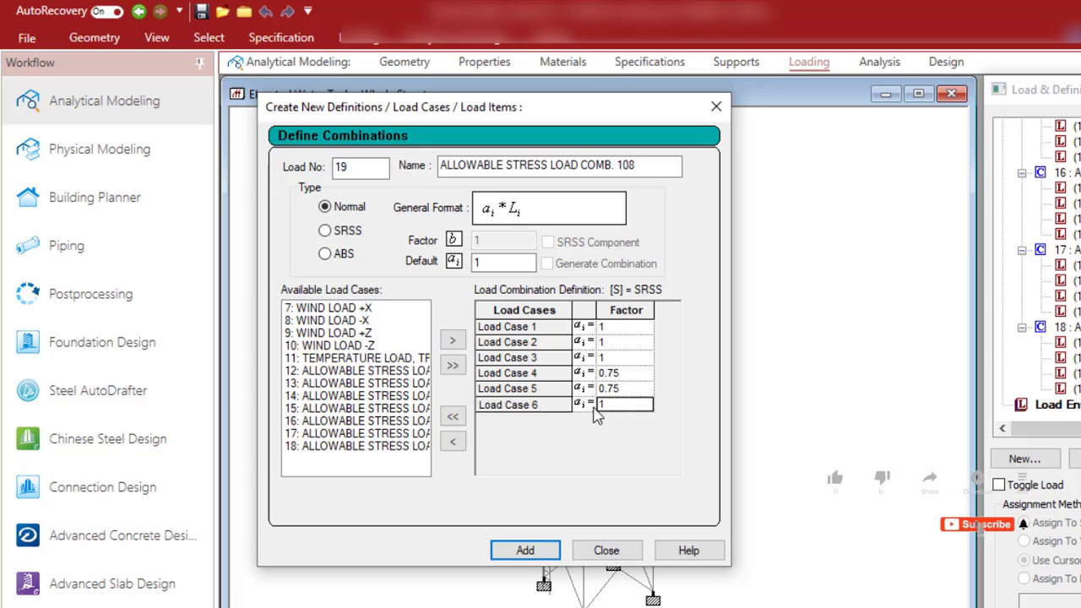
double_click(601, 404)
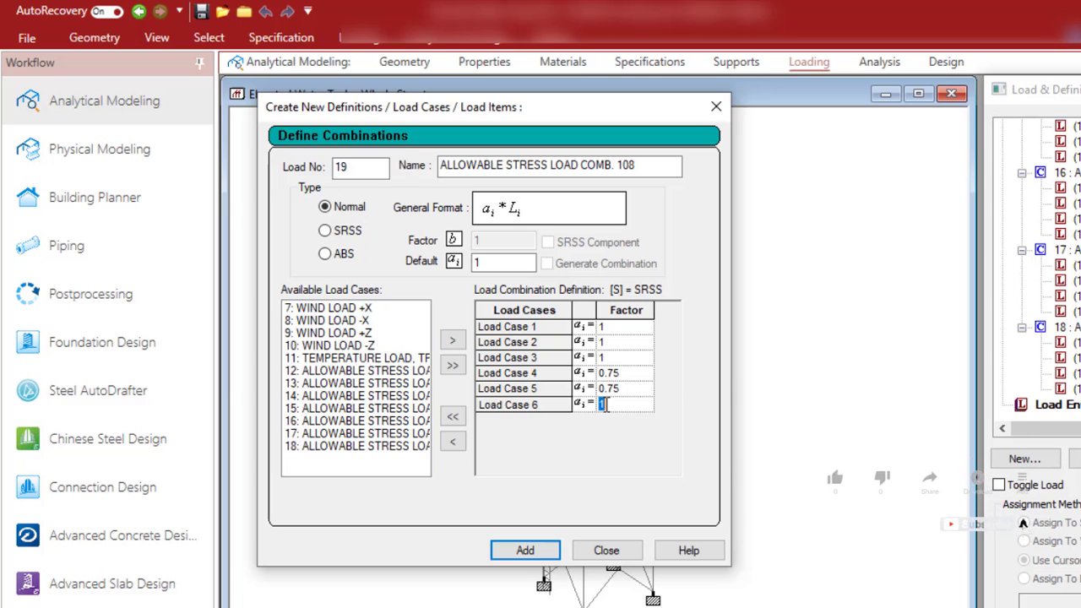
type("0.")
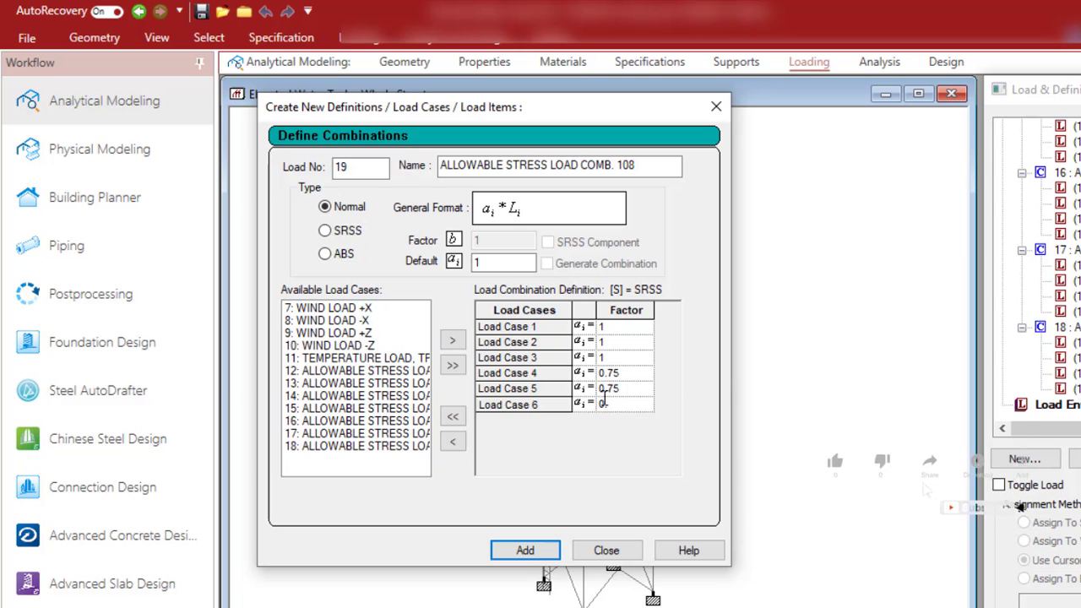
type("75")
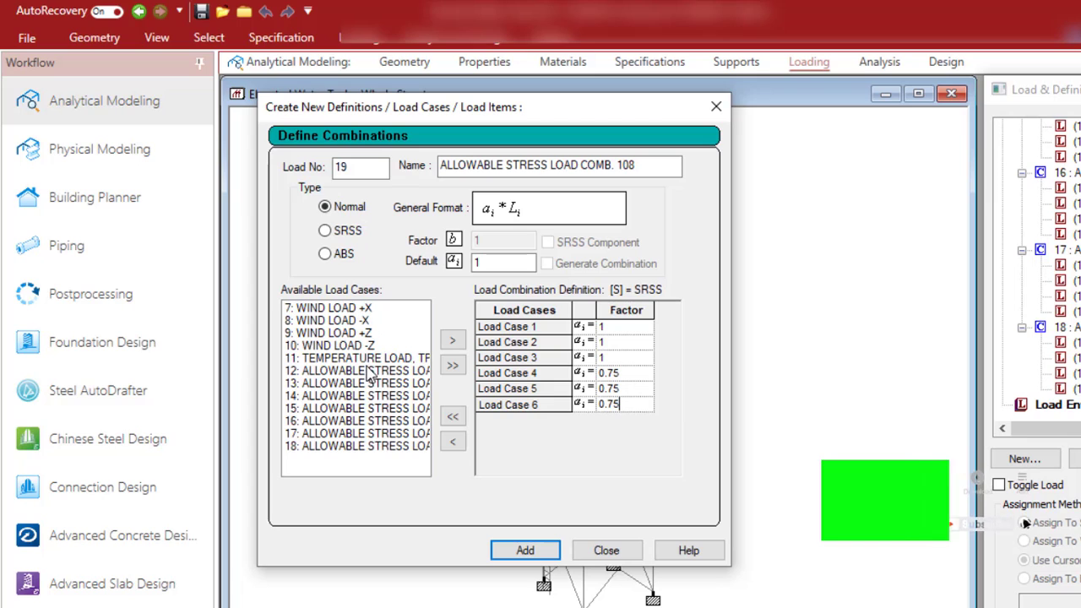
- Include the WIND LOAD +X case 7 in combination 19 with factor 0.75, and add the combination to the model
left_click(347, 308)
left_click(452, 341)
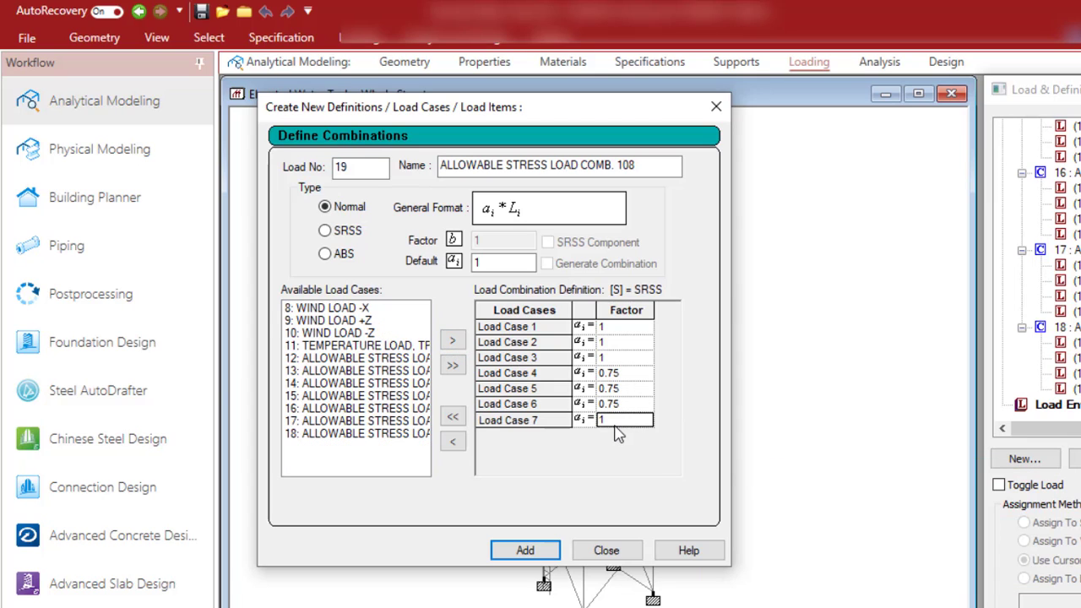
type("0.75")
left_click(525, 550)
- Name combination load case 20 "ALLOWABLE STRESS LOAD COMB. 109"
left_click_drag(599, 166, 437, 190)
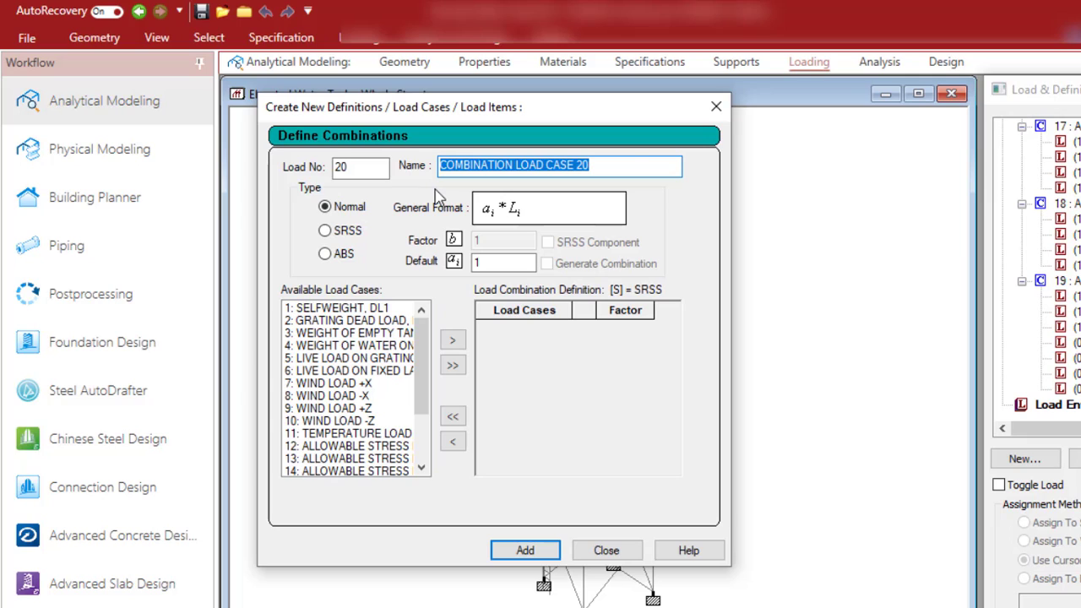
type("ALLOWABLE STRESS LOAD COMB. 101")
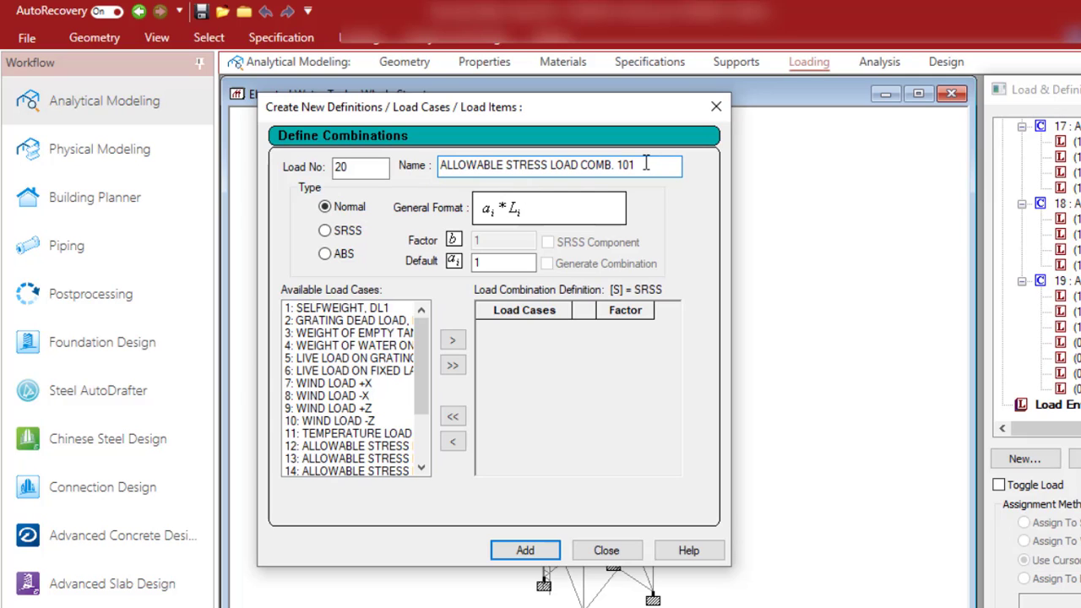
left_click_drag(643, 170, 632, 173)
type("9")
- Include dead load cases 1, 2, 3 and live load cases 4, 5, 6 in combination 20
left_click_drag(335, 309, 375, 335)
left_click(452, 339)
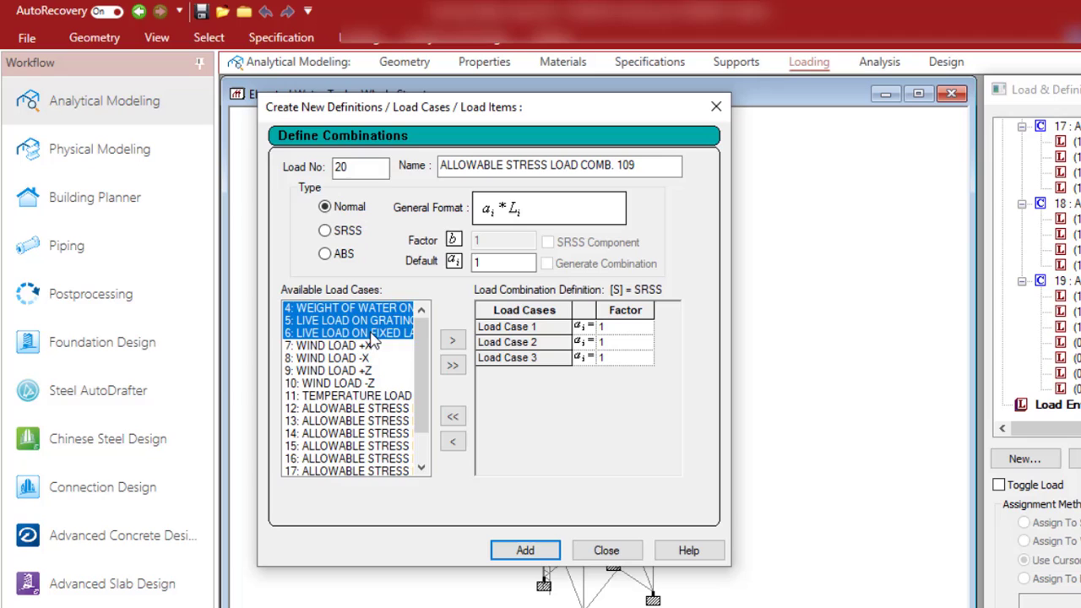
left_click(452, 341)
- Set the factors of load cases 4, 5 and 6 in combination 20 to 0.75
left_click(609, 374)
left_click(603, 373)
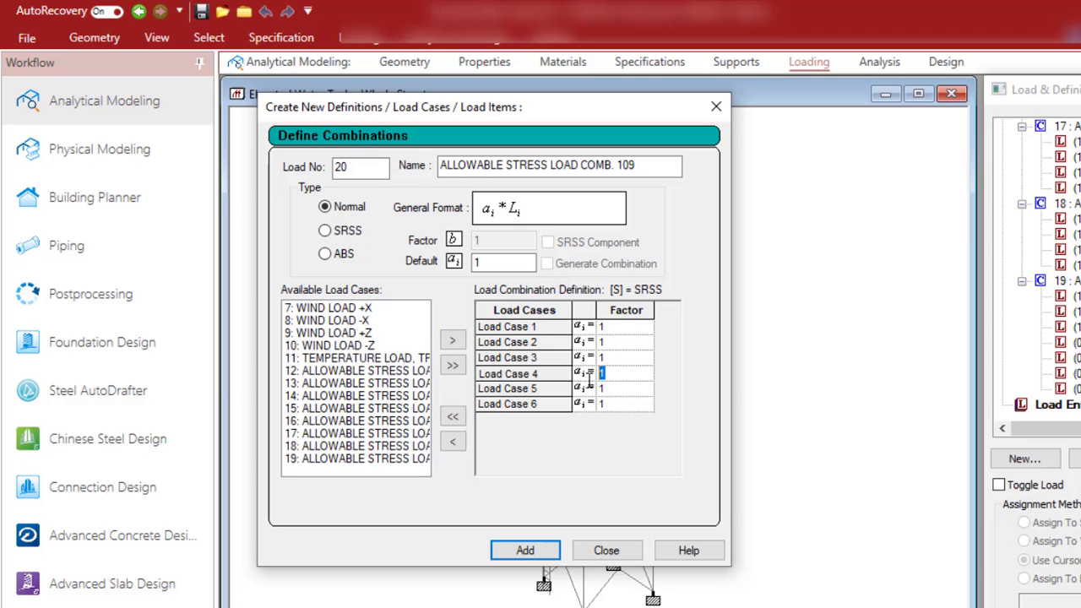
type("0.75")
left_click(621, 391)
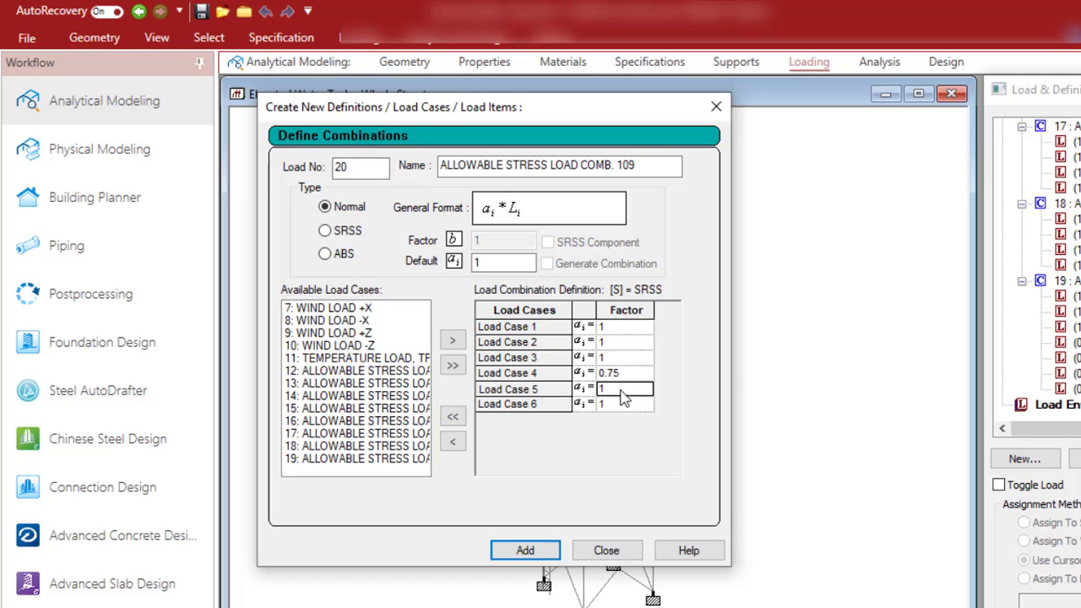
type("0.75")
left_click(621, 406)
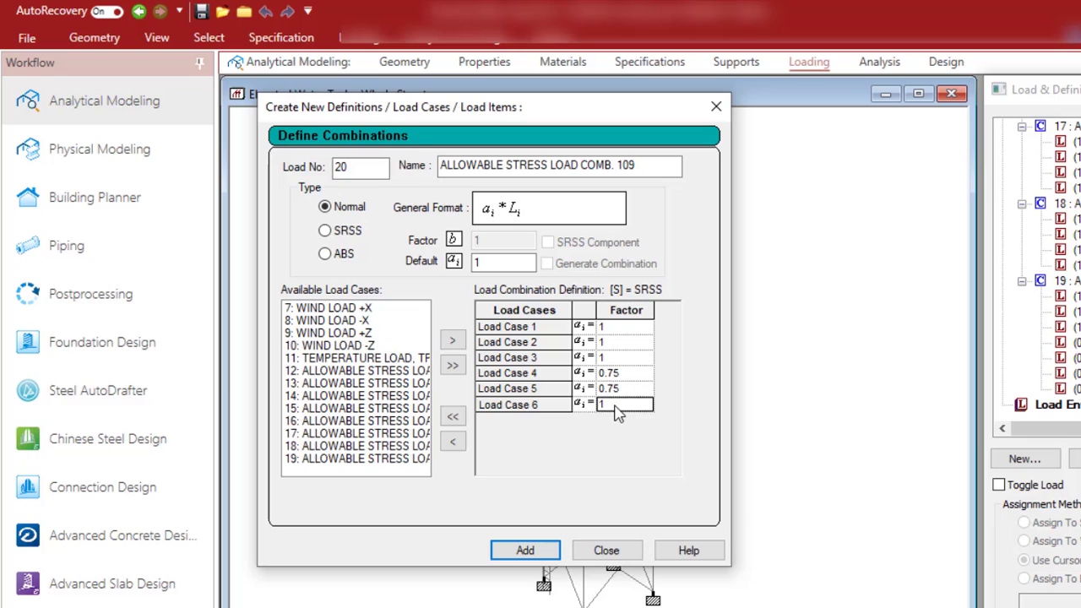
type("0.75")
- Include the WIND LOAD -X case 8 in combination 20 with factor 0.75, and add the combination to the model
left_click(343, 321)
left_click(452, 339)
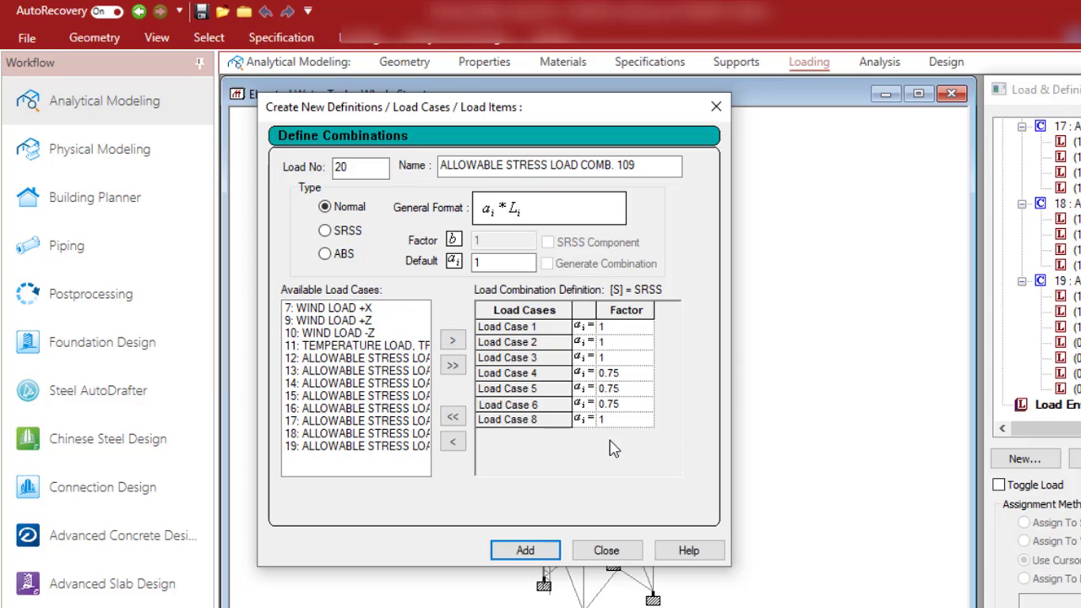
type("0")
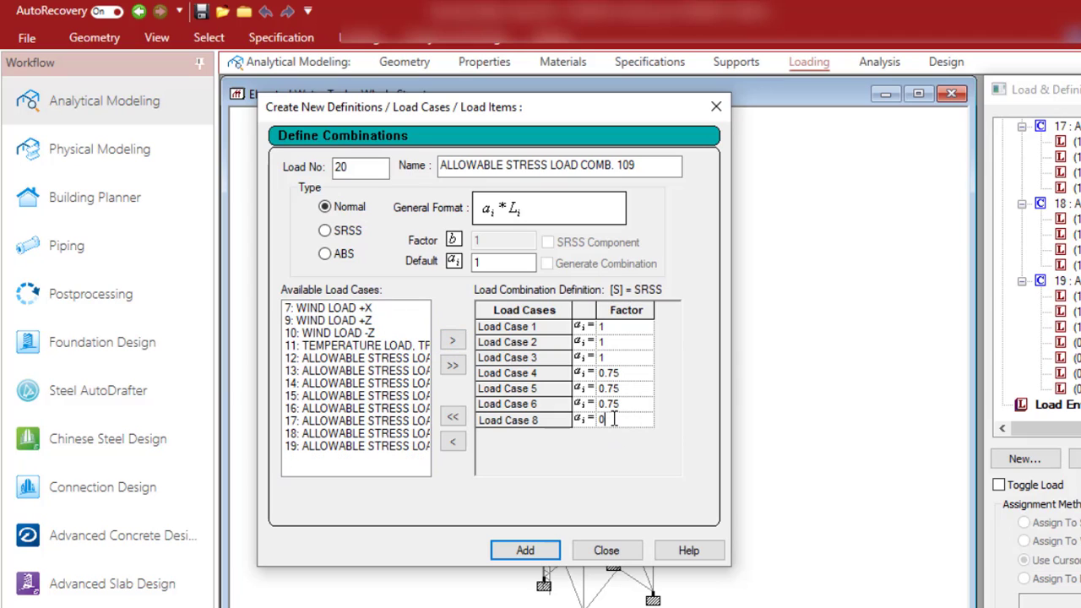
type(".75")
left_click(525, 550)
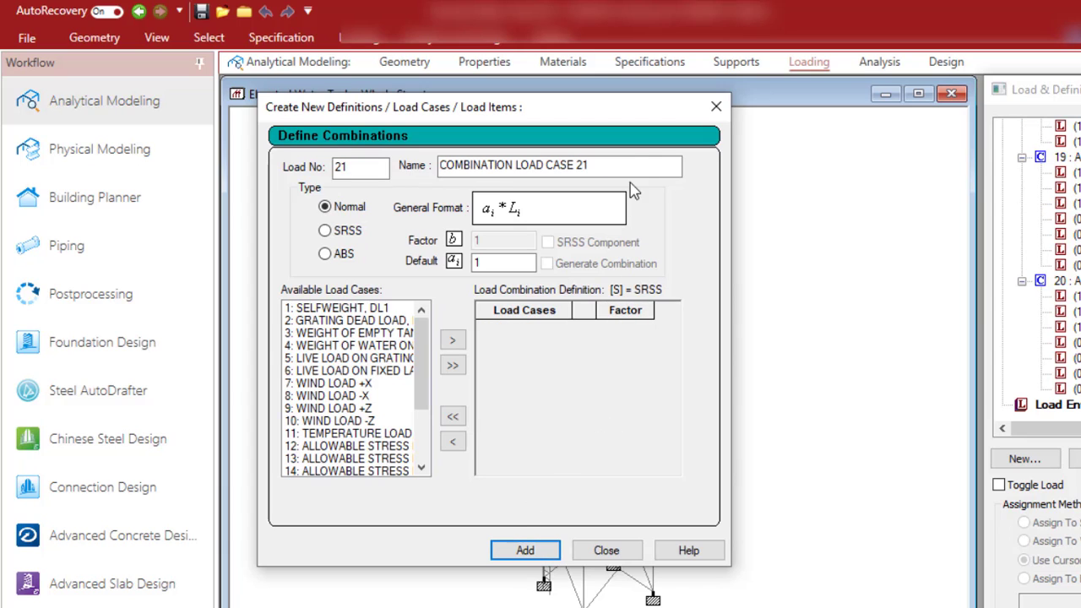
- Name combination load case 21 "ALLOWABLE STRESS LOAD COMB. 110" and include load cases 1 to 6 in it
left_click_drag(601, 166, 437, 169)
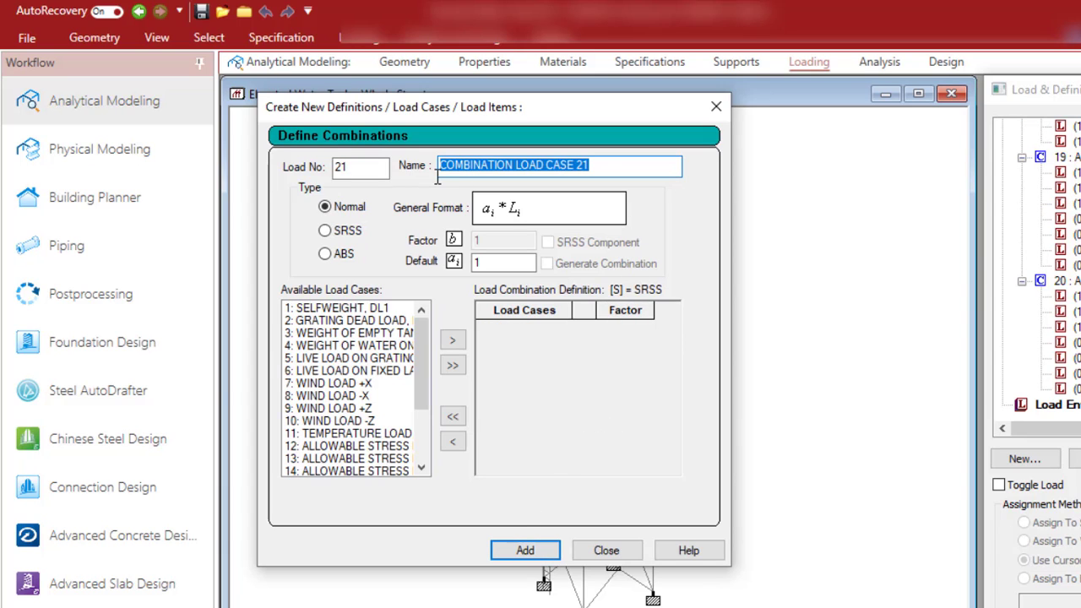
type("ALLOWABLE STRESS LOAD COMB. 101")
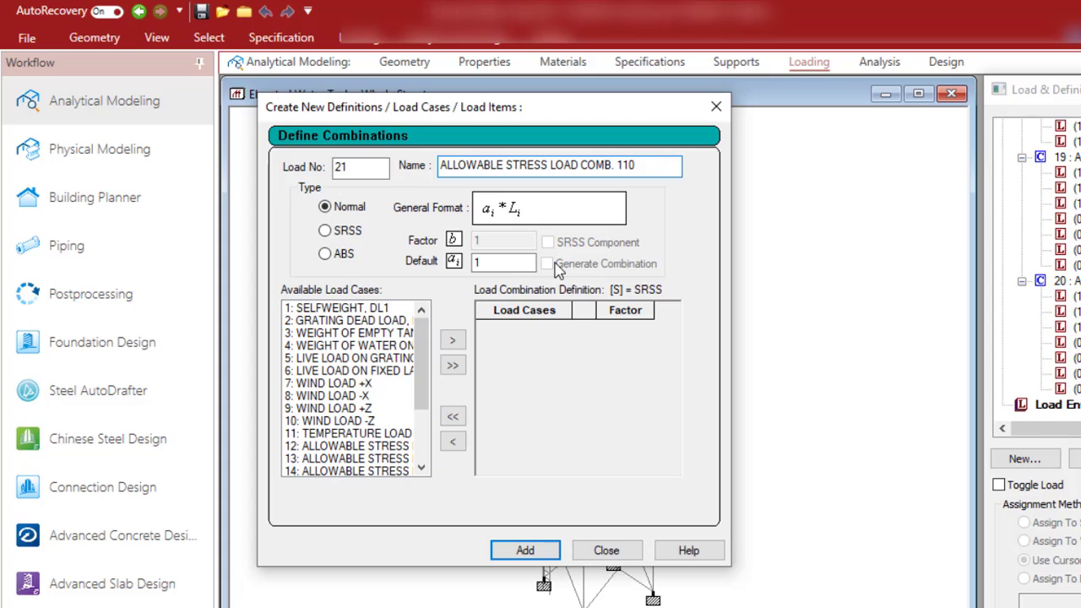
left_click_drag(361, 309, 363, 334)
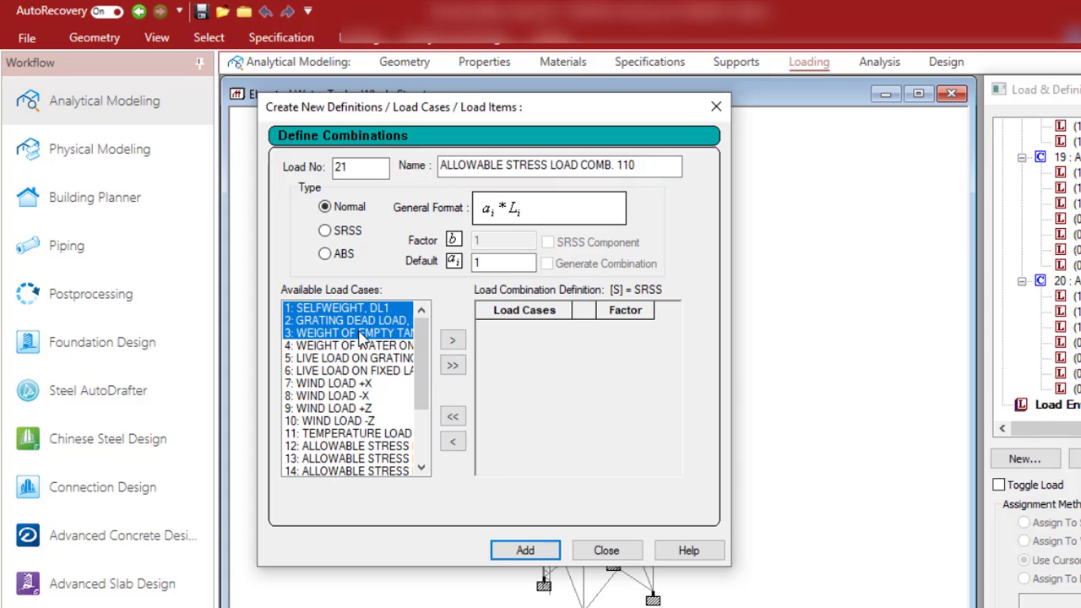
left_click(455, 339)
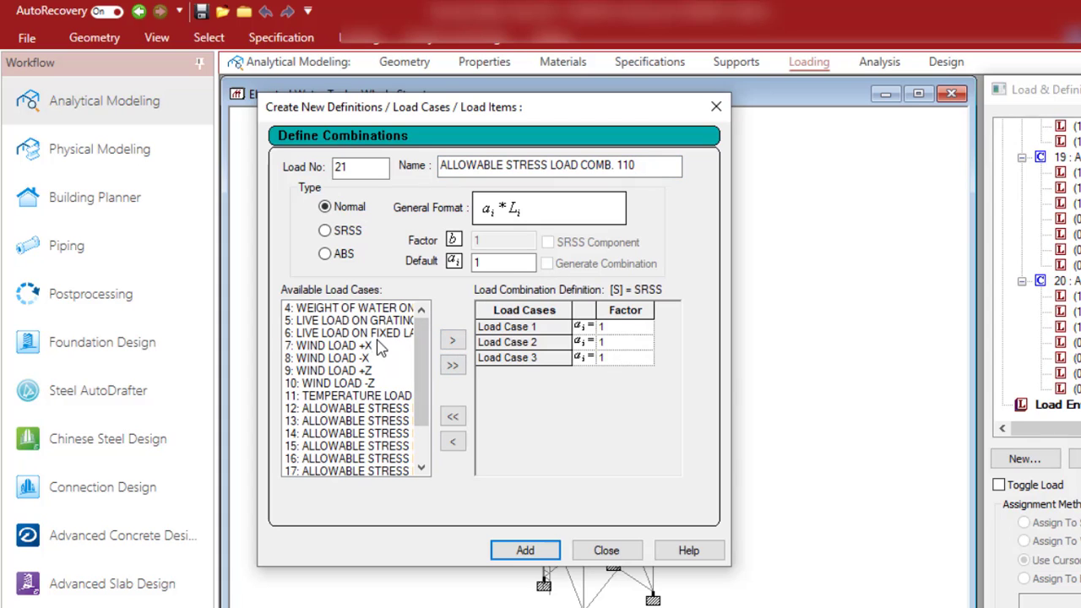
left_click_drag(388, 311, 389, 335)
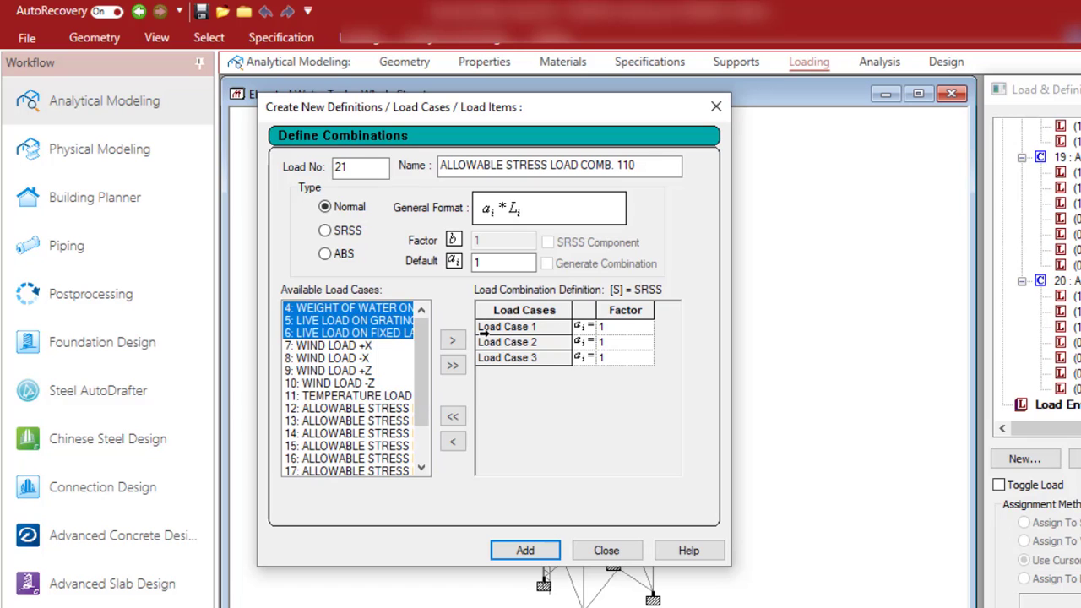
left_click(451, 339)
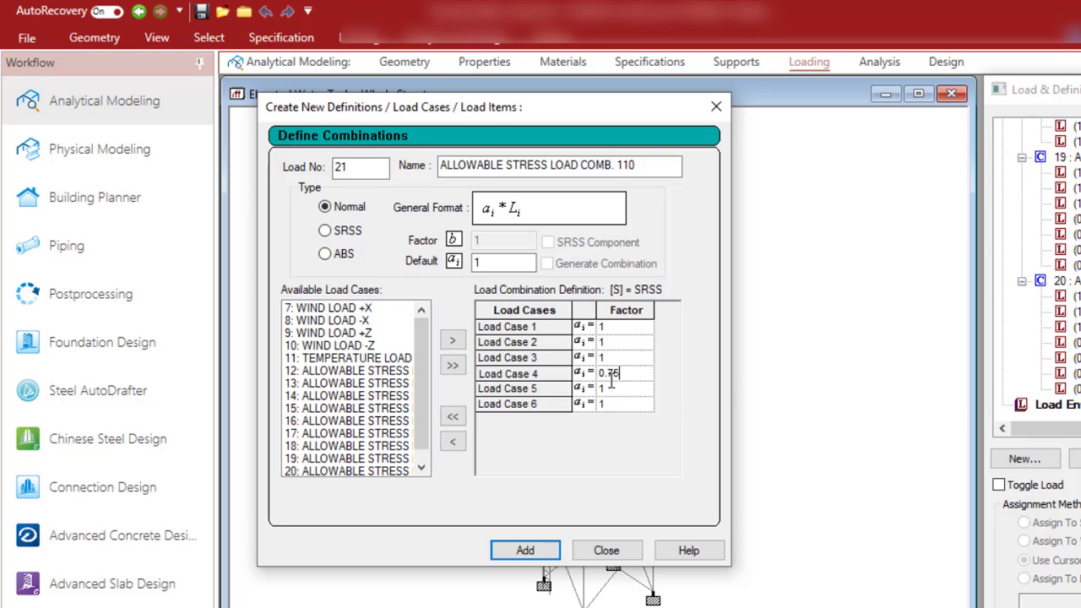
- Set the factors of load cases 4, 5 and 6 in combination 21 to 0.75
left_click(615, 390)
key("BackSpace")
type("0.75")
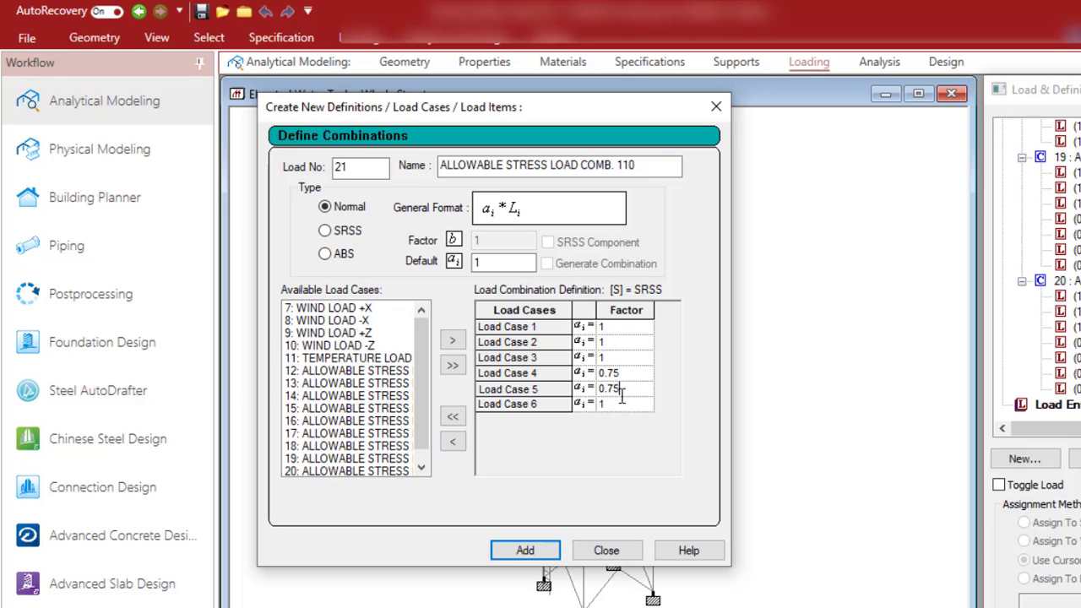
left_click(622, 405)
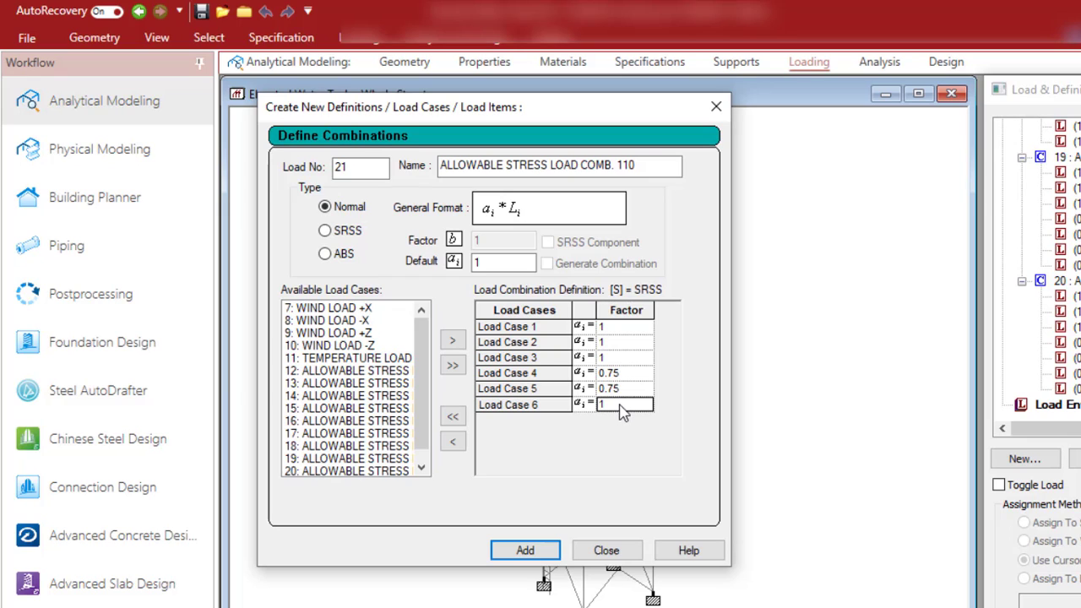
key("BackSpace")
type("0.75")
- Include the WIND LOAD +Z case 9 in combination 21 with factor 0.75, and add the combination to the model
left_click(358, 333)
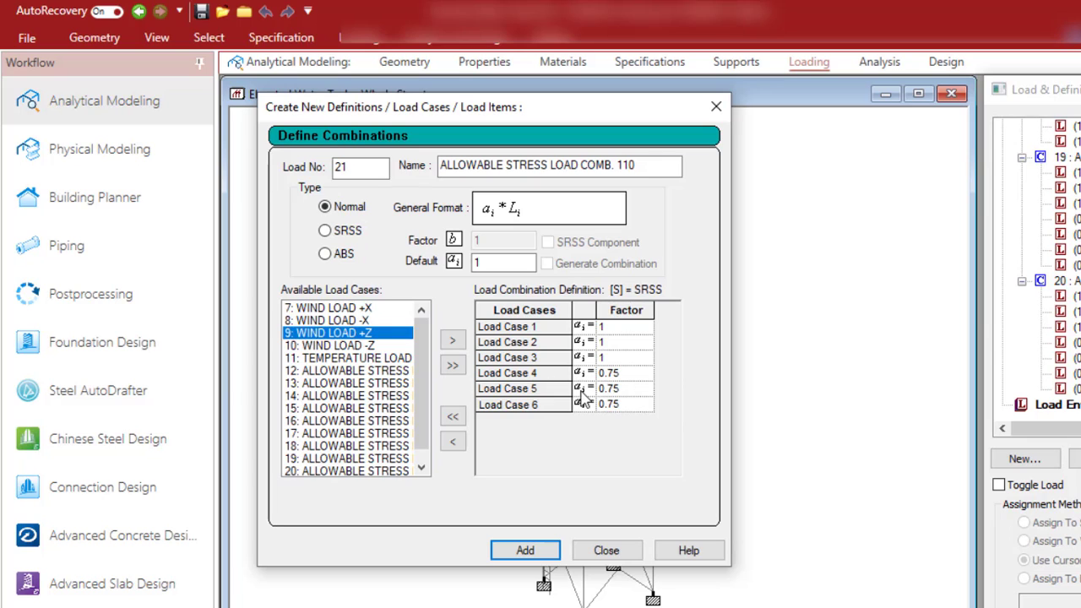
left_click(450, 341)
left_click(619, 427)
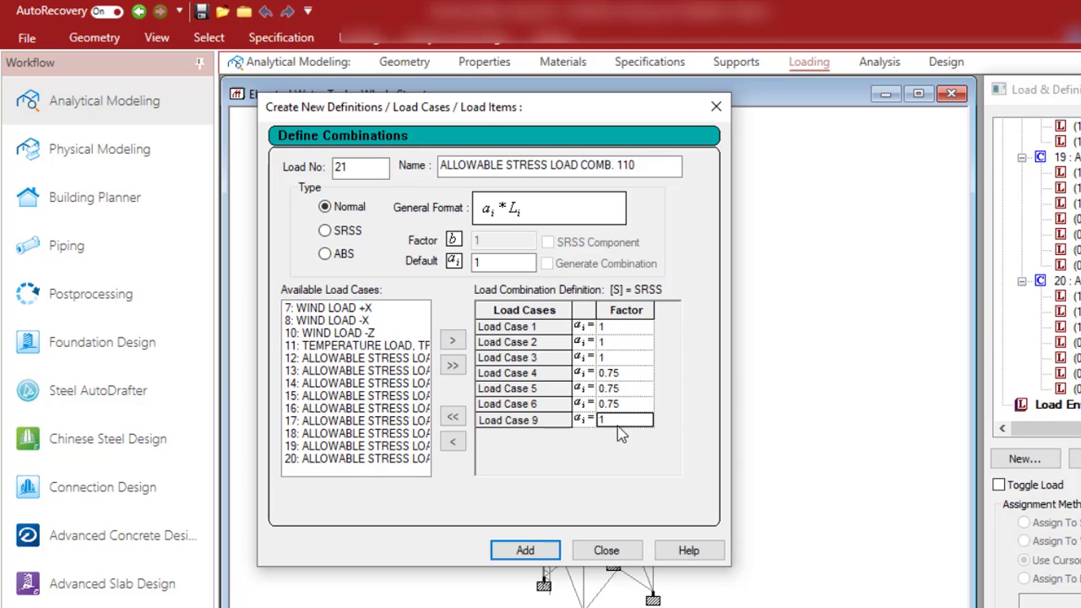
type("0.75")
left_click(531, 551)
- Name combination load case 22 "ALLOWABLE STRESS LOAD COMB. 111"
left_click_drag(619, 168, 437, 167)
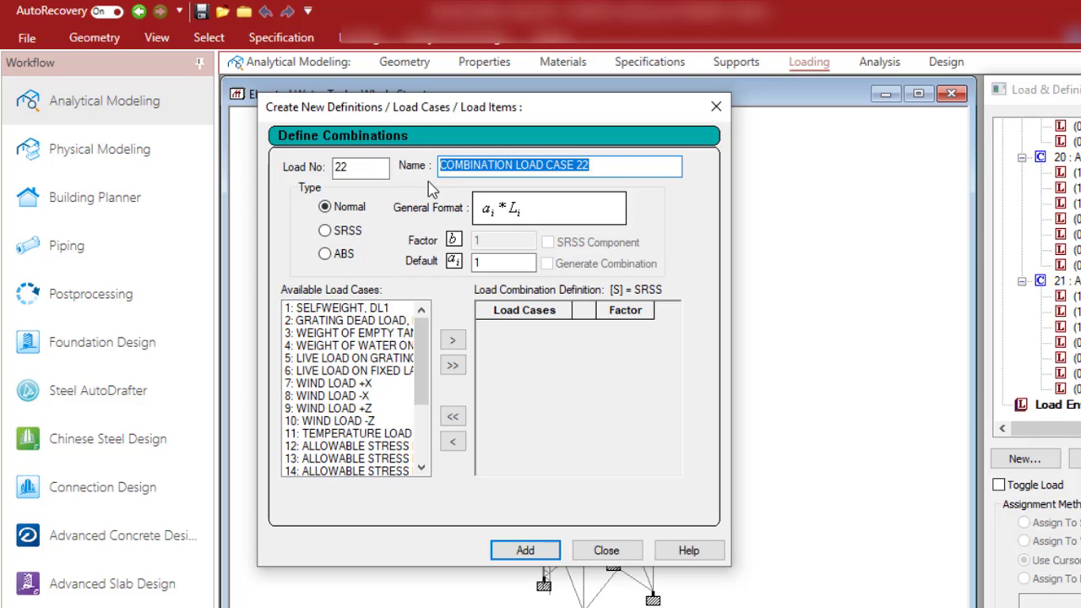
type("ALLOWABLE STRESS LOAD COMB. 101")
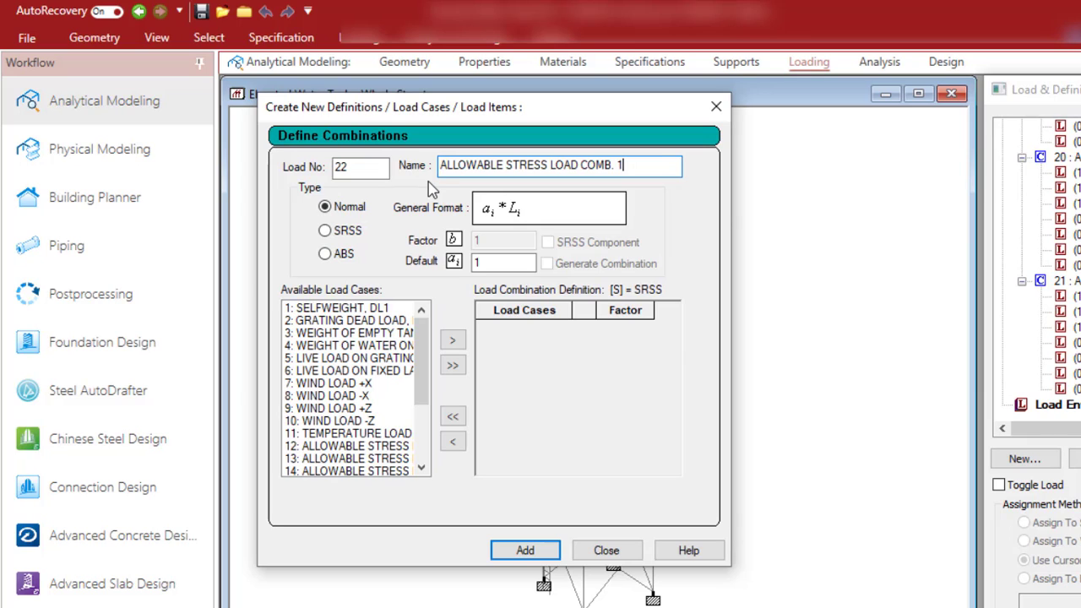
type("11")
- Include dead load cases 1, 2, 3 and live load cases 4, 5, 6 in combination 22
left_click_drag(338, 310, 337, 336)
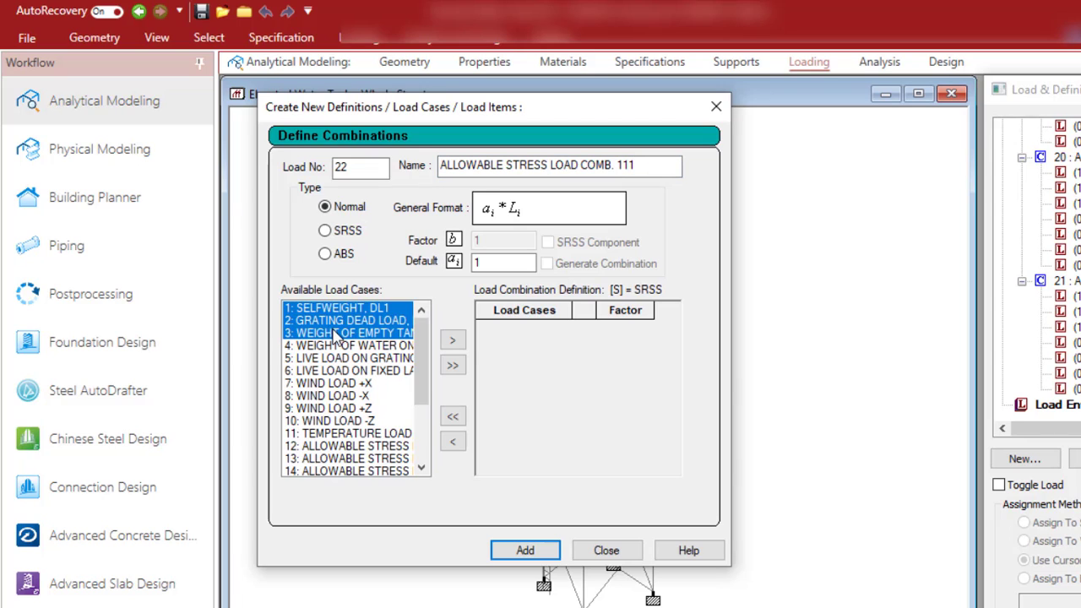
left_click(451, 339)
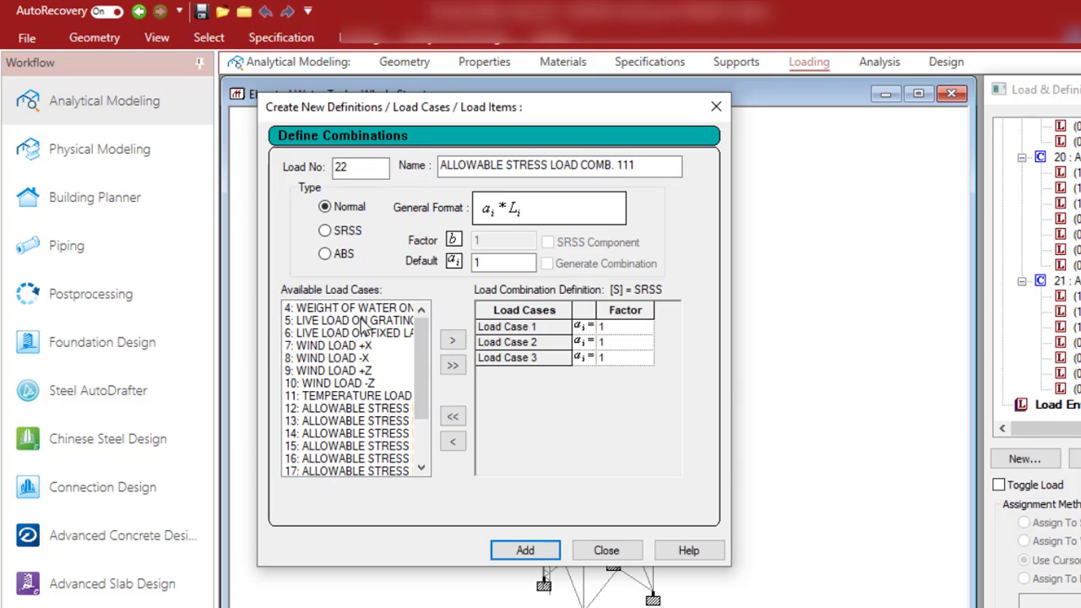
left_click_drag(359, 309, 367, 339)
left_click(452, 339)
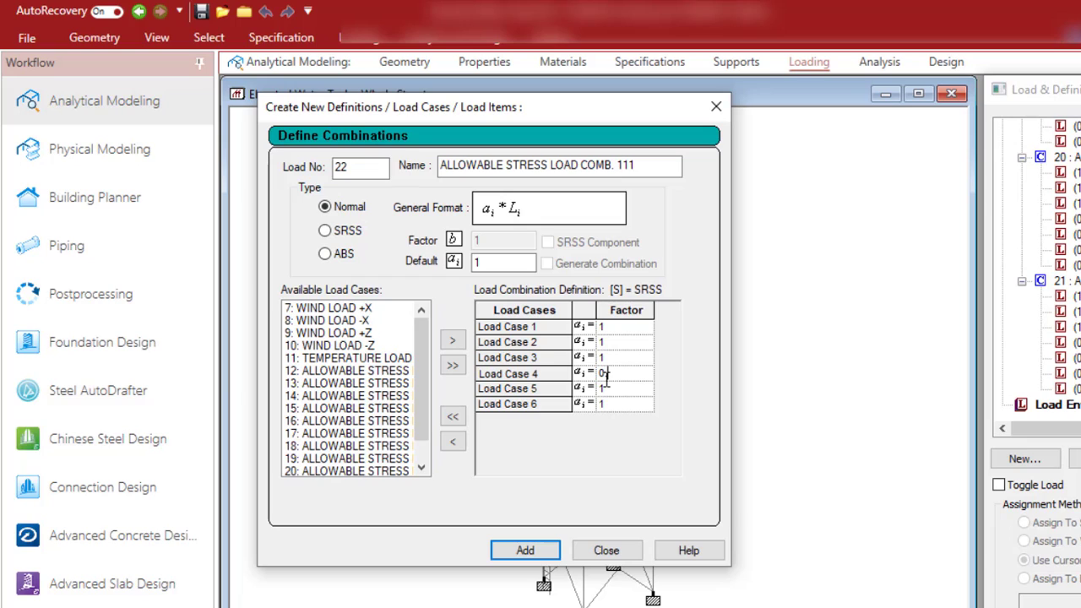
- Set the factors of load cases 4, 5 and 6 in combination 22 to 0.75
left_click(610, 390)
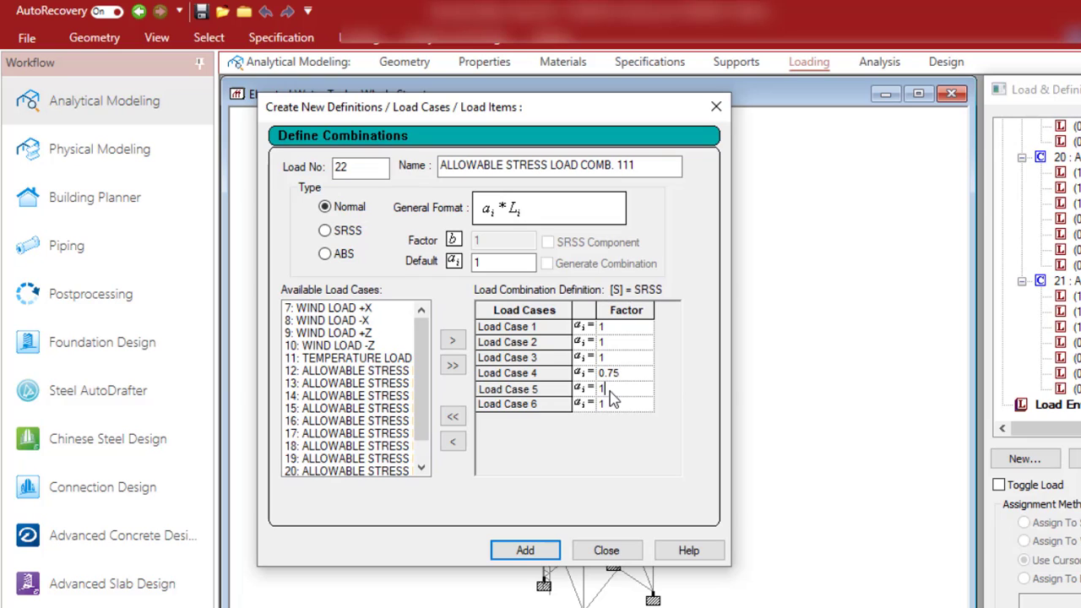
key("BackSpace")
left_click(605, 406)
double_click(601, 406)
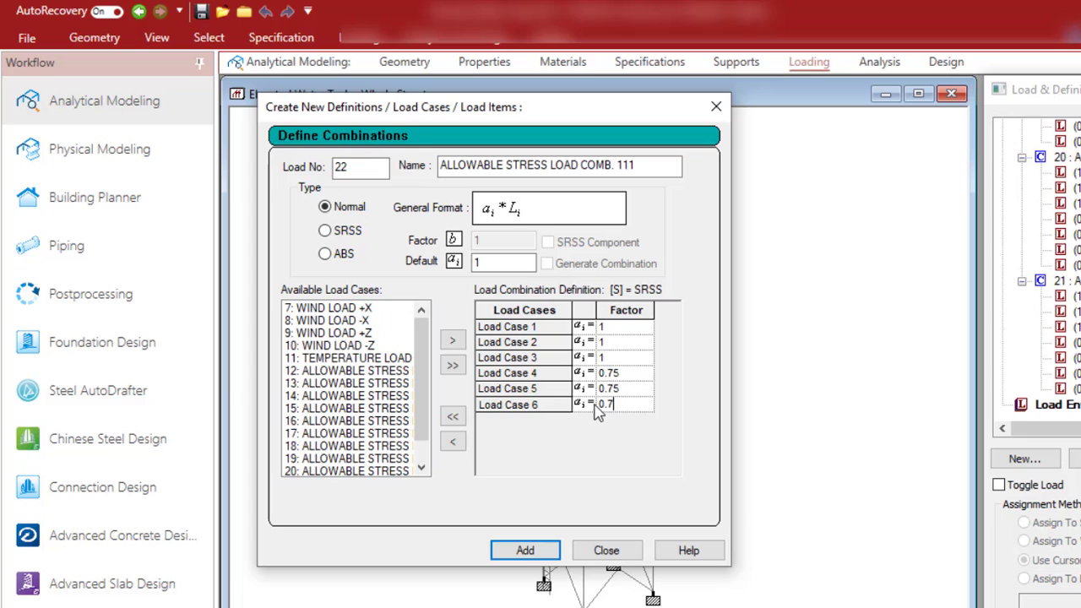
- Include the WIND LOAD -Z case 10 in combination 22 with factor 0.75, and add the combination to the model
left_click(343, 347)
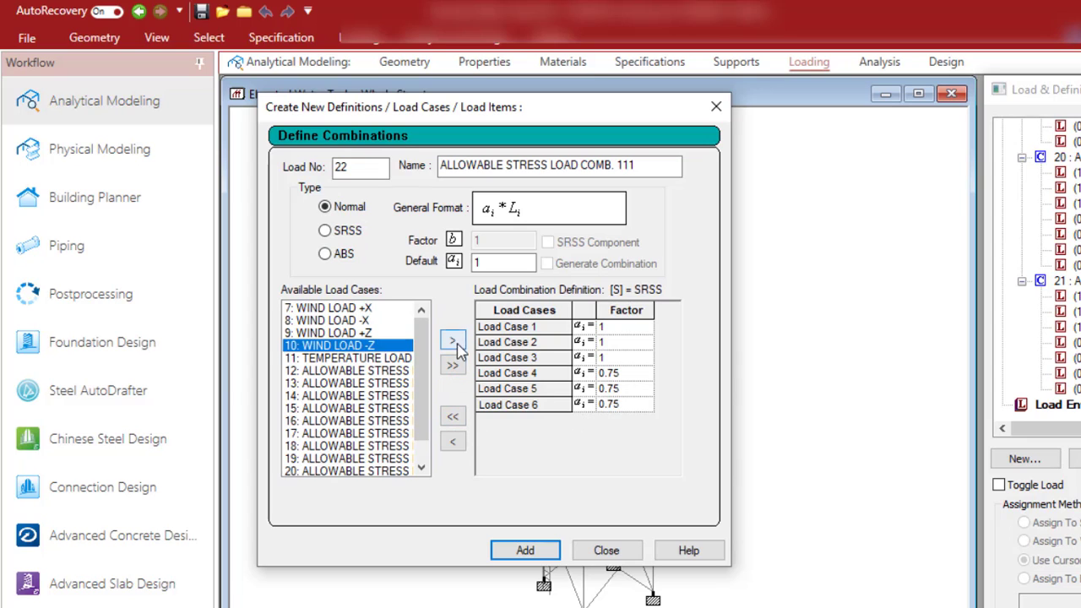
left_click(451, 339)
left_click(618, 421)
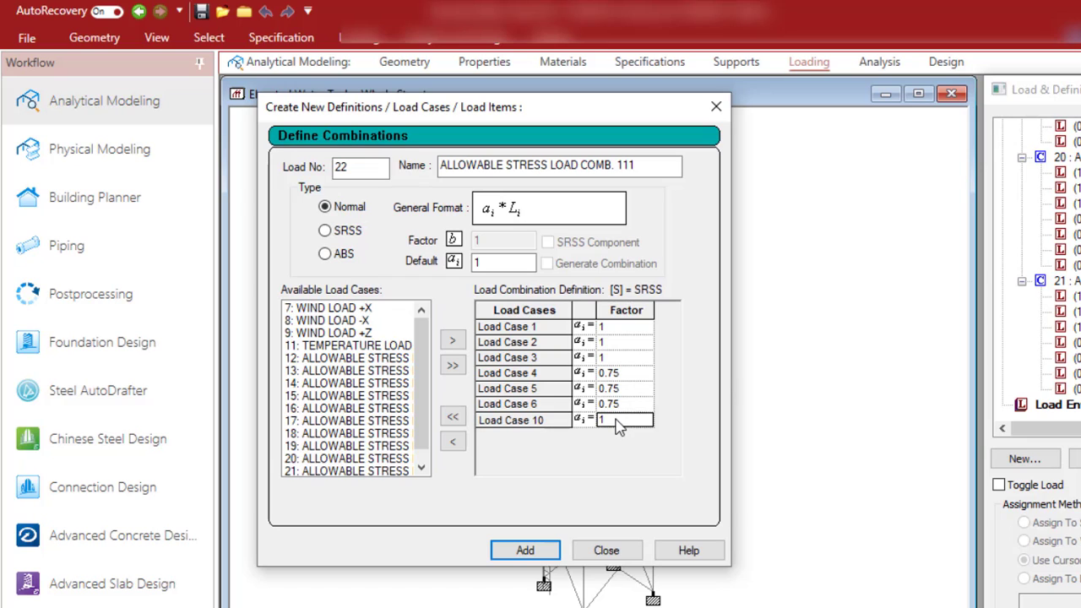
key("BackSpace")
type("0.75")
left_click(522, 550)
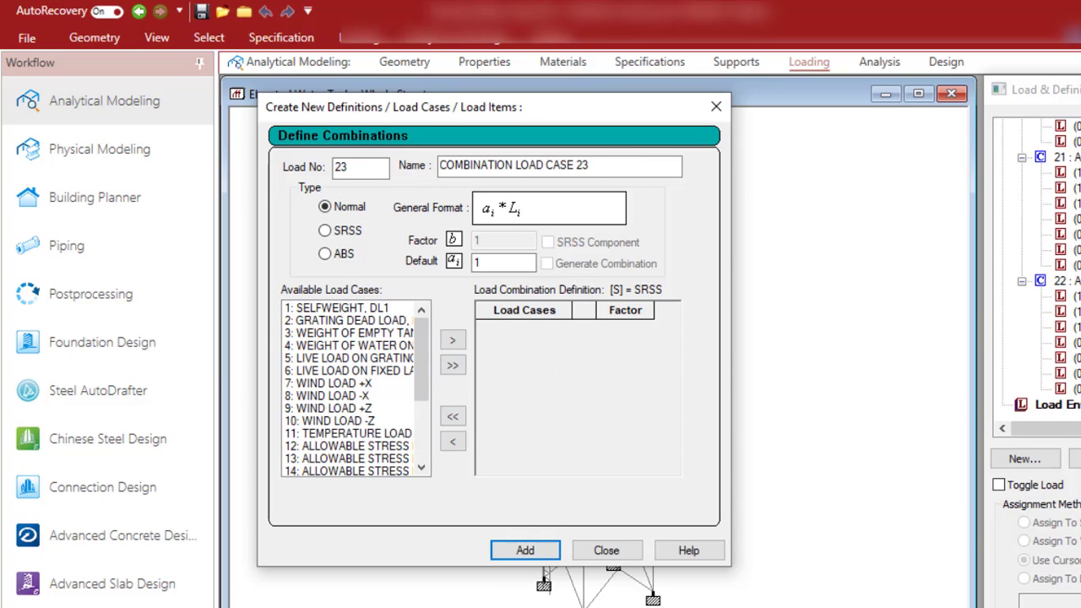
- Check the rows of load numbers 111 and 112 in the Excel load combination table, and return to STAAD.Pro
key("alt+Tab")
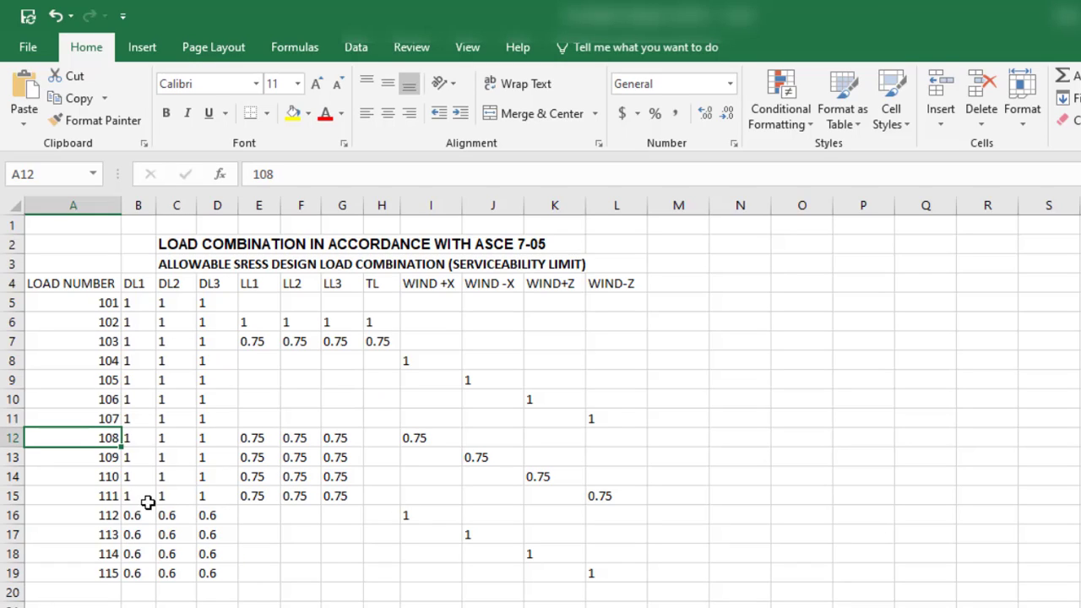
left_click_drag(112, 497, 587, 493)
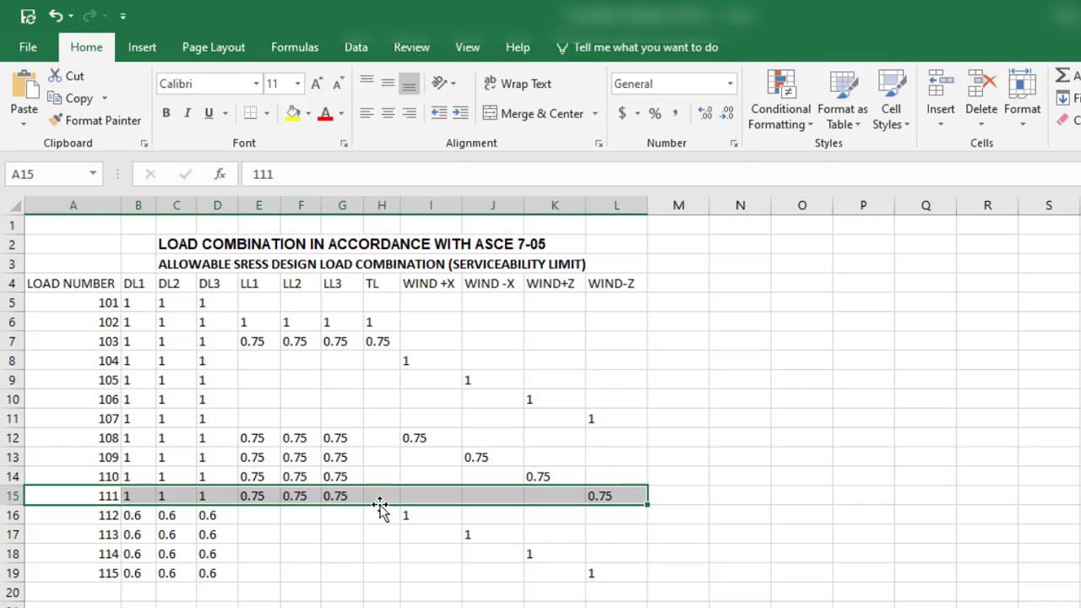
scroll(380, 507, "down", 1)
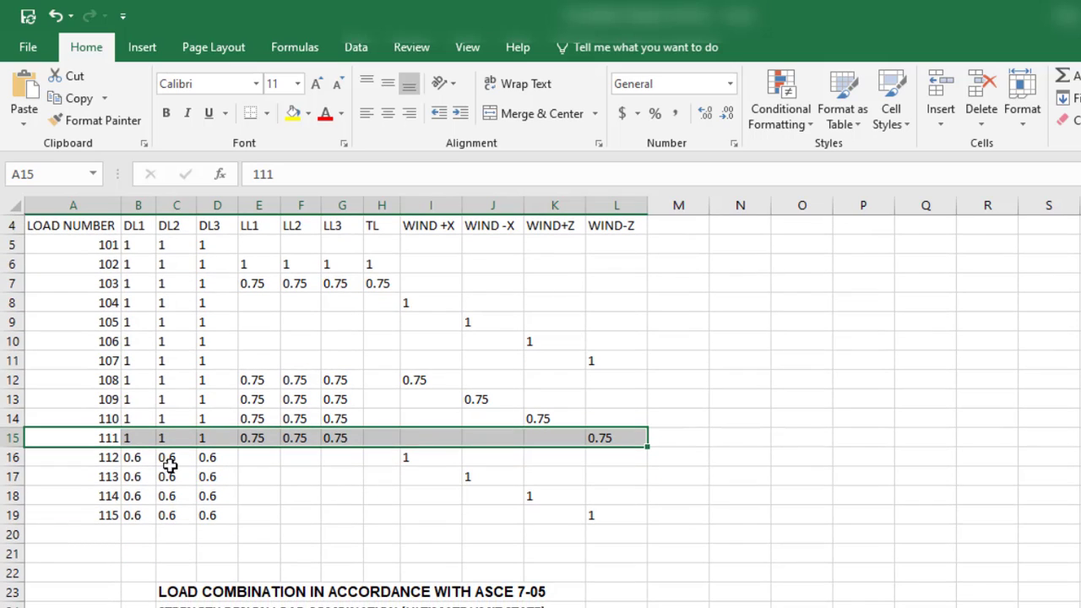
left_click(110, 459)
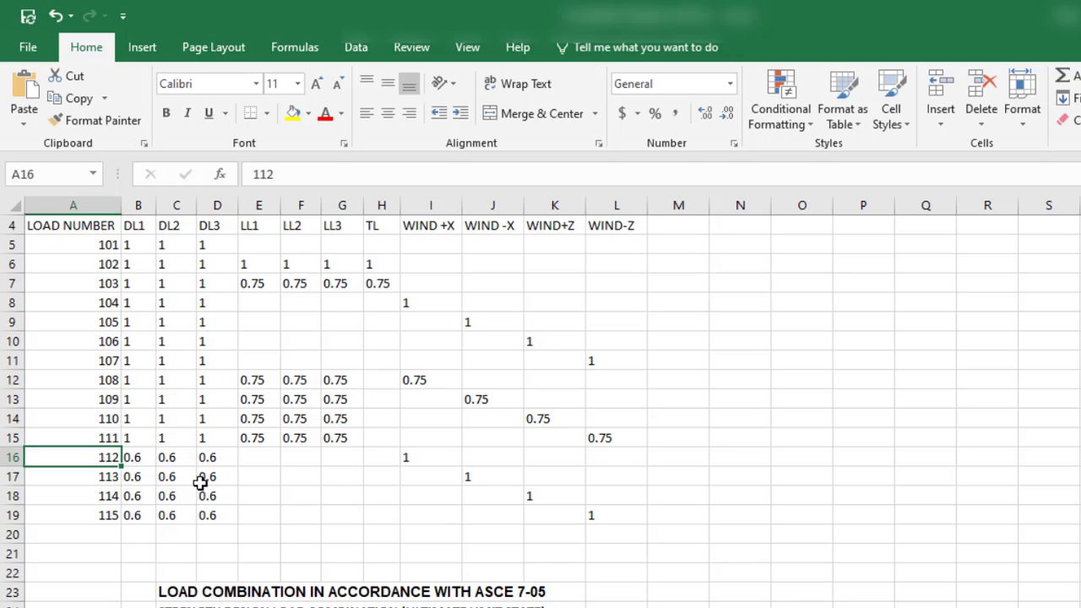
left_click(403, 461)
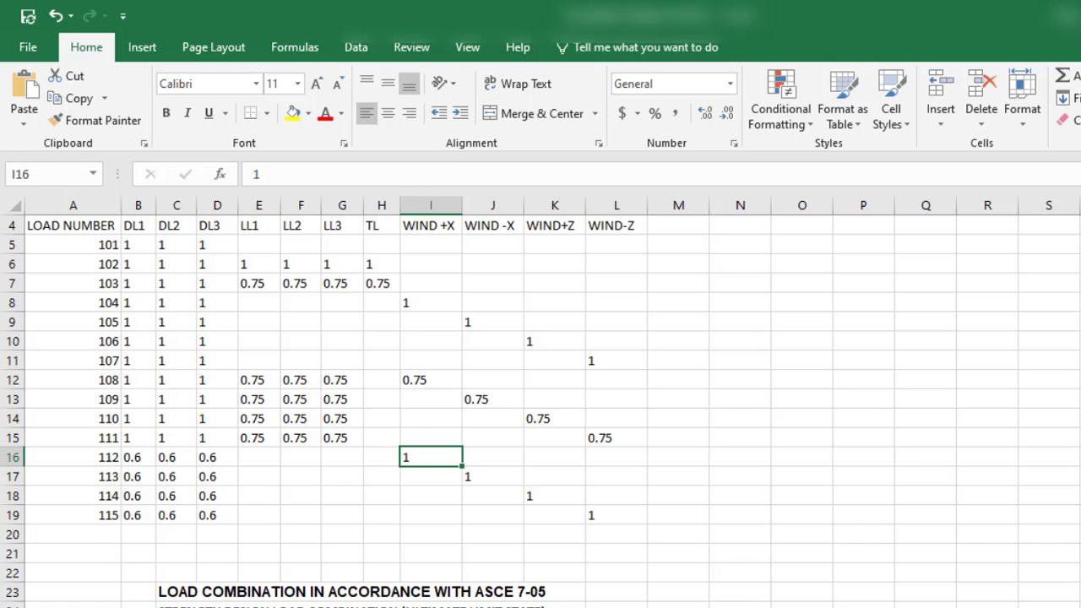
mouse_move(770, 607)
left_click(844, 603)
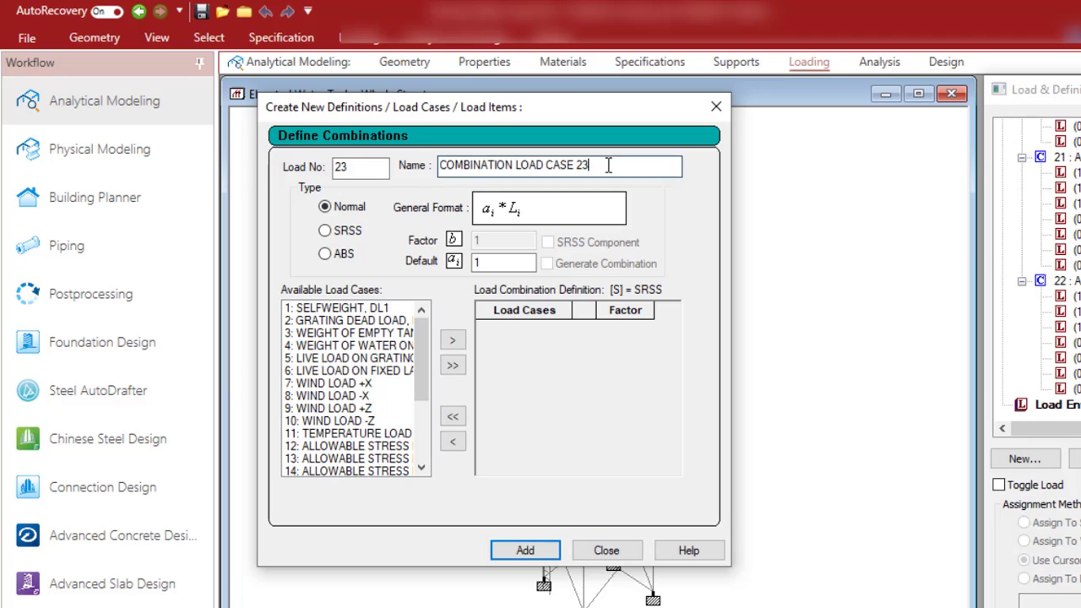
- Name combination 23 "ALLOWABLE STRESS LOAD COMB. 112" and include dead load cases 1, 2 and 3 in it
left_click_drag(608, 164, 445, 181)
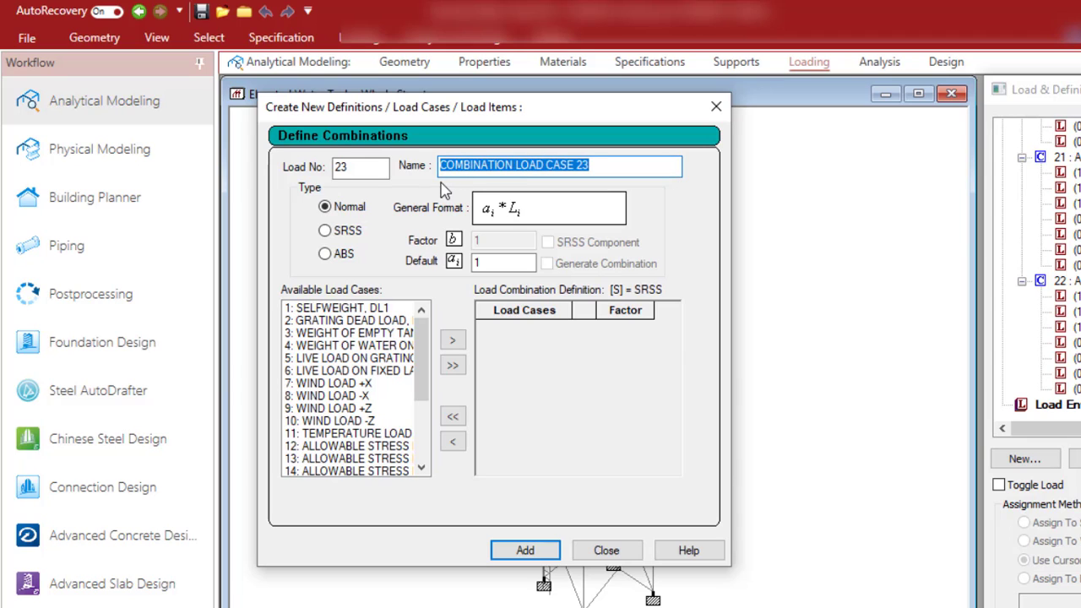
type("ALLOWABLE STRESS LOAD COMB. 101")
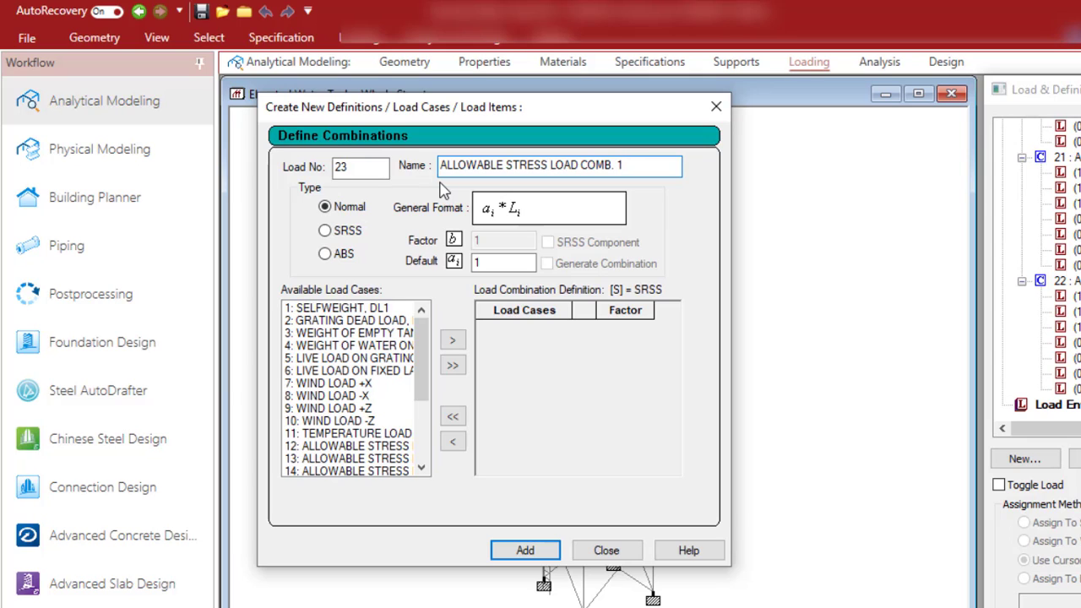
left_click(363, 309)
left_click_drag(363, 309, 364, 333)
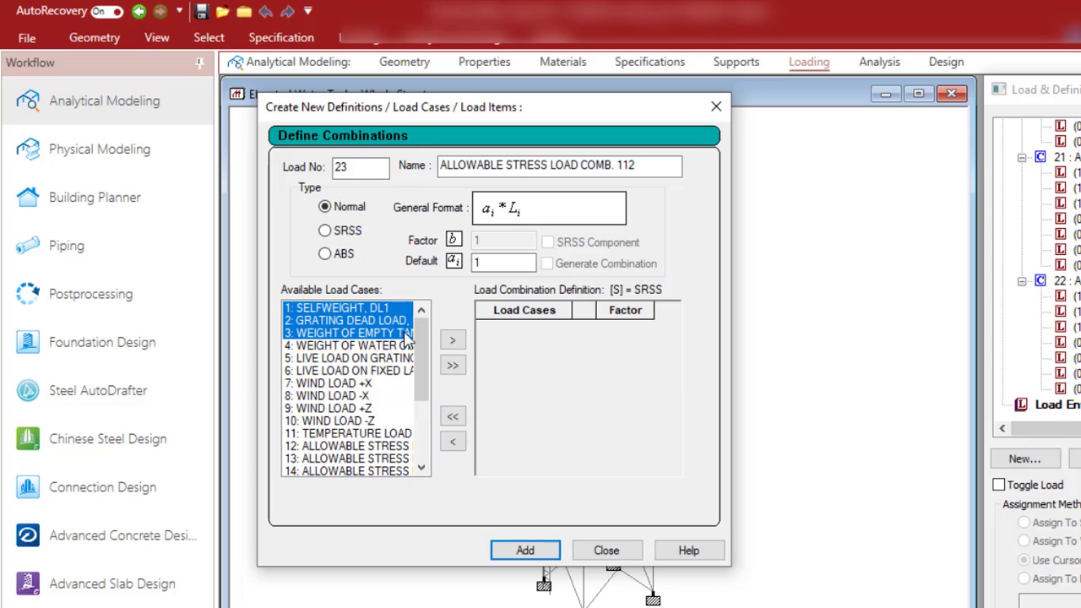
left_click(452, 339)
- Set the factors of load cases 1, 2 and 3 in combination 23 to 0.6
left_click(610, 331)
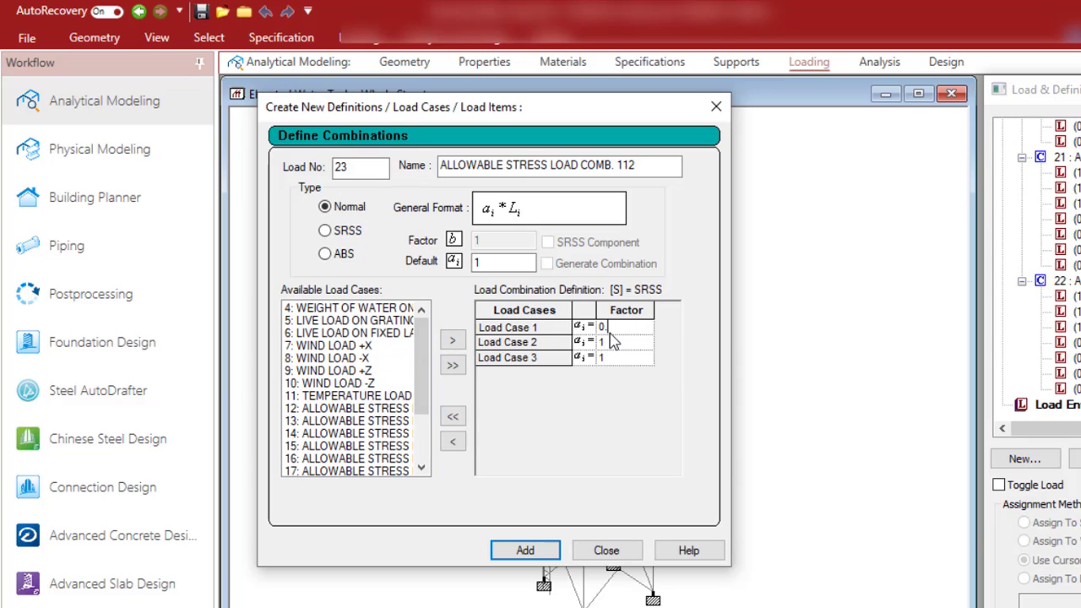
left_click(610, 342)
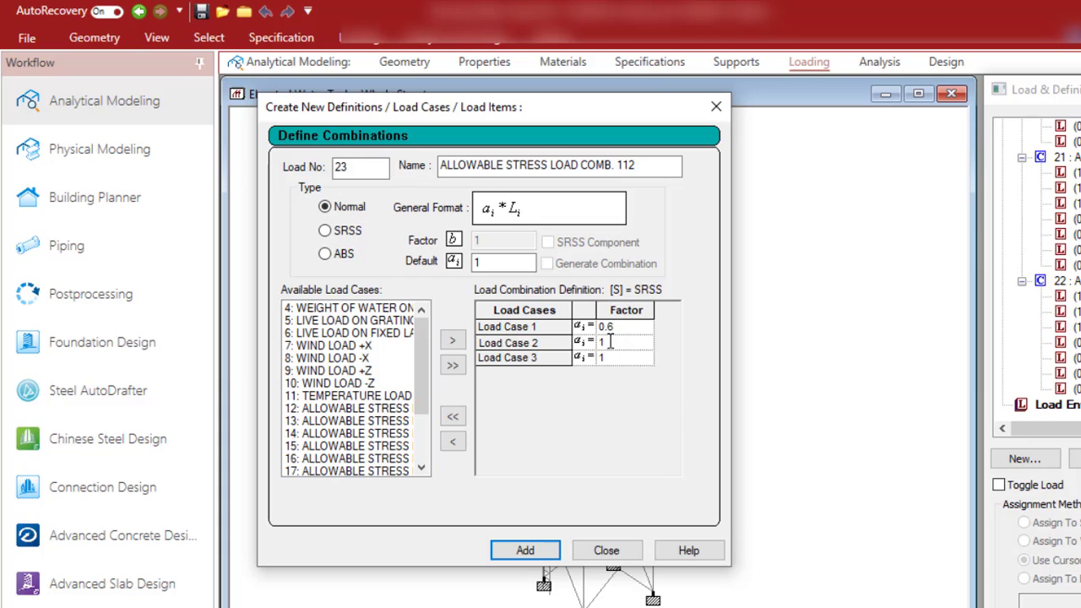
type("0.6")
left_click(591, 359)
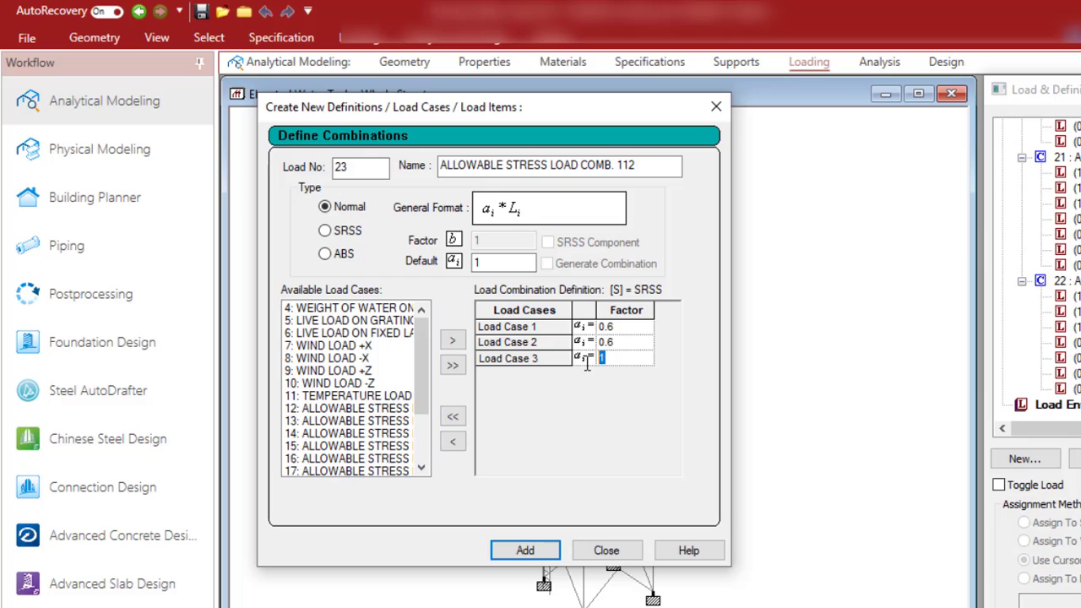
type("0.6")
- Include the WIND LOAD +X case 7 in combination 23 with factor 1, and add the combination to the model
left_click(359, 347)
left_click(452, 340)
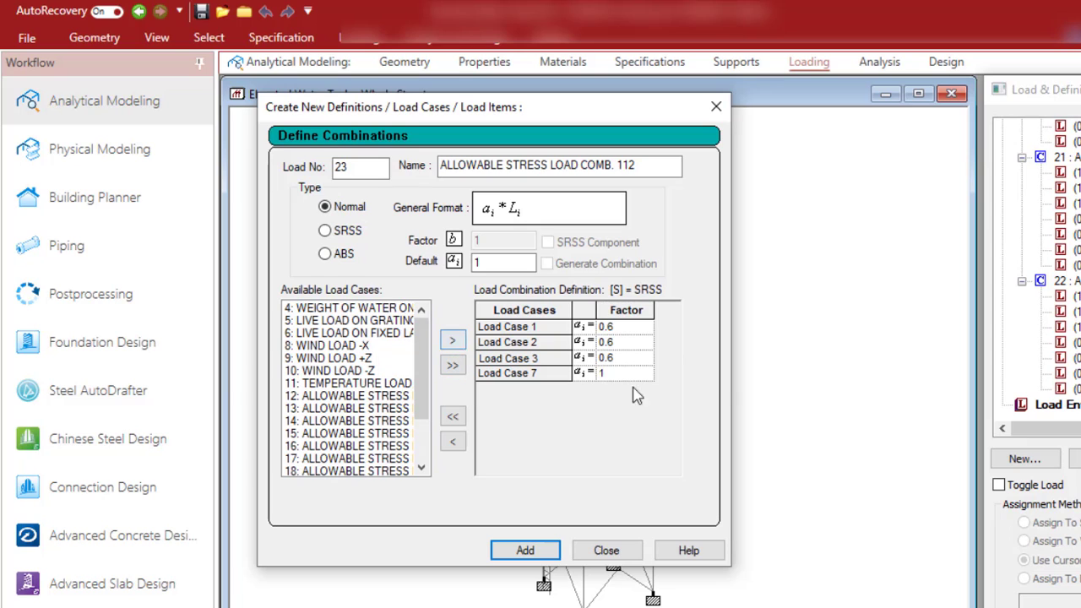
left_click(606, 374)
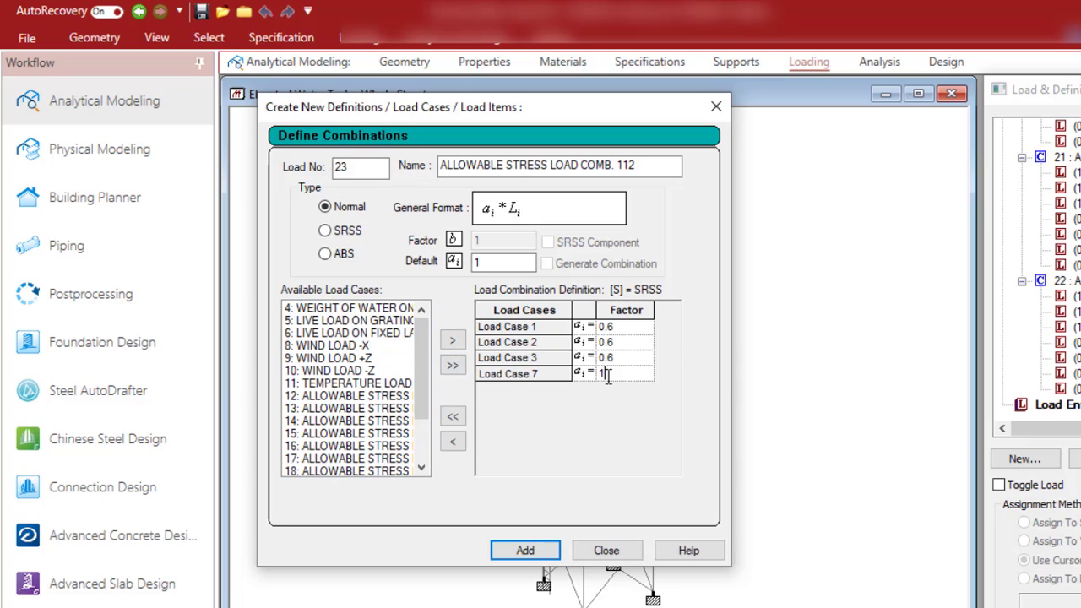
left_click(525, 551)
- Name combination 24 "ALLOWABLE STRESS LOAD COMB. 112" and include dead load cases 1, 2 and 3 in it
left_click_drag(628, 165, 417, 190)
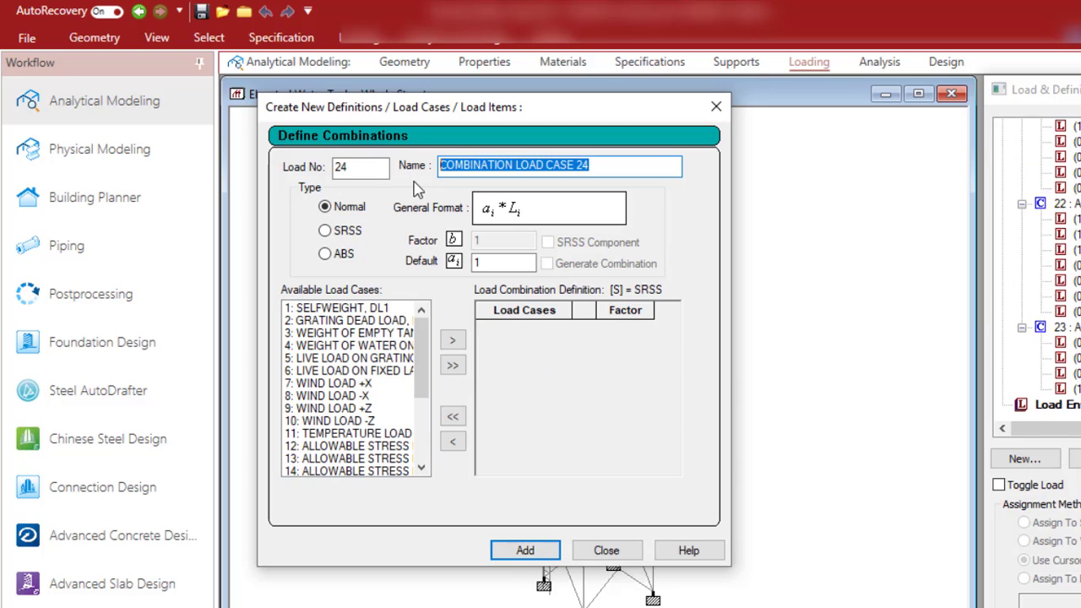
type("ALLOWABLE STRESS LOAD COMB. 101")
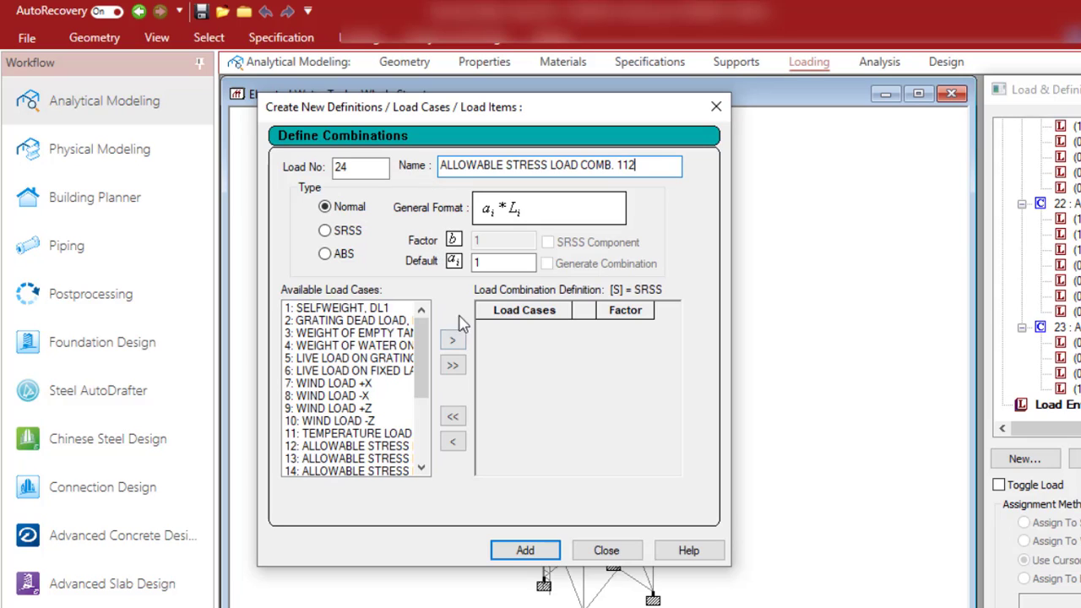
left_click_drag(378, 308, 380, 334)
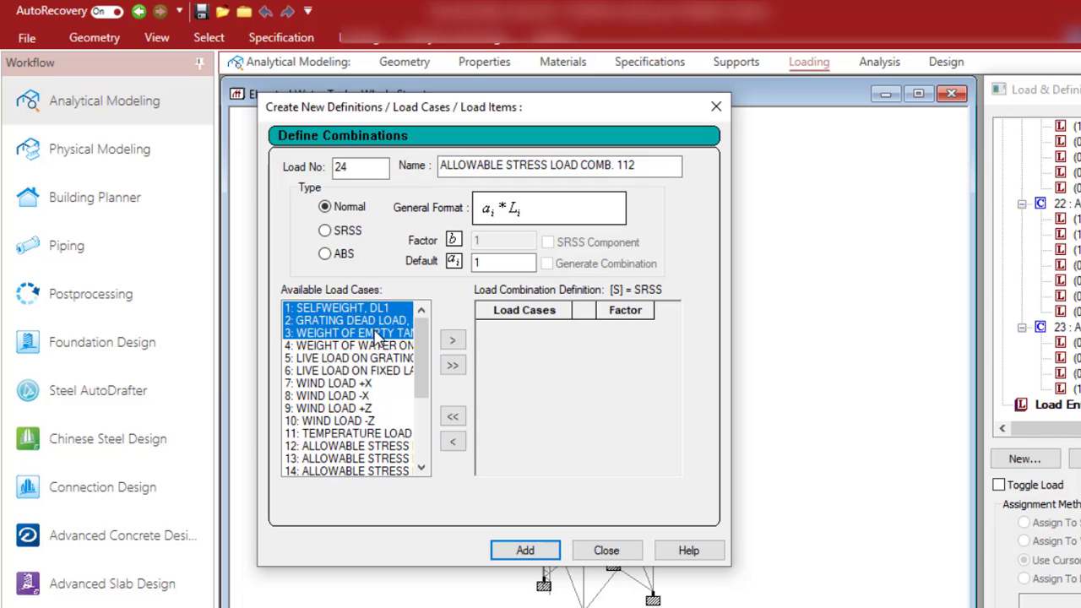
left_click(452, 339)
- Set the factors of load cases 1, 2 and 3 in combination 24 to 0.6
left_click(612, 329)
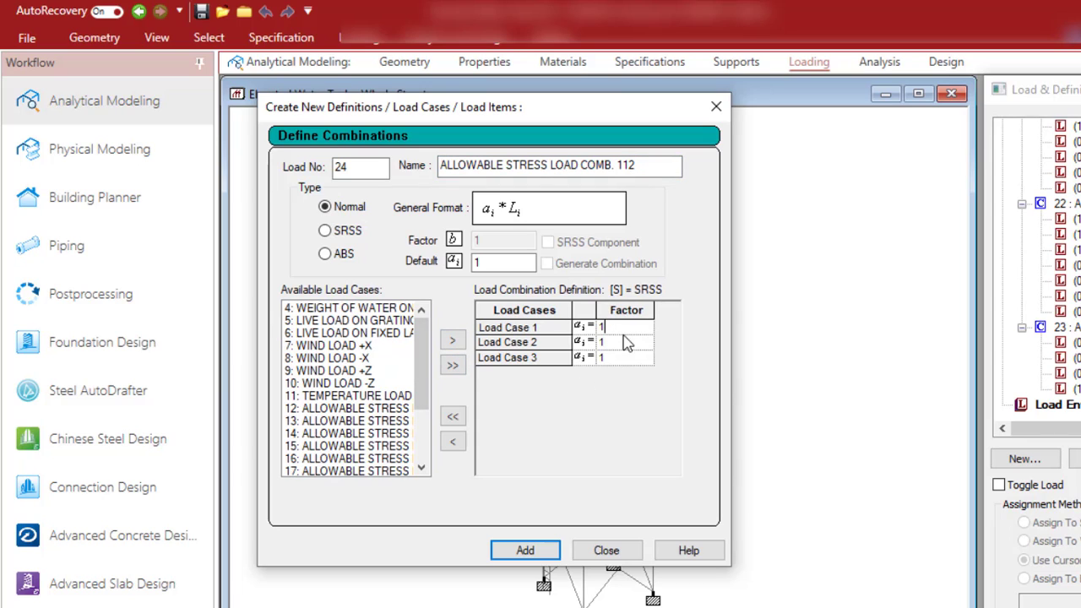
left_click_drag(613, 331, 591, 329)
type("0.6")
left_click(615, 345)
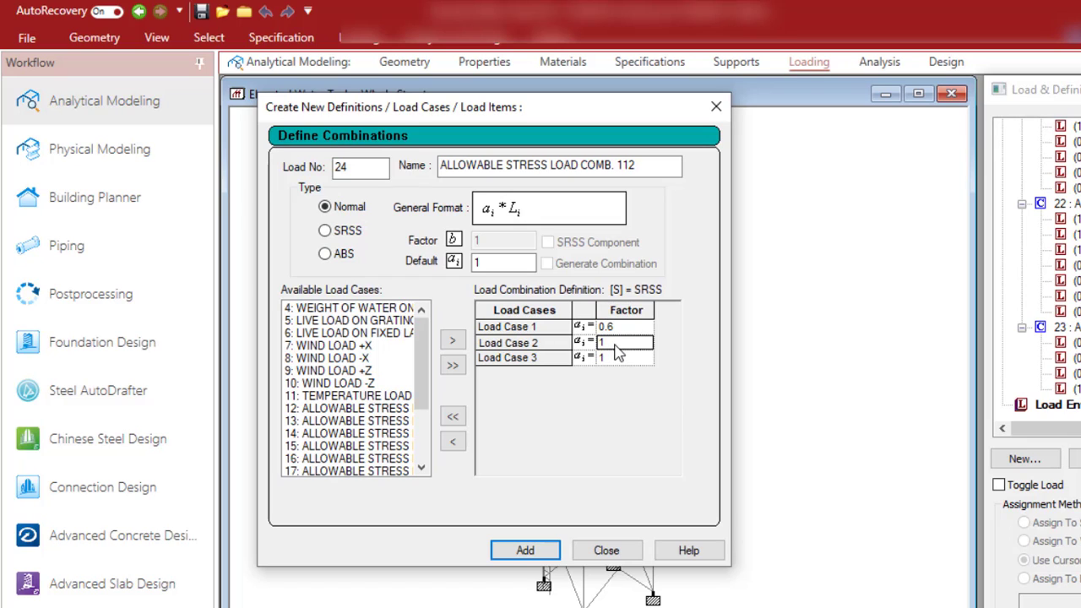
key("BackSpace")
type("0.6")
left_click(622, 360)
key("BackSpace")
type("0")
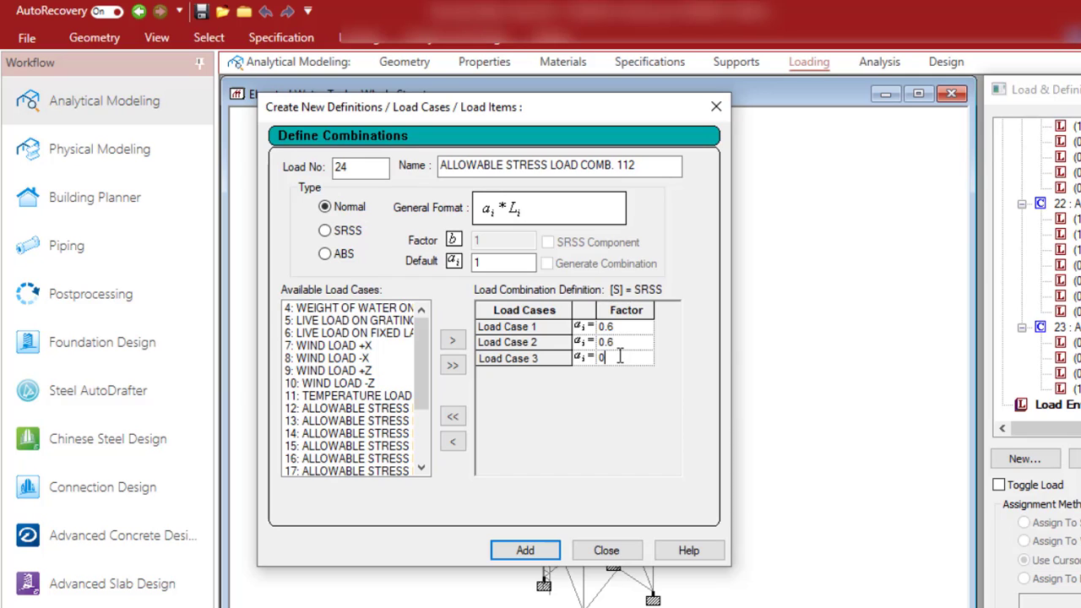
- Include the WIND LOAD -X case 8 in combination 24 with factor 1, and add the combination to the model
left_click(351, 358)
left_click(455, 342)
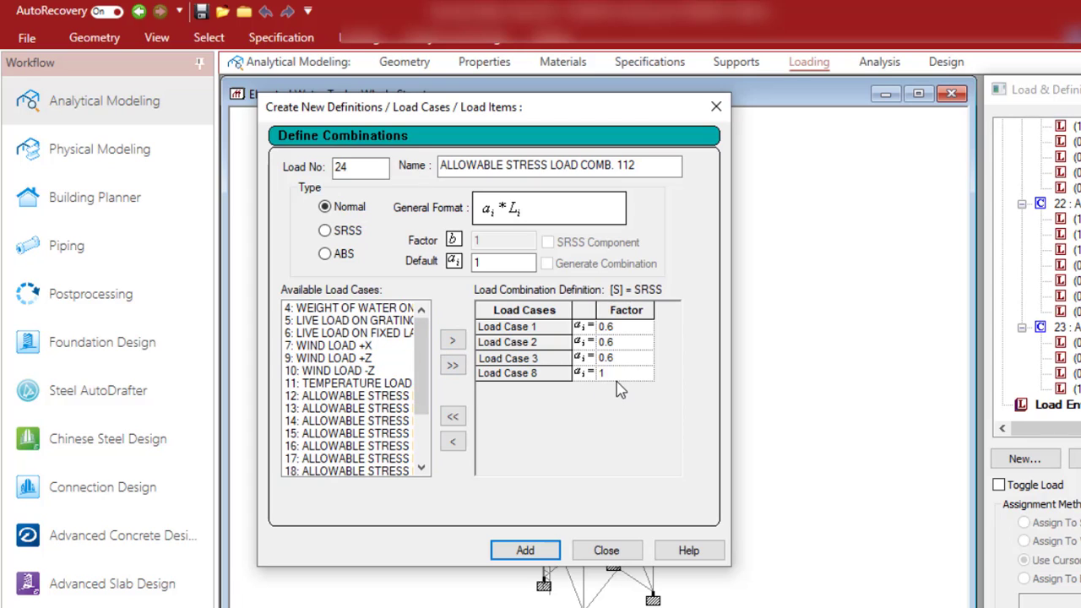
left_click(535, 559)
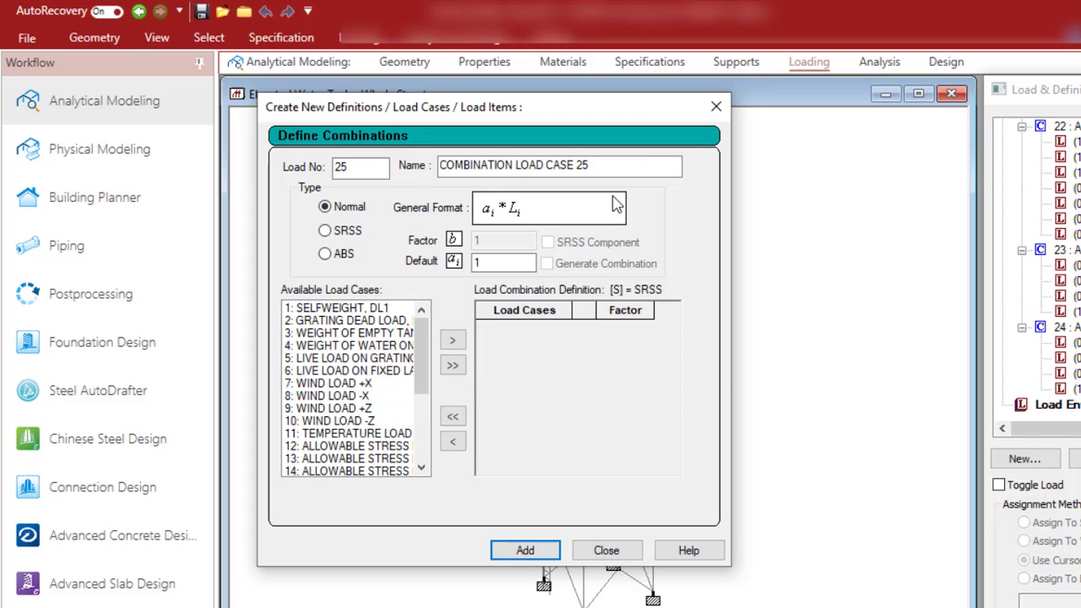
- Name combination 25 "ALLOWABLE STRESS LOAD COMB. 113" and include dead load cases 1, 2 and 3 in it
left_click_drag(615, 166, 385, 167)
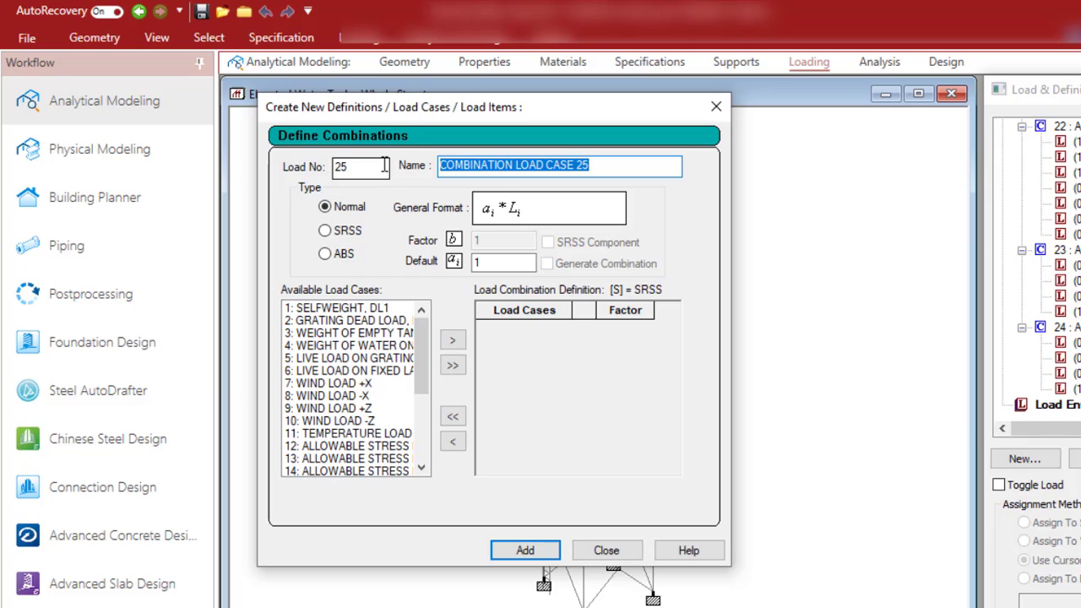
type("ALLOWABLE STRESS LOAD COMB. 101")
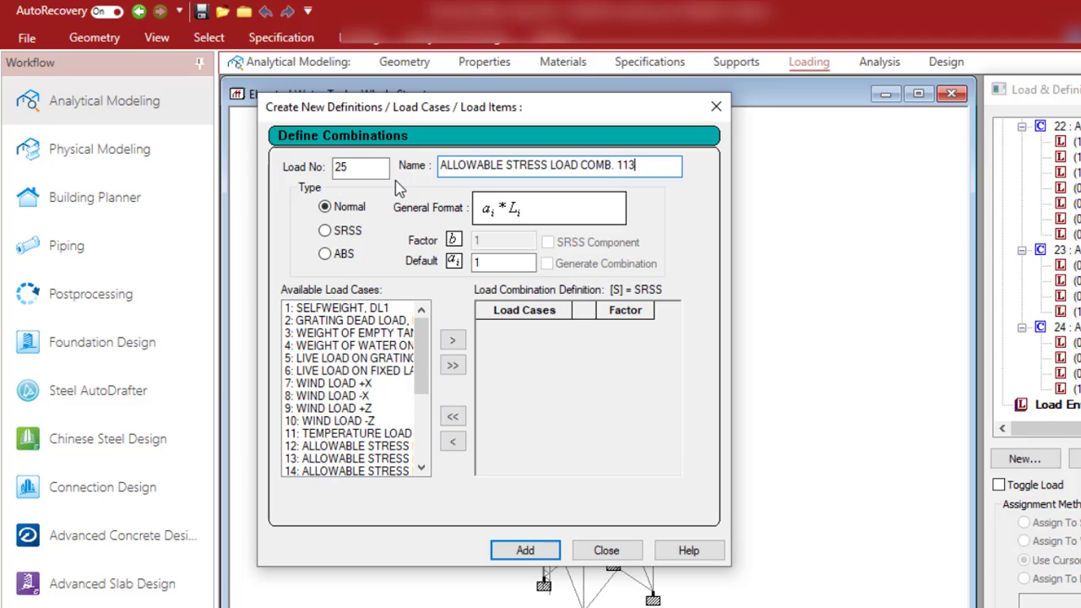
left_click_drag(375, 308, 378, 333)
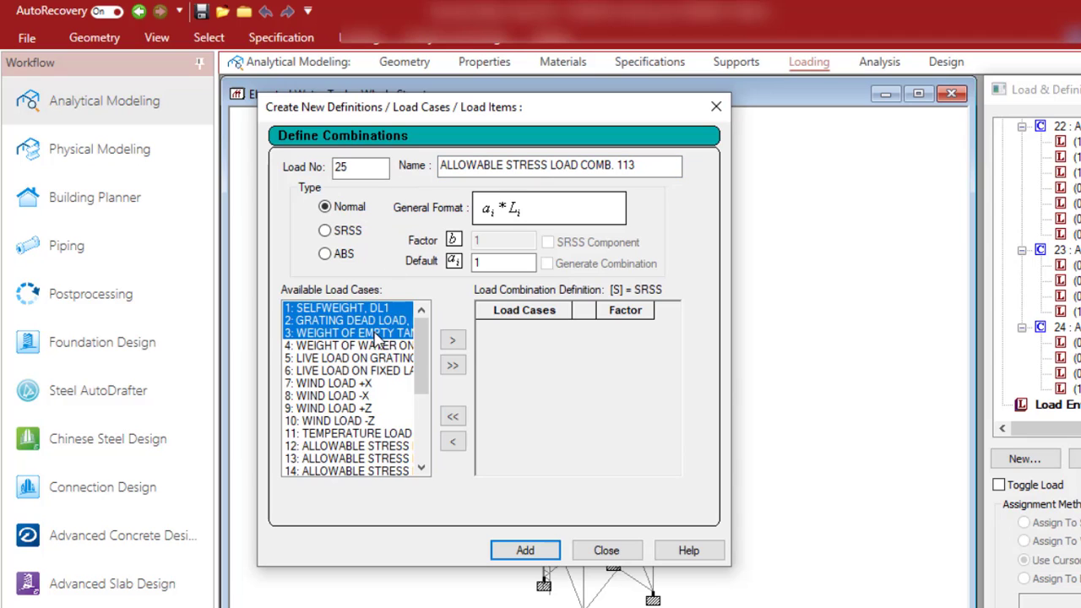
left_click(453, 341)
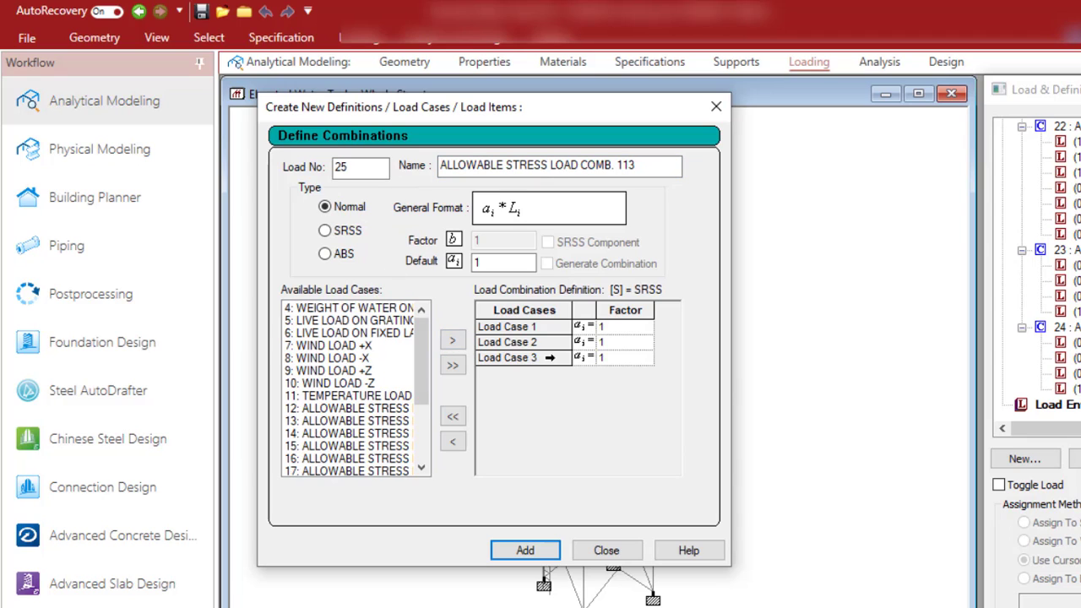
- Set the factors of load cases 1, 2 and 3 in combination 25 to 0.6
left_click(615, 327)
key("BackSpace")
type("0.6")
left_click(613, 342)
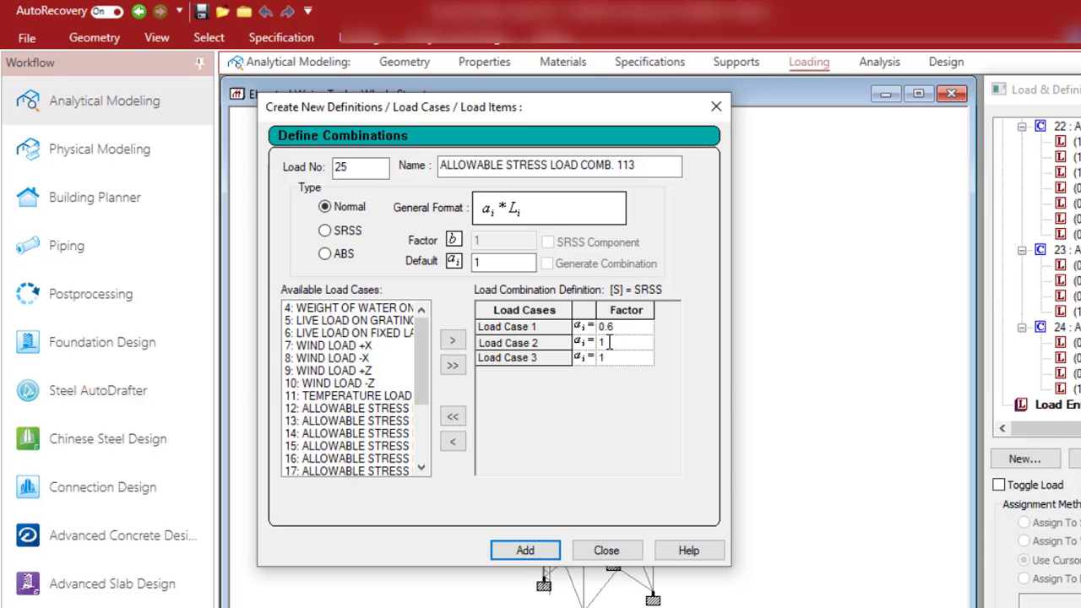
left_click_drag(609, 341, 601, 354)
type("0.6")
left_click(613, 358)
left_click_drag(610, 357, 602, 363)
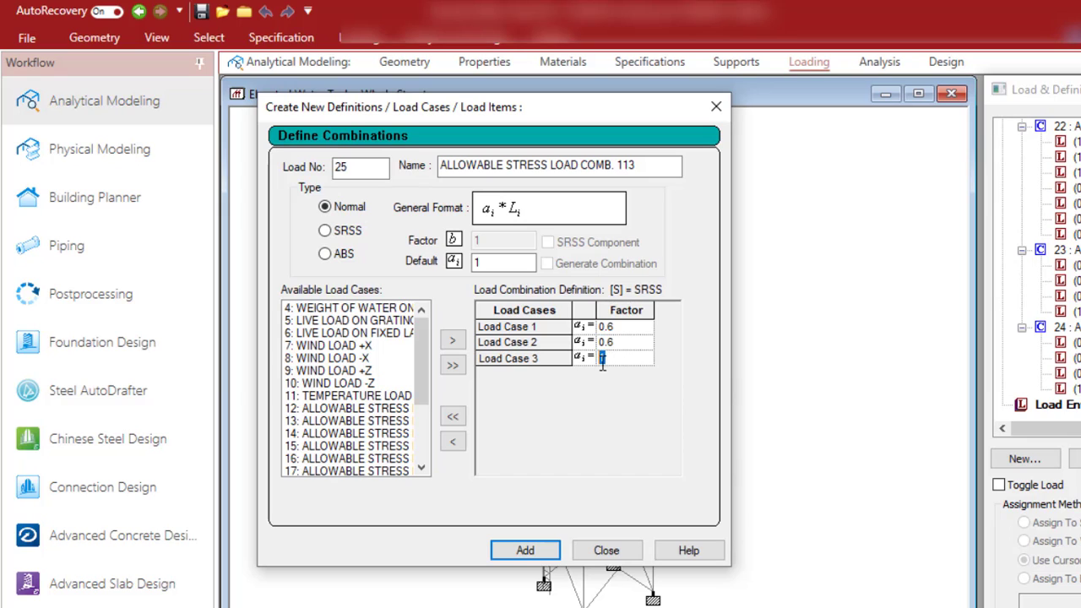
type("0.6")
- Include the WIND LOAD +Z case 9 in combination 25 with factor 1, and add the combination to the model
left_click(349, 372)
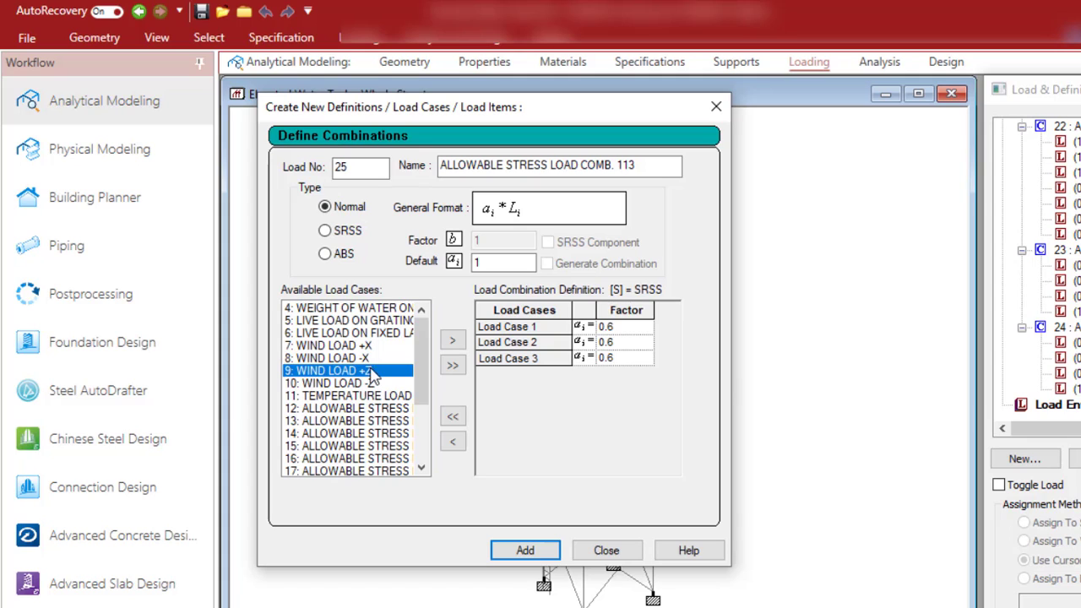
left_click(452, 339)
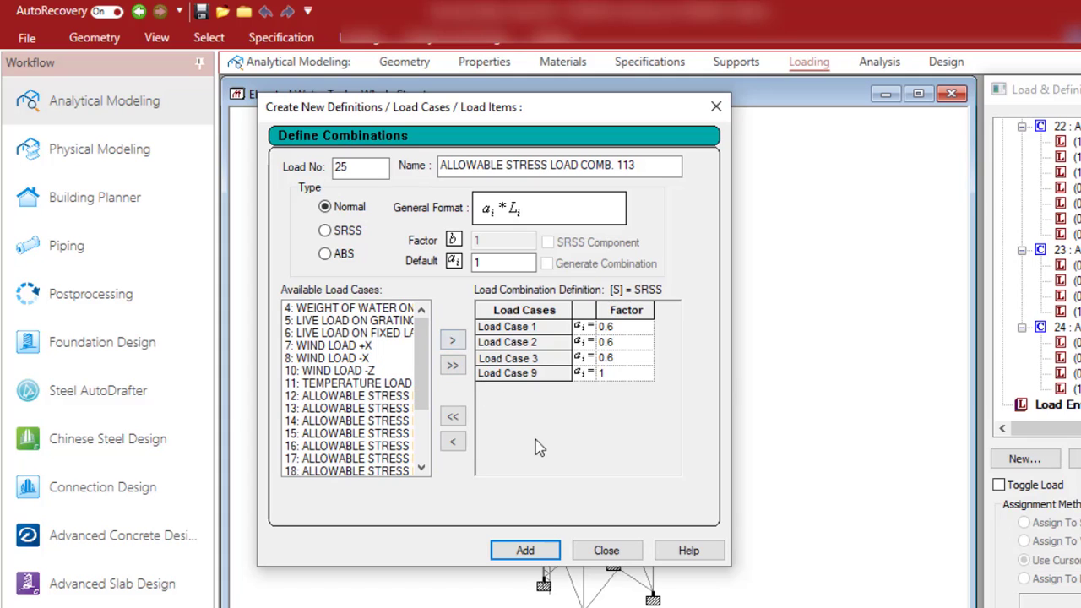
left_click(525, 550)
- Name combination 26 "ALLOWABLE STRESS LOAD COMB. 114" and include dead load cases 1, 2 and 3 in it
left_click_drag(610, 165, 415, 194)
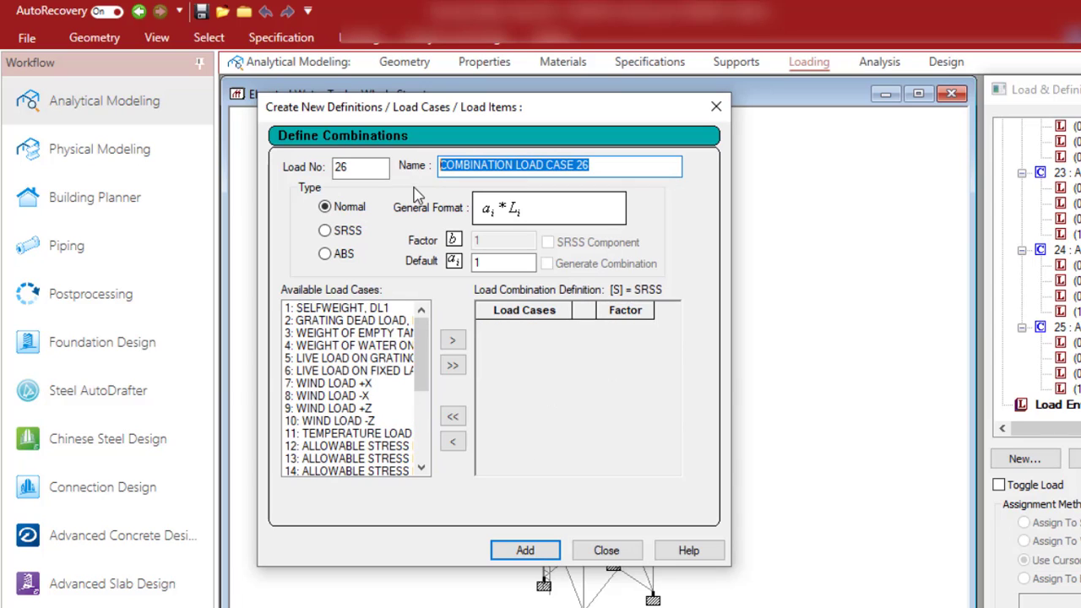
type("ALLOWABLE STRESS LOAD COMB. 101")
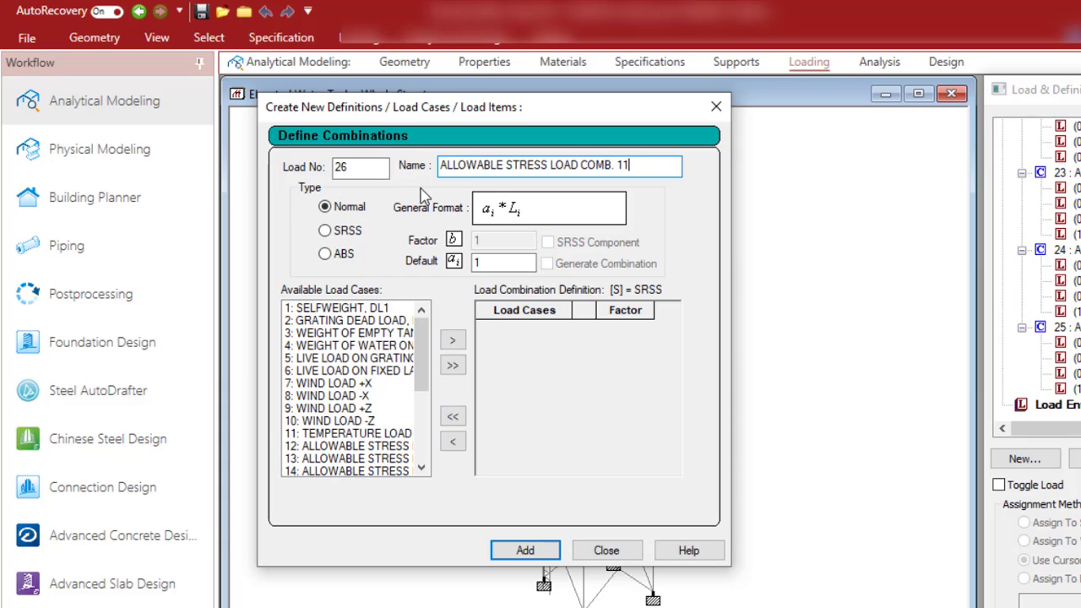
type("4")
left_click_drag(377, 308, 374, 335)
left_click(452, 339)
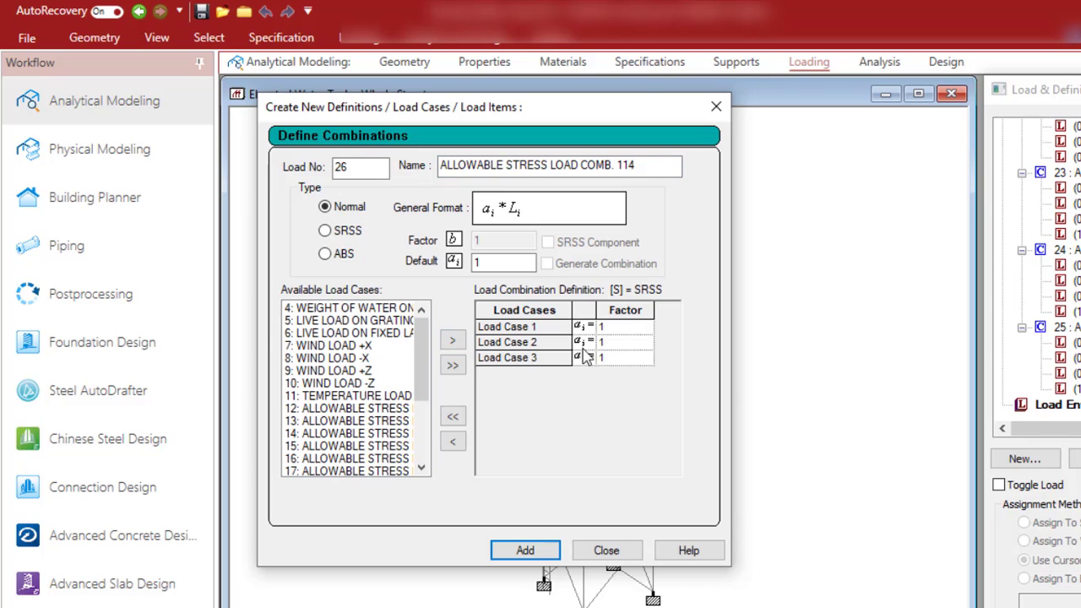
- Set the factors of load cases 1, 2 and 3 in combination 26 to 0.6
left_click(626, 329)
type("0")
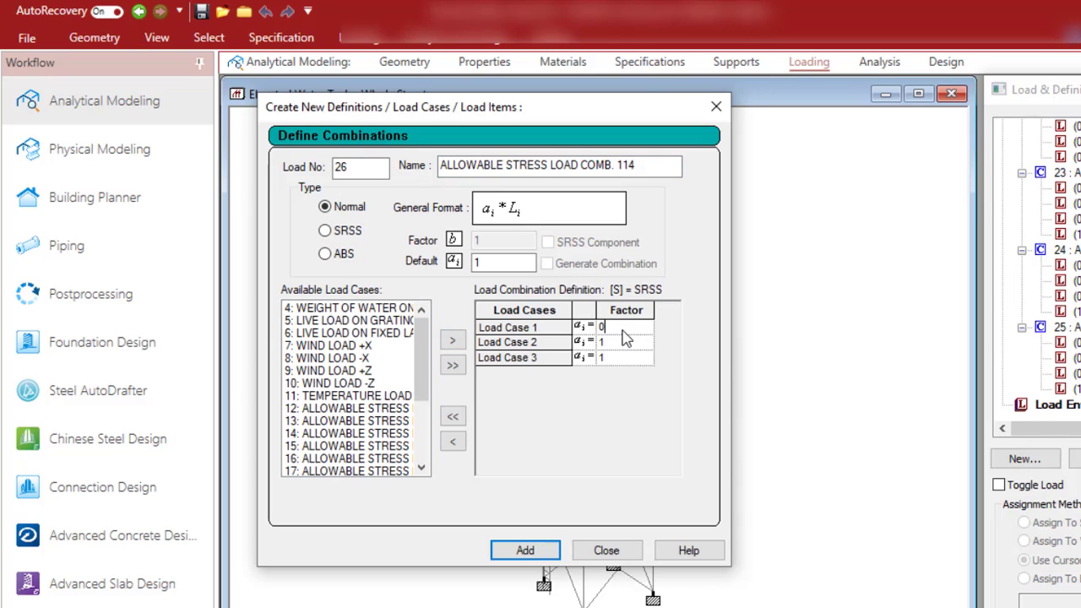
type(".6")
left_click(608, 342)
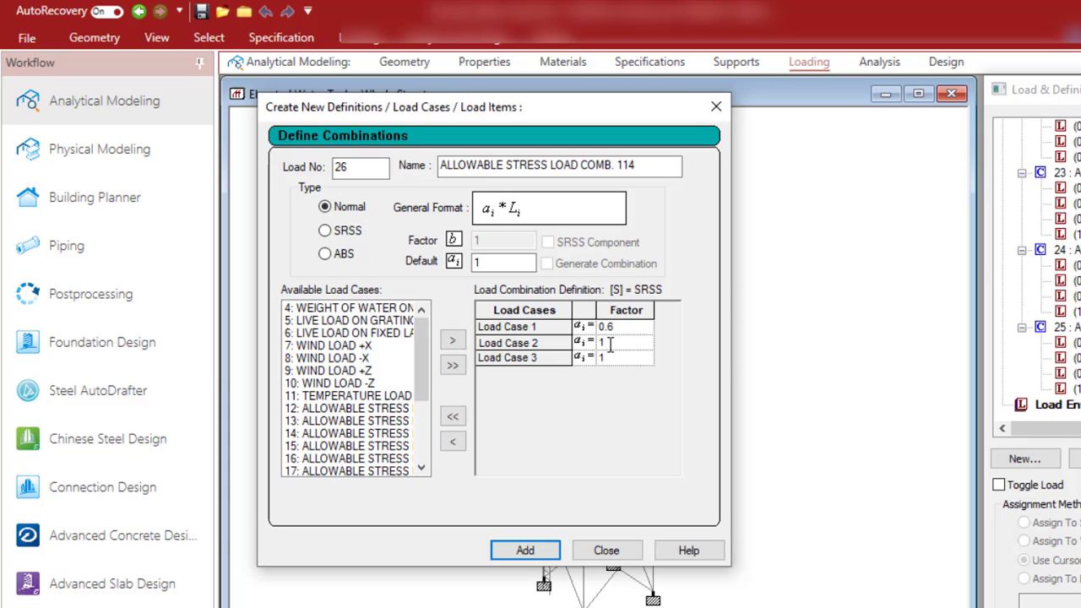
left_click_drag(610, 342, 599, 356)
type("0.6")
left_click(615, 358)
left_click_drag(609, 358, 598, 367)
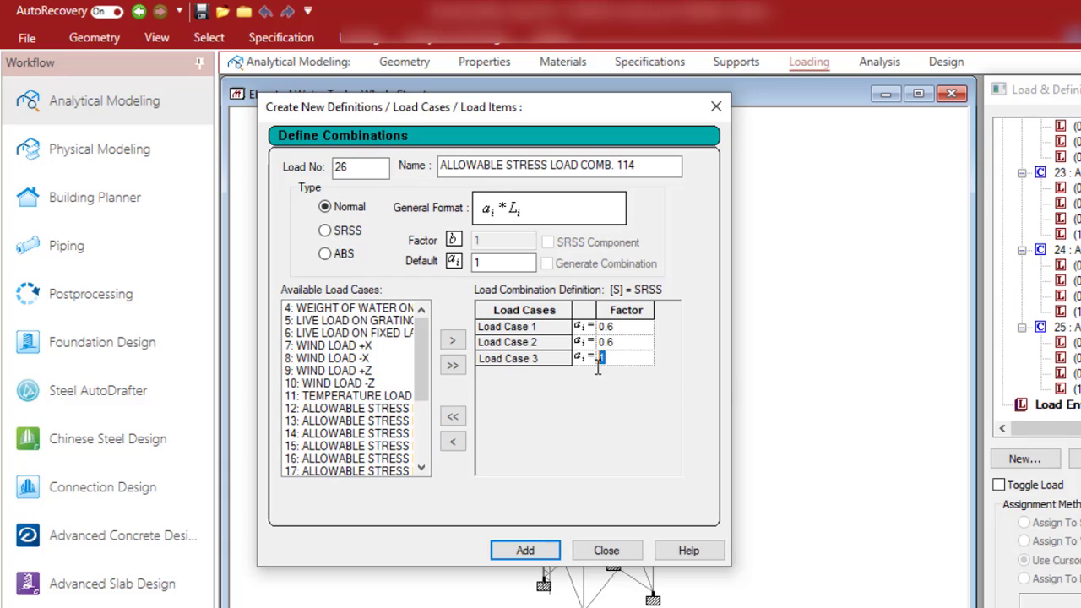
type("0.6")
- Include the WIND LOAD -Z case 10 in combination 26 with factor 1, and add the combination to the model
left_click(358, 382)
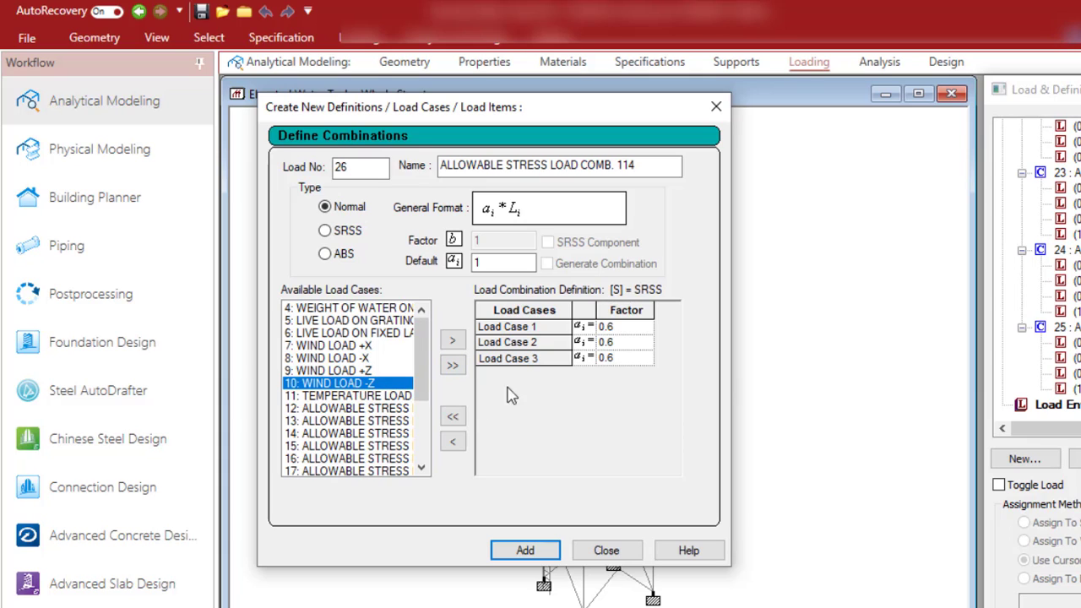
left_click(452, 341)
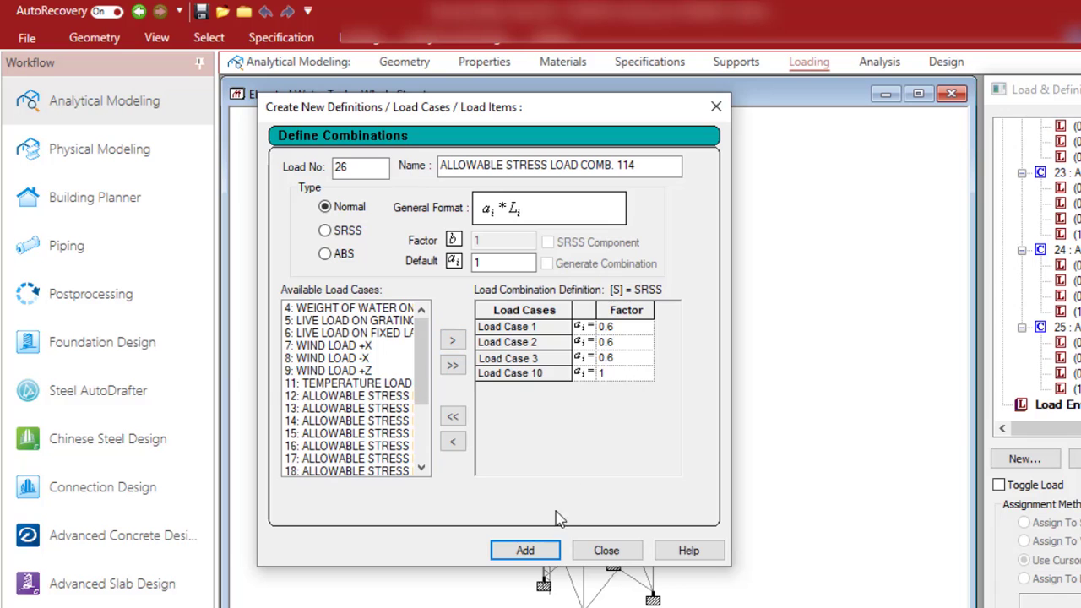
left_click(529, 550)
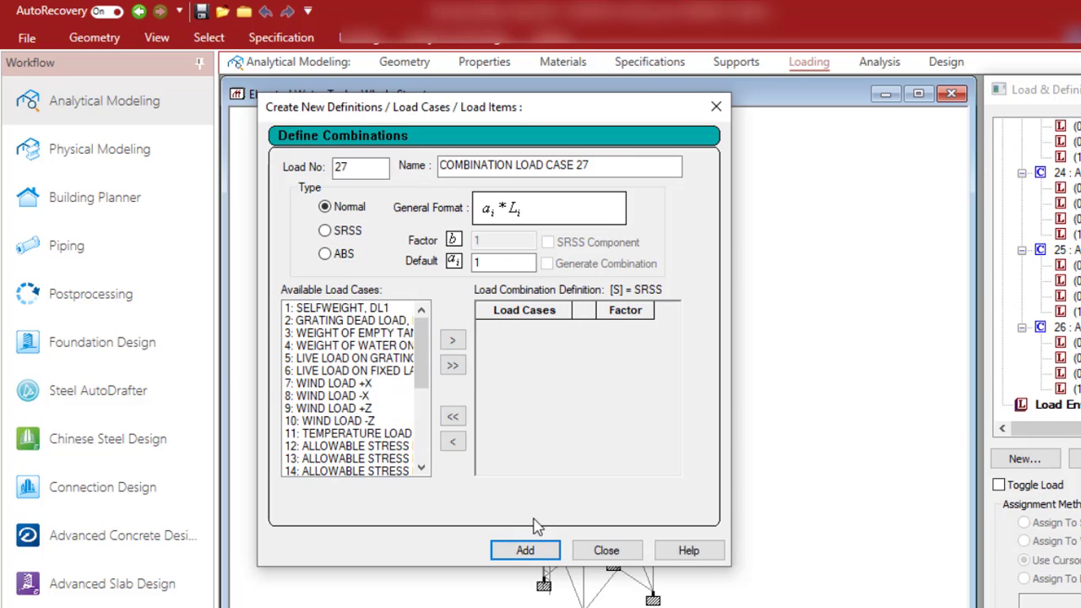
- Switch to Excel and check the allowable stress load combination table against the combinations defined in the model
key("alt+Tab")
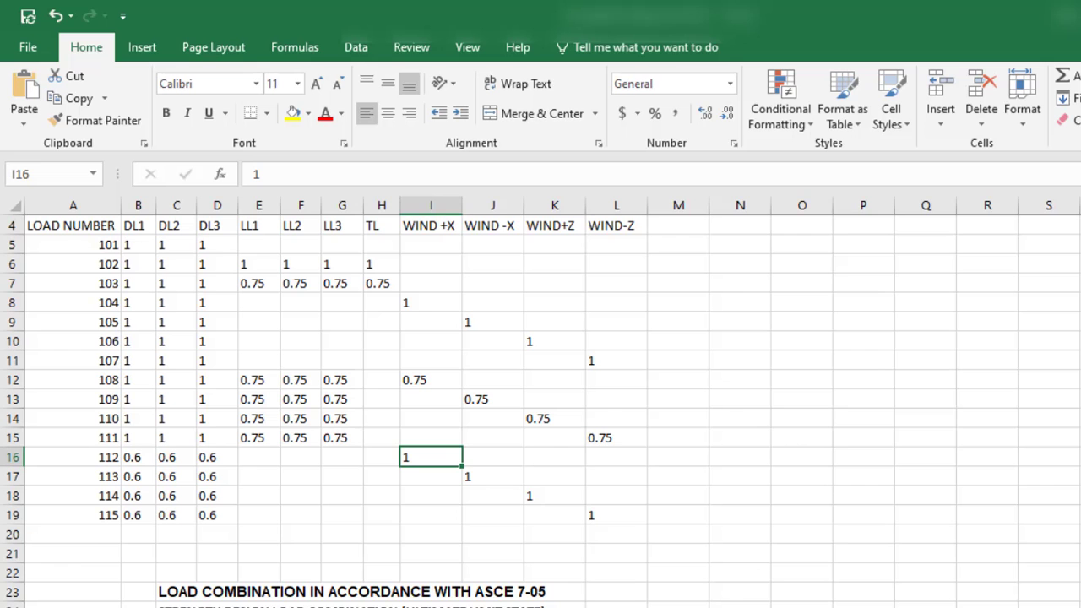
scroll(293, 474, "up", 1)
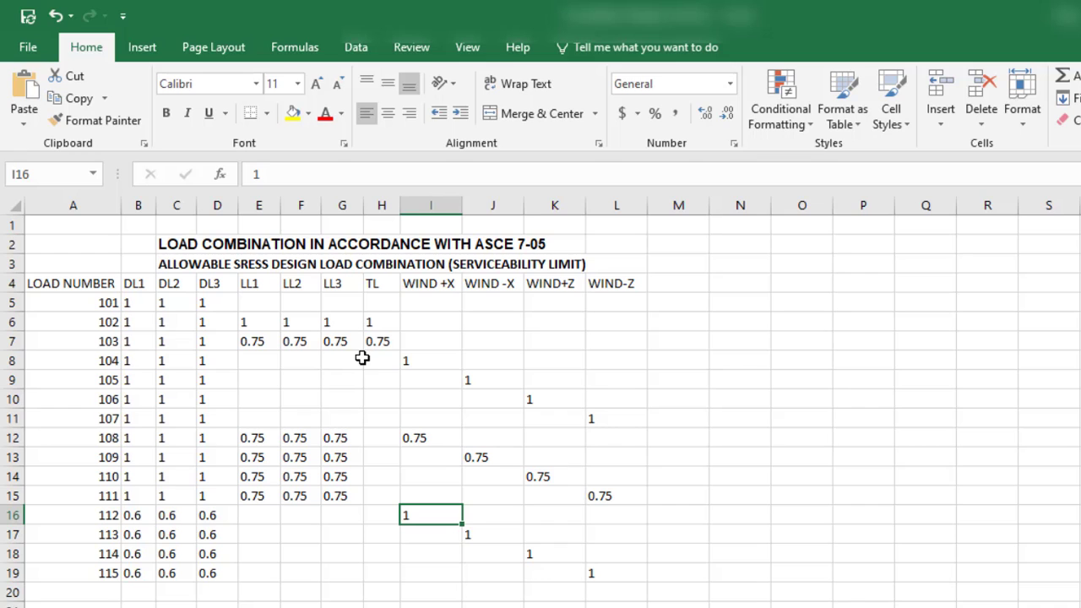
- Extend the allowable stress table's heading so that its parenthesis reads "(SERVICEABILITY LIMIT STATE)"
scroll(361, 360, "down", 6)
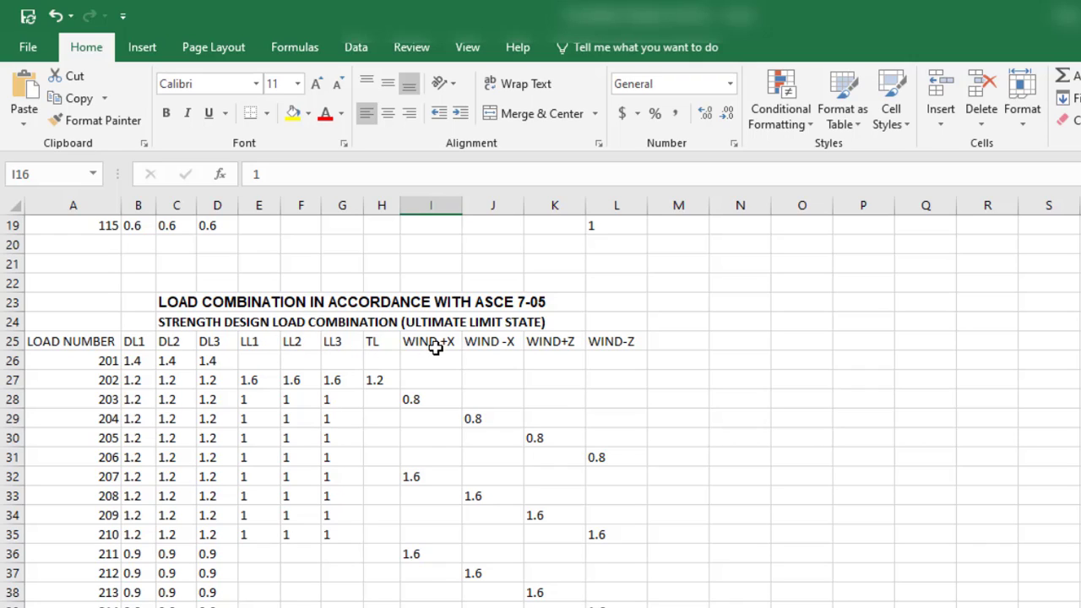
scroll(434, 345, "down", 1)
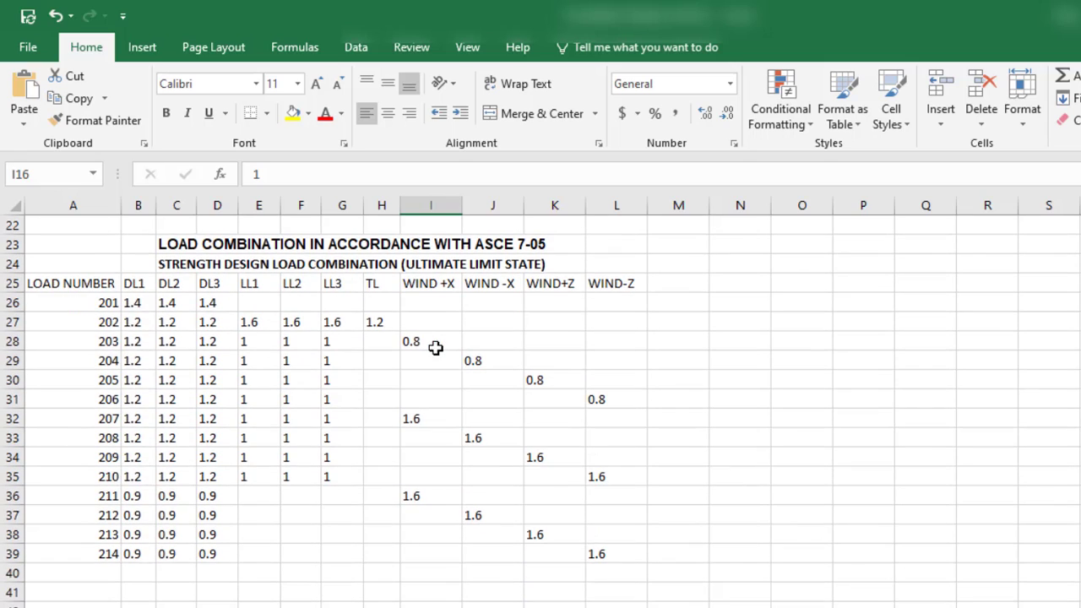
scroll(453, 338, "up", 7)
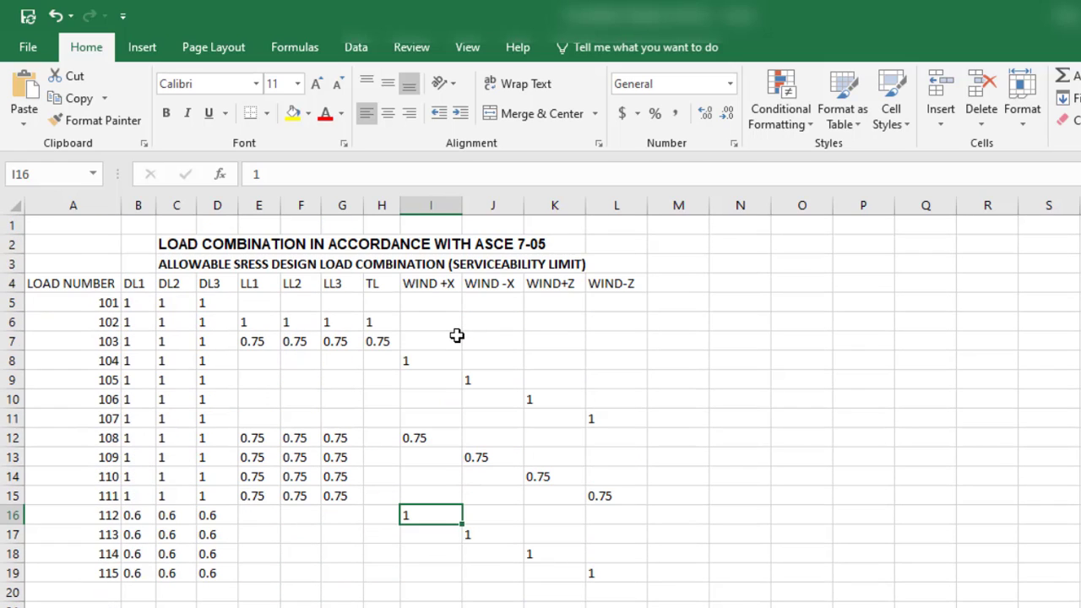
double_click(163, 262)
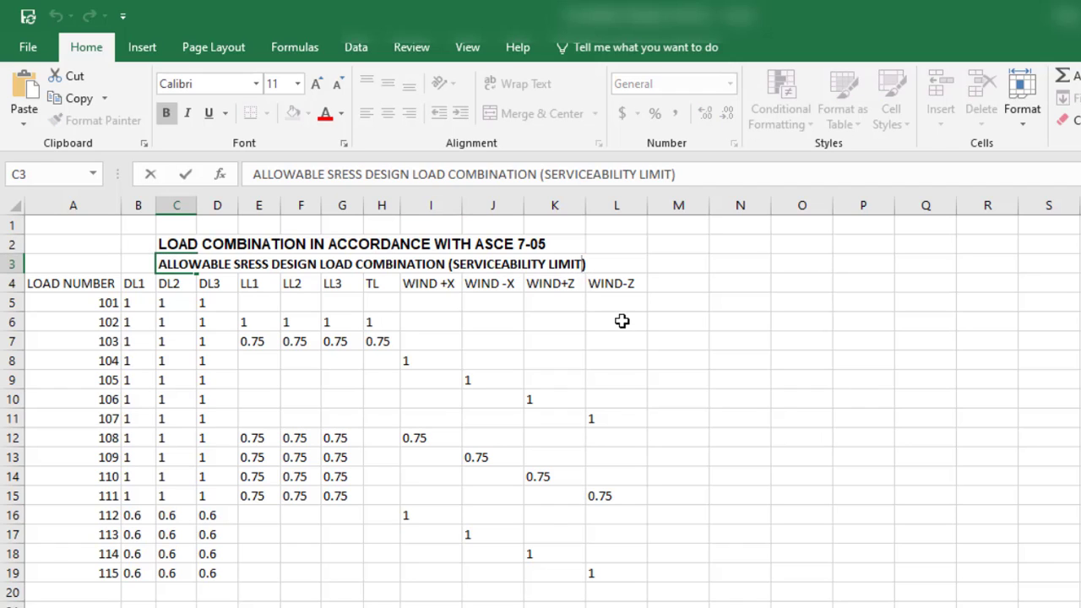
type("STATE")
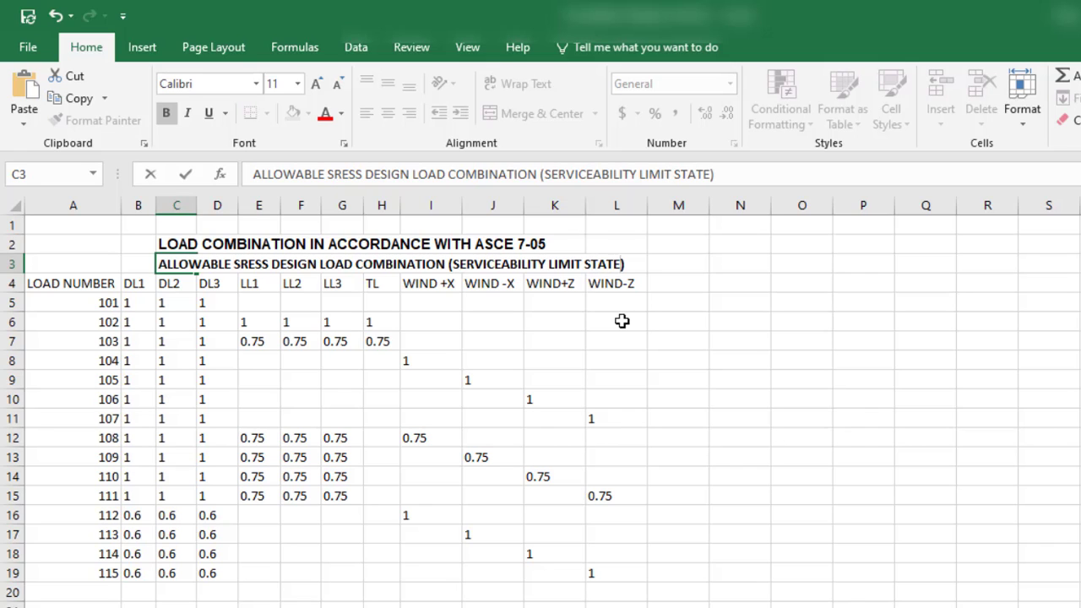
left_click(621, 321)
- Copy the strength design table's heading from Excel and paste it as the name of combination 27 in STAAD.Pro
scroll(419, 417, "down", 5)
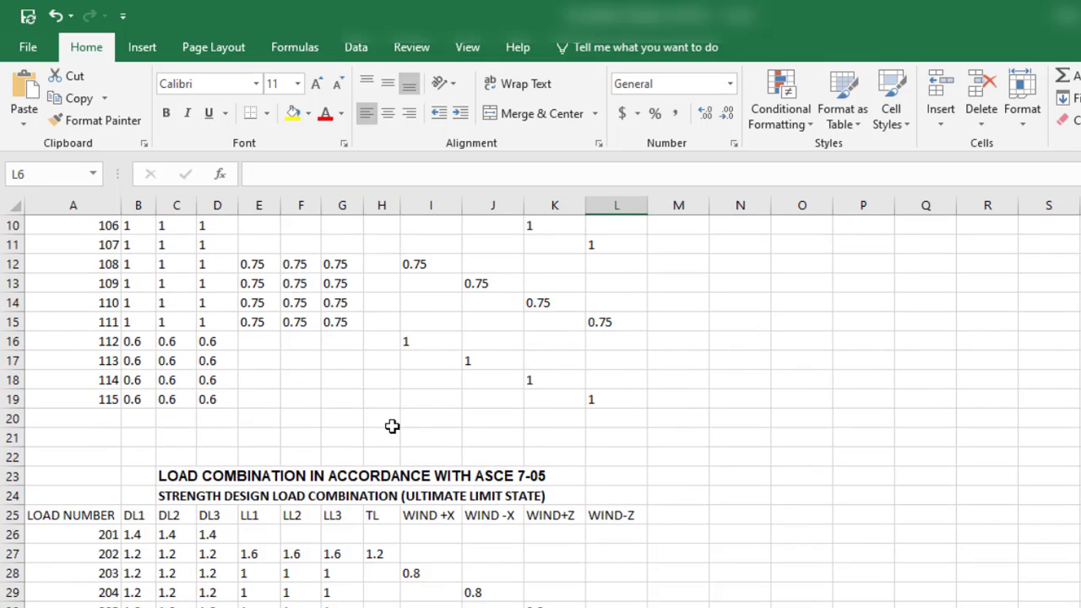
scroll(362, 425, "down", 2)
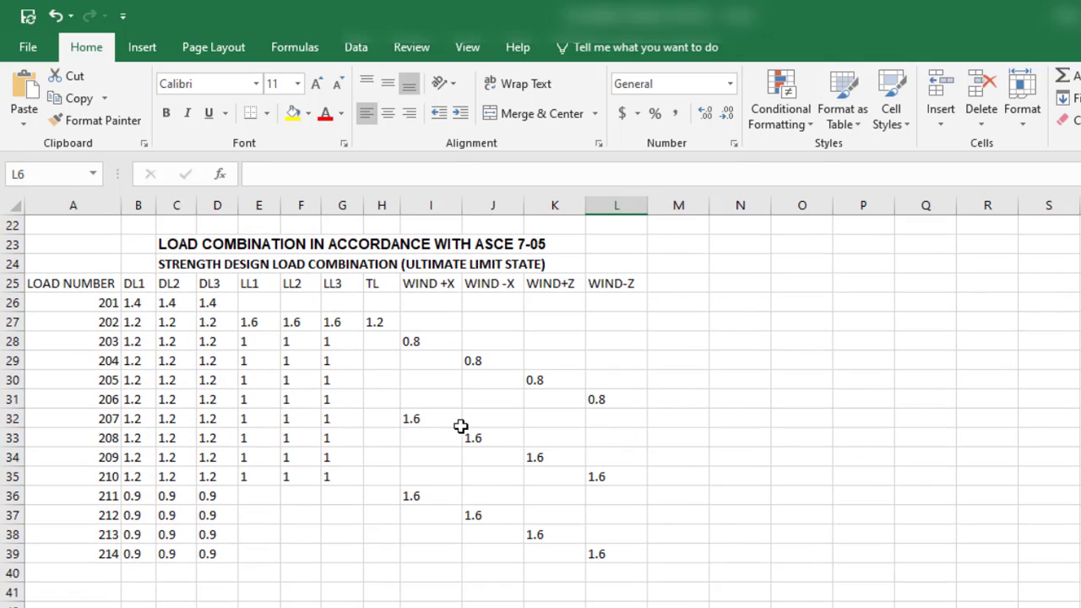
left_click(165, 266)
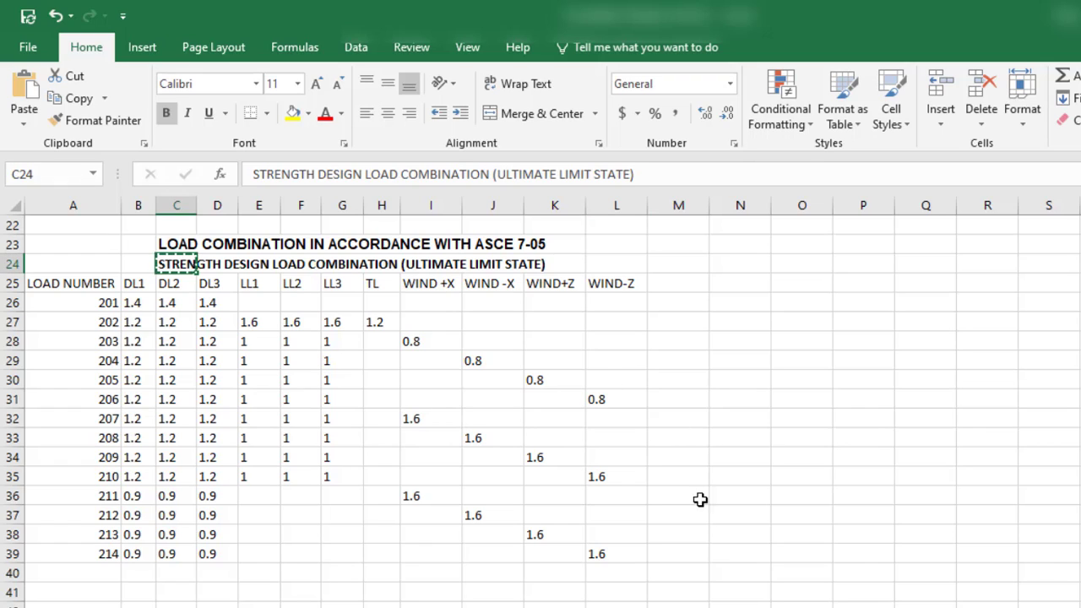
key("ctrl+c")
mouse_move(768, 607)
left_click(870, 593)
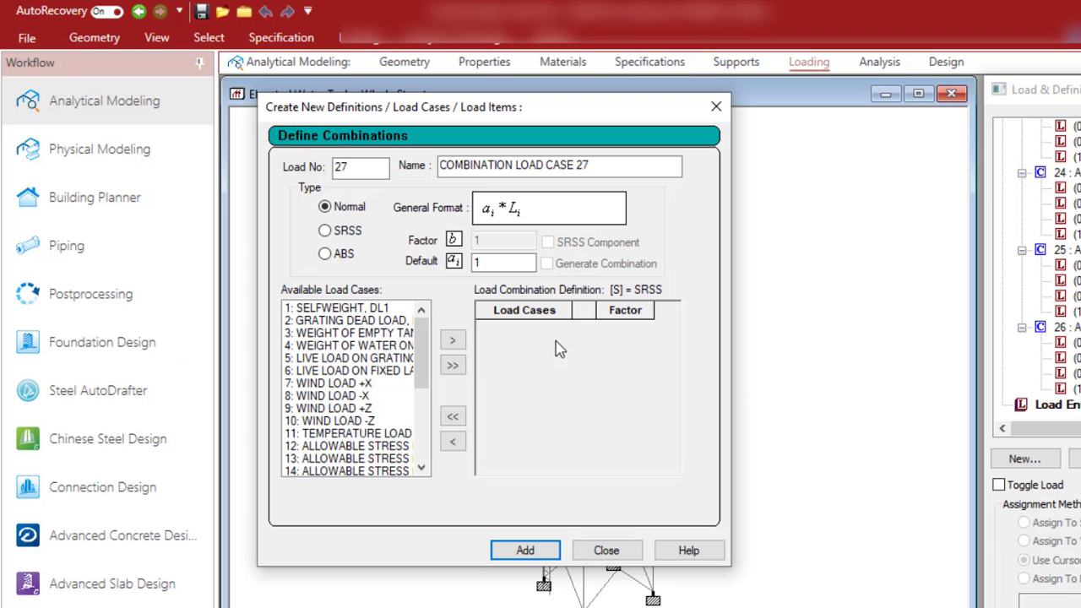
left_click_drag(608, 167, 441, 193)
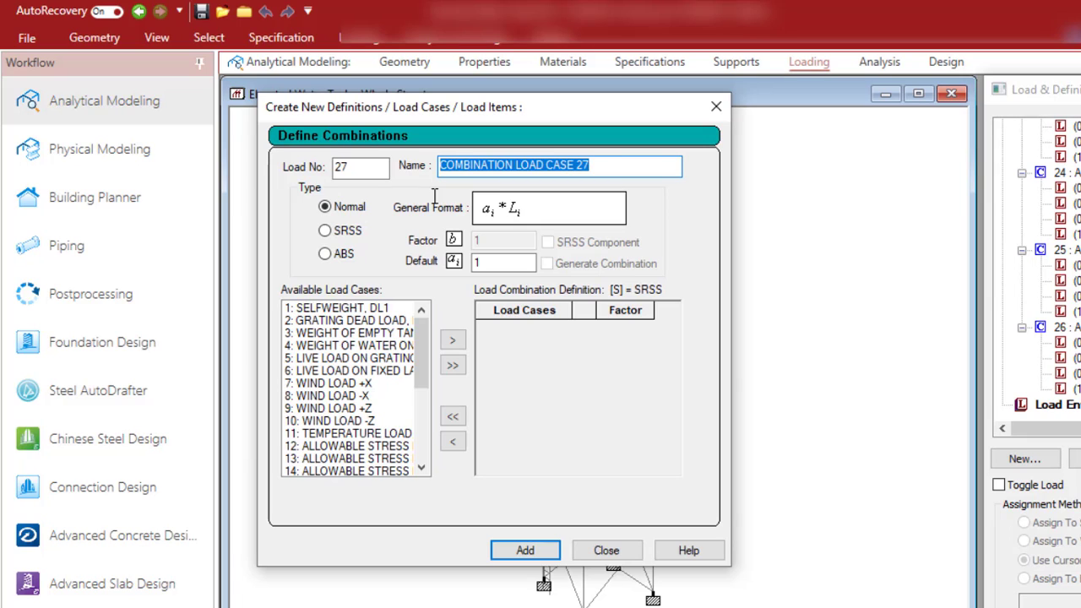
key("ctrl+v")
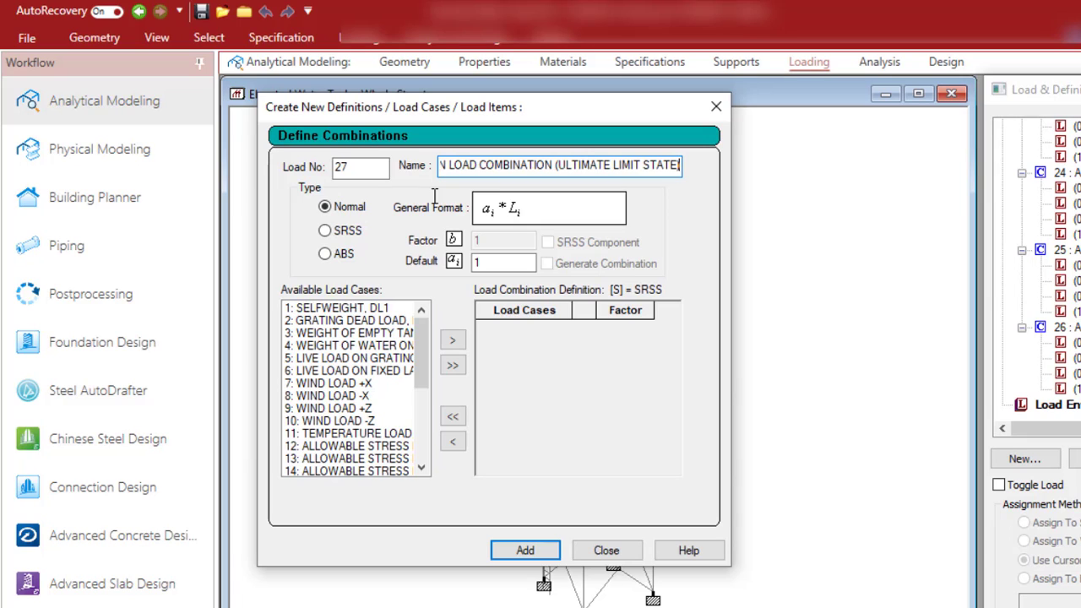
- Shorten the name of combination 27 to "STRENGTH DESIGN LOAD COMB. 201"
key("Left")
key("Left")
key("Left")
key("Left")
key("Left")
key("Left")
key("Left")
key("Left")
key("Left")
key("Left")
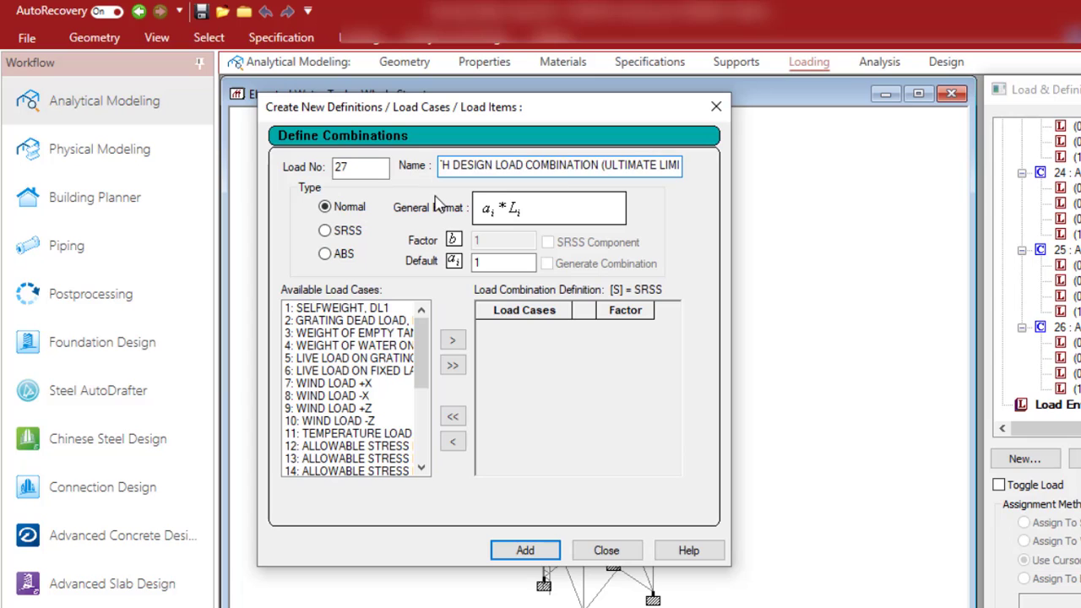
key("BackSpace")
key("BackSpace")
key("BackSpace")
key("BackSpace")
key("BackSpace")
key("BackSpace")
key("BackSpace")
key("BackSpace")
key("BackSpace")
key("BackSpace")
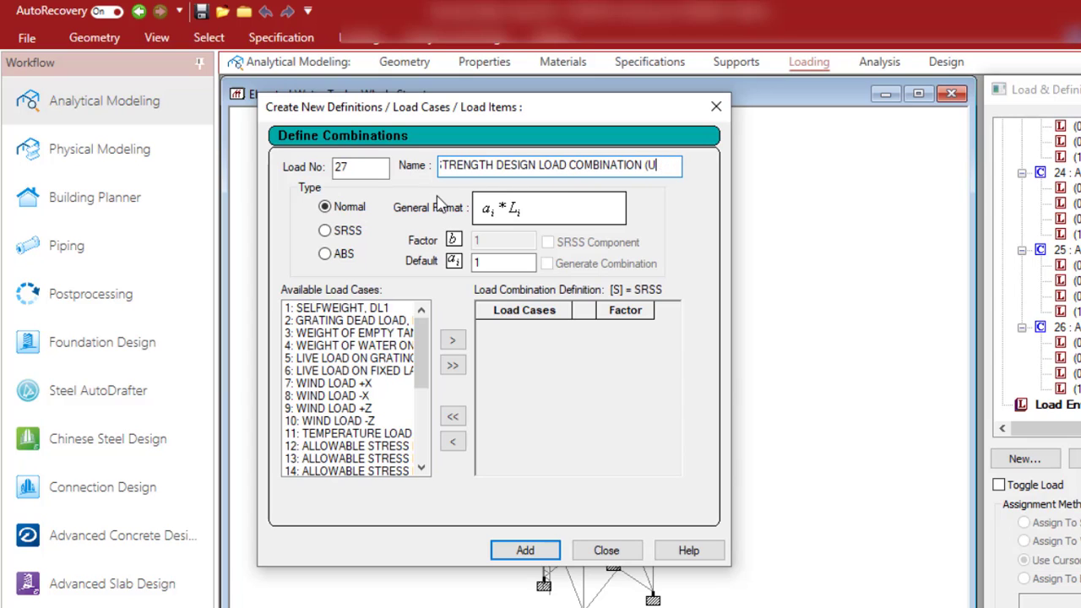
key("BackSpace")
key("BackSpace")
key("BackSpace")
key("BackSpace")
type(". 20")
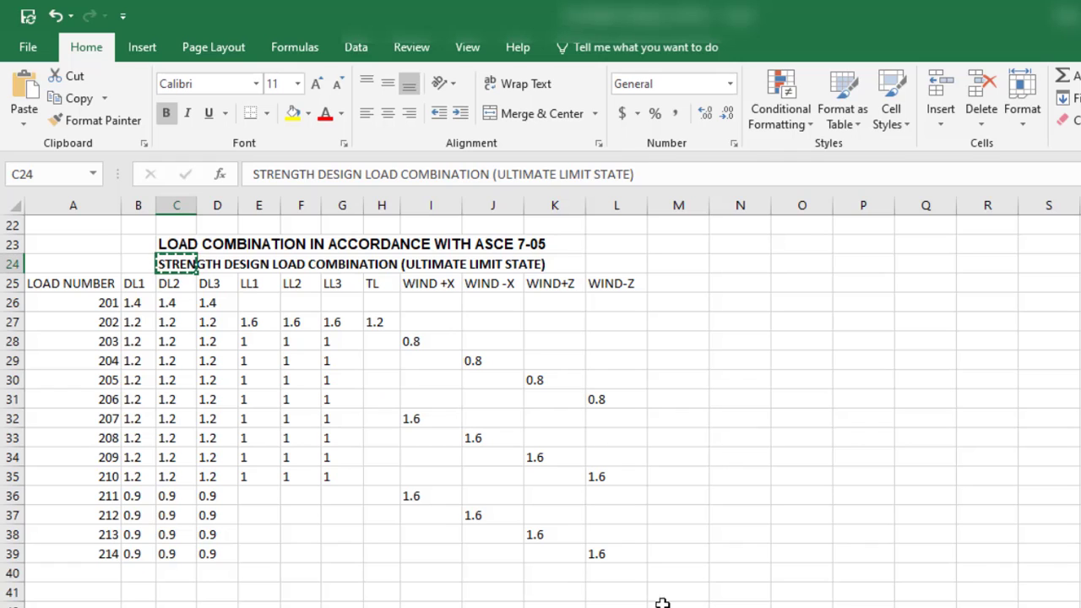
- Compare the strength design table in Excel with the ASCE 7-05 section 2.3.2 combinations in the PDF, and return to STAAD.Pro
left_click(405, 457)
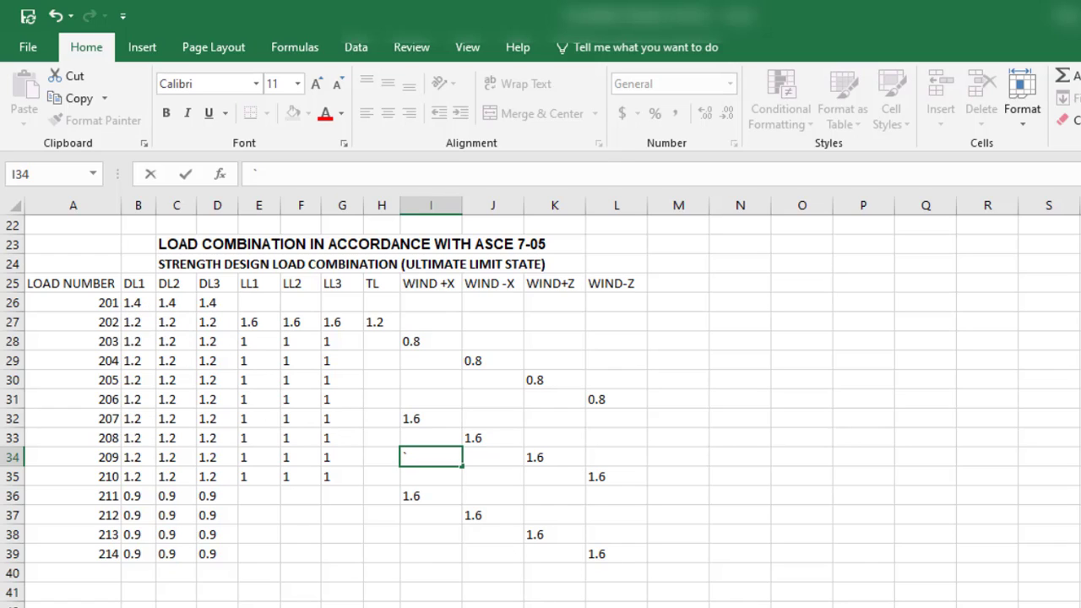
left_click(862, 601)
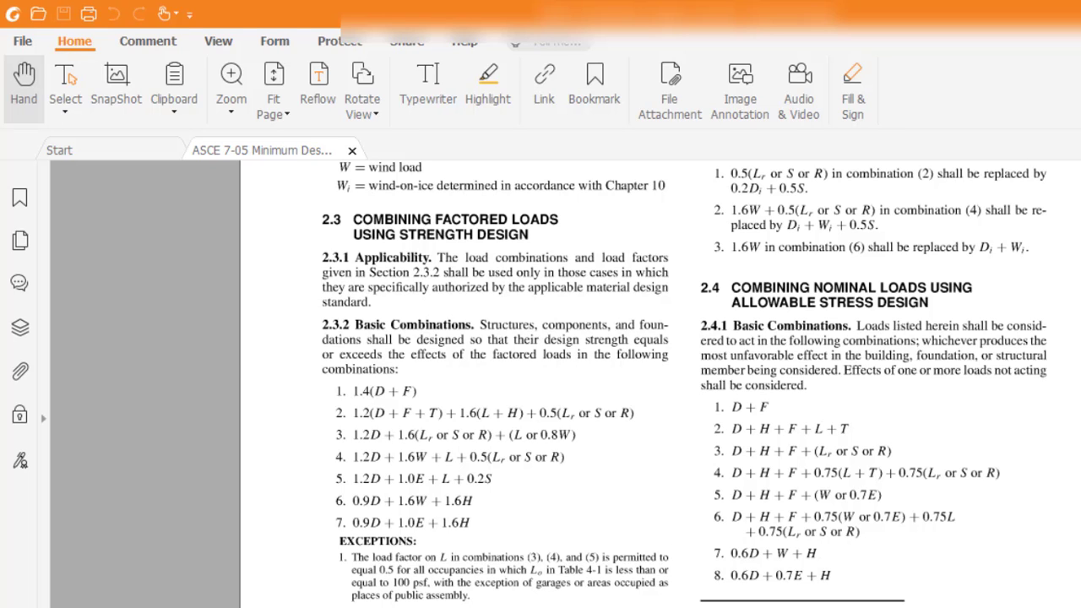
key("alt+Tab")
type("`")
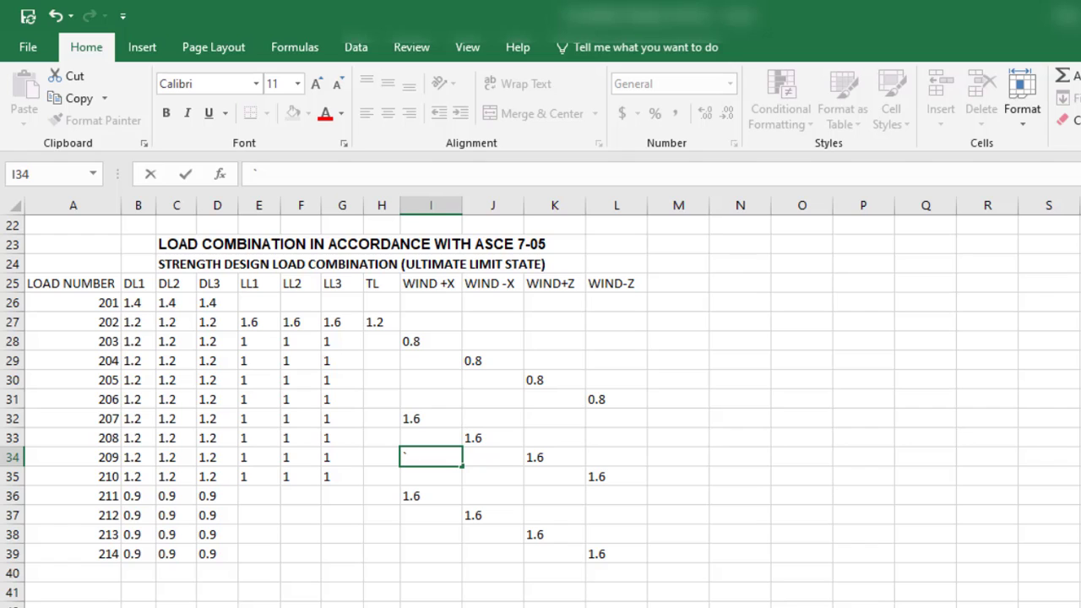
left_click(770, 606)
left_click(666, 604)
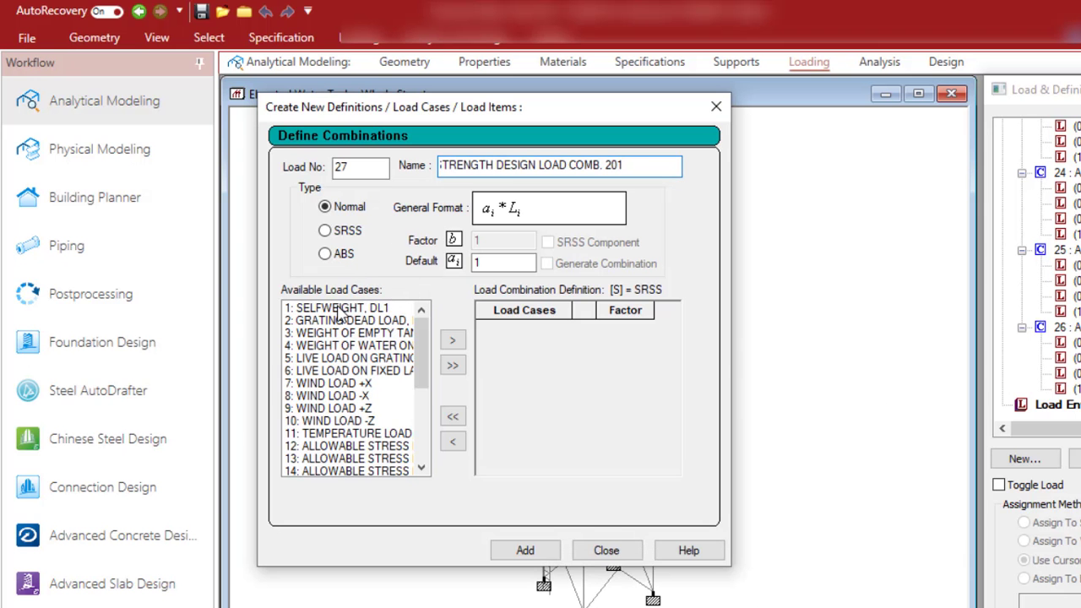
- Include dead load cases 1, 2 and 3 in combination 27 with factors of 1.4
left_click_drag(341, 309, 341, 337)
left_click(451, 340)
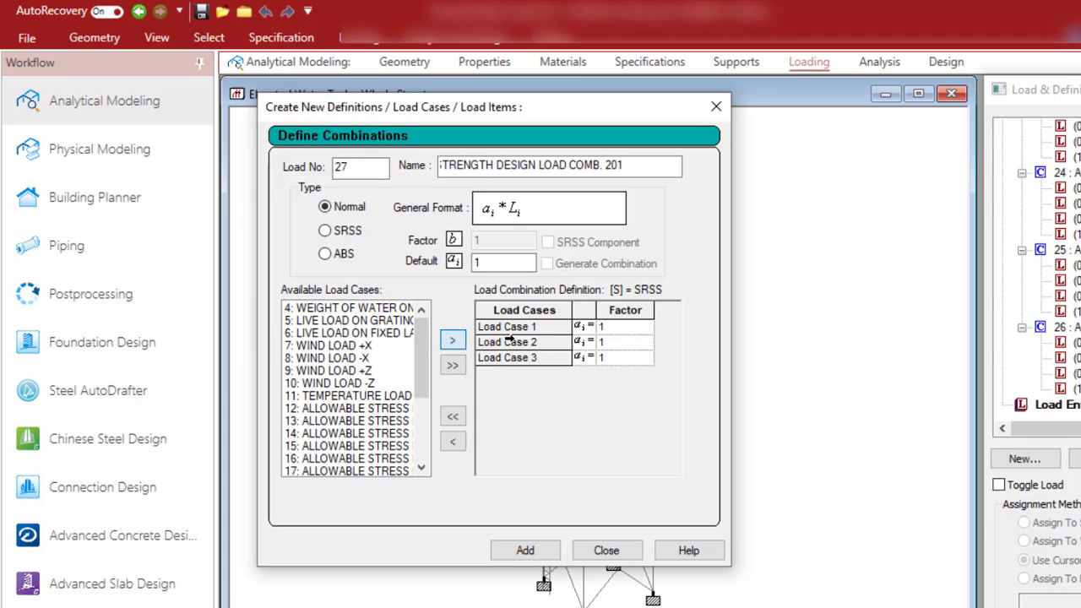
left_click(613, 330)
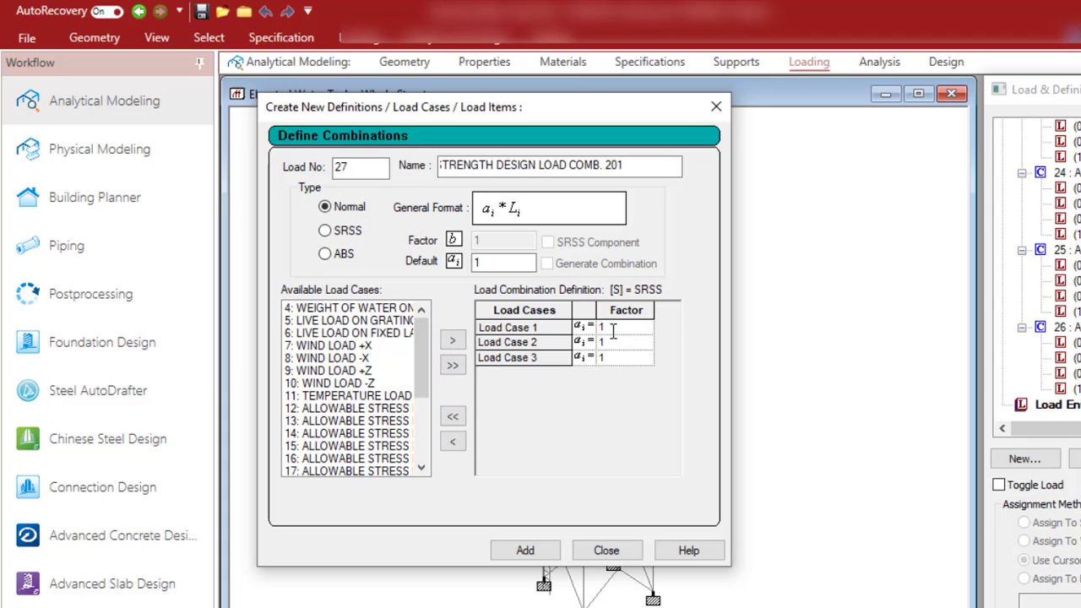
type(".4")
left_click(615, 341)
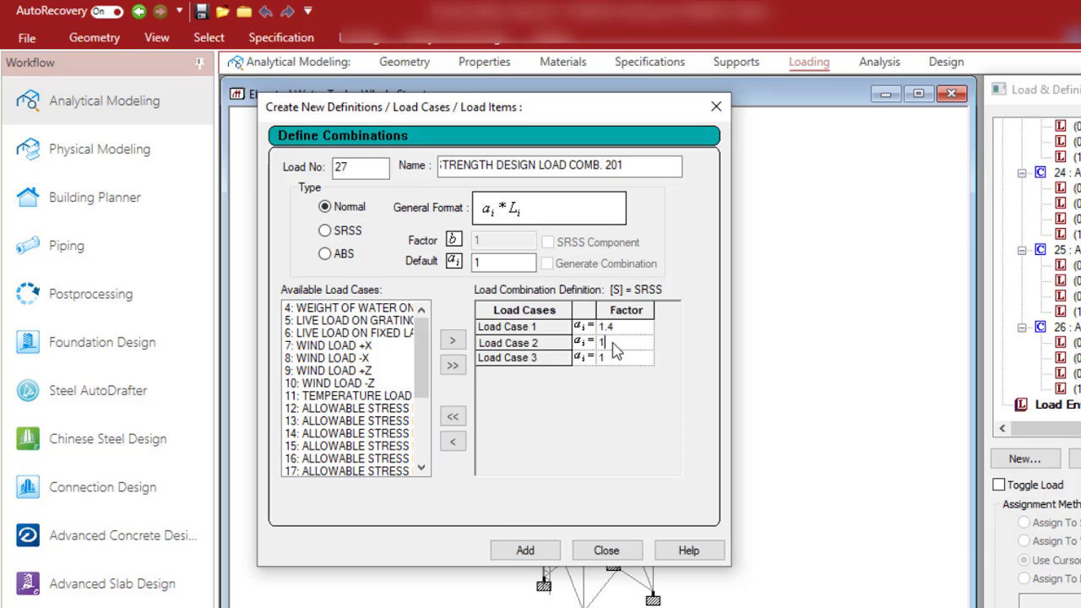
type(".4")
left_click(611, 358)
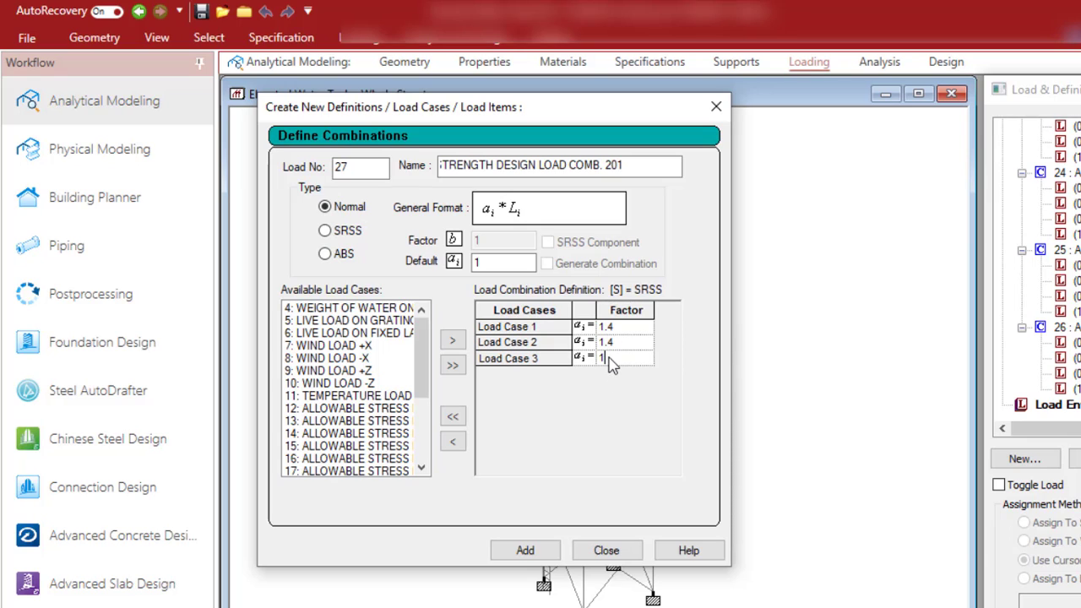
type(".4")
- Copy the name of combination 27 for reuse and add the combination to the model
left_click_drag(642, 167, 391, 167)
key("ctrl+c")
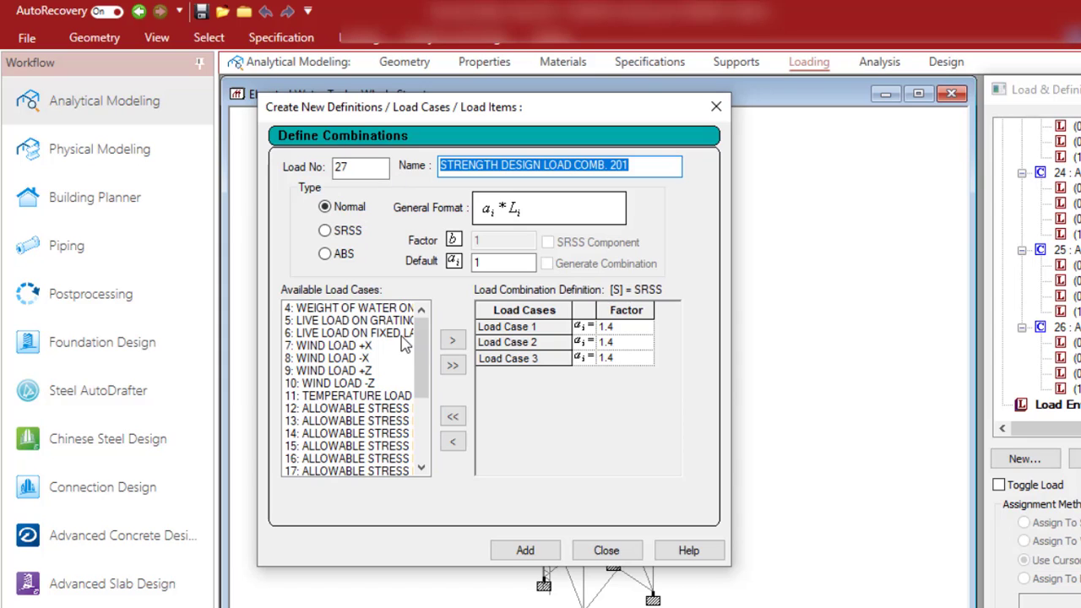
left_click(525, 551)
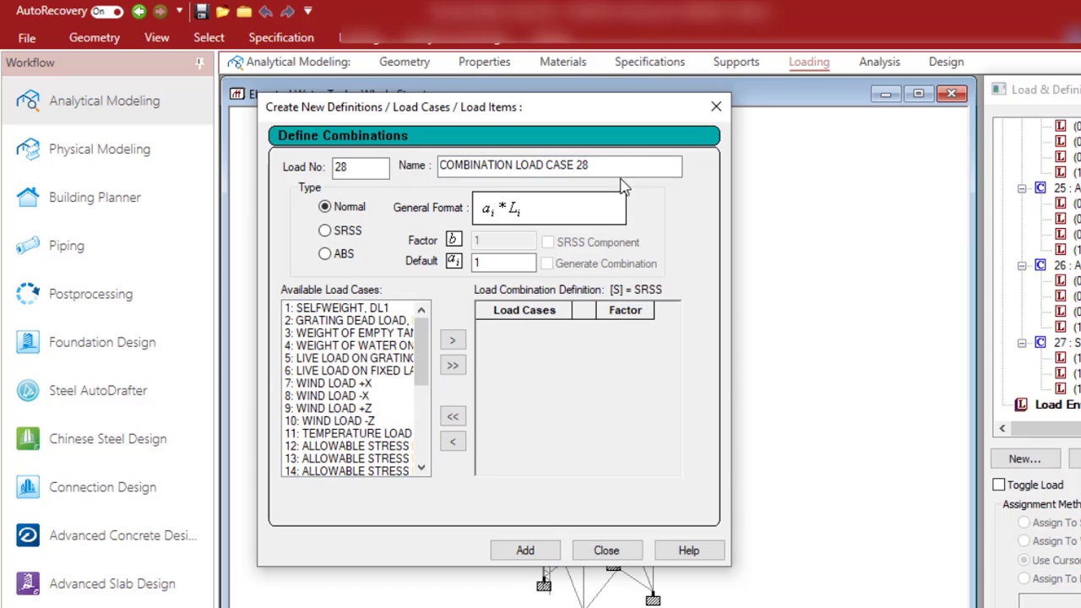
- Name combination 28 "STRENGTH DESIGN LOAD COMB. 202" and include dead load cases 1, 2 and 3 in it
left_click_drag(617, 166, 431, 175)
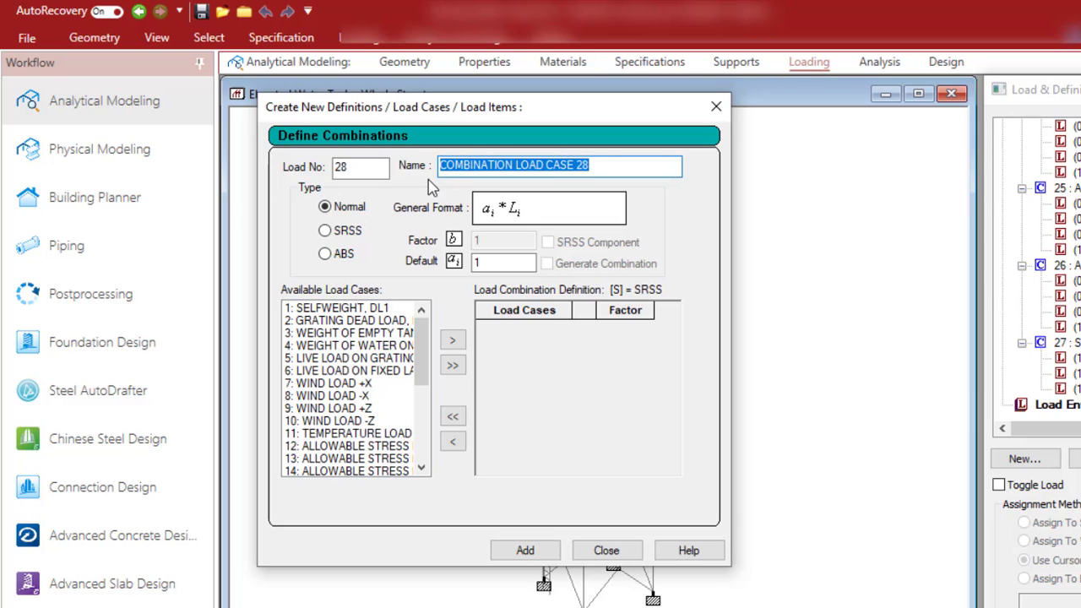
key("ctrl+v")
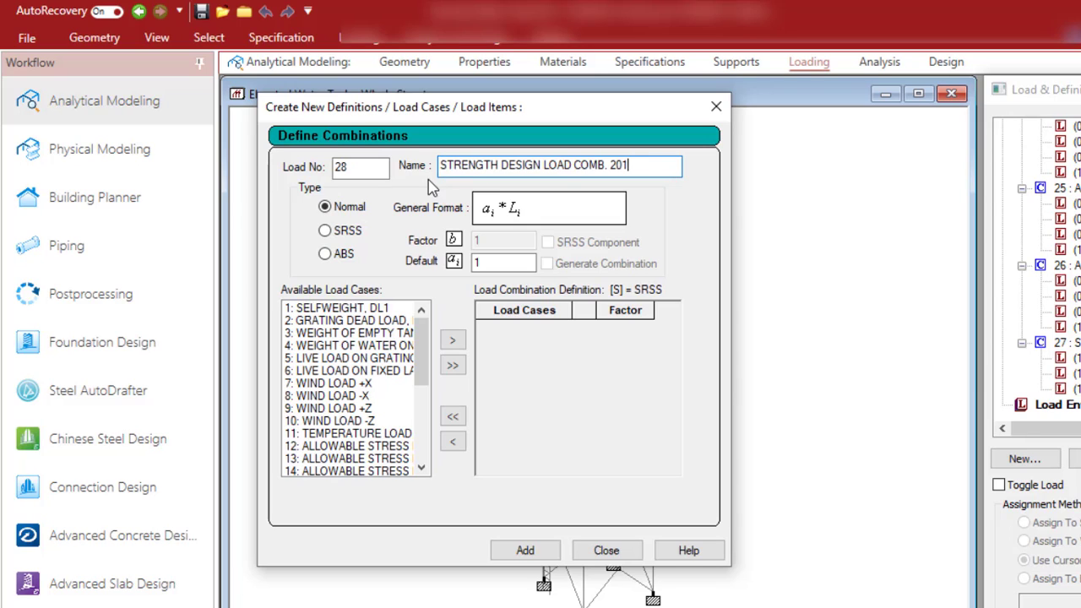
type("2")
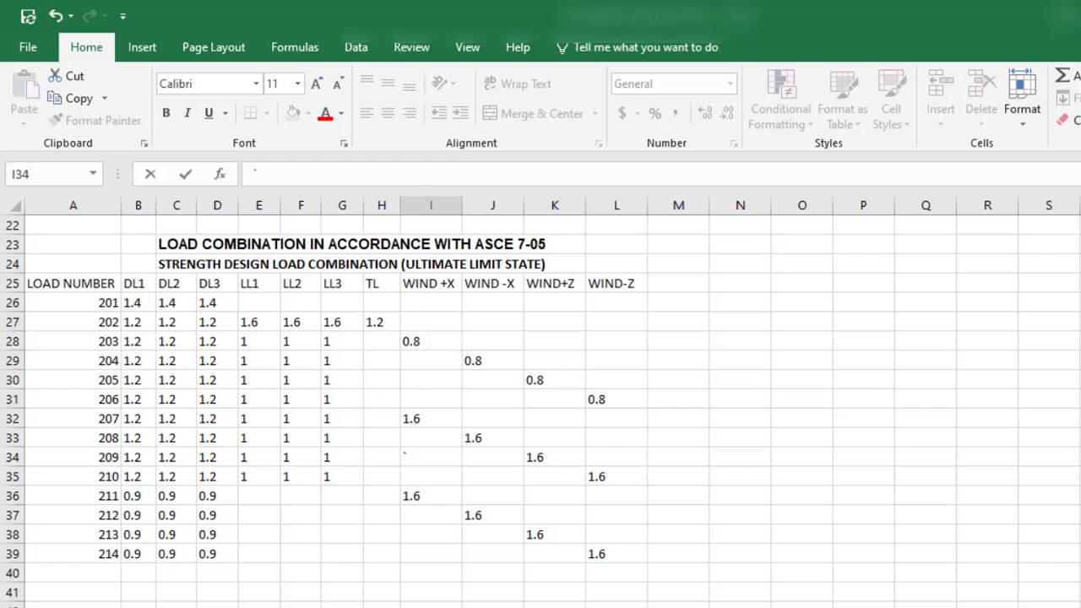
type("`")
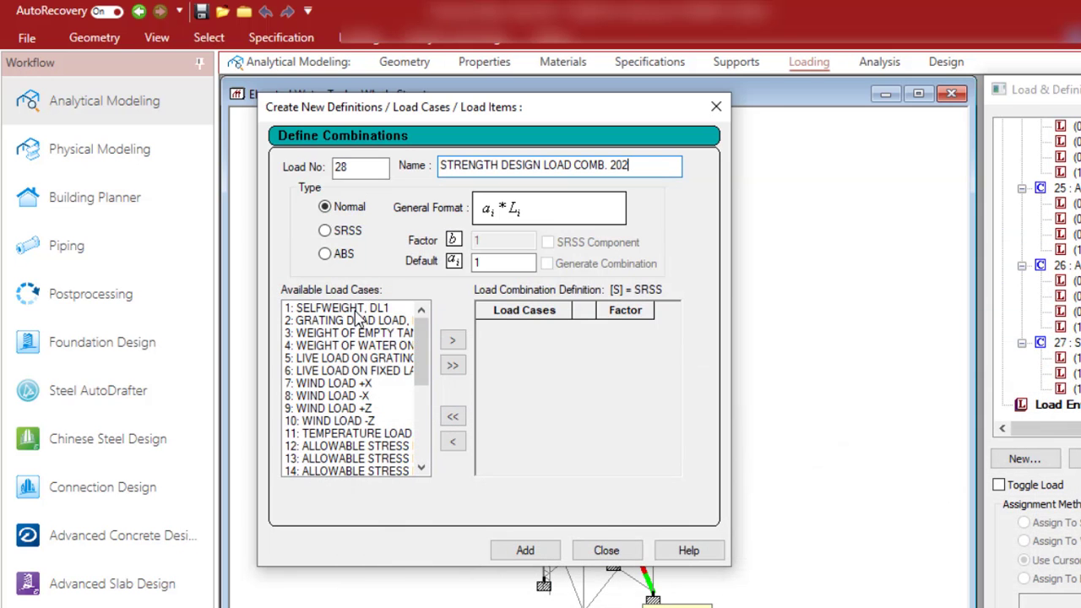
left_click_drag(354, 311, 356, 336)
left_click(452, 340)
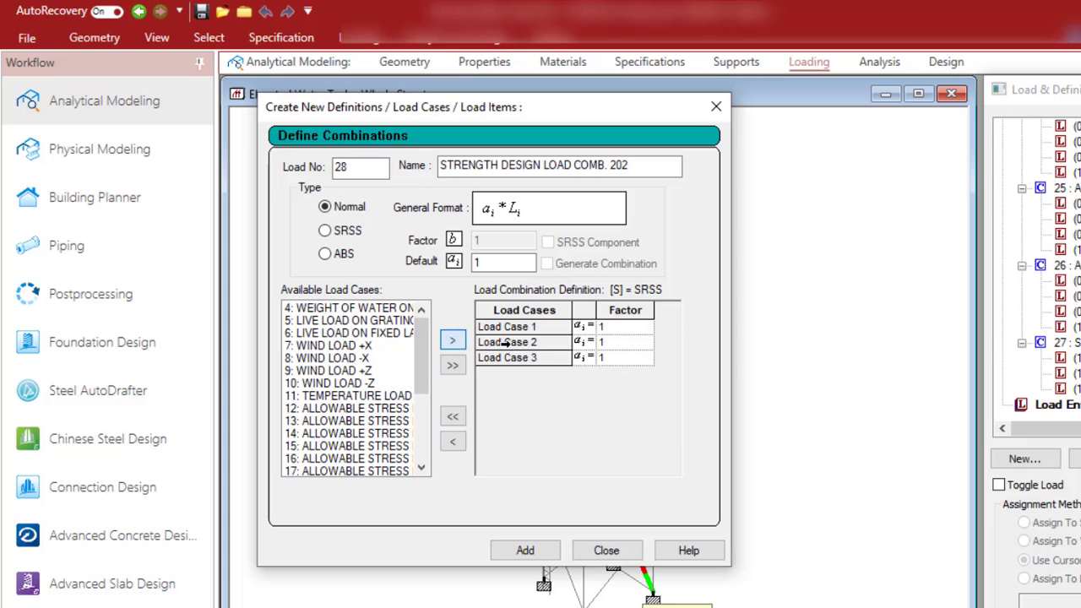
- Set the factors of load cases 1, 2 and 3 in combination 28 to 1.2
left_click(620, 329)
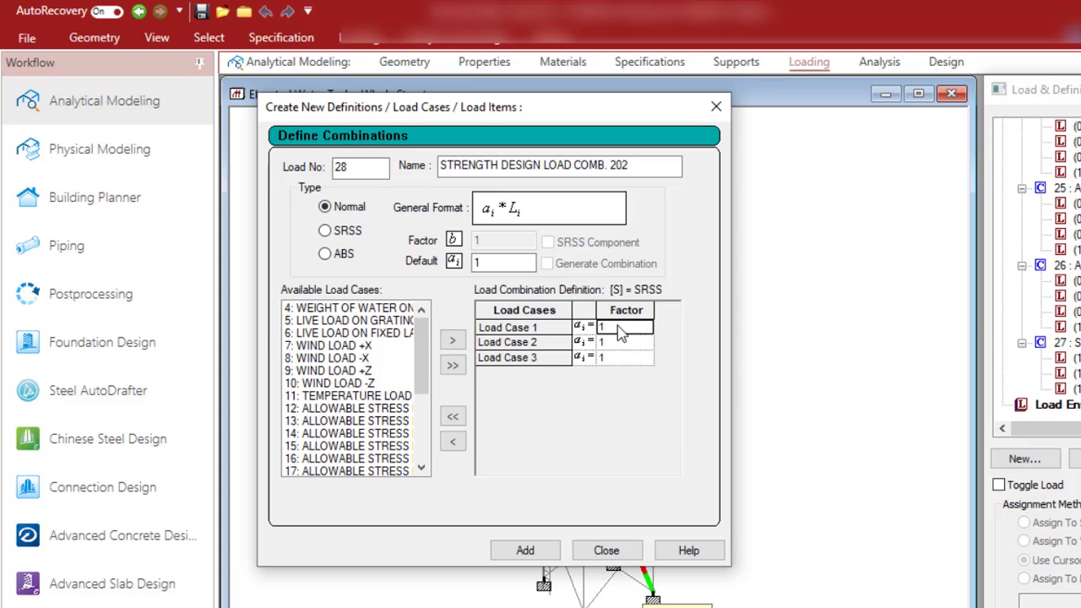
type(".2")
left_click(617, 344)
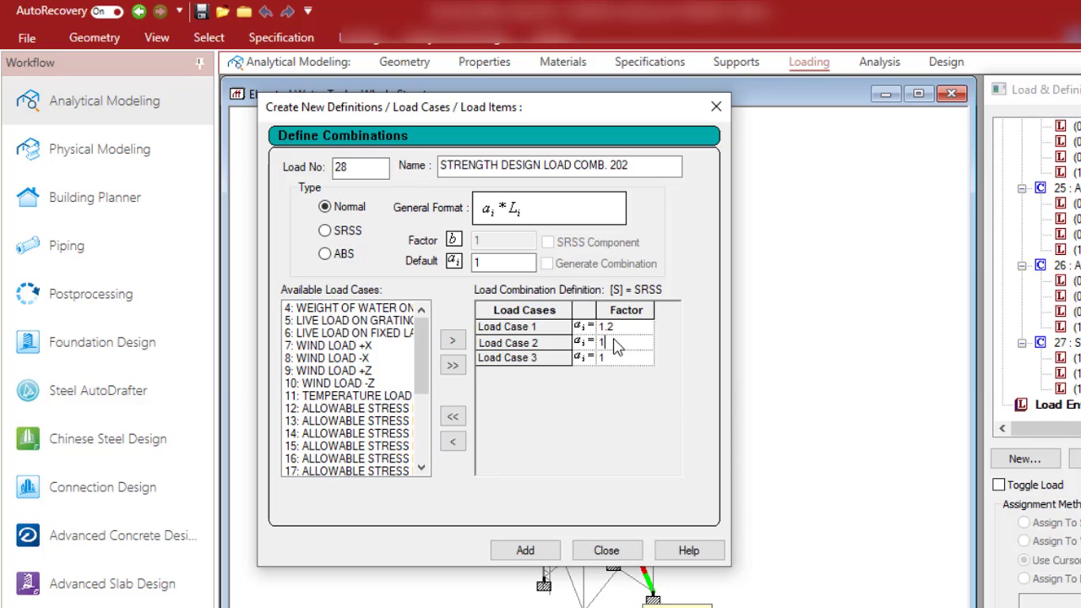
type(".2")
left_click(614, 361)
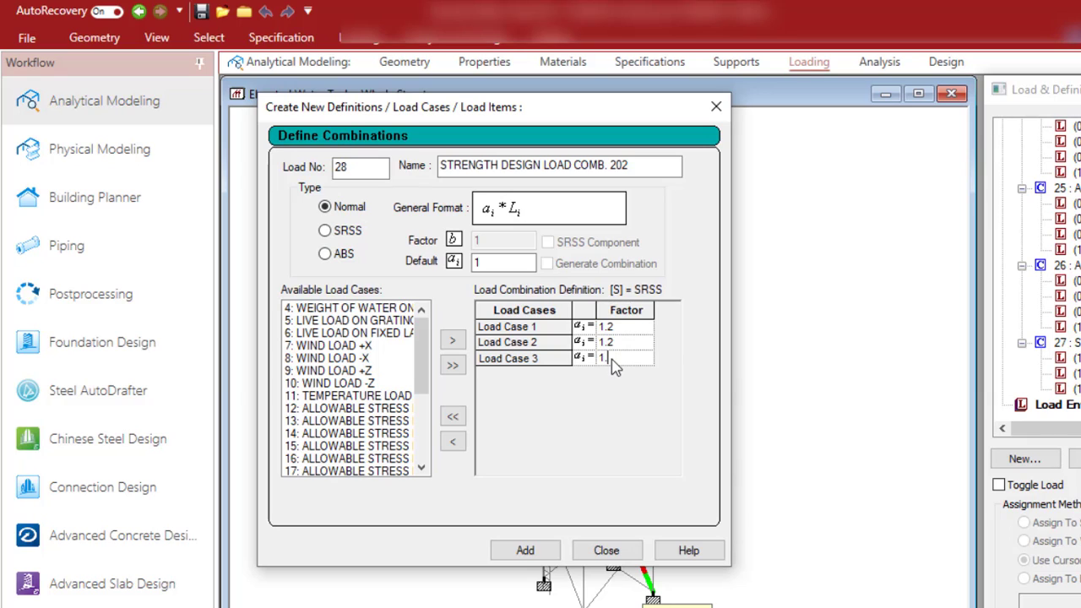
type(".2")
- Include load cases 4, 5 and 6 in combination 28 and look up their factors in the Excel table
left_click(371, 311)
left_click_drag(371, 312, 372, 335)
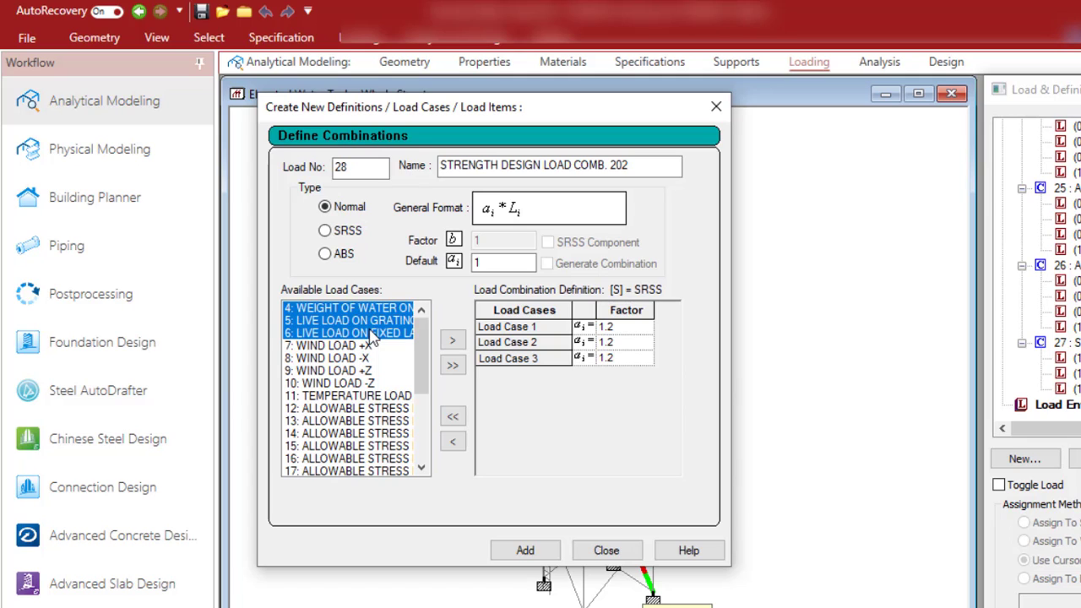
left_click(452, 340)
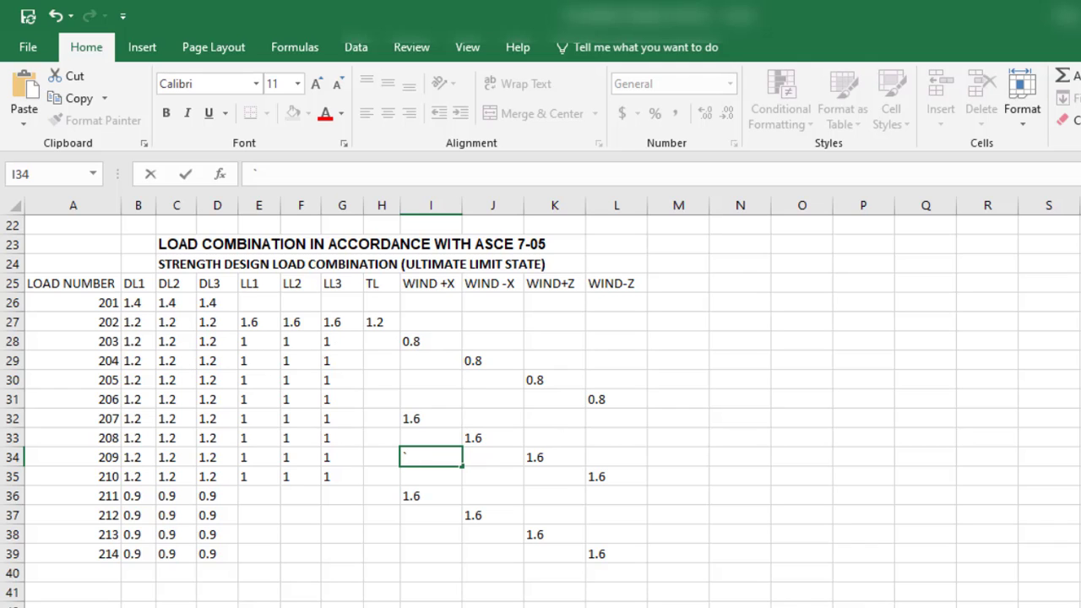
left_click(769, 606)
left_click(675, 601)
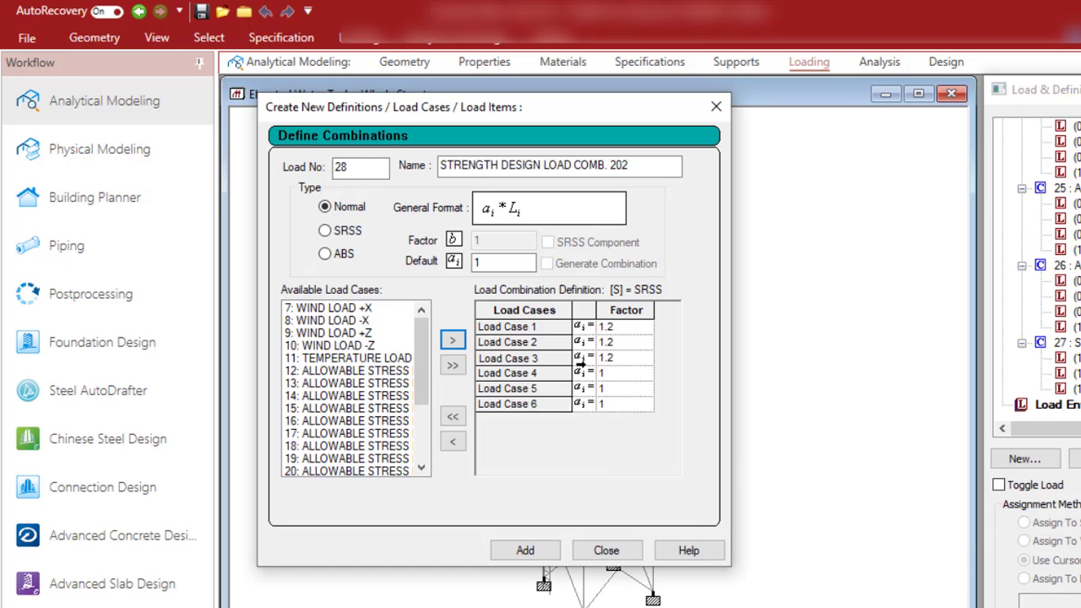
- Set the factors of load cases 4, 5 and 6 in combination 28 to 1.6
left_click(622, 376)
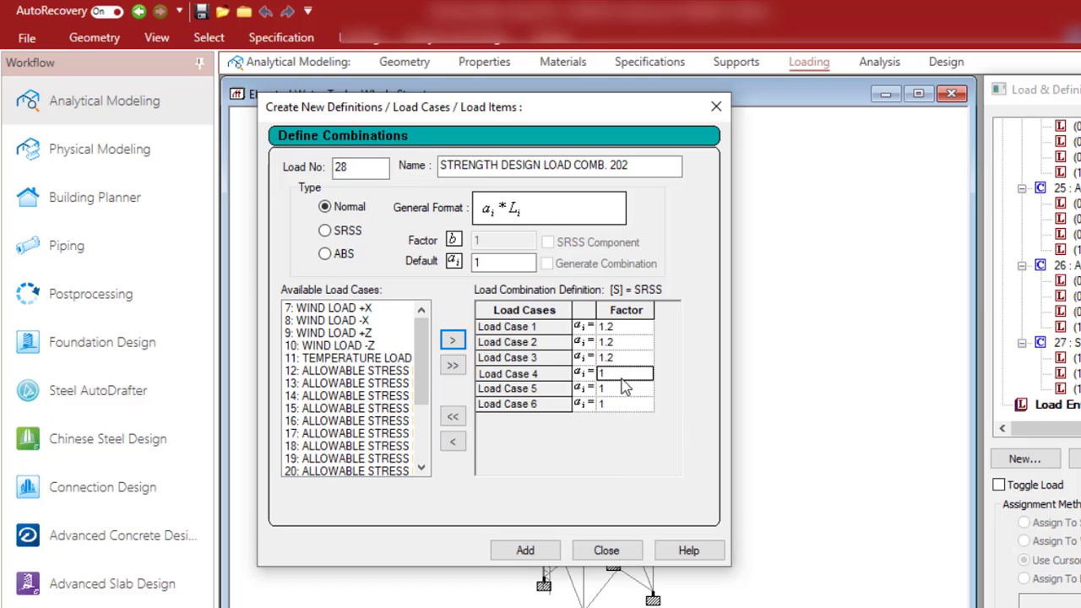
type(".6")
left_click(621, 390)
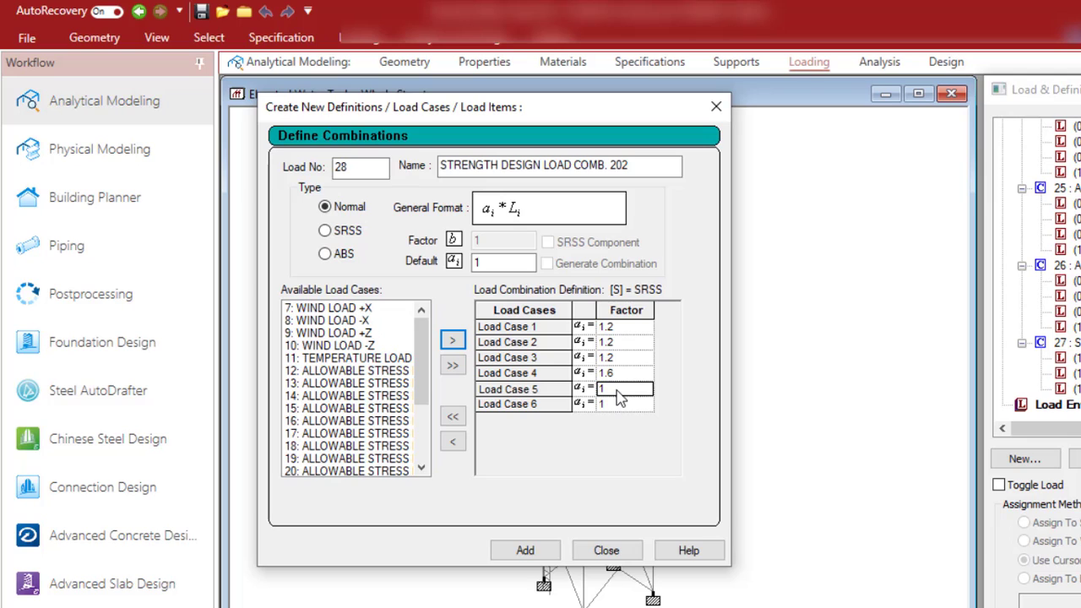
type(".6")
left_click(612, 404)
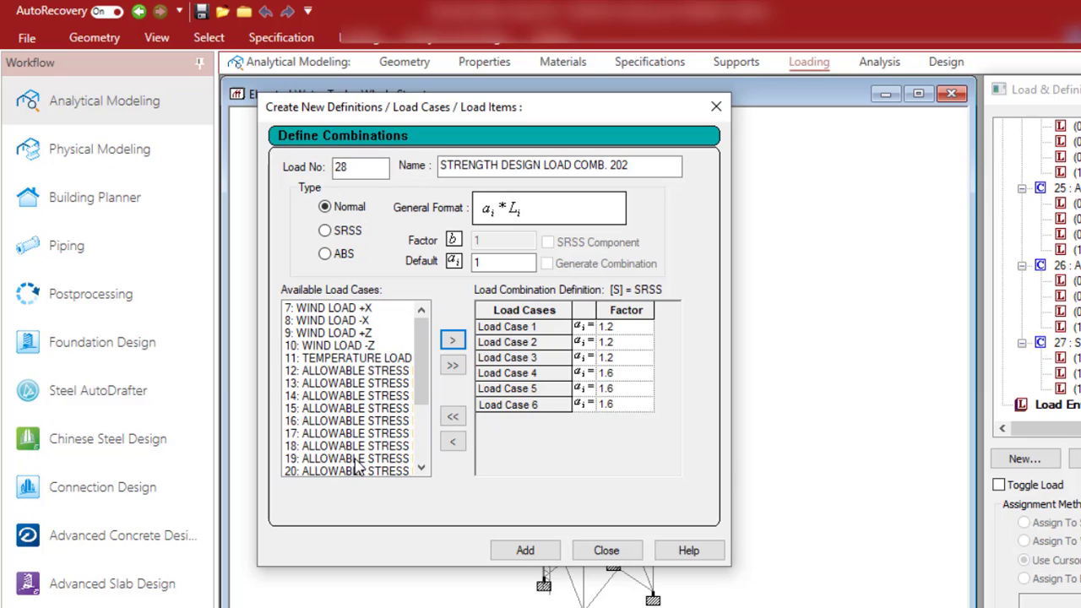
- Include temperature load case 11 with factor 1.2 in STRENGTH DESIGN LOAD COMB. 202 and add the combination to the model
left_click(361, 359)
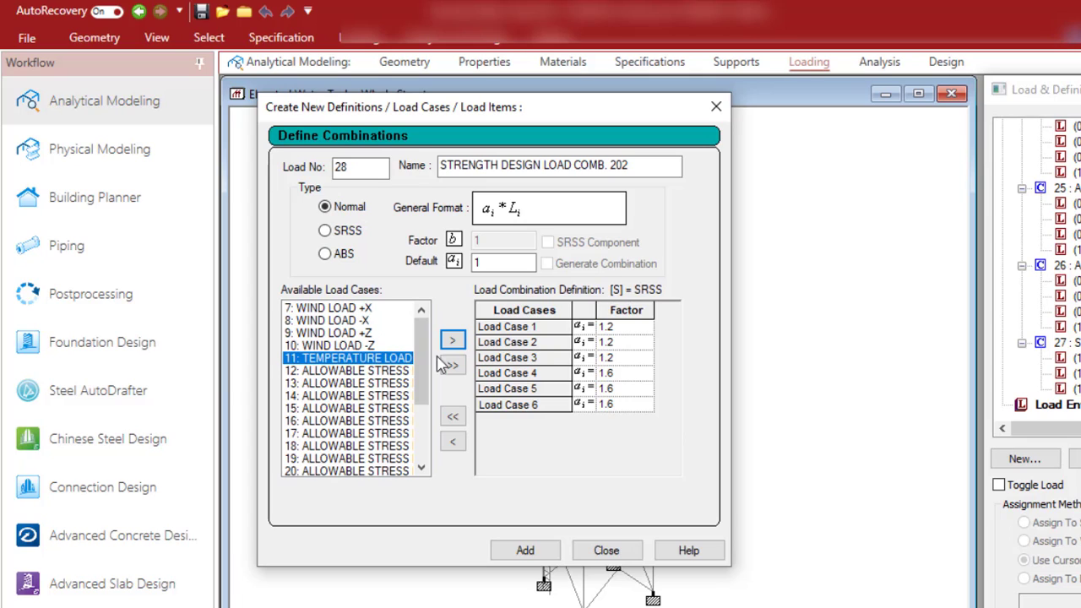
left_click(453, 340)
left_click(615, 423)
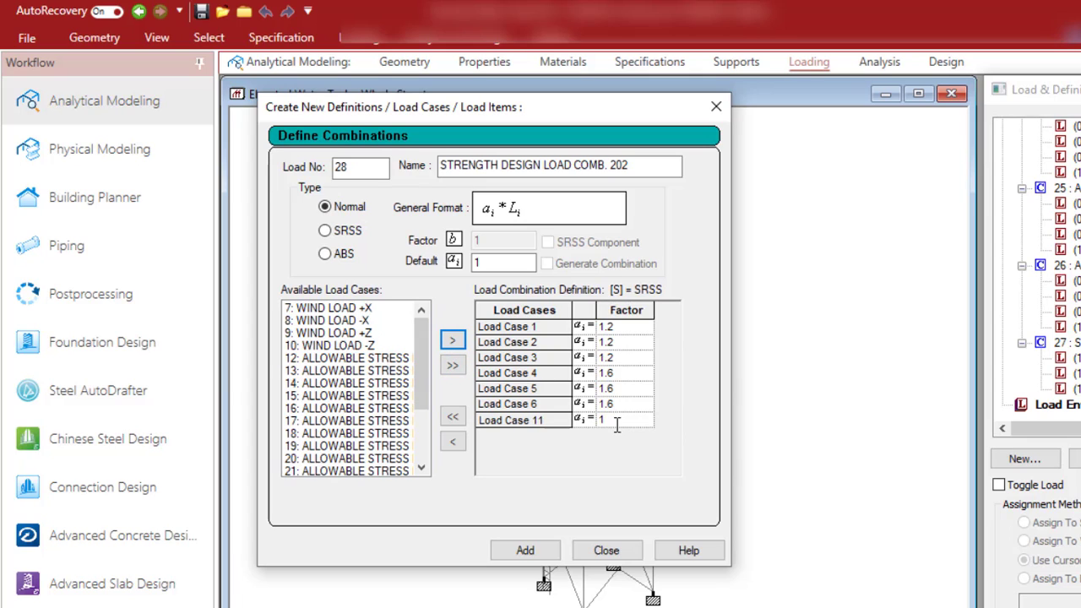
type(".2")
left_click(531, 552)
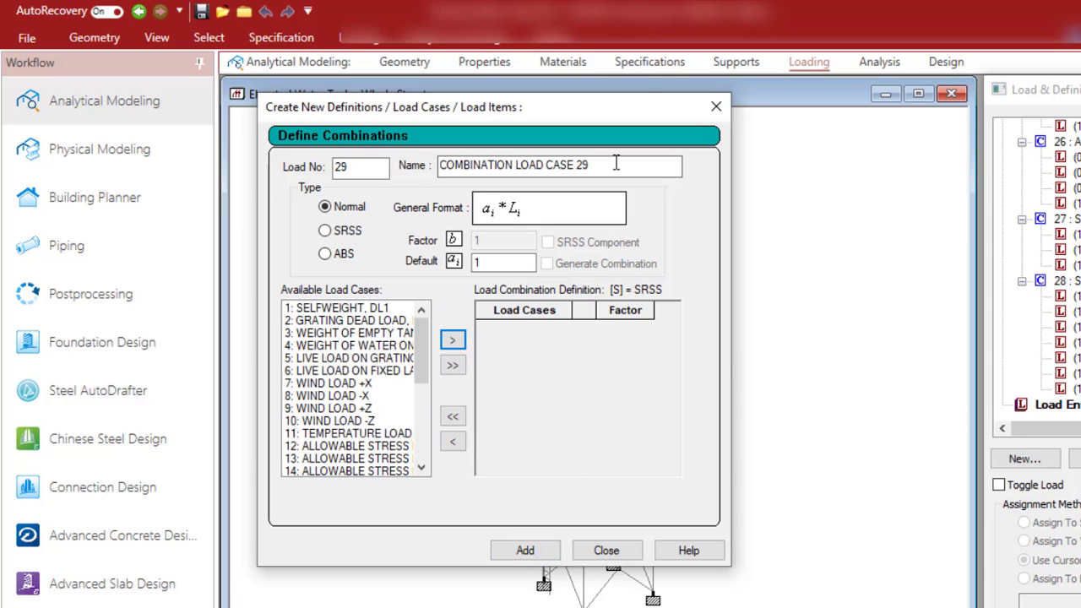
- Name load combination 29 STRENGTH DESIGN LOAD COMB. 203, consulting the ASCE 7-05 combination spreadsheet for its factors
left_click_drag(616, 163, 425, 184)
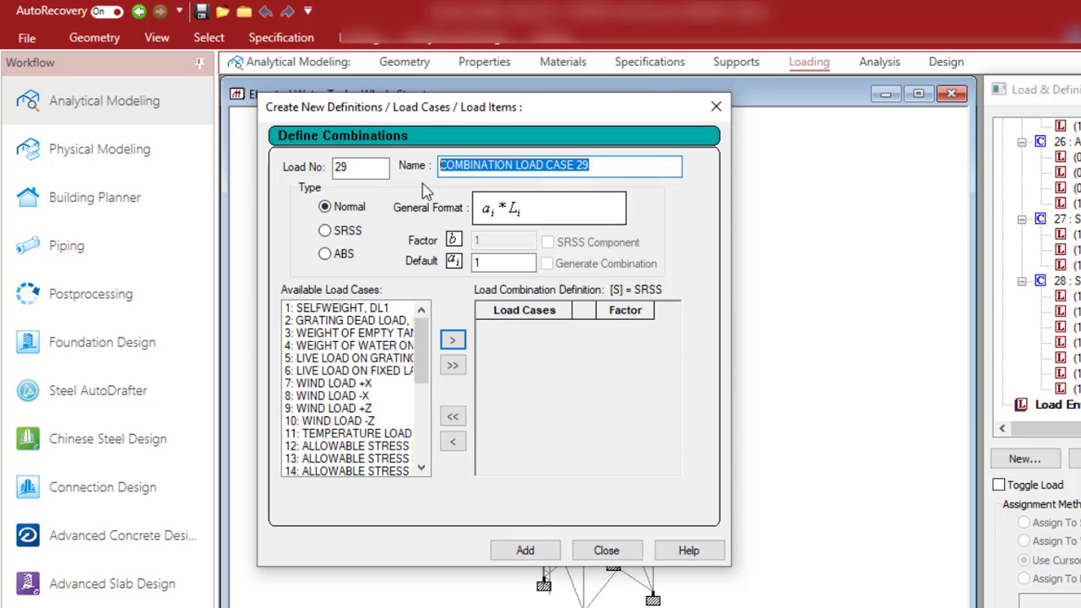
type("STRENGTH DESIGN LOAD COMB. 201")
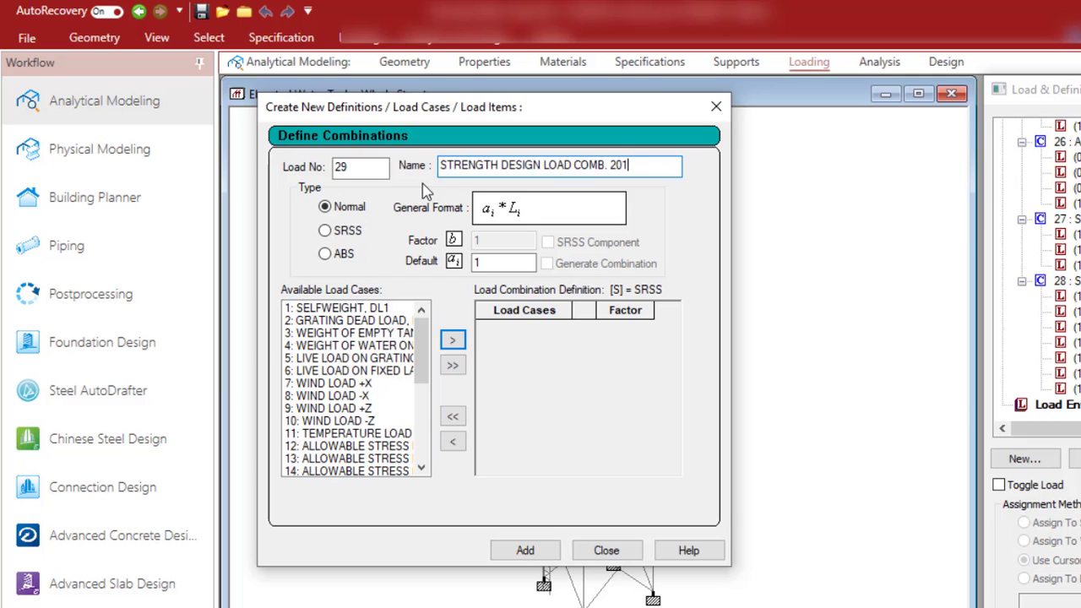
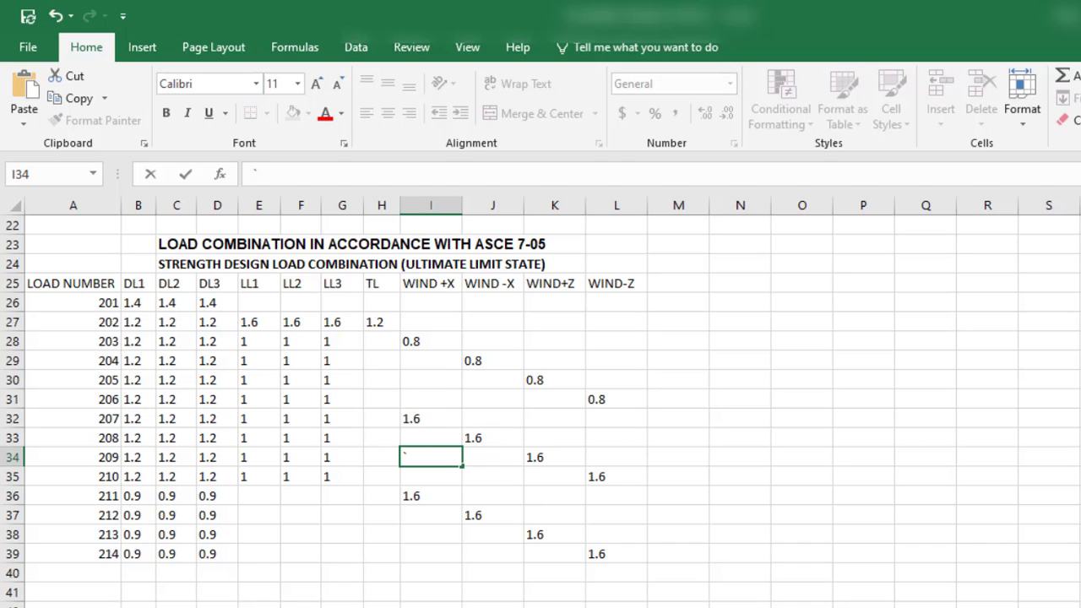
mouse_move(773, 607)
left_click(806, 604)
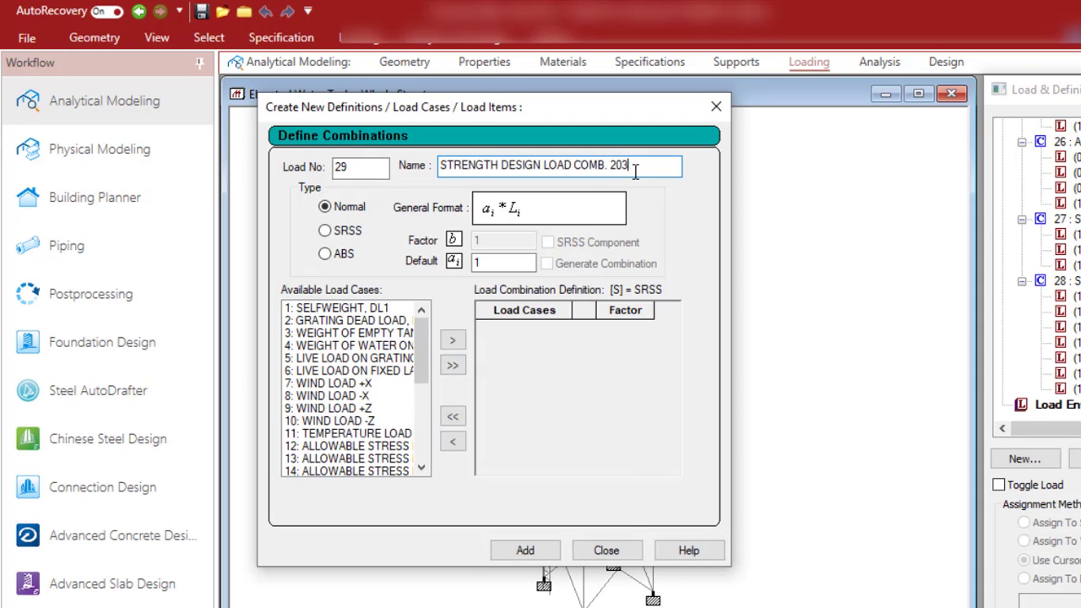
- Include load cases 1, 2 and 3 in strength combination 203, each with a factor of 1.2
left_click(346, 308)
left_click(348, 334, "shift")
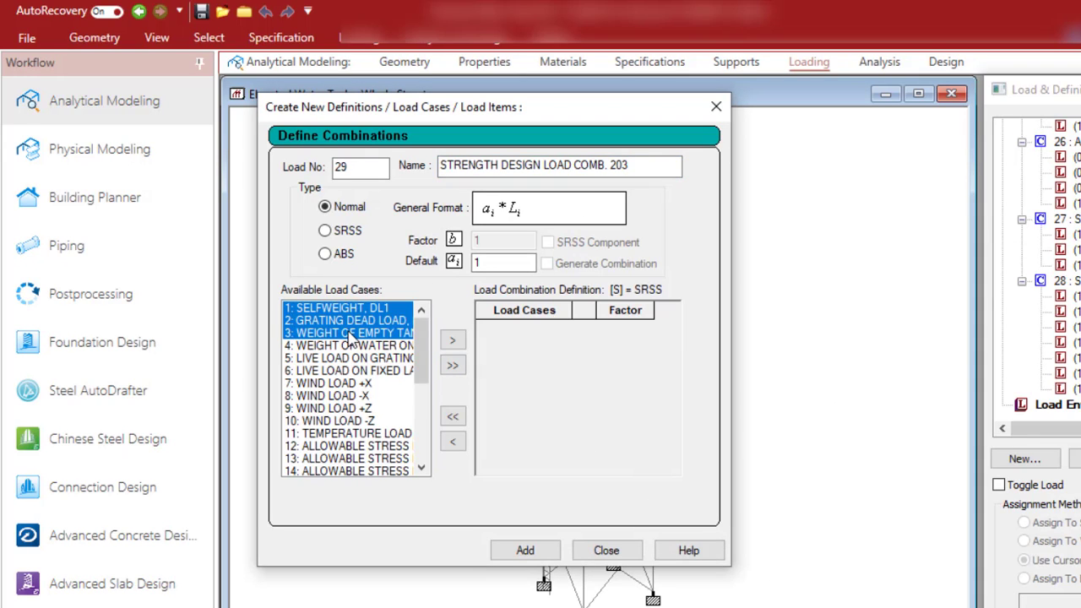
left_click(452, 342)
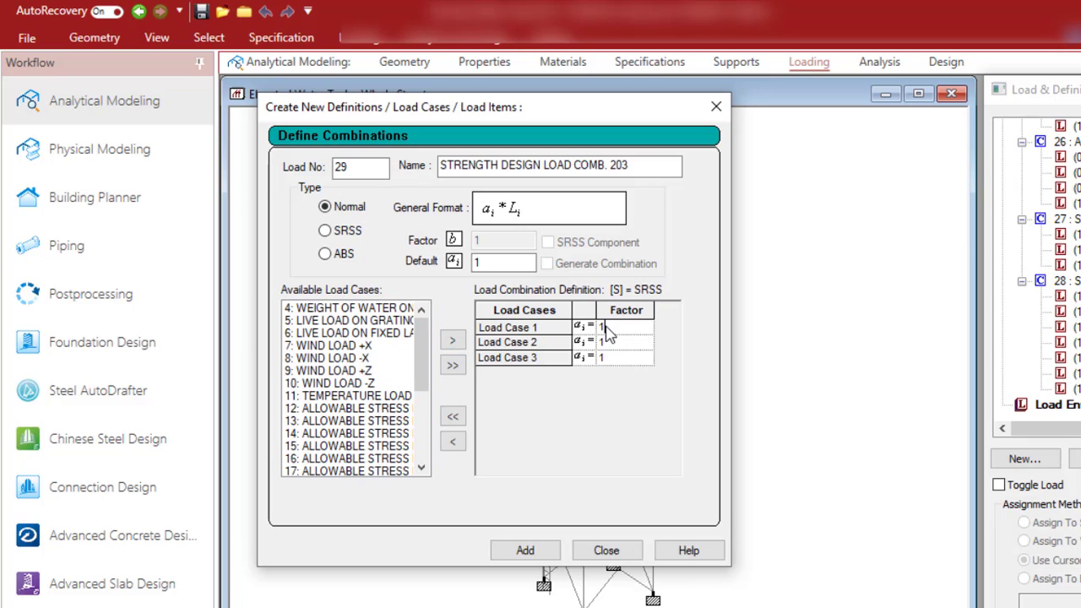
type(".2")
left_click(608, 342)
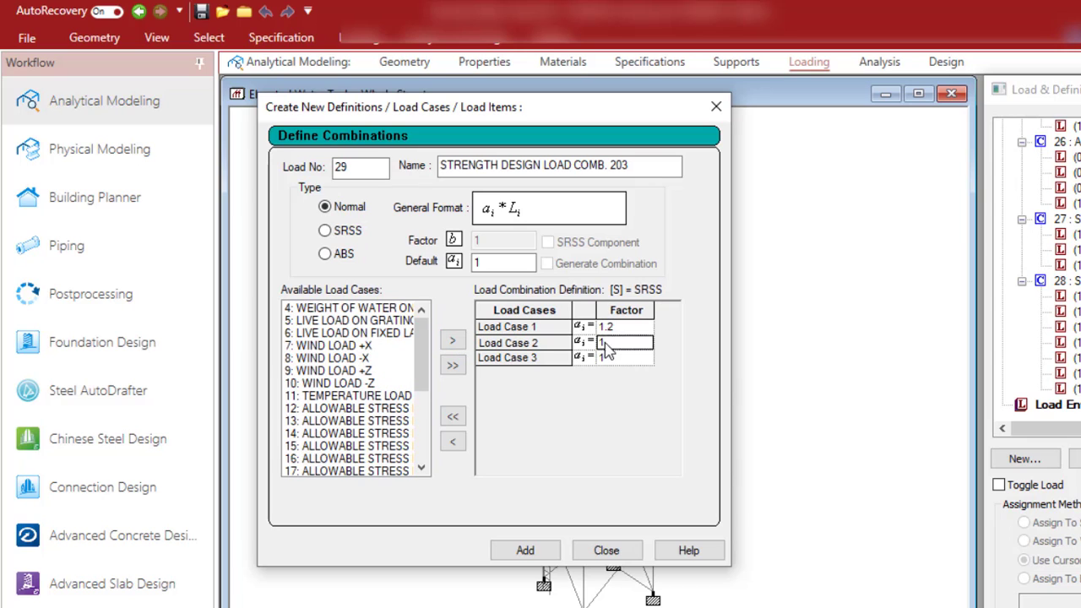
left_click(608, 358)
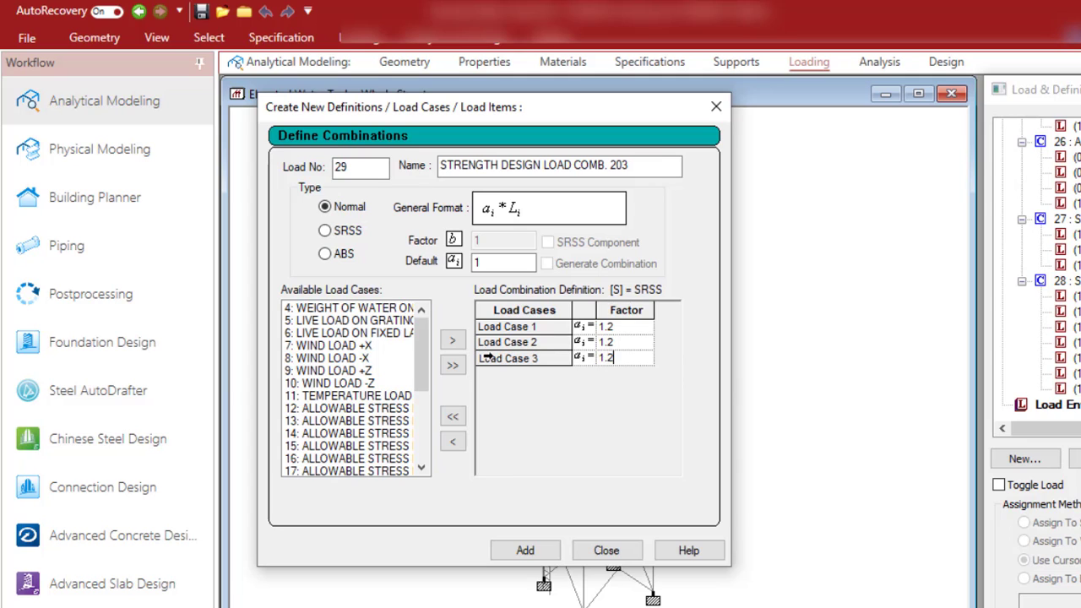
- Complete strength combination 203 with load cases 4 to 6 at factor 1 and WIND LOAD +X at 0.8, and add it to the model
left_click_drag(363, 310, 370, 335)
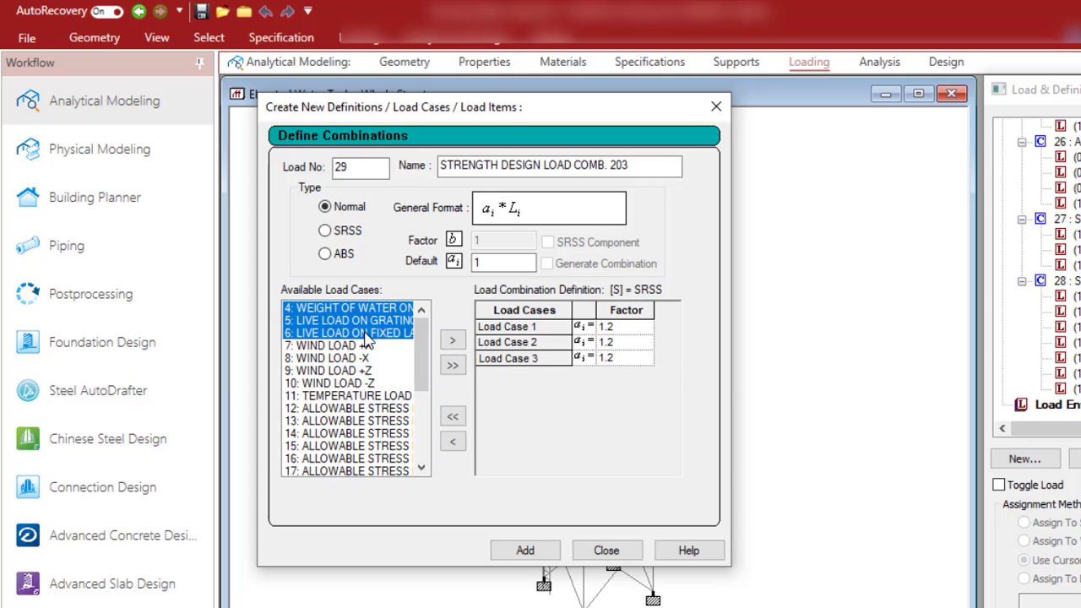
left_click(457, 348)
left_click(347, 310)
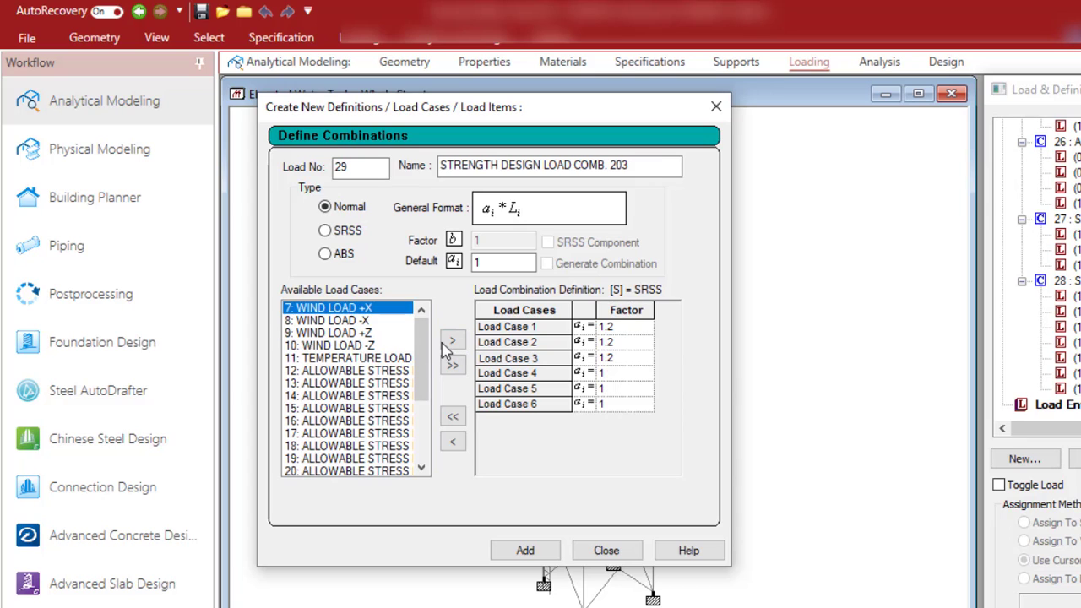
left_click(452, 341)
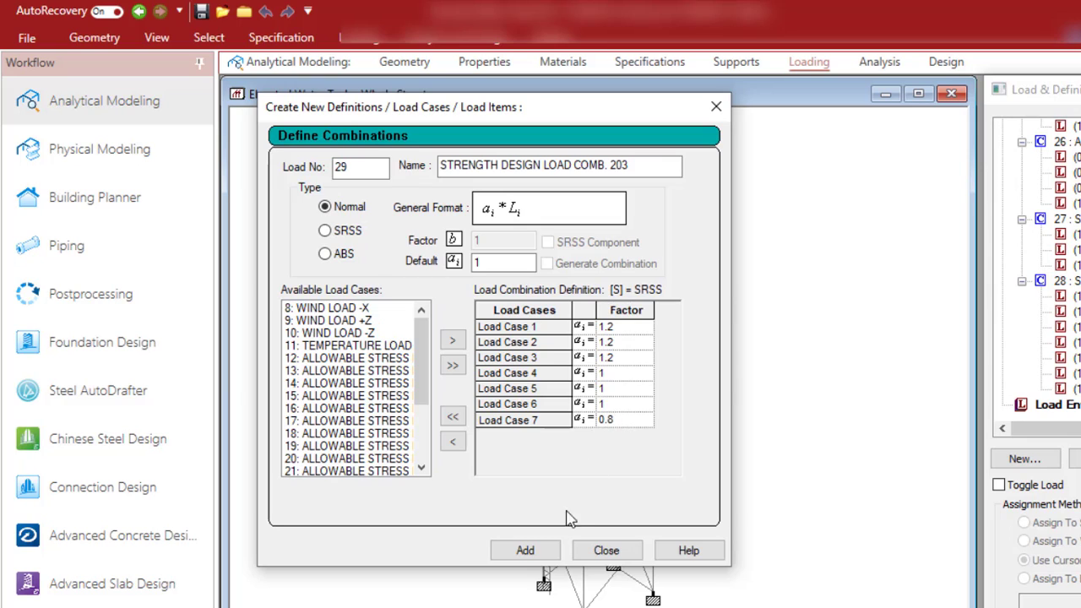
left_click(545, 554)
- Name load combination 30 STRENGTH DESIGN LOAD COMB. 204
left_click_drag(616, 164, 437, 179)
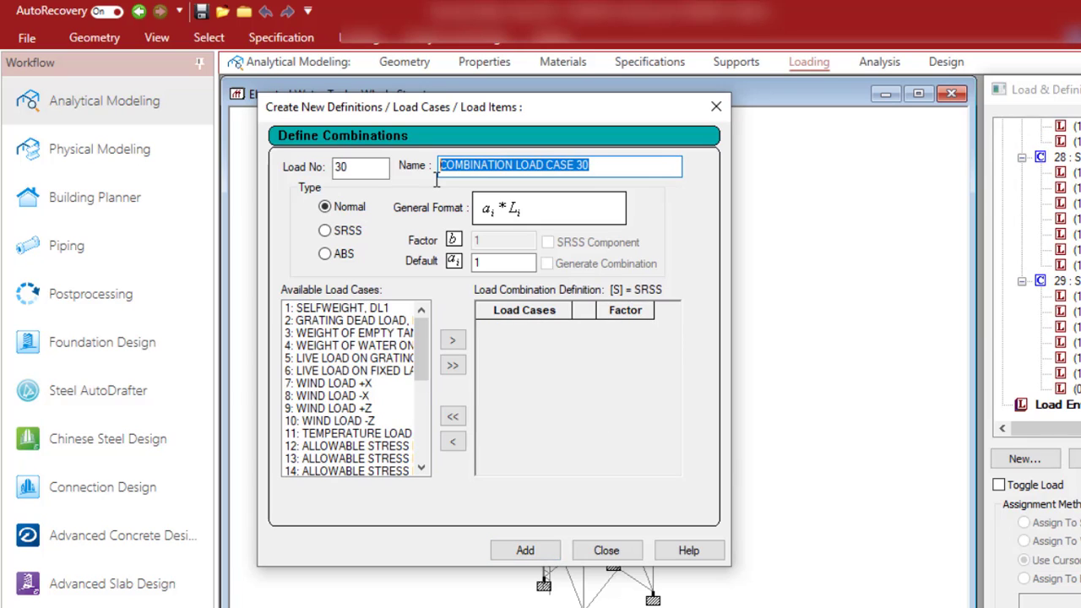
type("STRENGTH DESIGN LOAD COMB. 201")
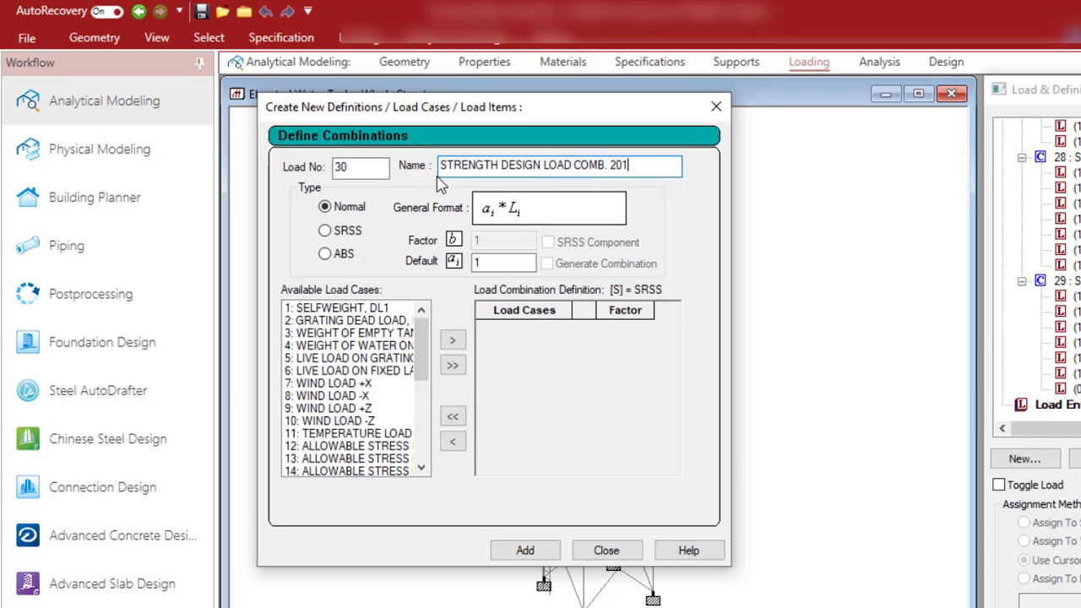
key("BackSpace")
type("4")
- Include load cases 1, 2 and 3 in strength combination 204, each with a factor of 1.2
left_click_drag(376, 308, 427, 339)
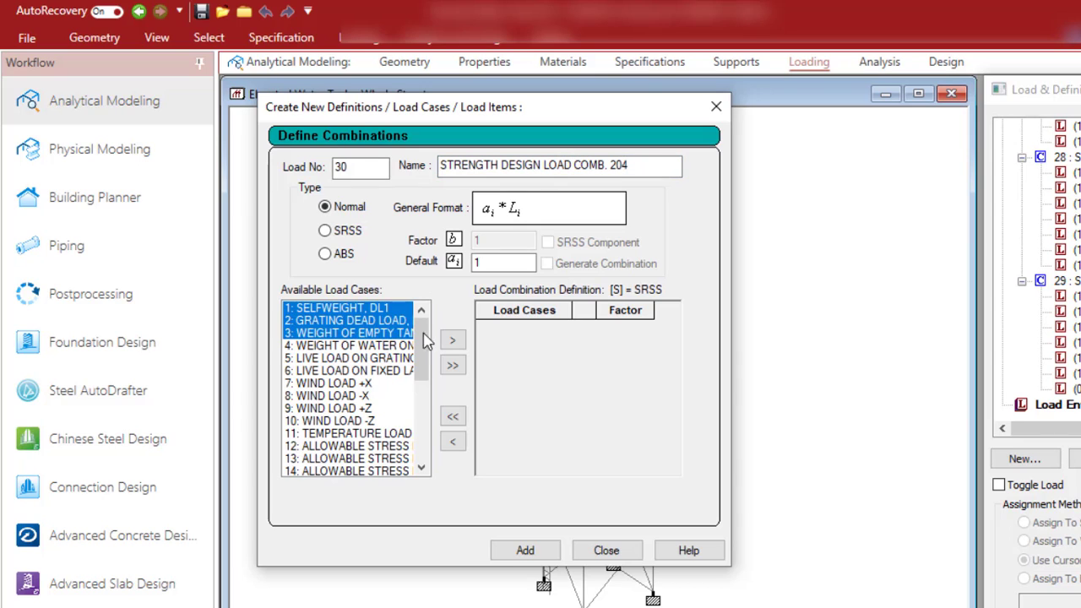
left_click(452, 339)
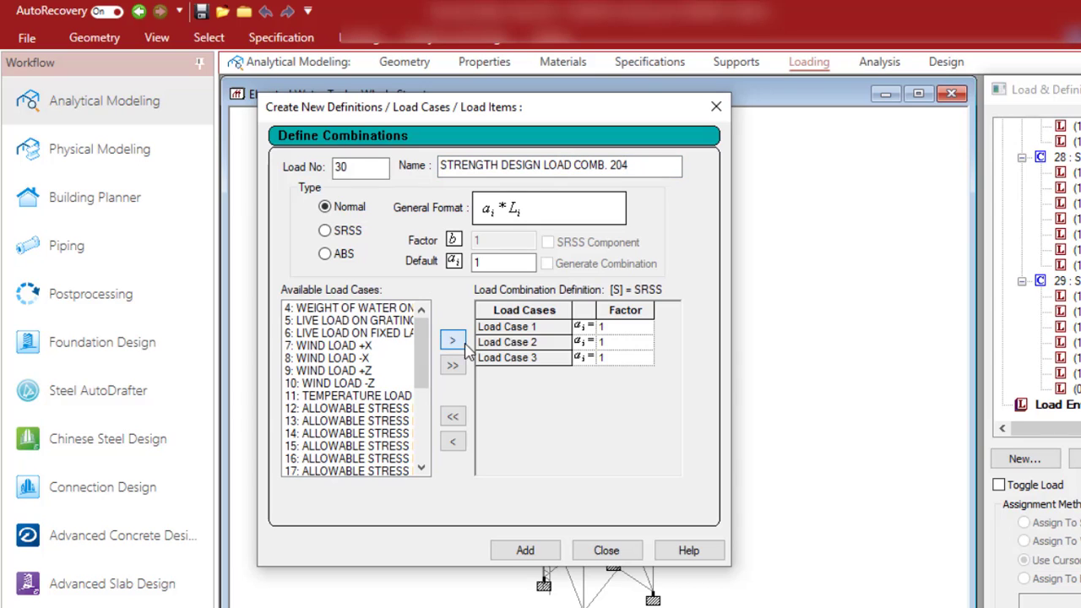
left_click(608, 342)
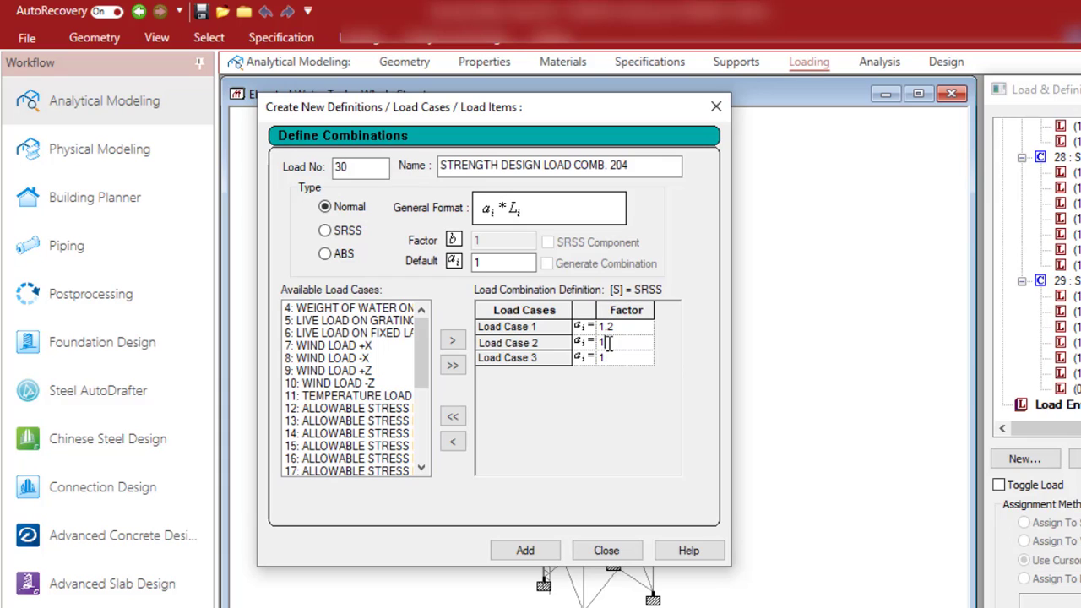
left_click(613, 362)
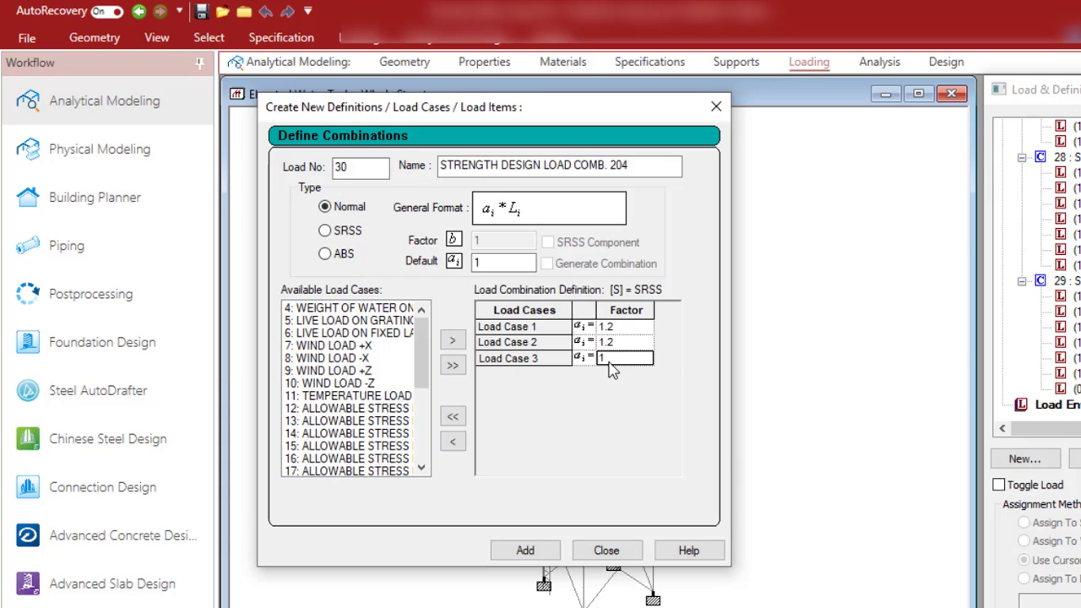
left_click(609, 359)
type(".2")
- Complete strength combination 204 with load cases 4 to 6 at factor 1 and WIND LOAD -X at 0.8, and add it to the model
left_click_drag(376, 309, 380, 334)
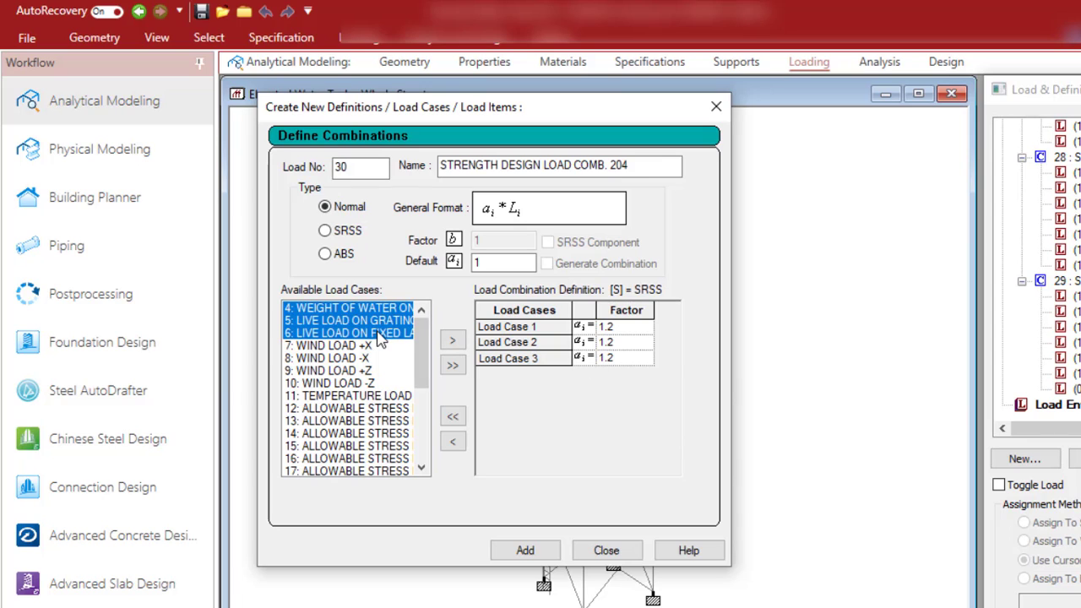
left_click(448, 341)
left_click(363, 321)
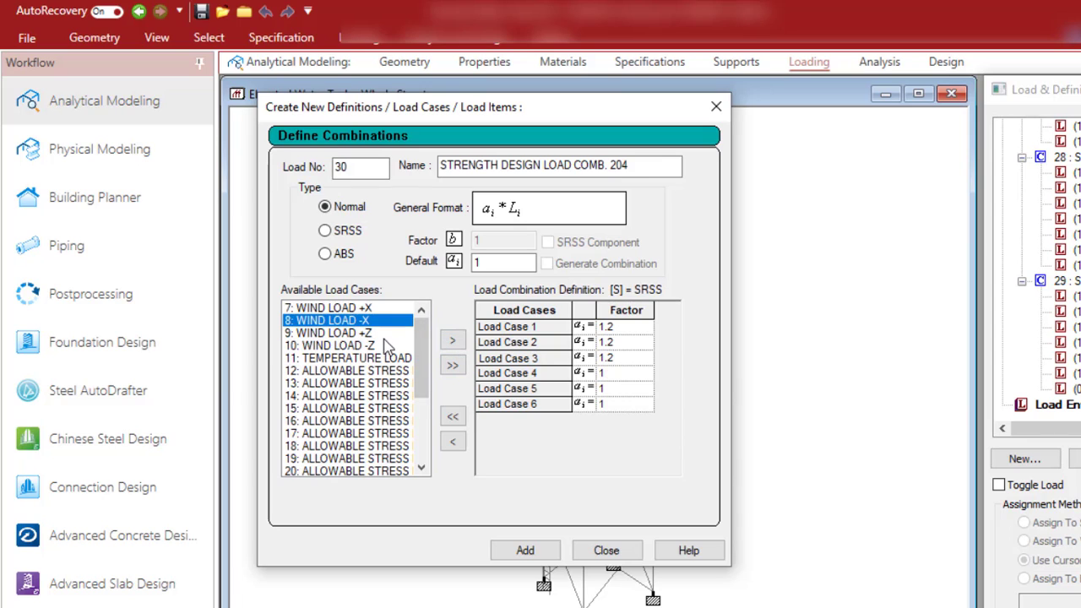
left_click(452, 341)
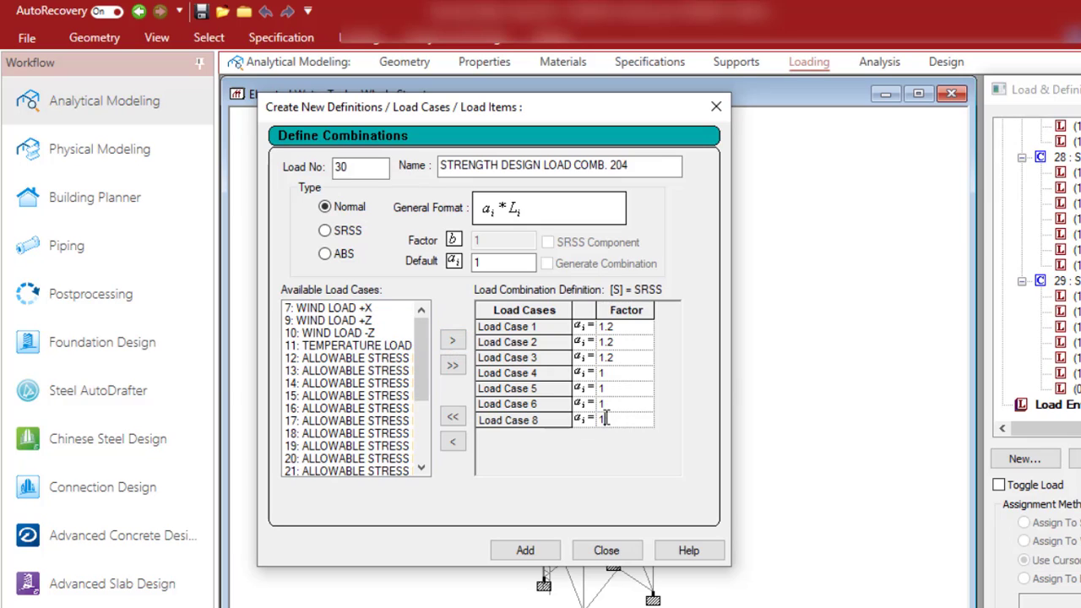
key("BackSpace")
left_click(523, 551)
- Name load combination 31 STRENGTH DESIGN LOAD COMB. 205
left_click_drag(622, 168, 427, 186)
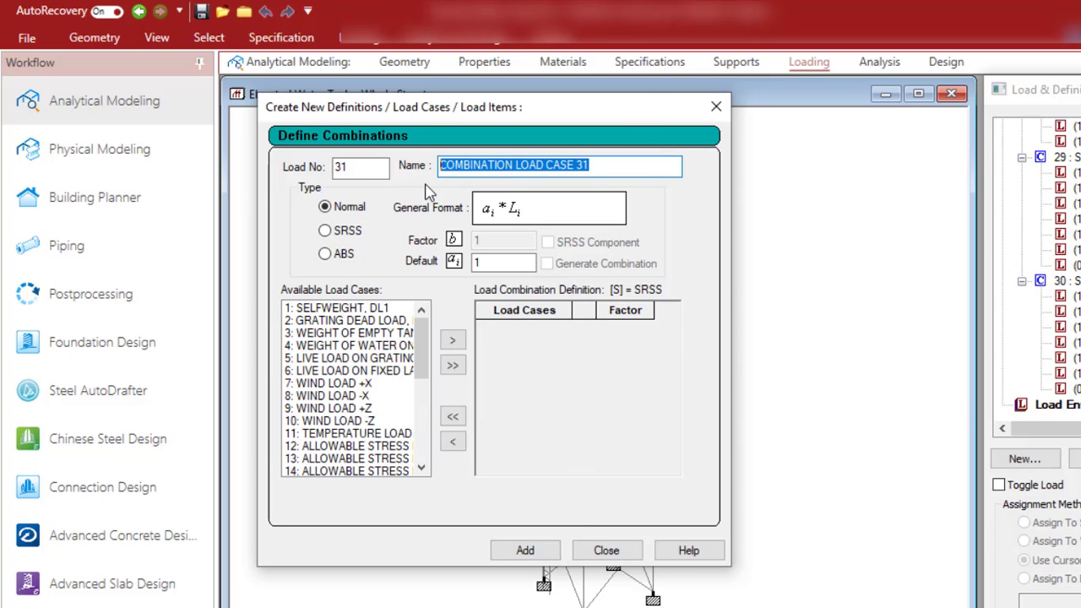
type("STRENGTH DESIGN LOAD COMB. 20")
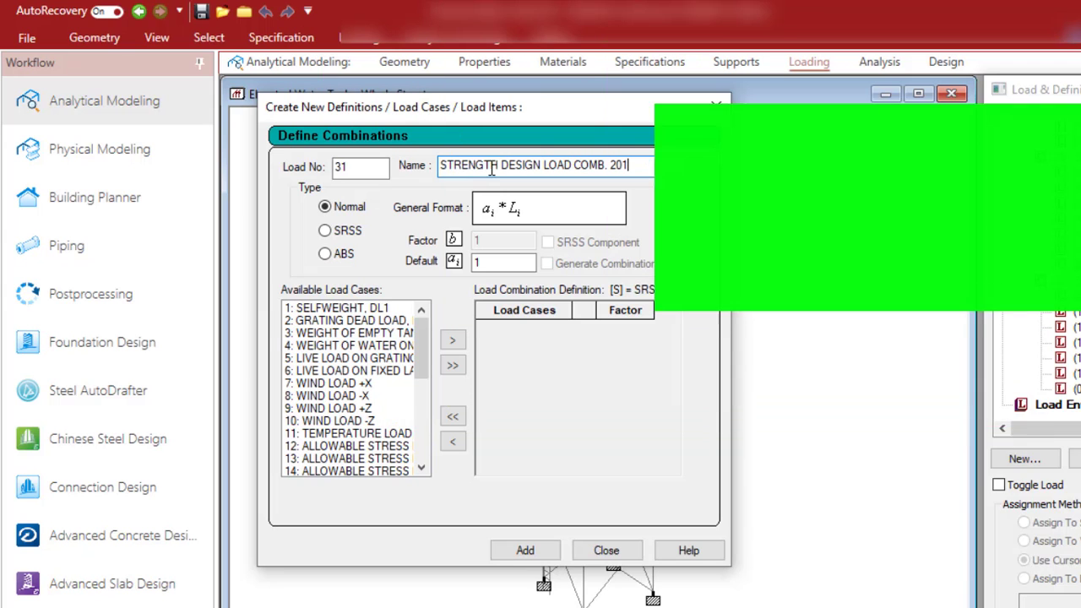
type("5")
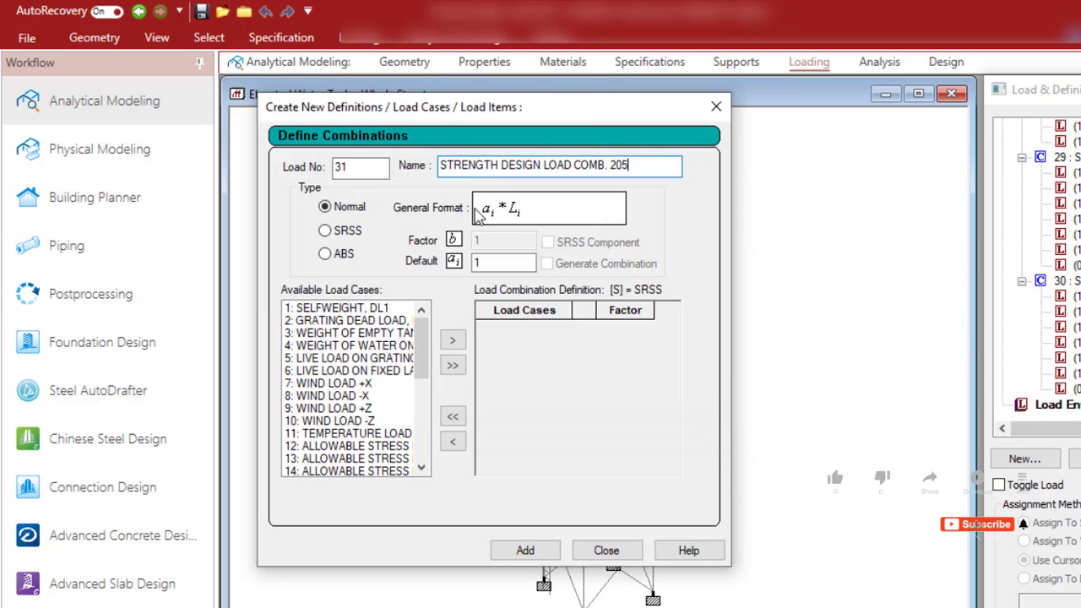
- Include load cases 1, 2 and 3 in strength combination 205, each with a factor of 1.2
left_click_drag(388, 310, 380, 336)
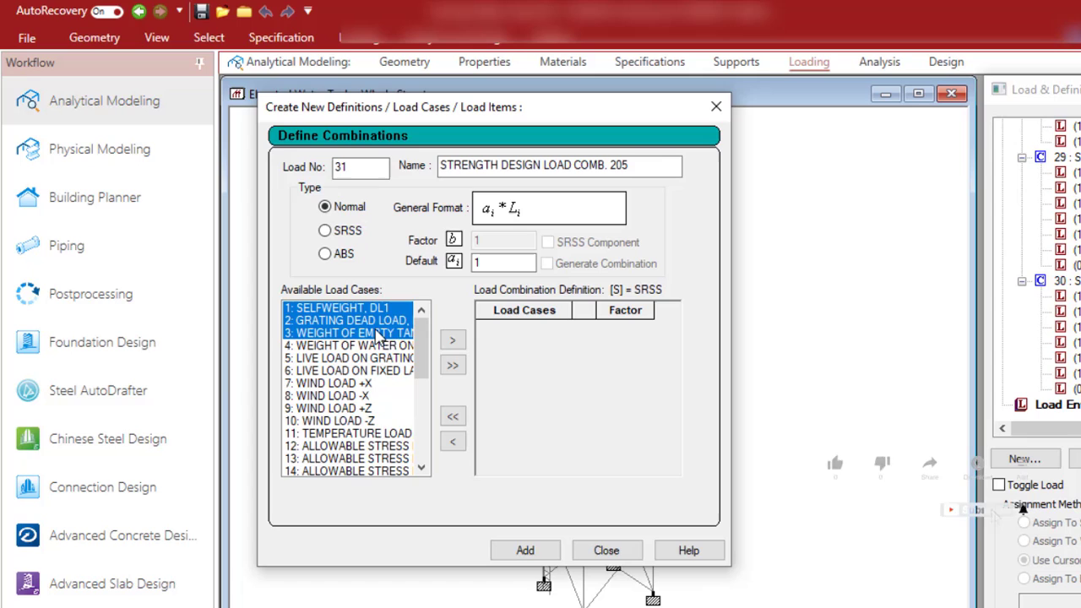
left_click(452, 340)
left_click(610, 330)
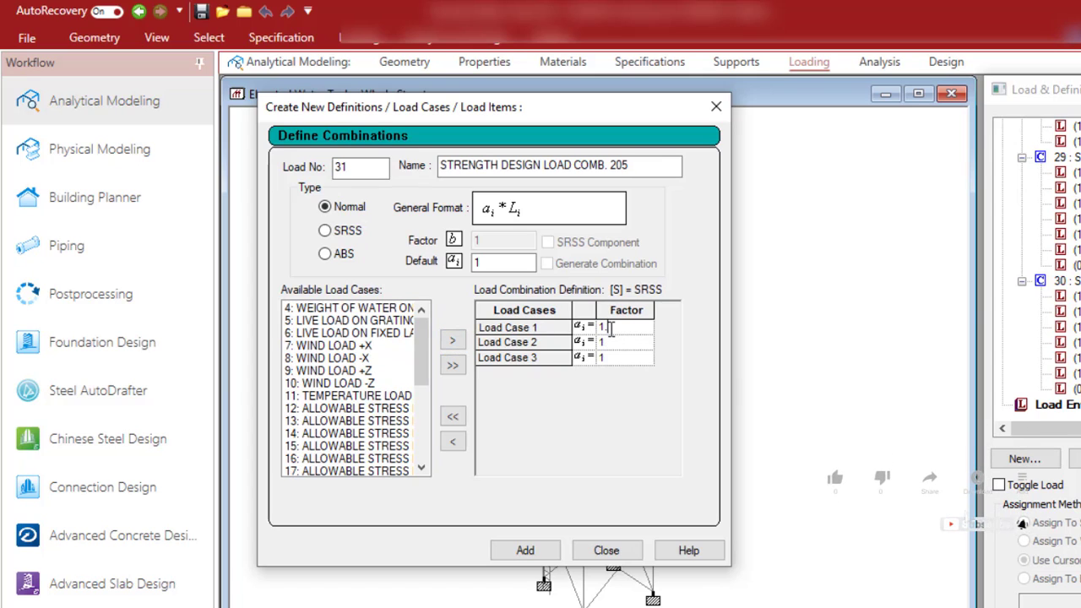
type(".2")
left_click(610, 341)
type(".")
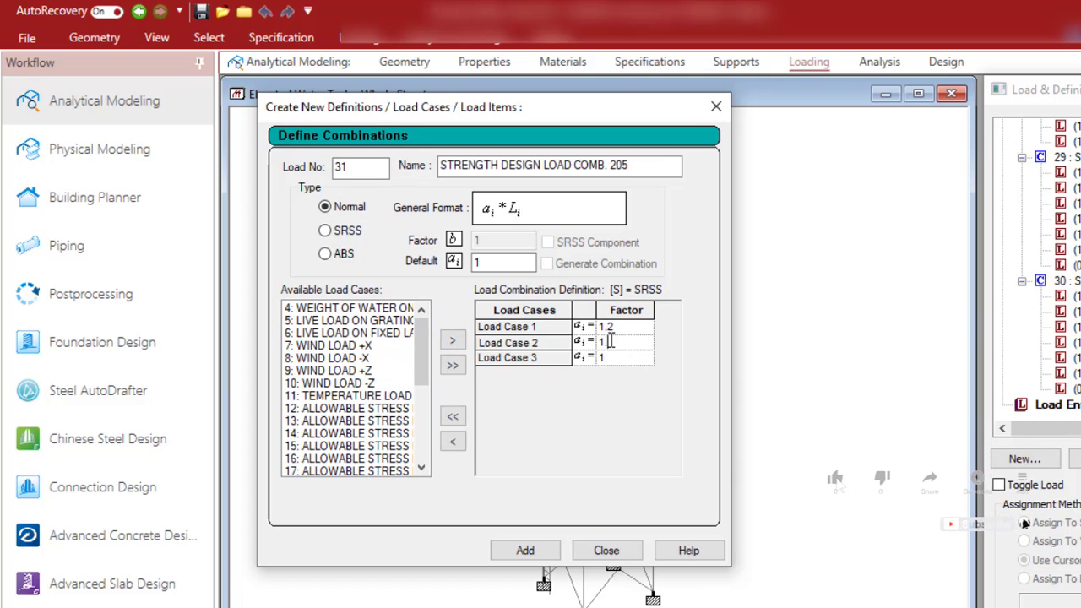
type("2")
left_click(606, 356)
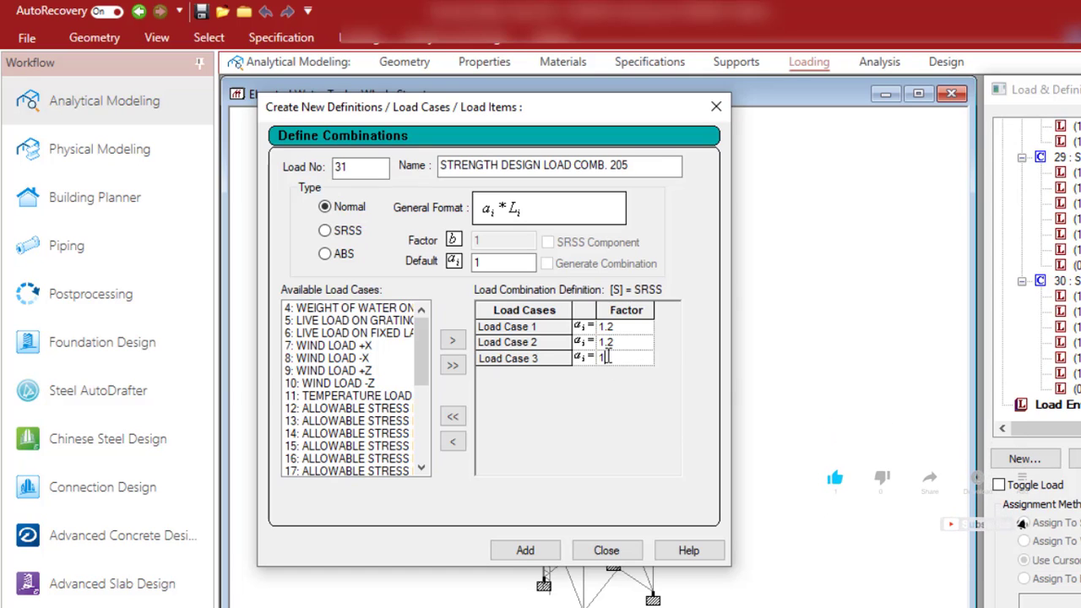
type("2")
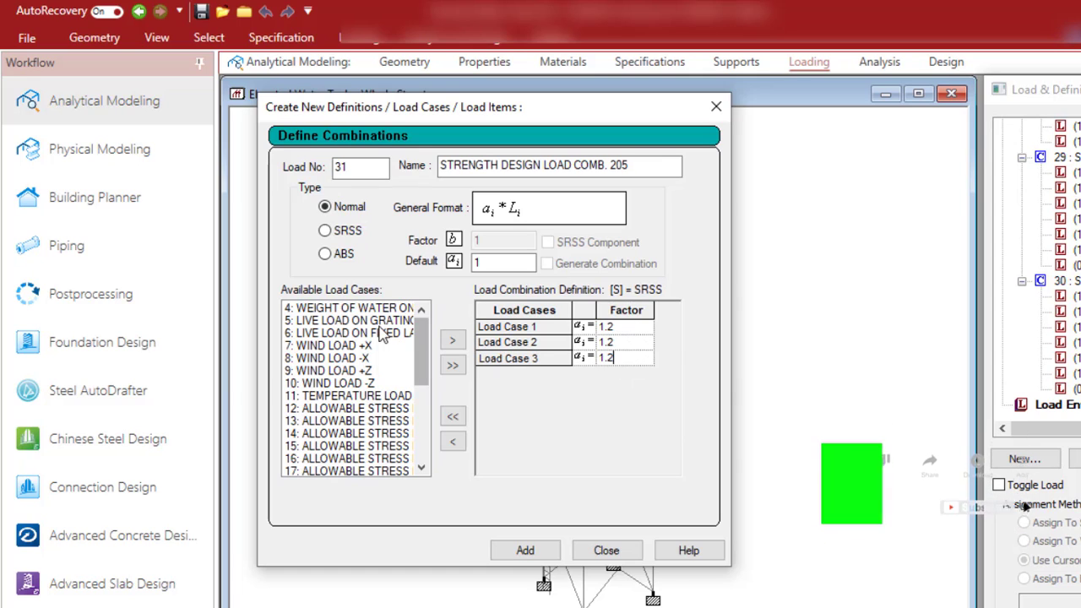
- Complete strength combination 205 with load cases 4 to 6 at factor 1 and WIND LOAD +Z at 0.8, and add it to the model
left_click_drag(372, 309, 385, 335)
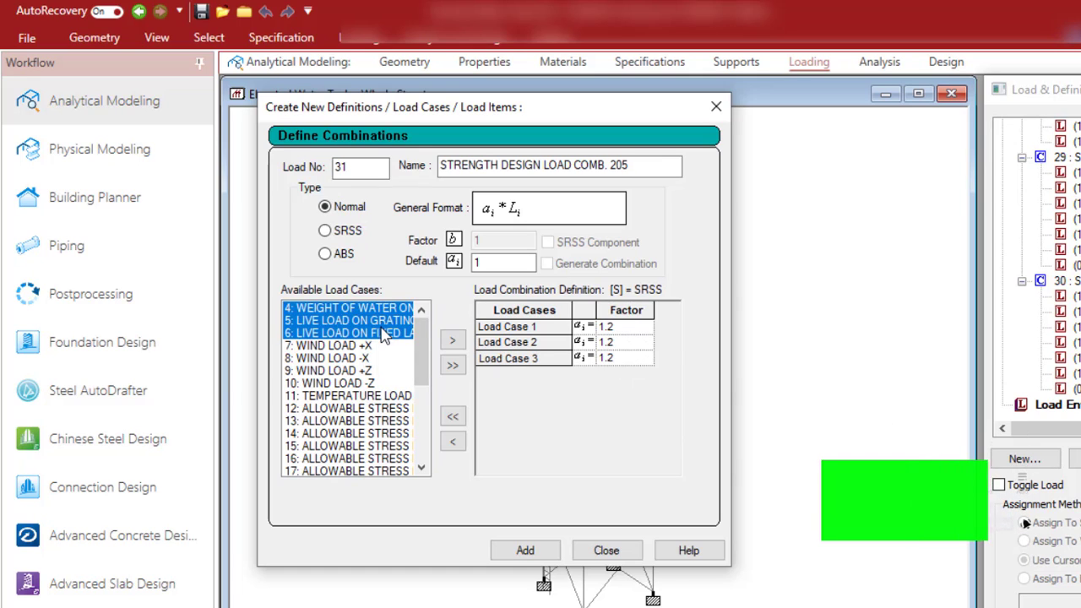
left_click(526, 550)
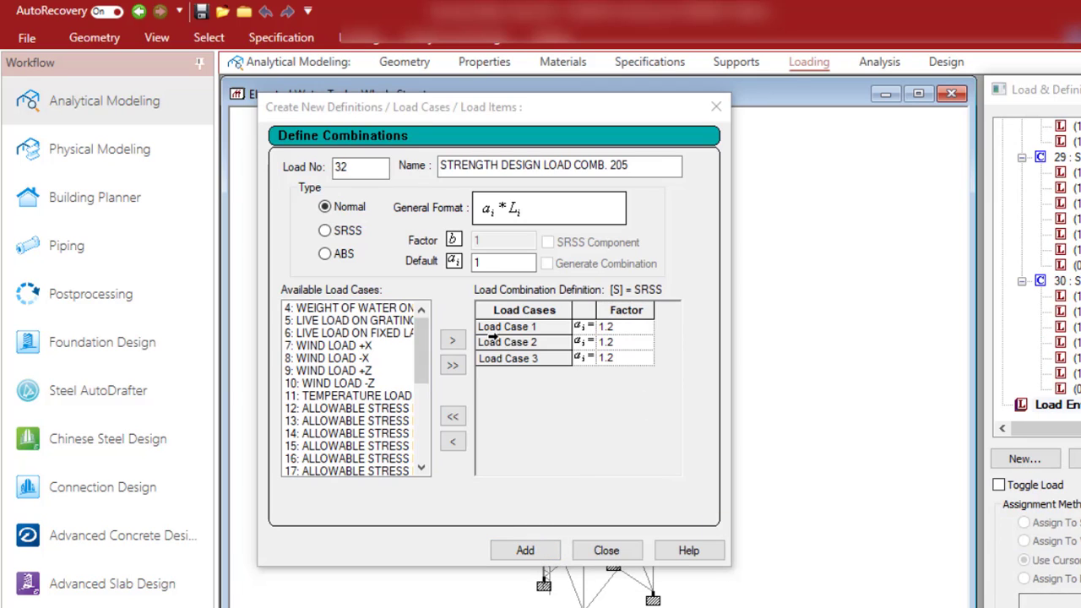
left_click_drag(369, 309, 368, 334)
left_click(452, 343)
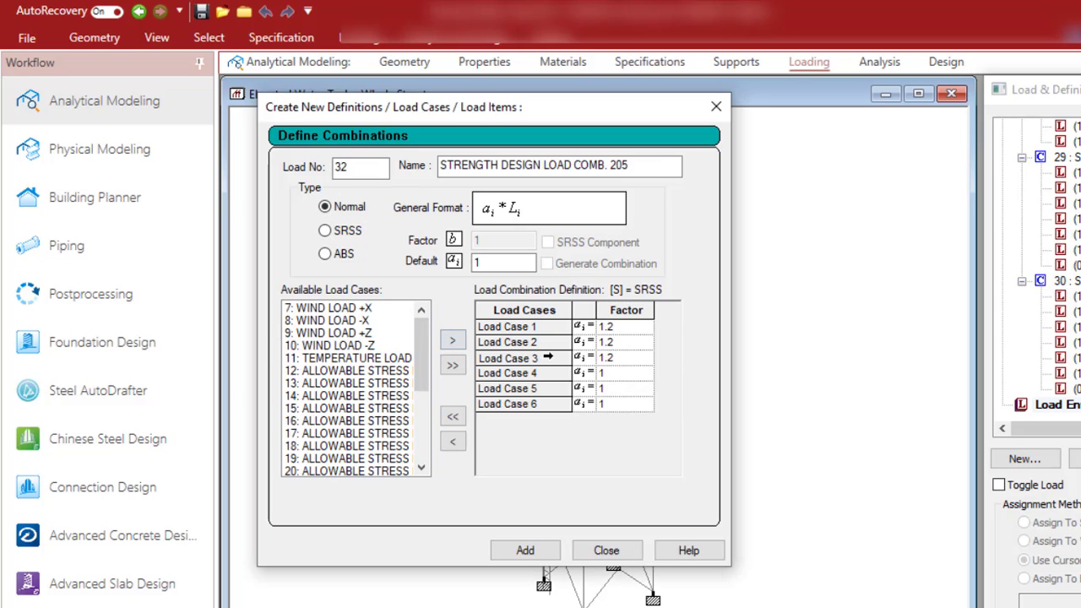
left_click(370, 334)
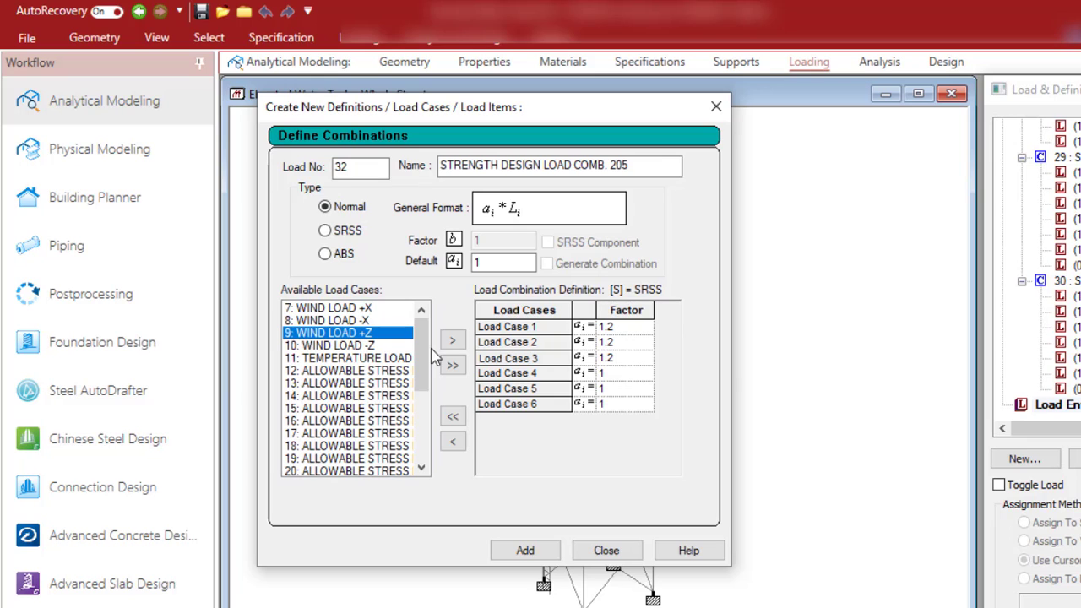
left_click(451, 340)
left_click(621, 422)
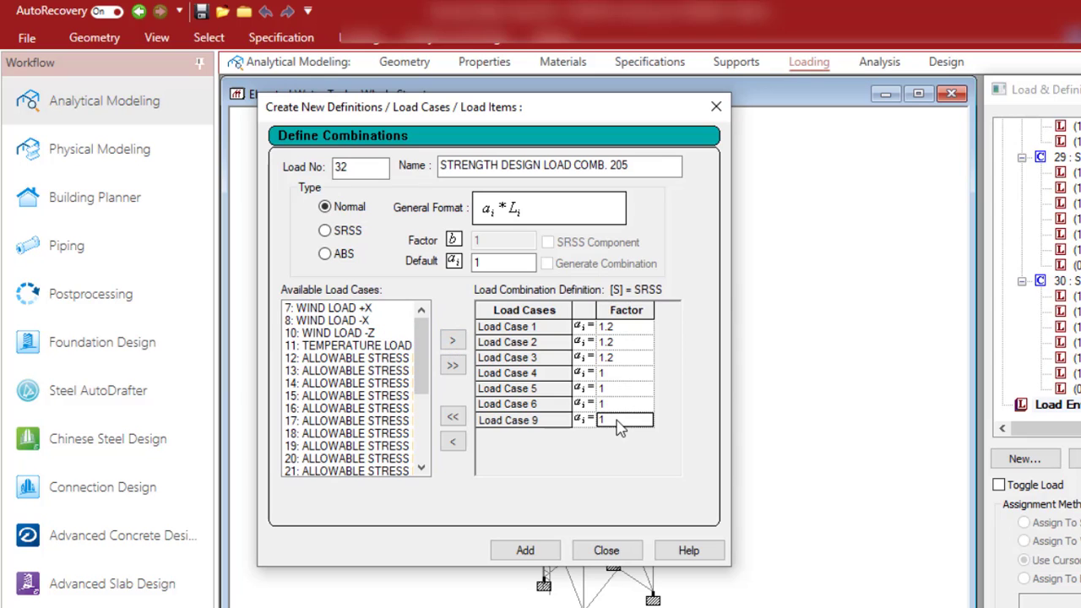
type("0.8")
left_click(525, 550)
- Name load combination 31 STRENGTH DESIGN LOAD COMB. 206 and include load cases 1, 2 and 3, each with a factor of 1.2
left_click_drag(627, 165, 403, 160)
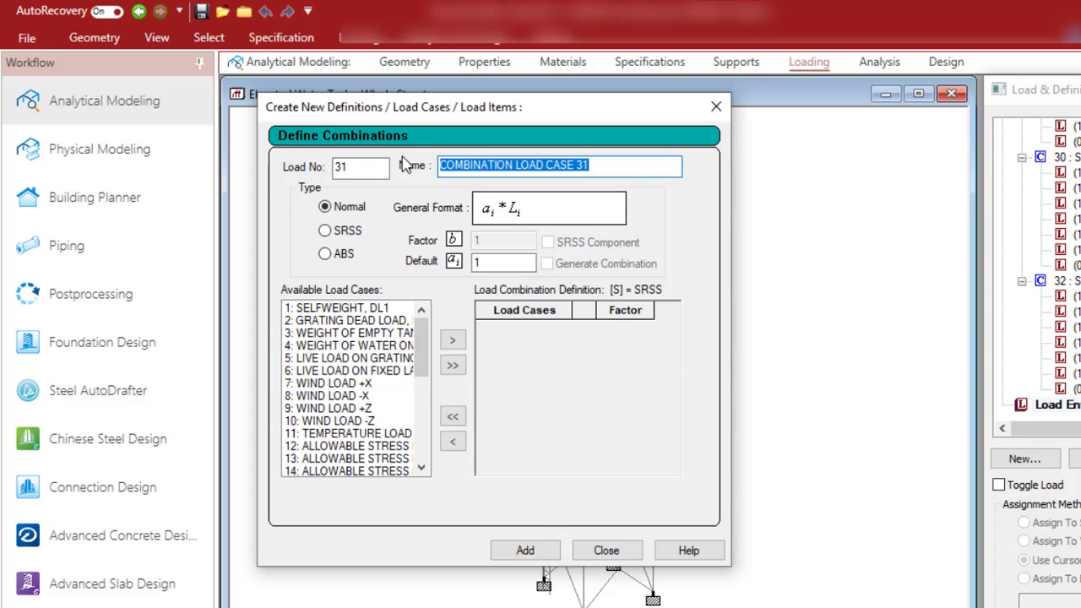
type("STRENGTH DESIGN LOAD COMB. 201")
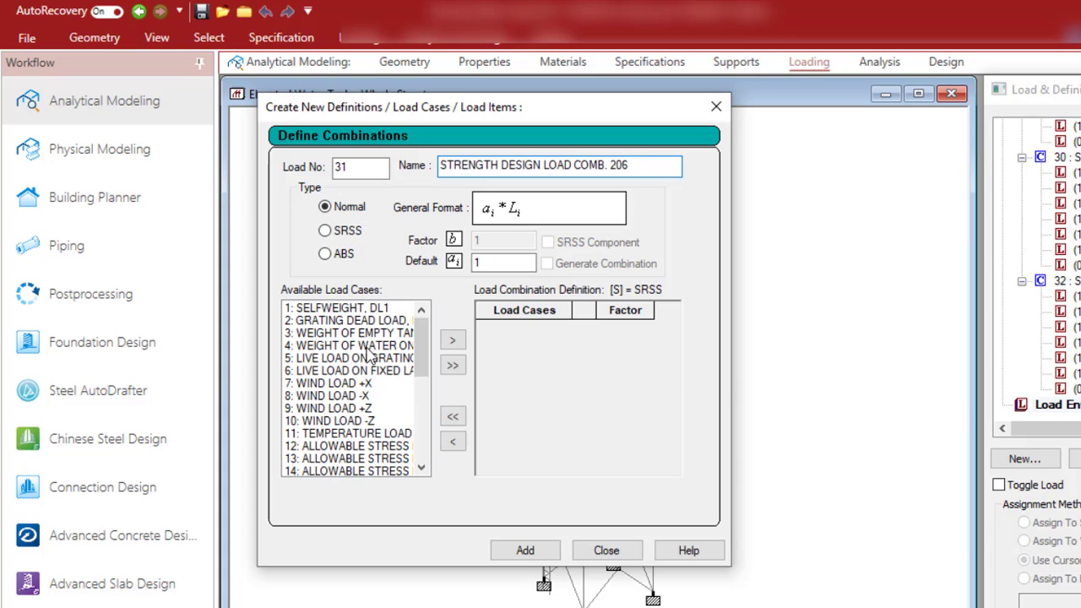
left_click_drag(371, 309, 369, 339)
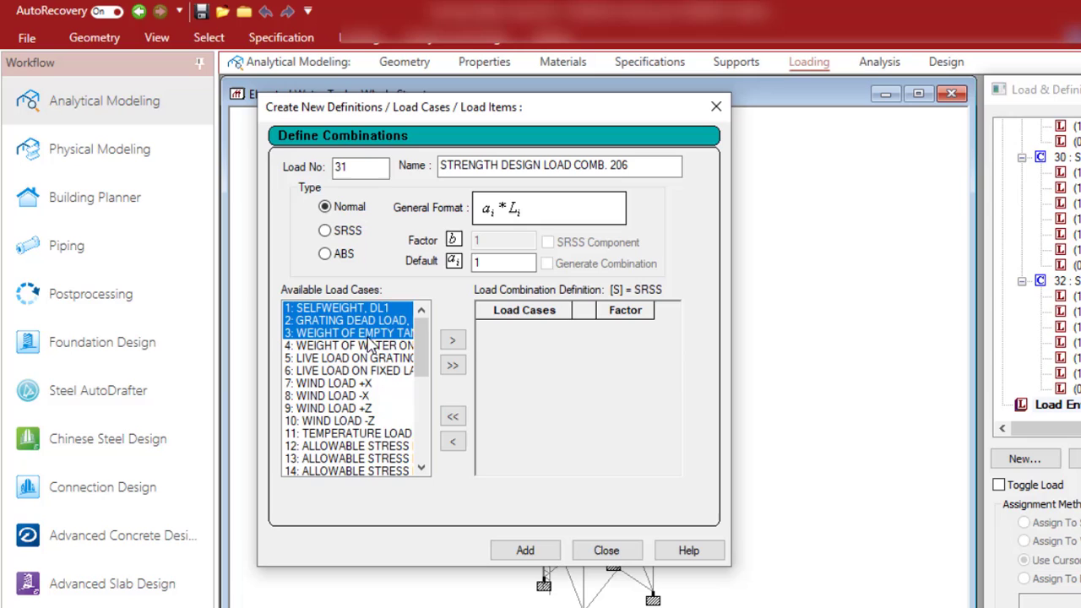
left_click(452, 339)
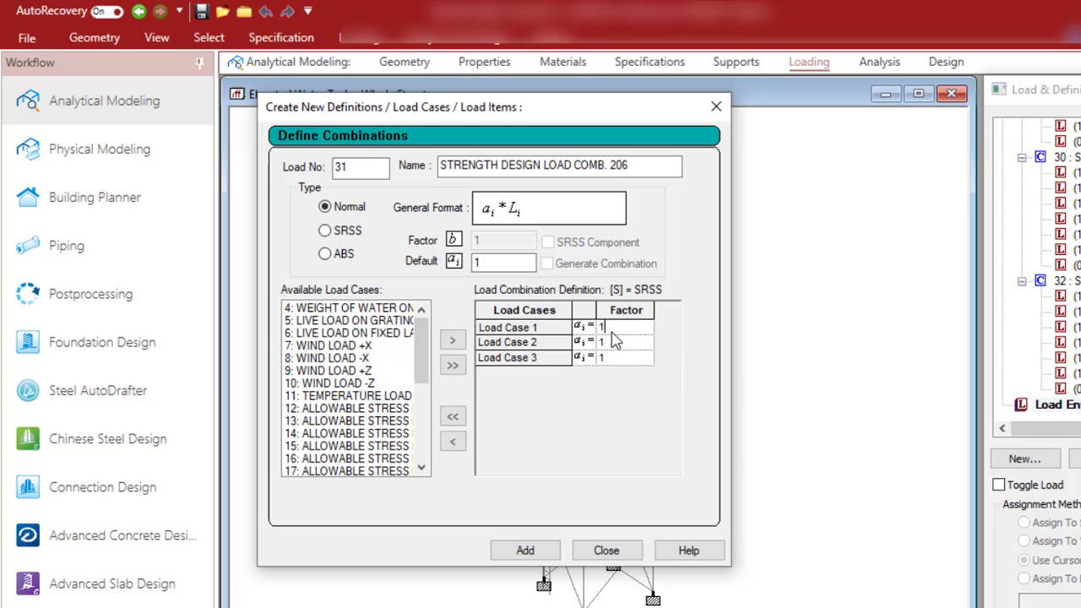
type(".2")
left_click(613, 343)
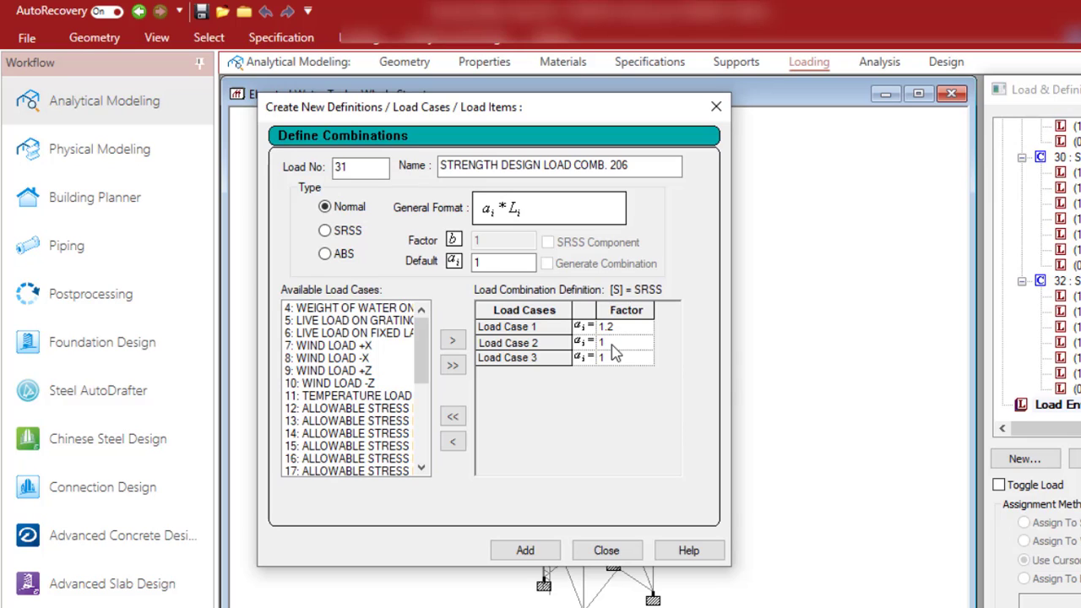
left_click(616, 358)
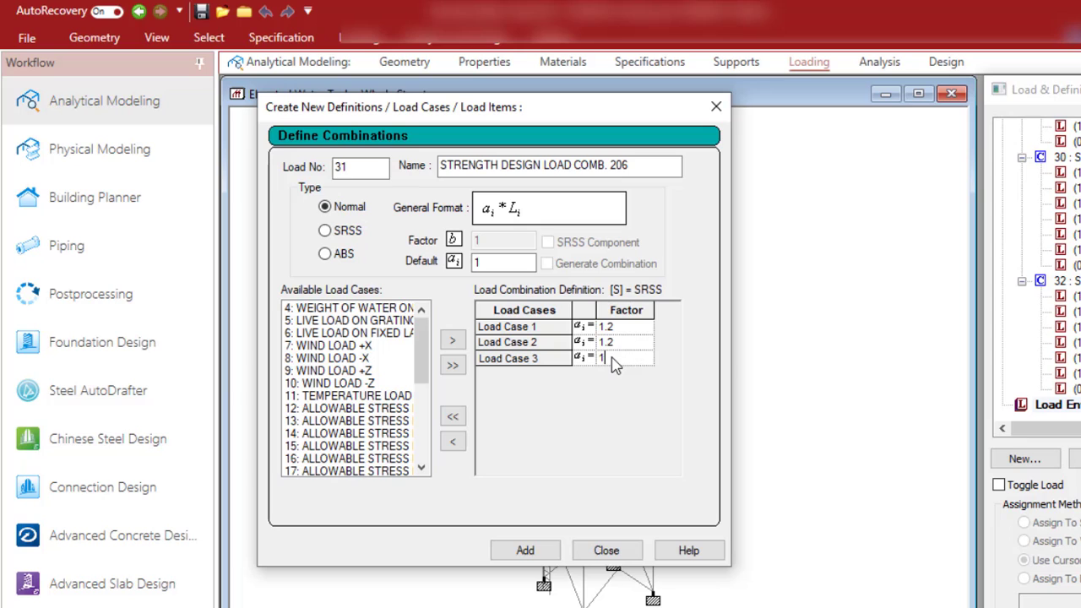
type(".2")
- Complete strength combination 206 with load cases 4 to 6 at factor 1 and WIND LOAD -Z at 0.8, and add it to the model
left_click(369, 310)
left_click(372, 333, "shift")
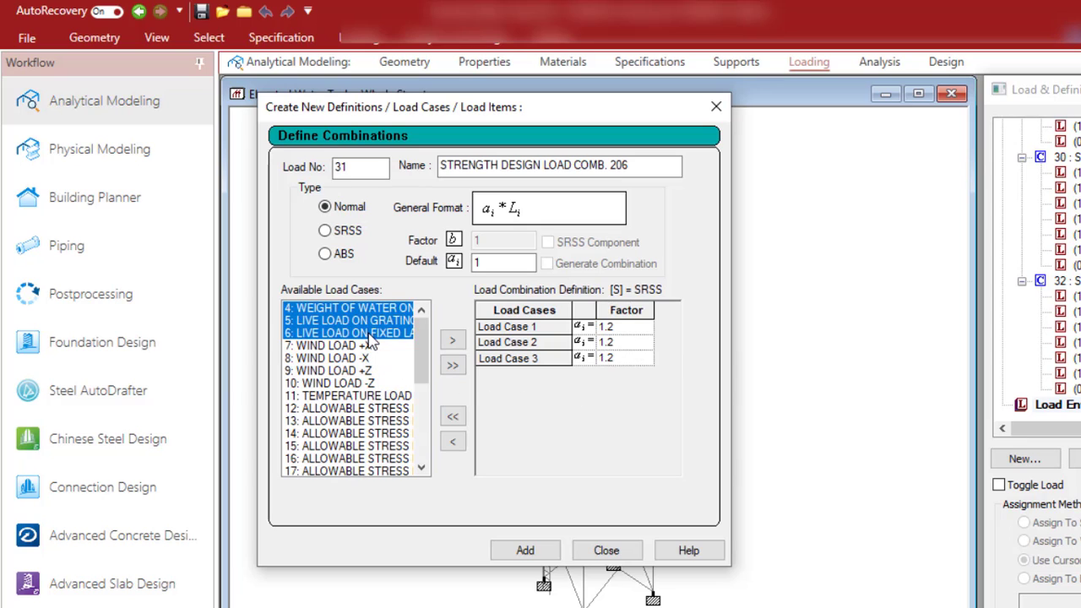
left_click(452, 339)
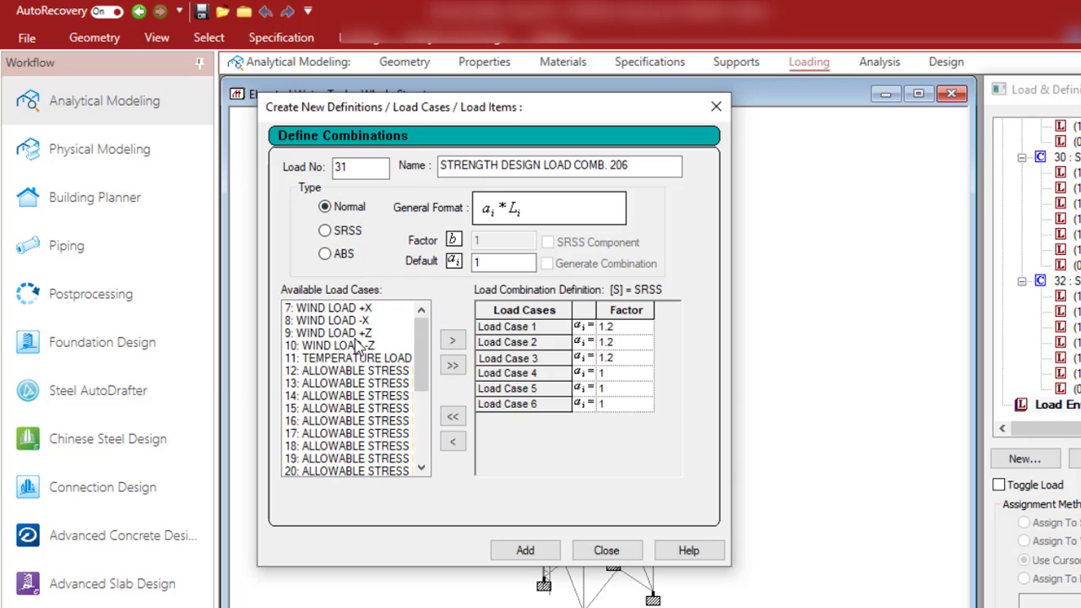
left_click(359, 346)
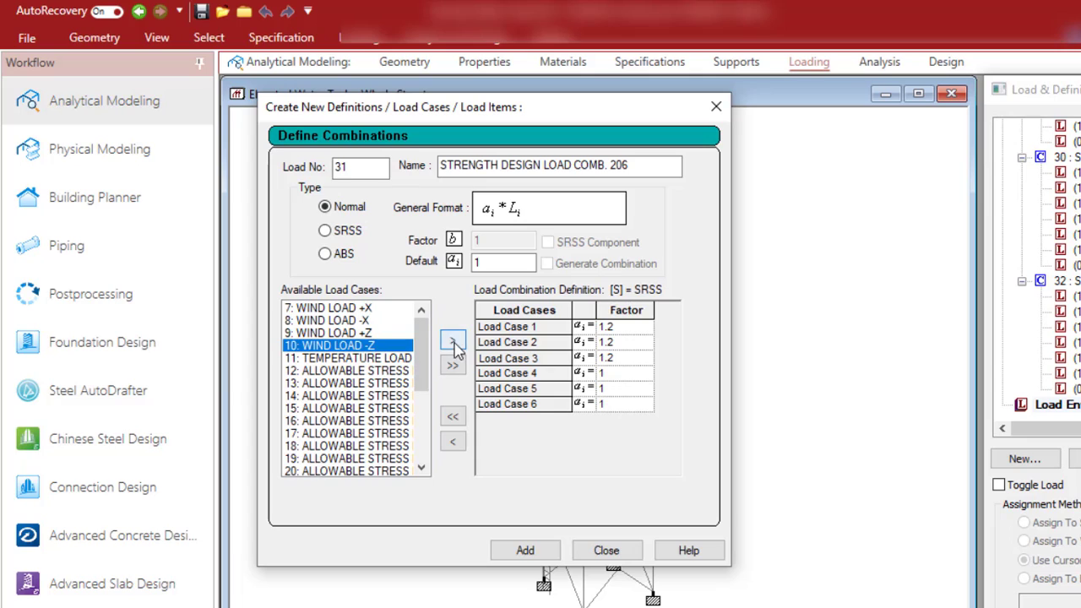
left_click(452, 340)
left_click(614, 420)
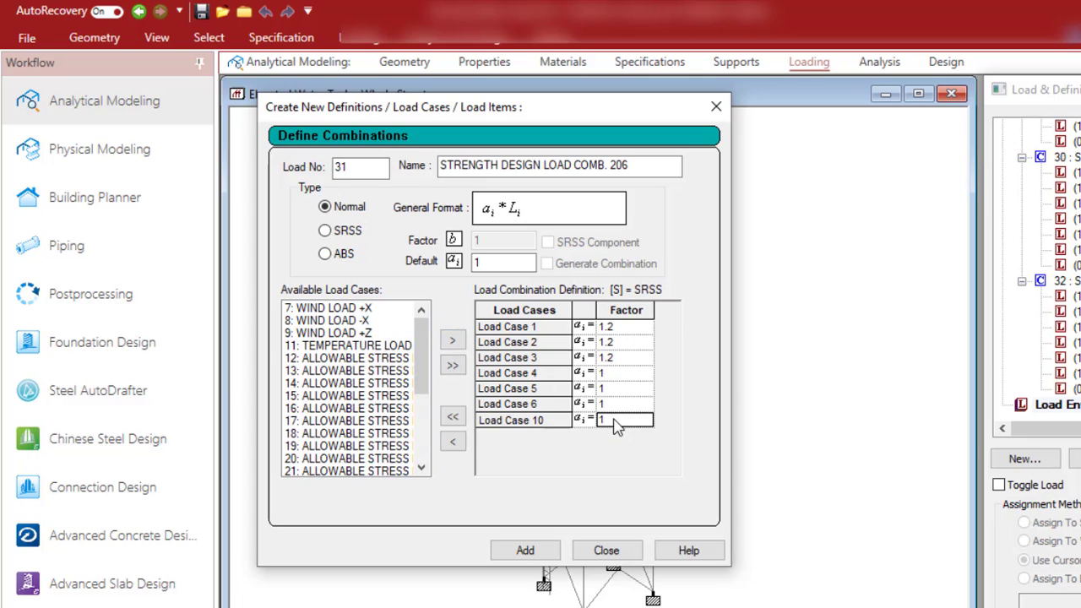
key("BackSpace")
type("0.8")
left_click(540, 553)
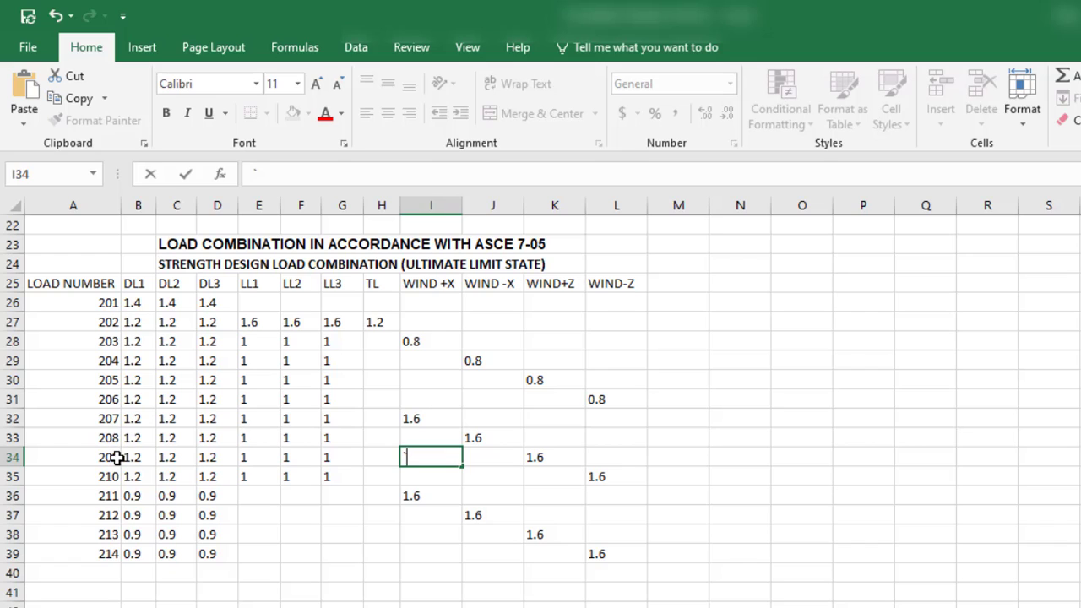
- Review the spreadsheet's factor rows from combination 206 onward and switch back to the Elevated Water Tank.STD model in STAAD.Pro
left_click_drag(117, 457, 596, 478)
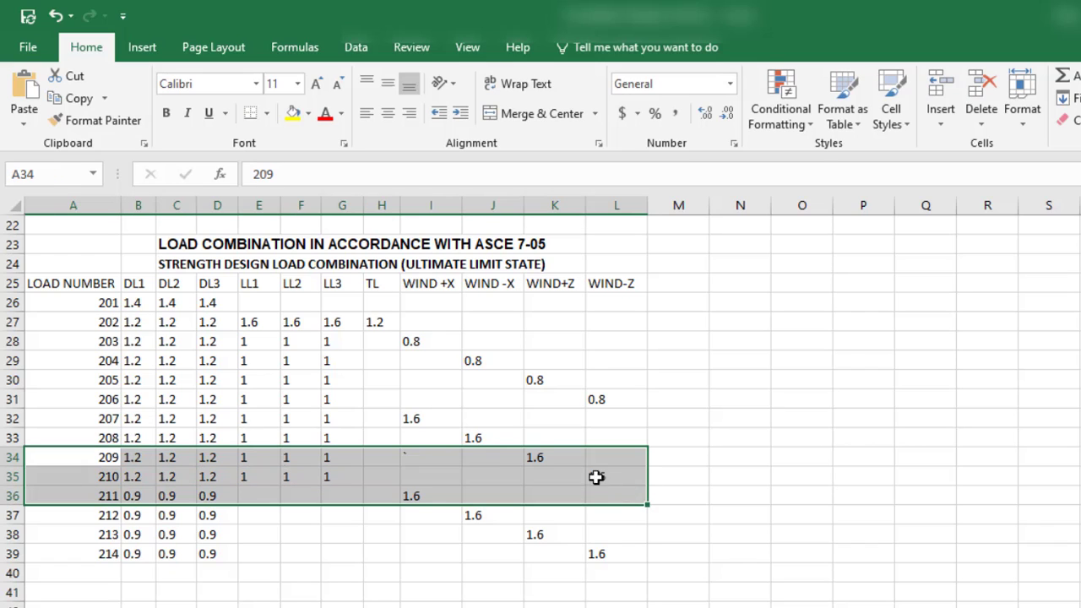
key("ctrl+v")
left_click_drag(597, 400, 126, 401)
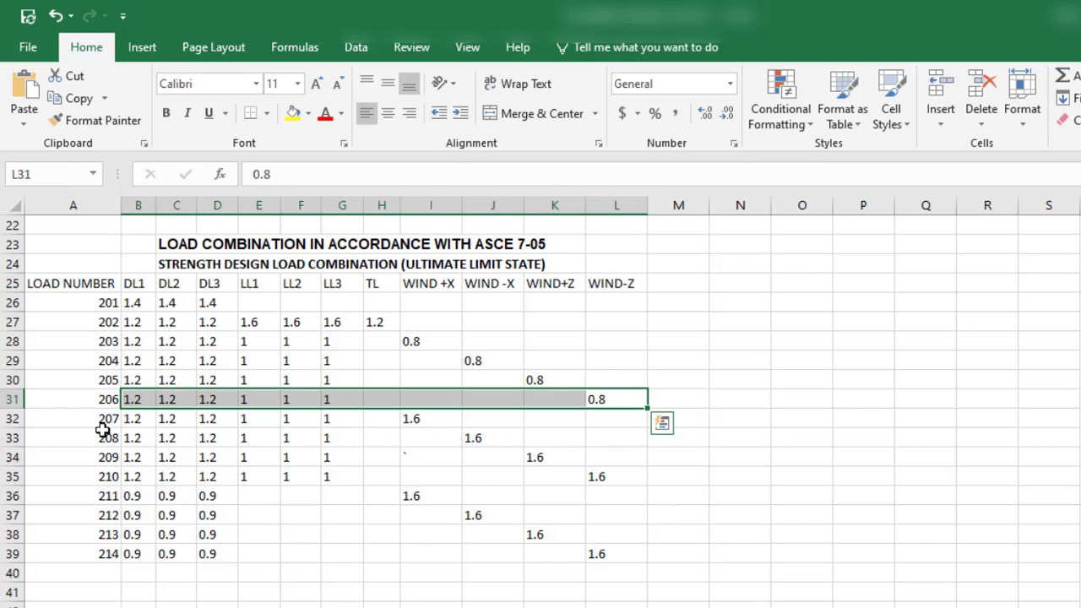
left_click(102, 431)
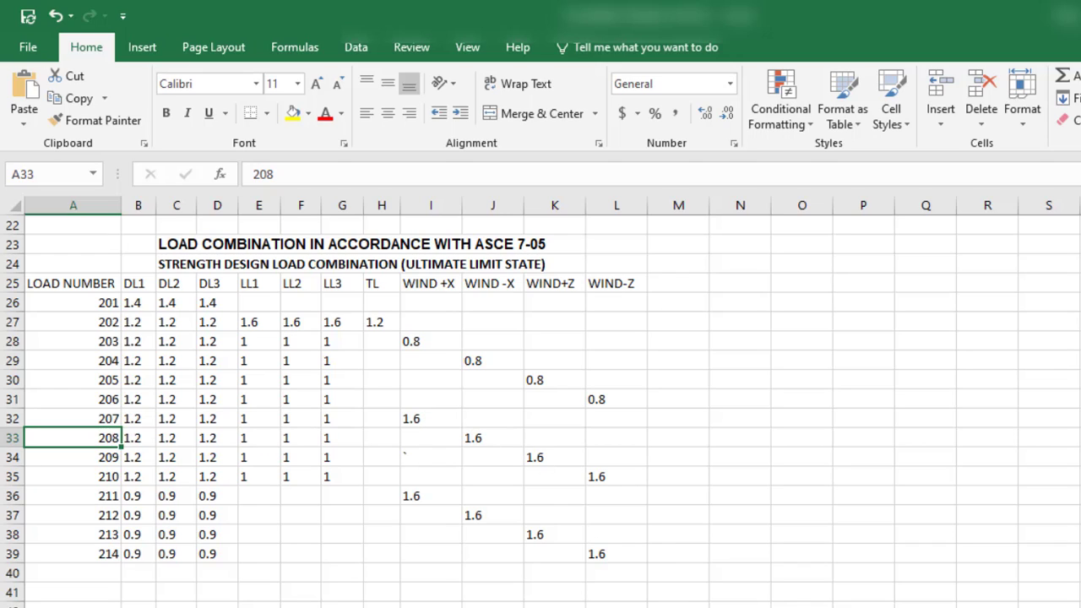
mouse_move(768, 607)
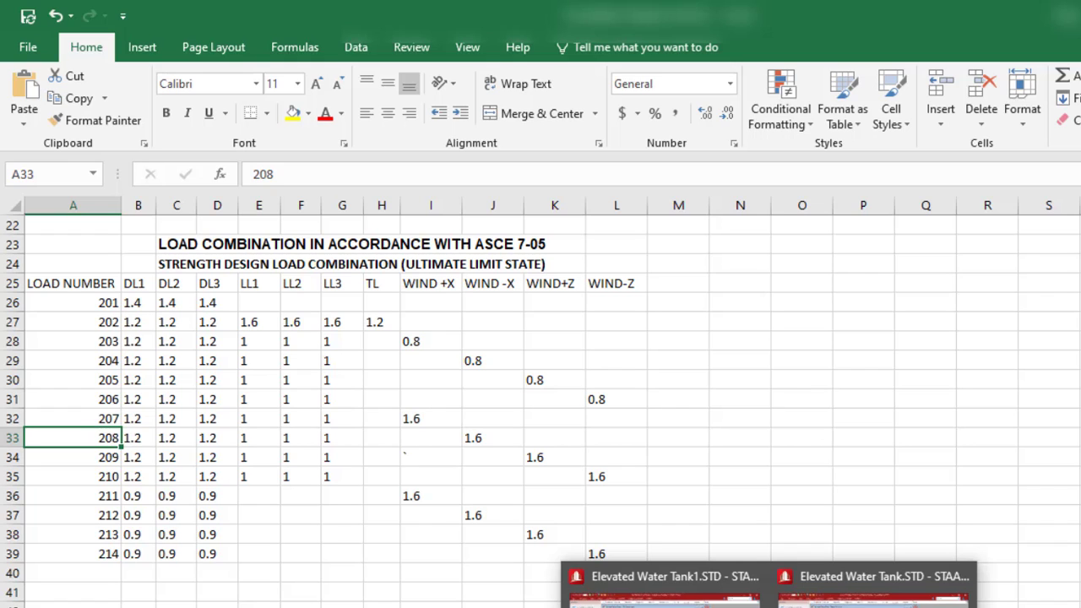
left_click(874, 591)
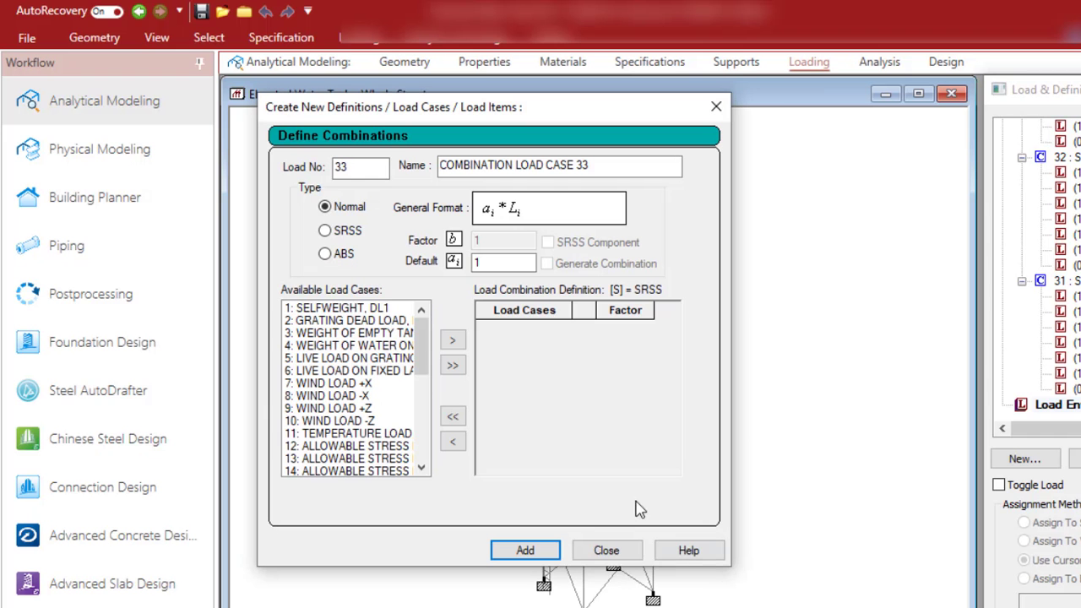
- Include load cases 1, 2 and 3 in load combination 33, each with a factor of 1.2
left_click_drag(356, 312, 349, 335)
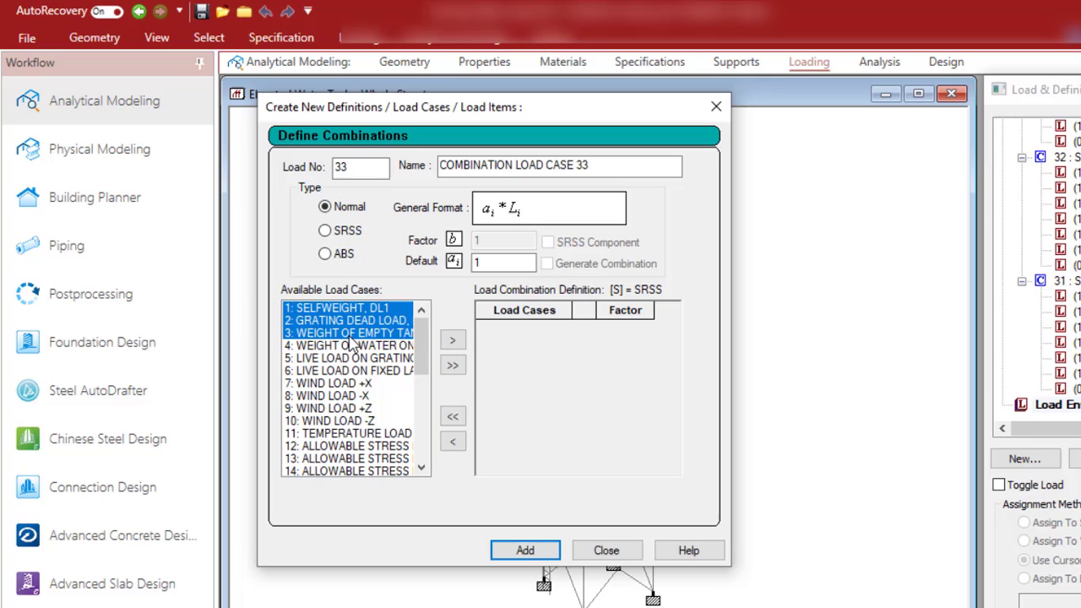
left_click(452, 340)
left_click(607, 333)
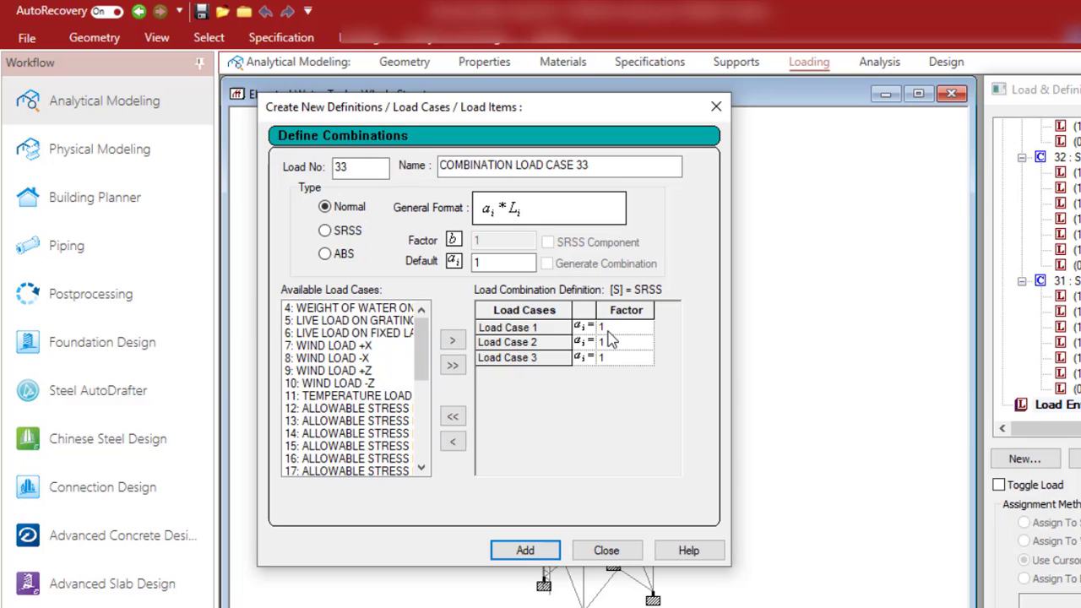
type(".2")
left_click(611, 342)
type(".")
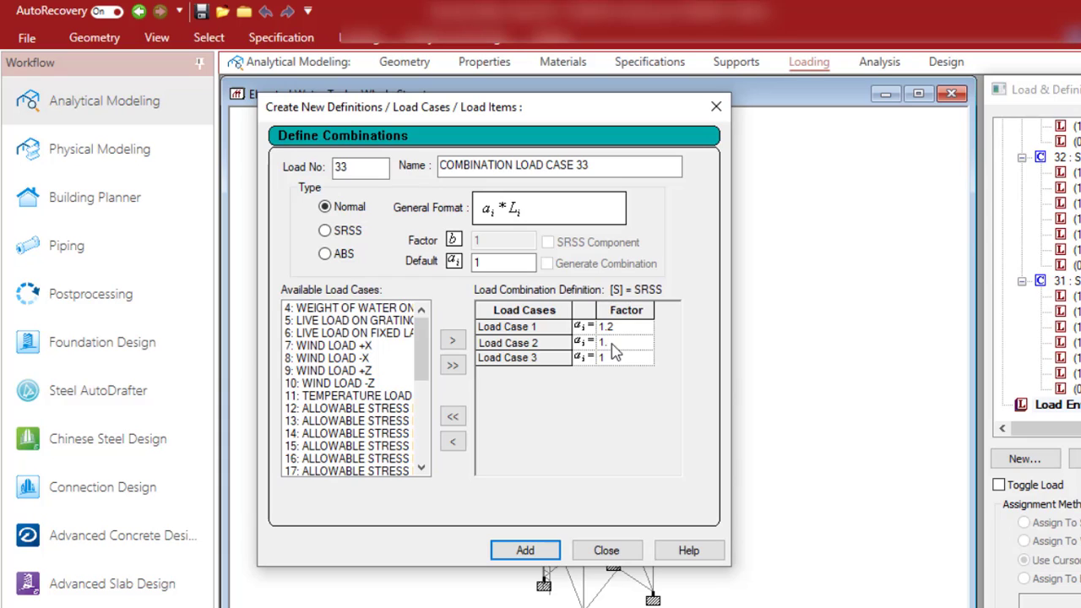
type("2")
left_click(610, 358)
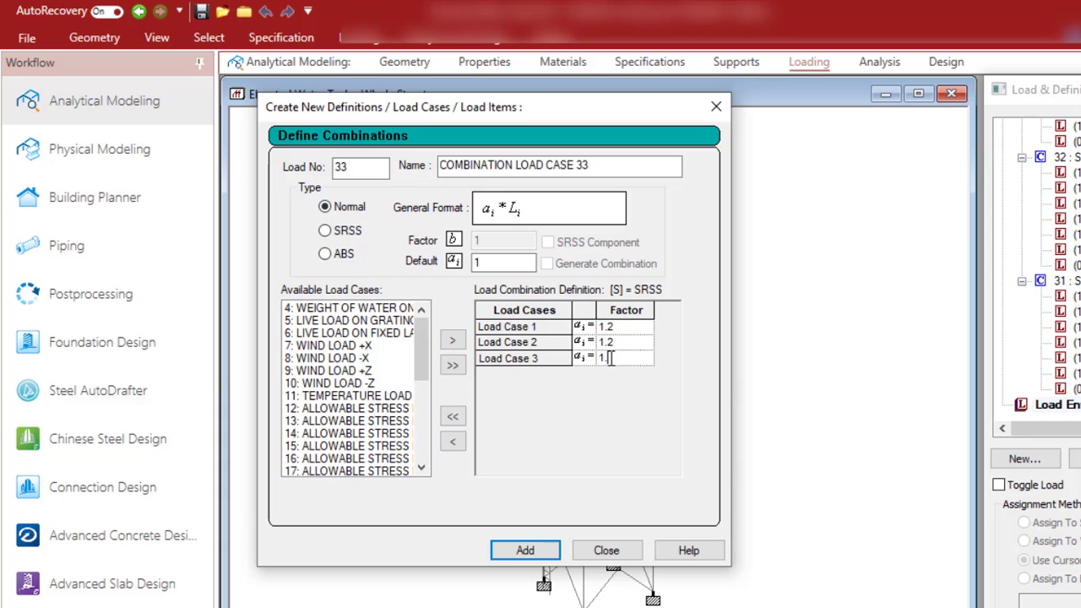
left_click(594, 484)
- Check the spreadsheet's factors and include load cases 4 to 6 at factor 1 and WIND LOAD +X at 1.6 in load combination 33
key("alt+Tab")
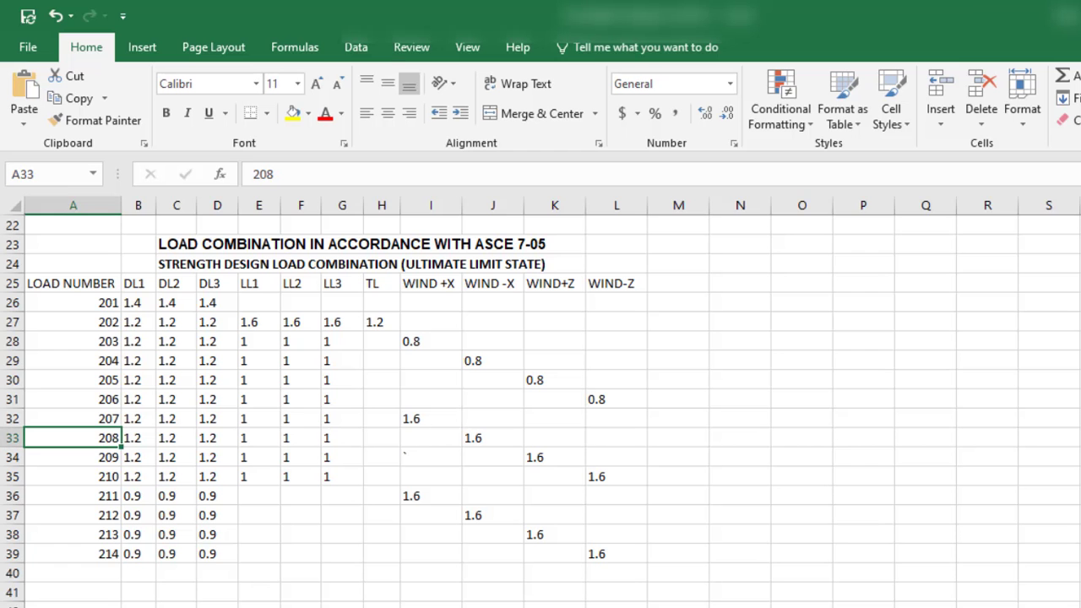
key("alt+Tab")
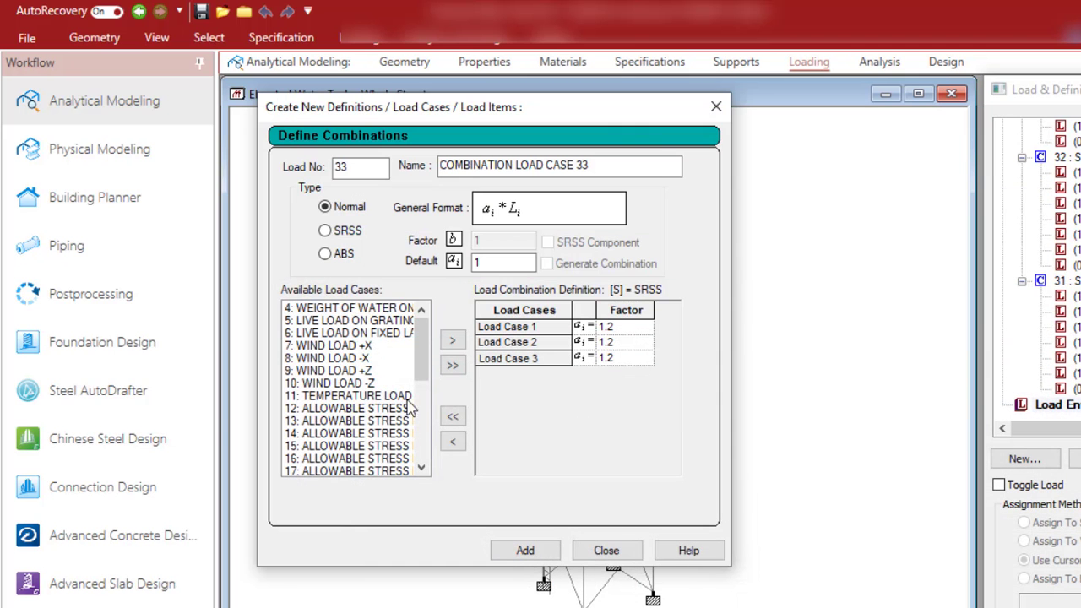
left_click_drag(369, 313, 371, 336)
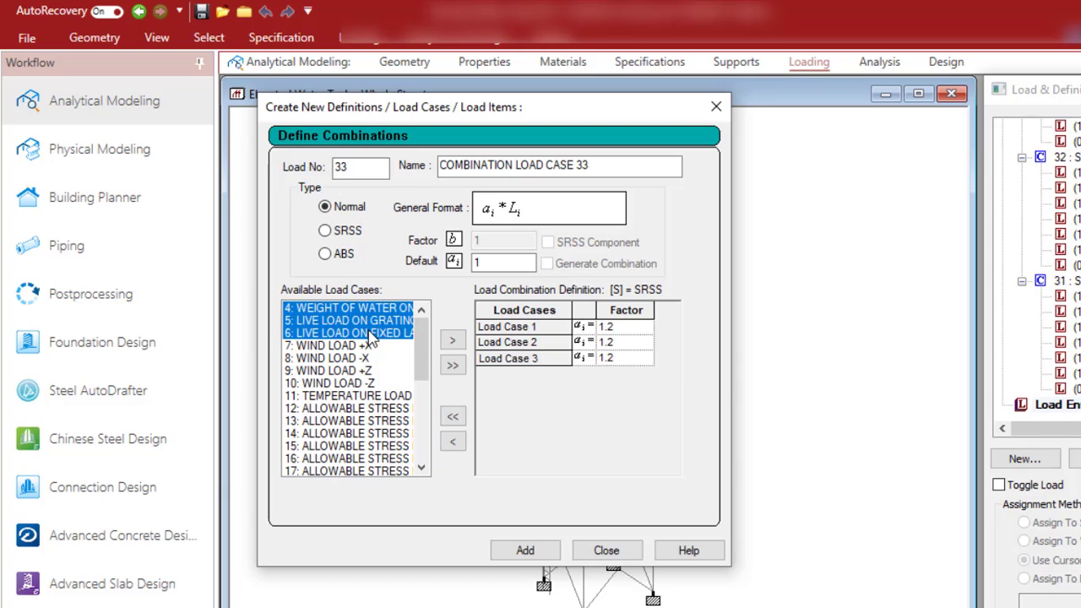
left_click(452, 340)
left_click(352, 309)
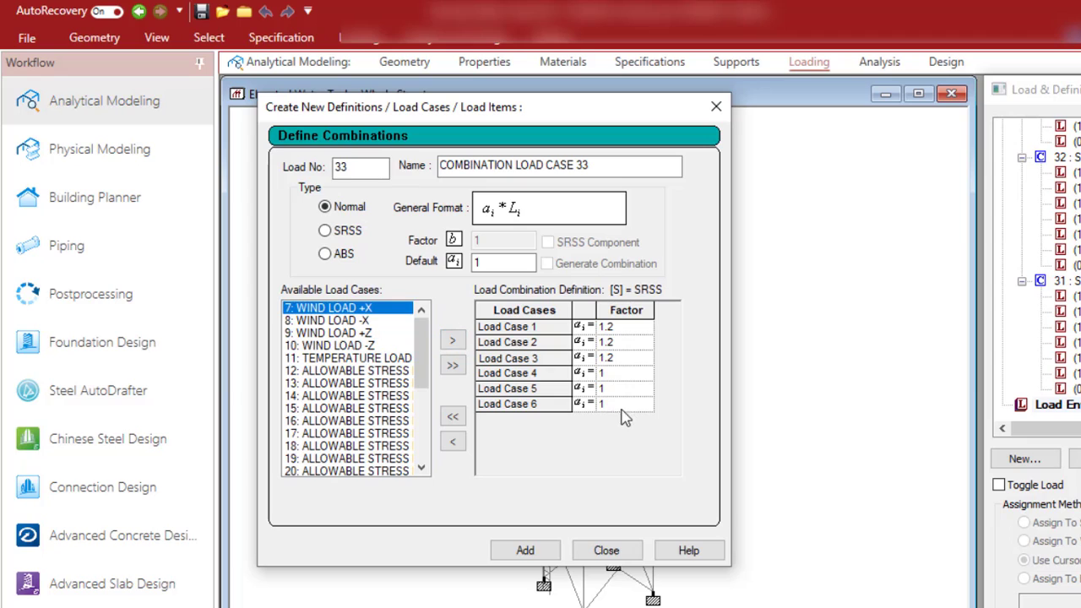
left_click(450, 341)
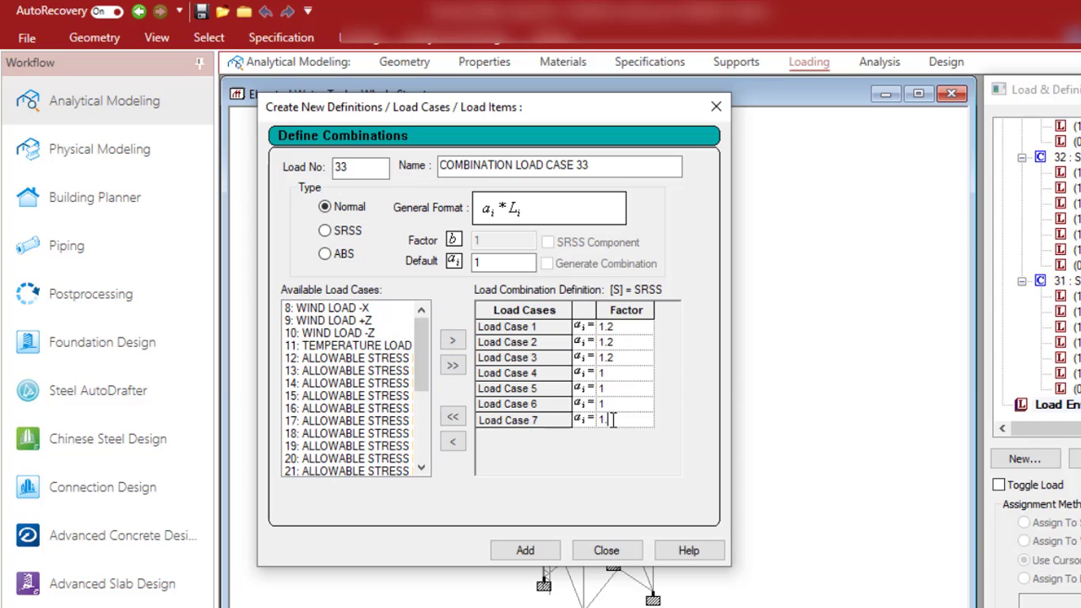
type("6")
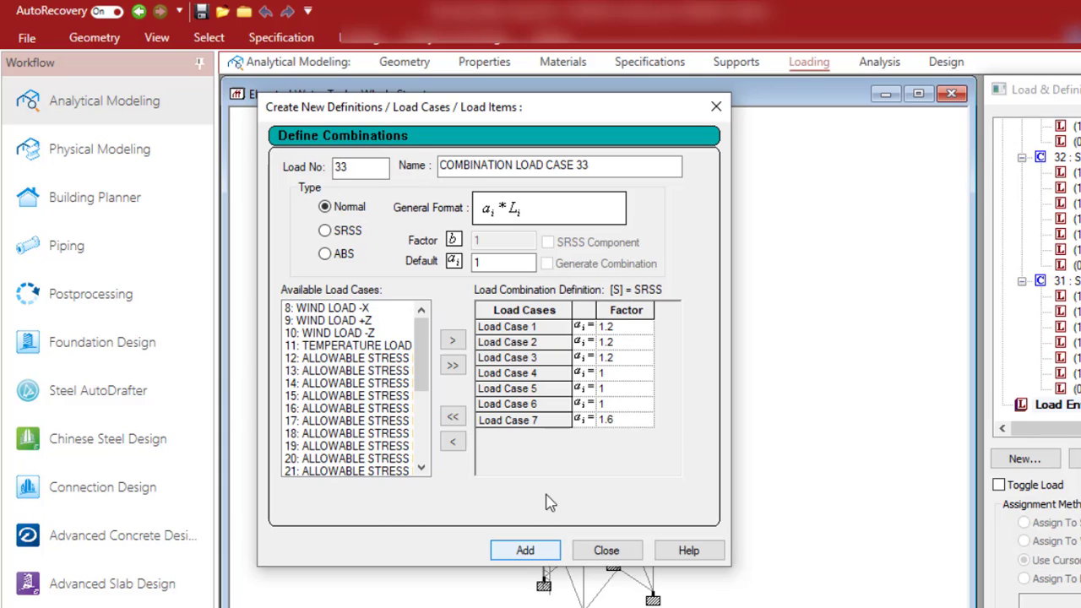
- Name load combination 33 STRENGTH DESIGN LOAD COMB. 207 and add it to the model
left_click_drag(611, 165, 400, 166)
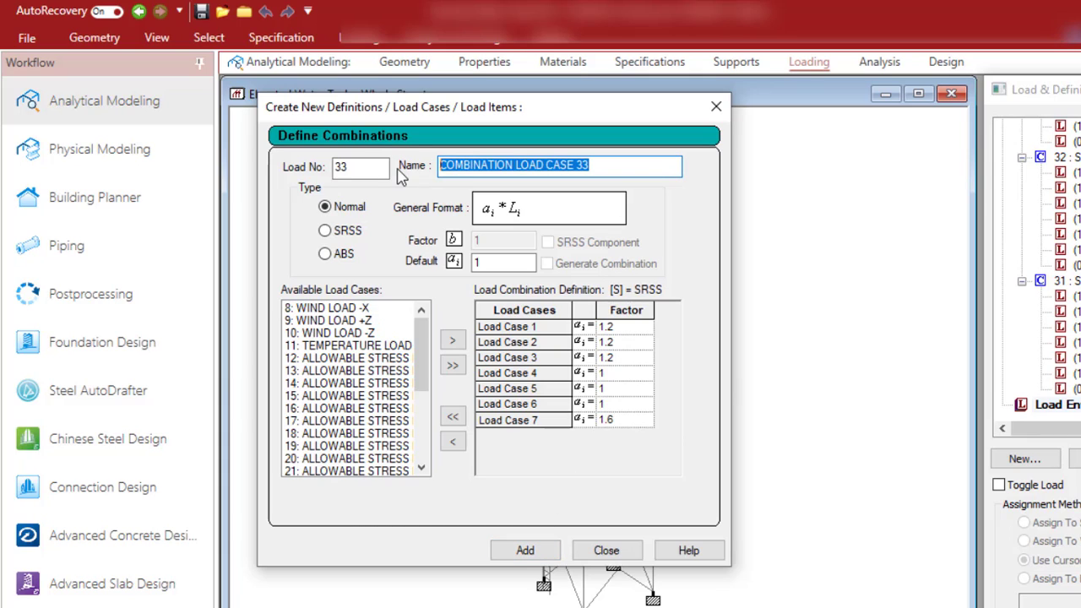
type("STRENGTH DESIGN LOAD COMB. 201")
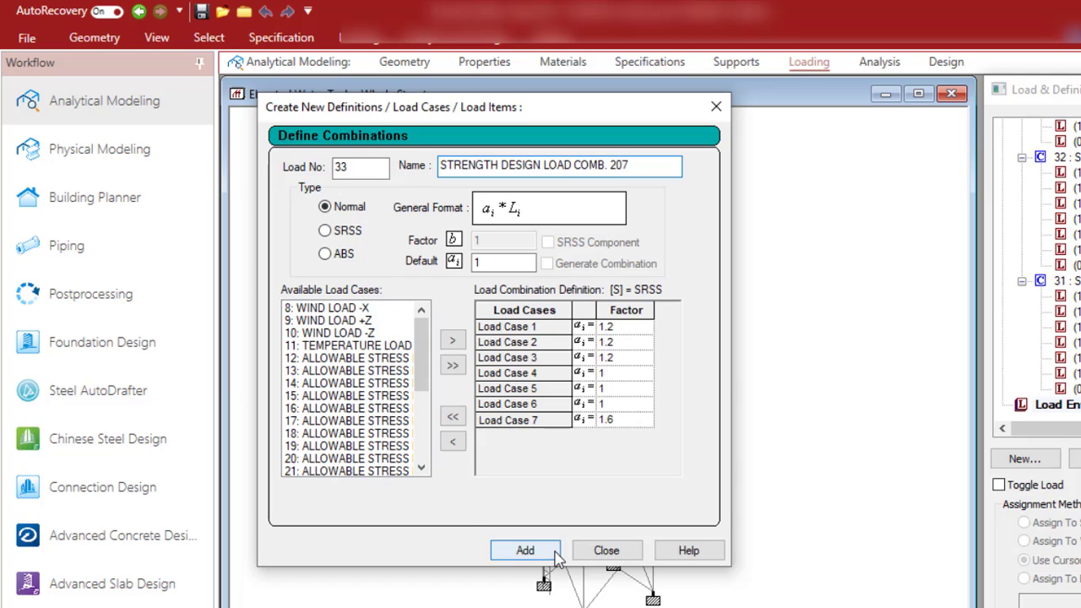
left_click(525, 550)
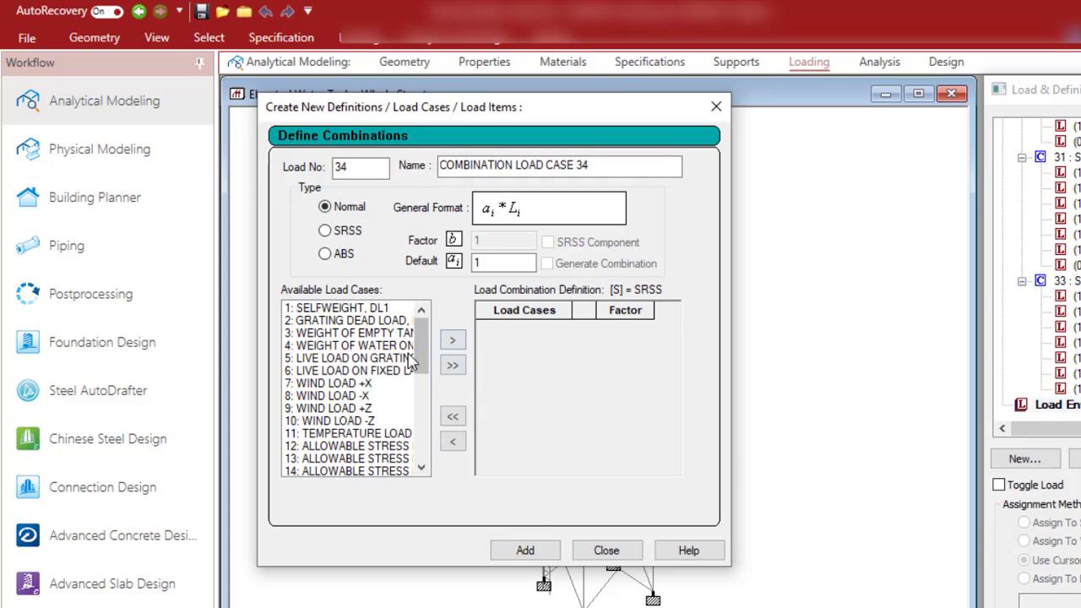
- Name load combination 34 STRENGTH DESIGN LOAD COMB. 208 and include load cases 1, 2 and 3, each with a factor of 1.2
left_click_drag(614, 165, 408, 171)
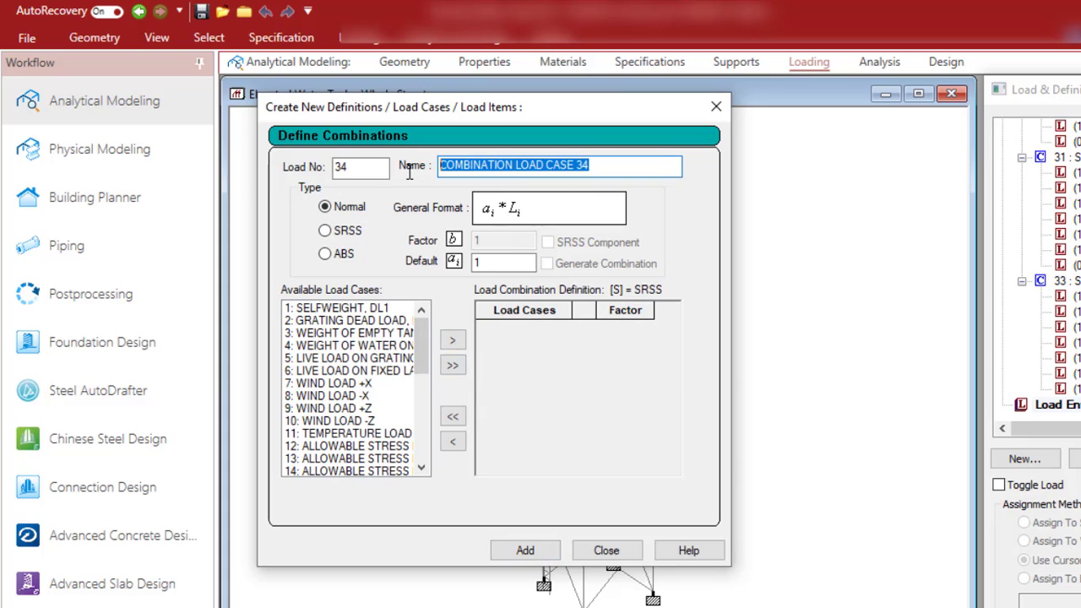
type("STRENGTH DESIGN LOAD COMB. 201")
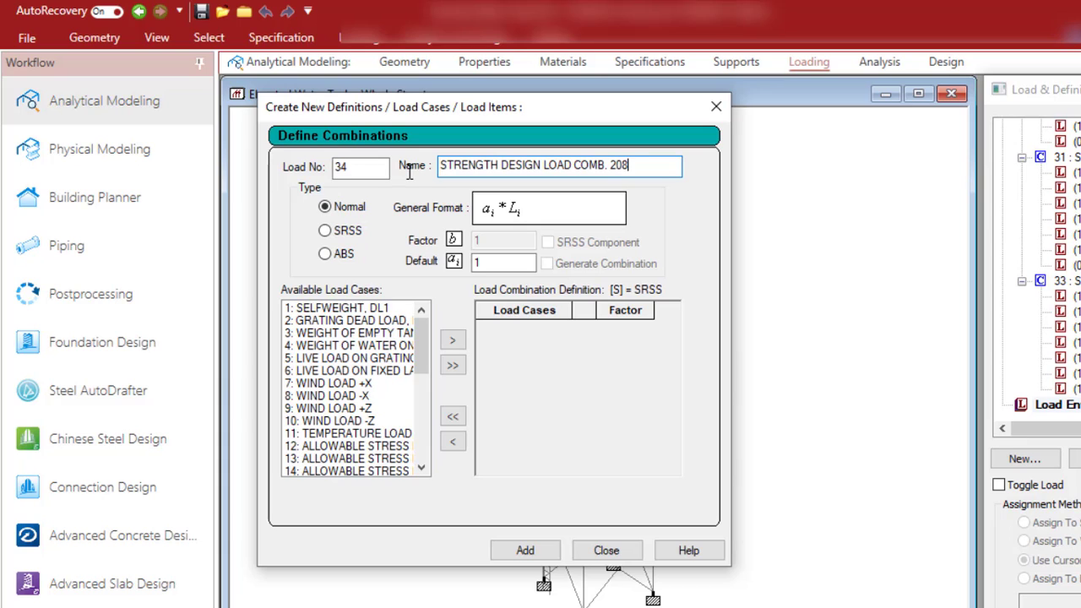
left_click_drag(346, 308, 348, 334)
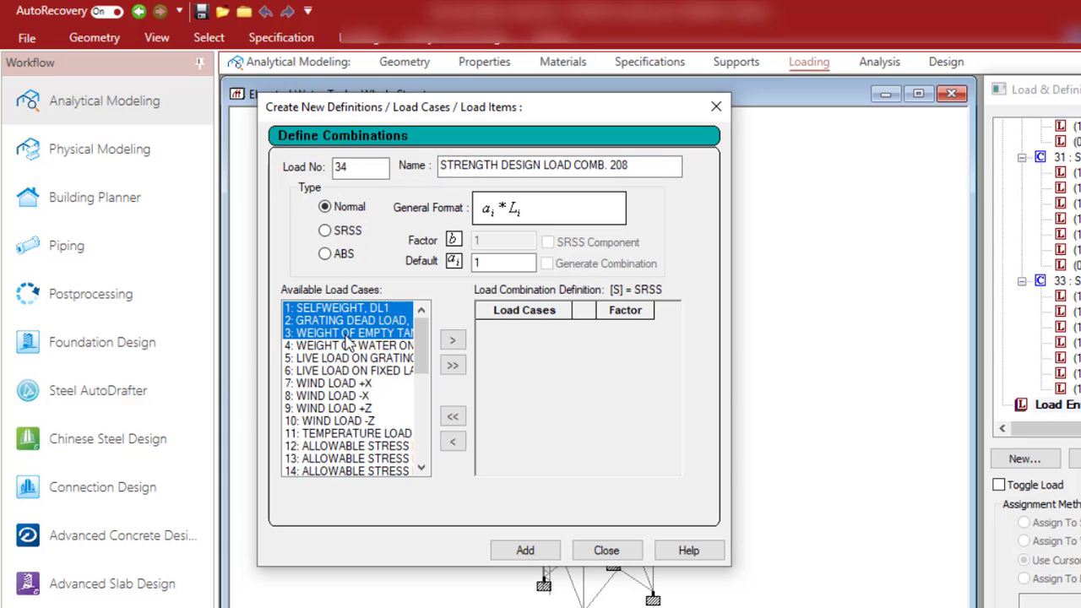
left_click(451, 339)
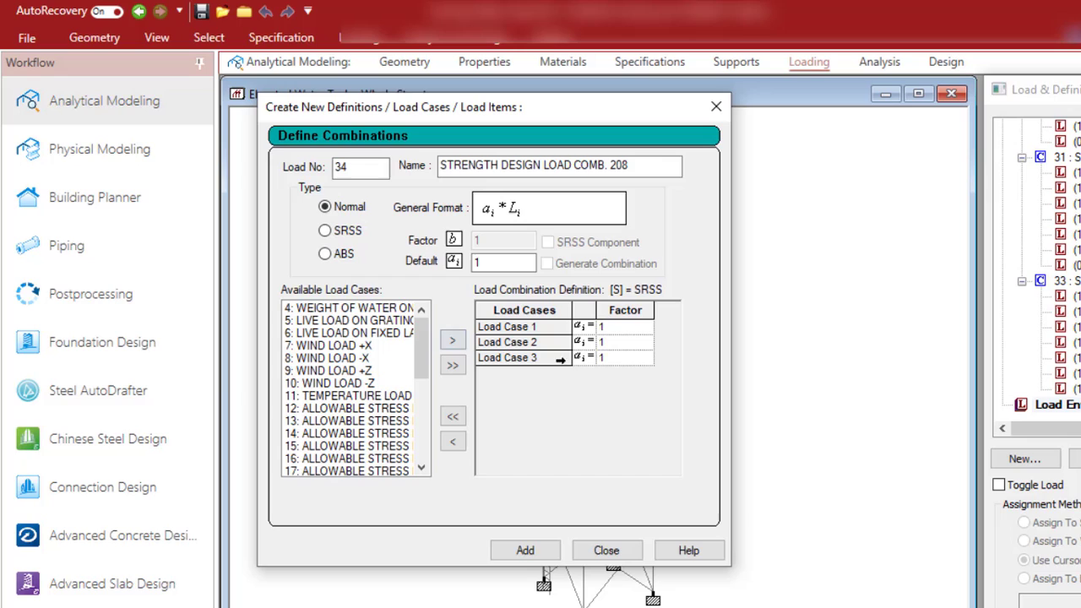
type(".2")
left_click(613, 343)
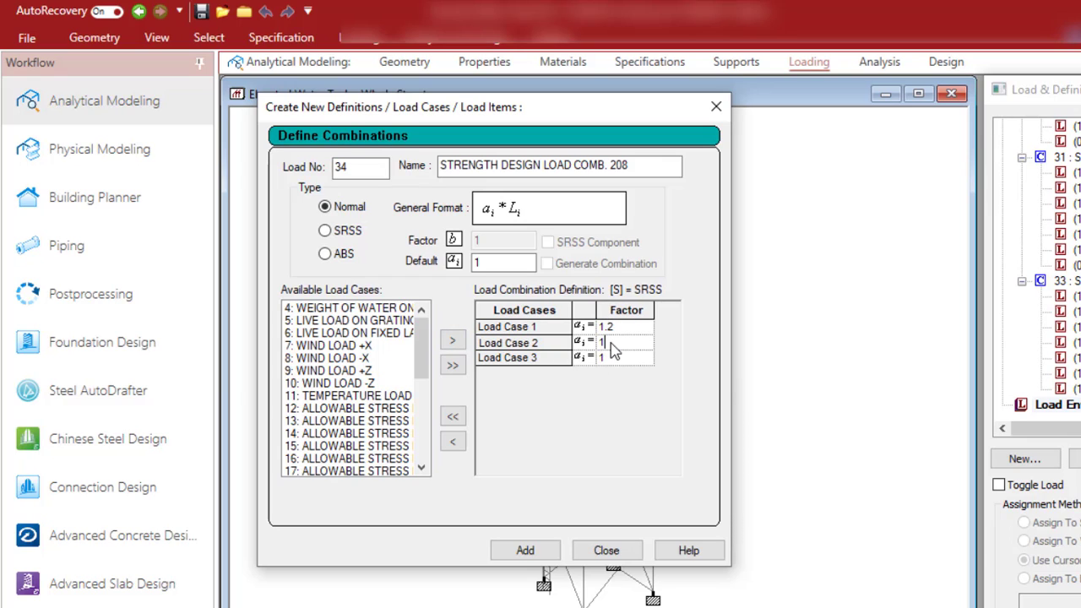
type(".2")
left_click(610, 360)
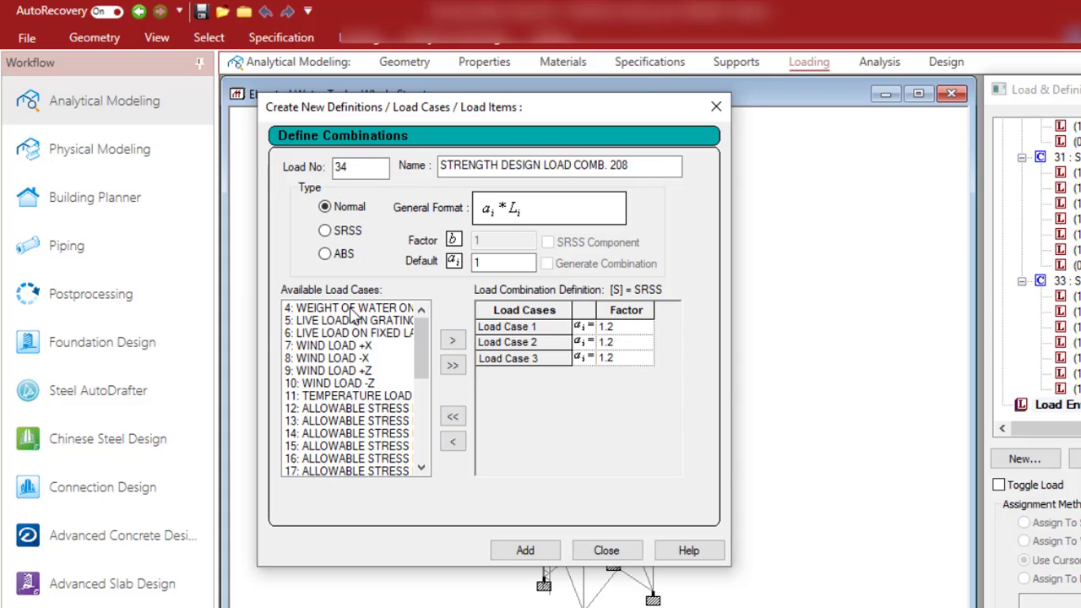
- Include load cases 4 to 6 at factor 1 and WIND LOAD -X at 1.6 in load combination 34, and add it to the model
left_click_drag(351, 309, 361, 333)
left_click(452, 341)
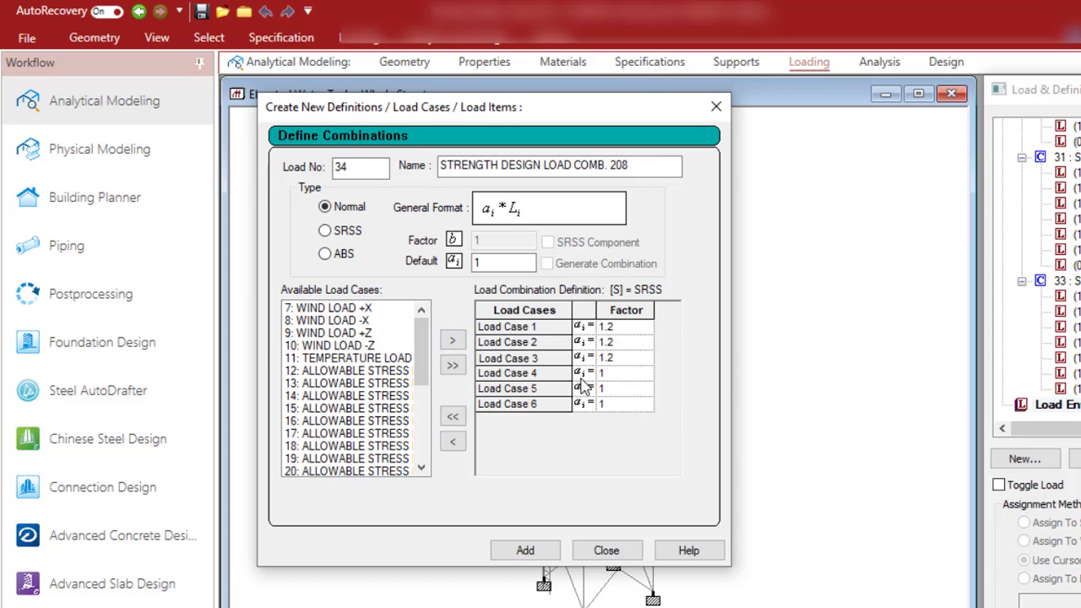
left_click(363, 321)
left_click(452, 341)
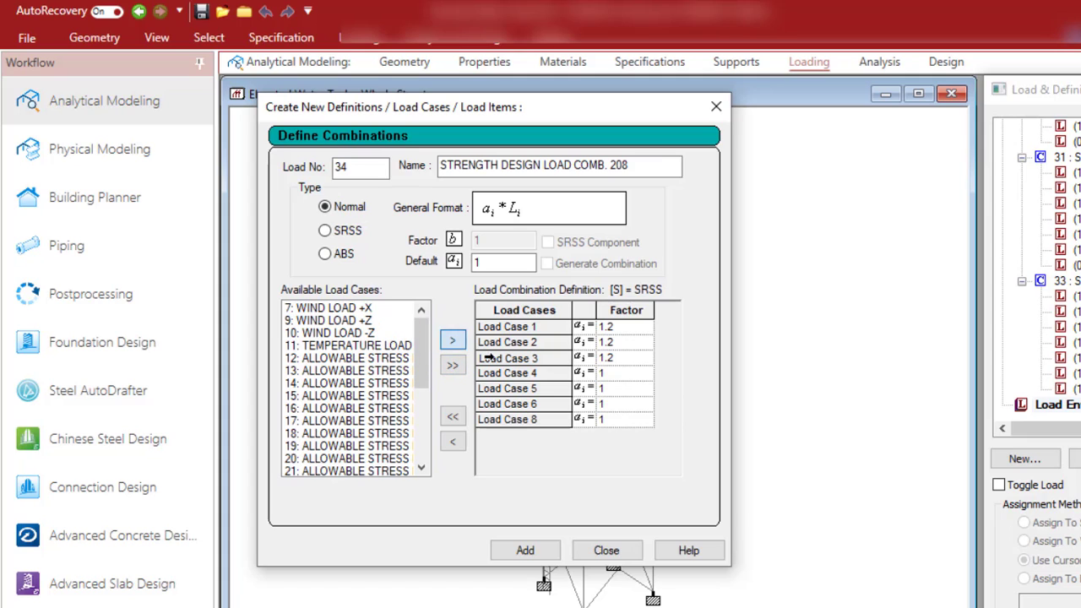
left_click(608, 420)
type(".6")
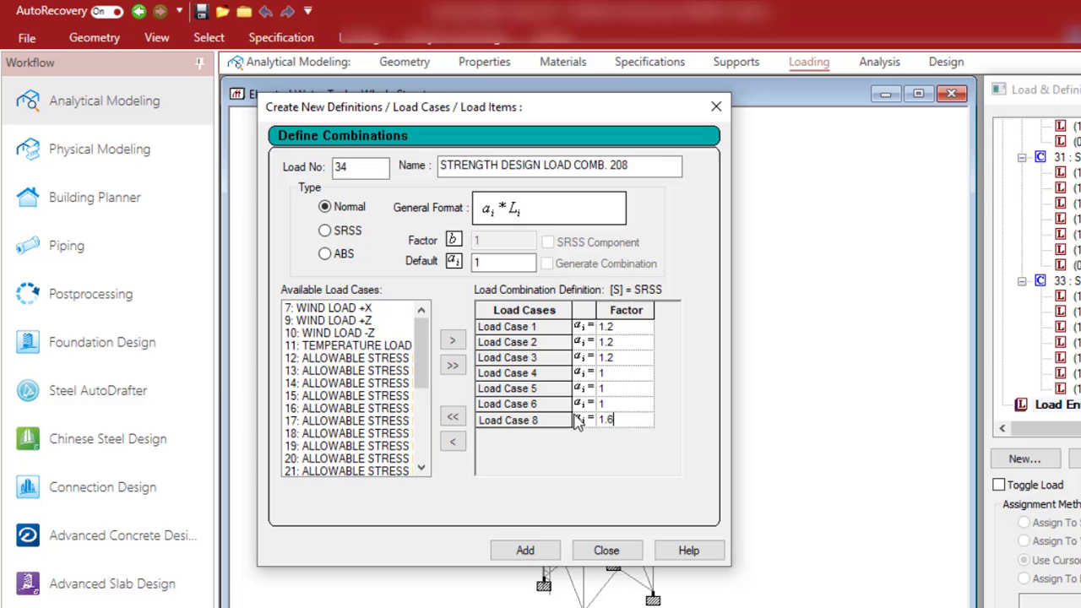
left_click(529, 550)
- Name load combination 35 STRENGTH DESIGN LOAD COMB. 209 and include load cases 1, 2 and 3, each with a factor of 1.2
left_click_drag(615, 165, 436, 168)
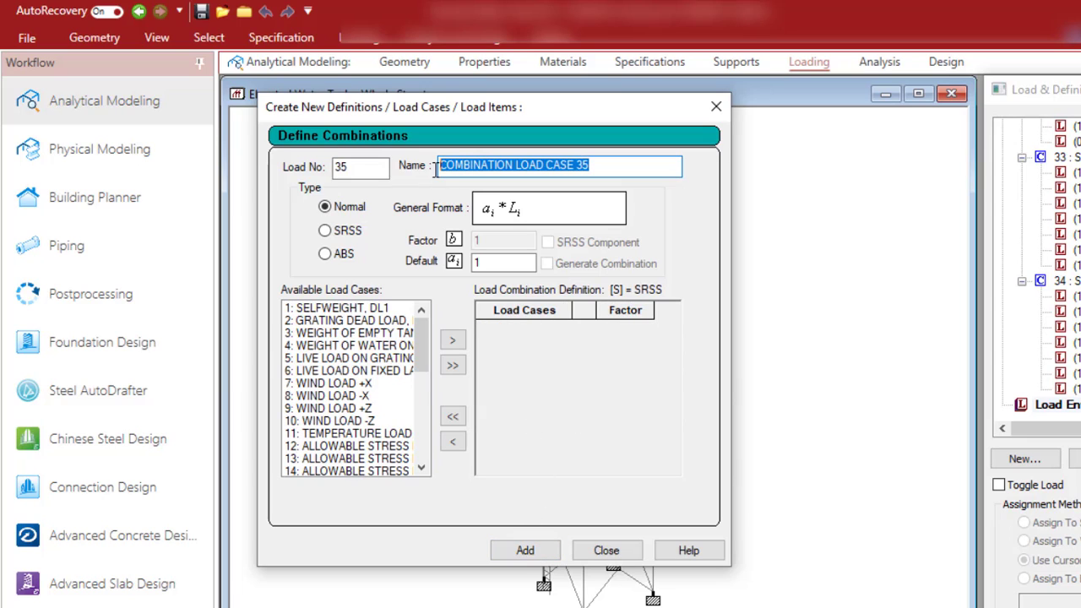
type("STRENGTH DESIGN LOAD COMB. 201")
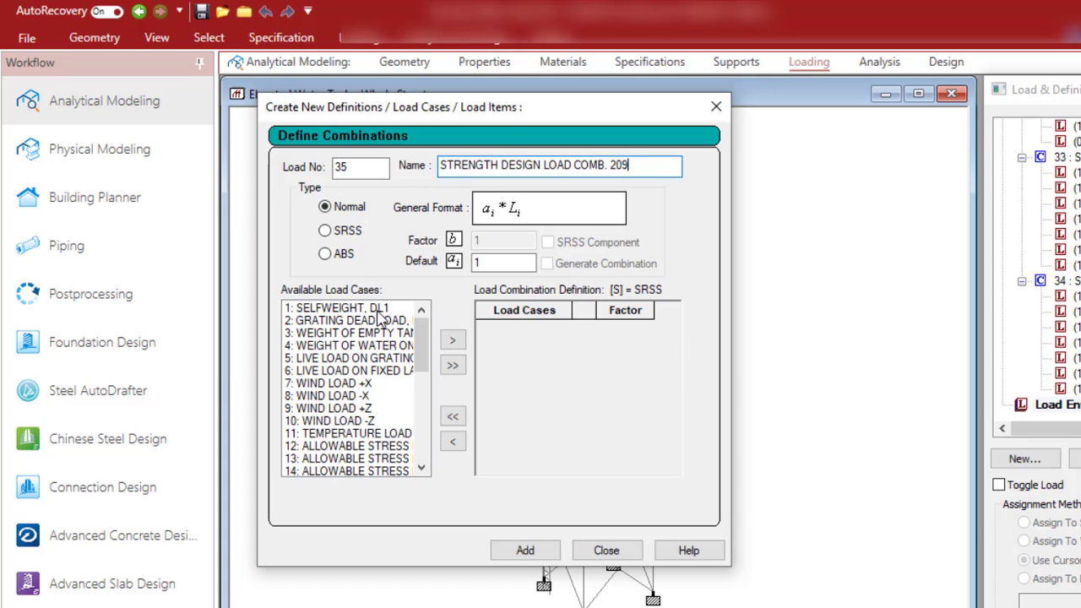
left_click_drag(380, 309, 380, 334)
left_click(452, 340)
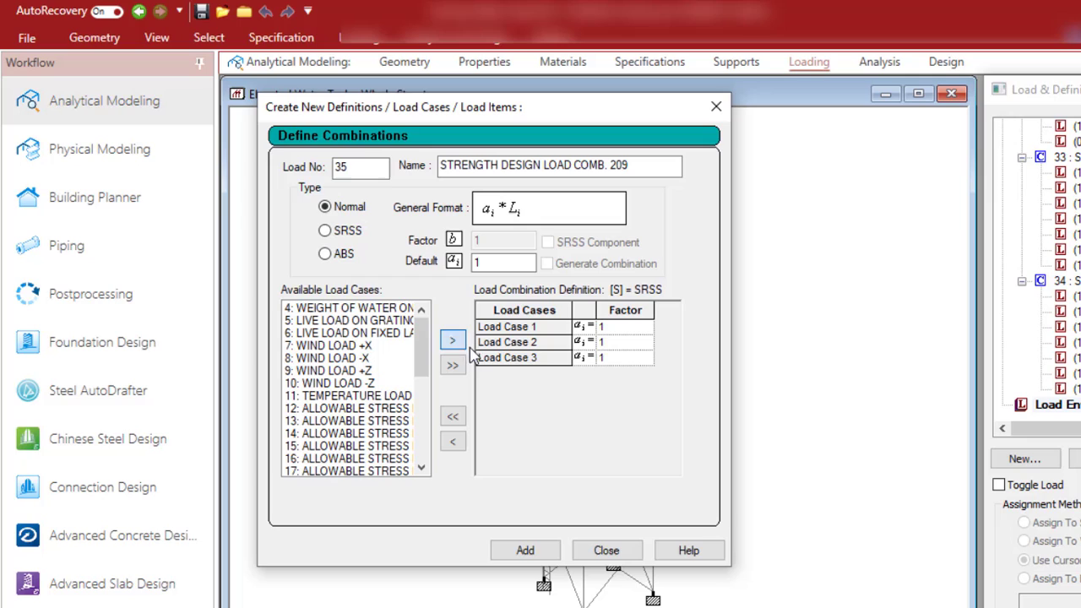
type(".2")
left_click(610, 342)
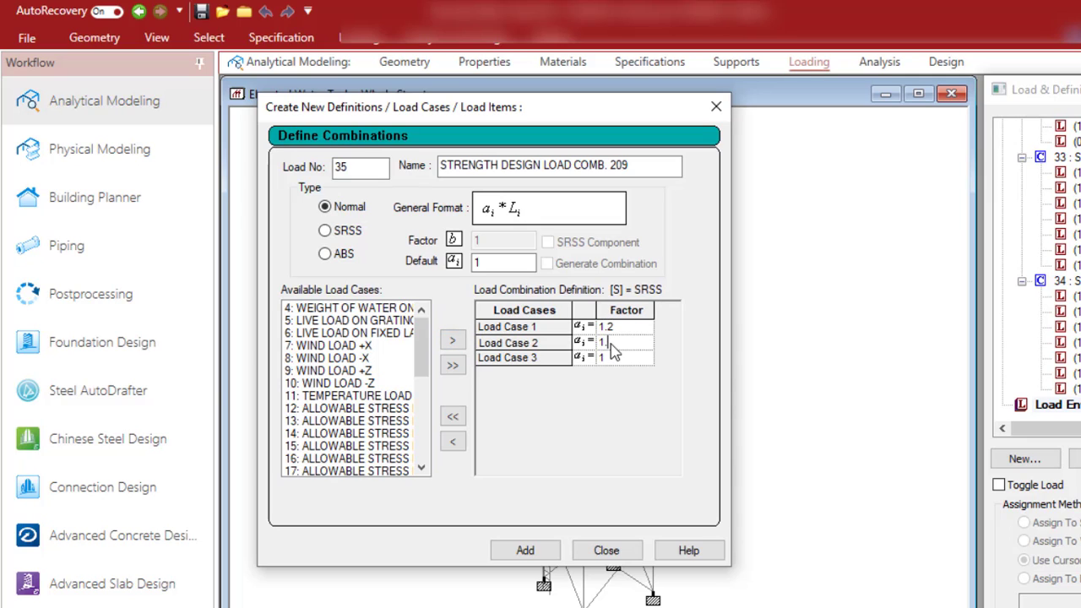
type(".2")
left_click(610, 358)
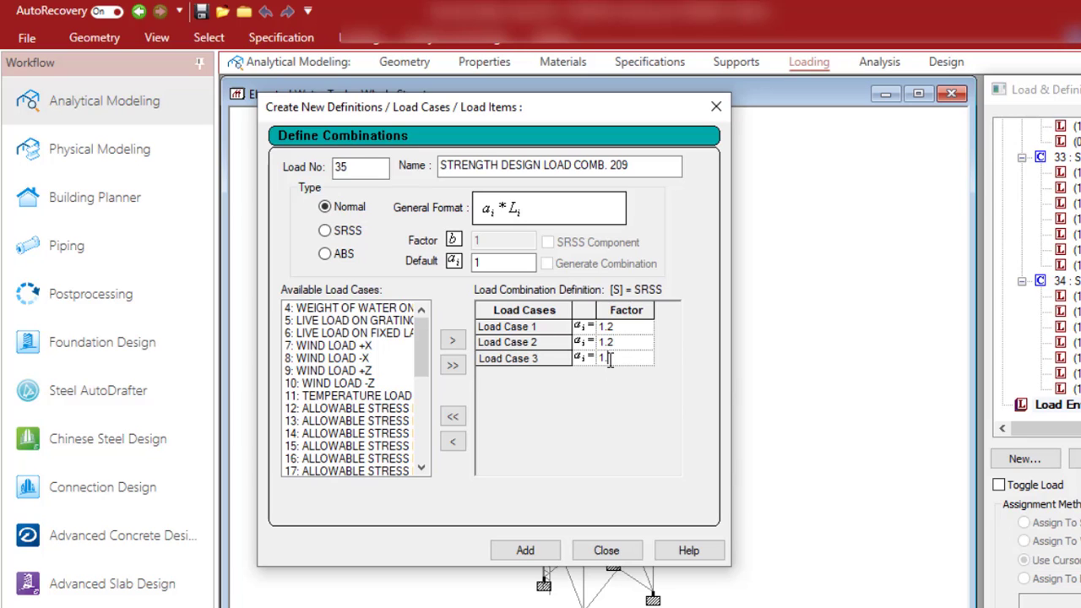
- Include load cases 4 to 6 at factor 1 and WIND LOAD +Z at 1.6 in load combination 35, and add it to the model
left_click_drag(368, 309, 374, 336)
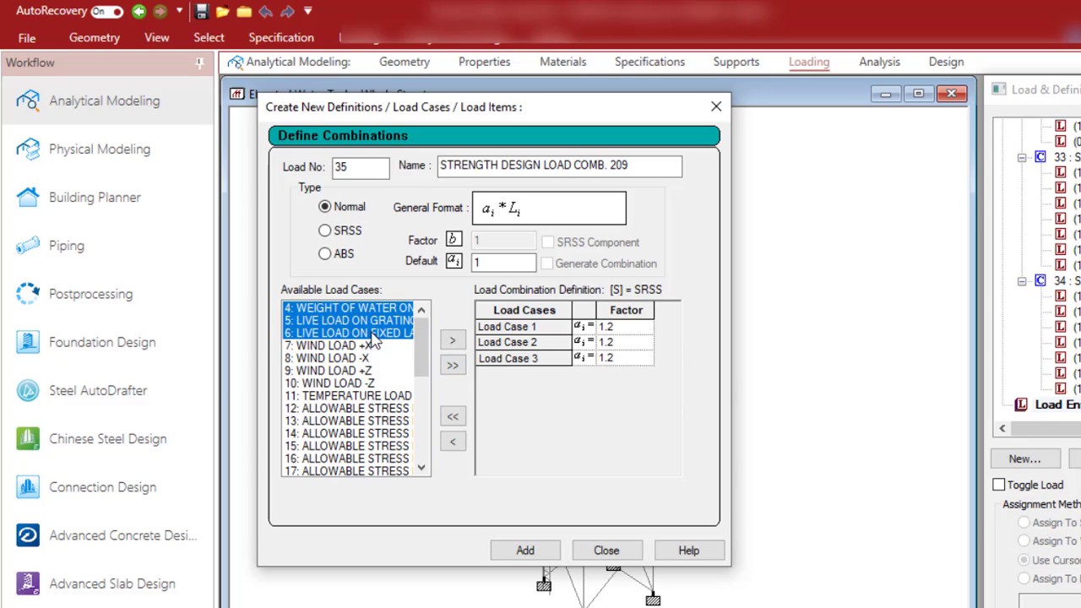
left_click(456, 343)
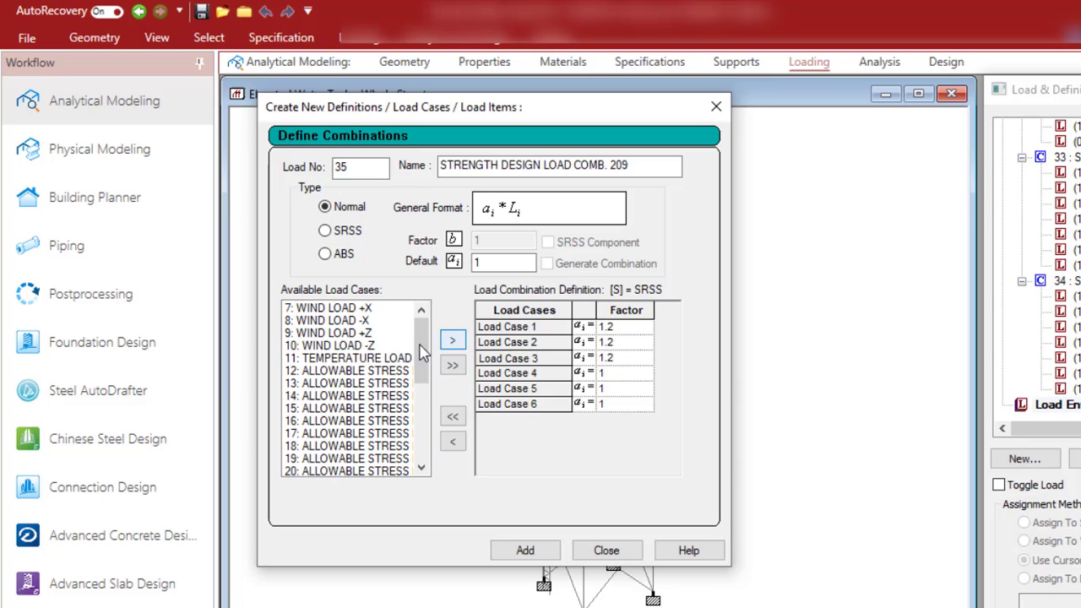
left_click(349, 335)
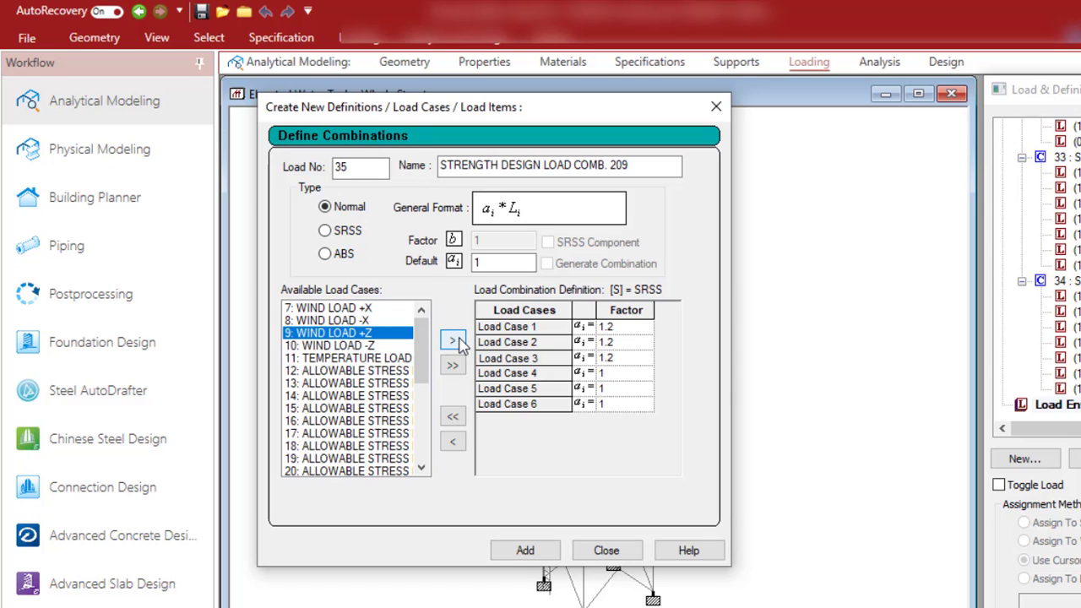
left_click(452, 340)
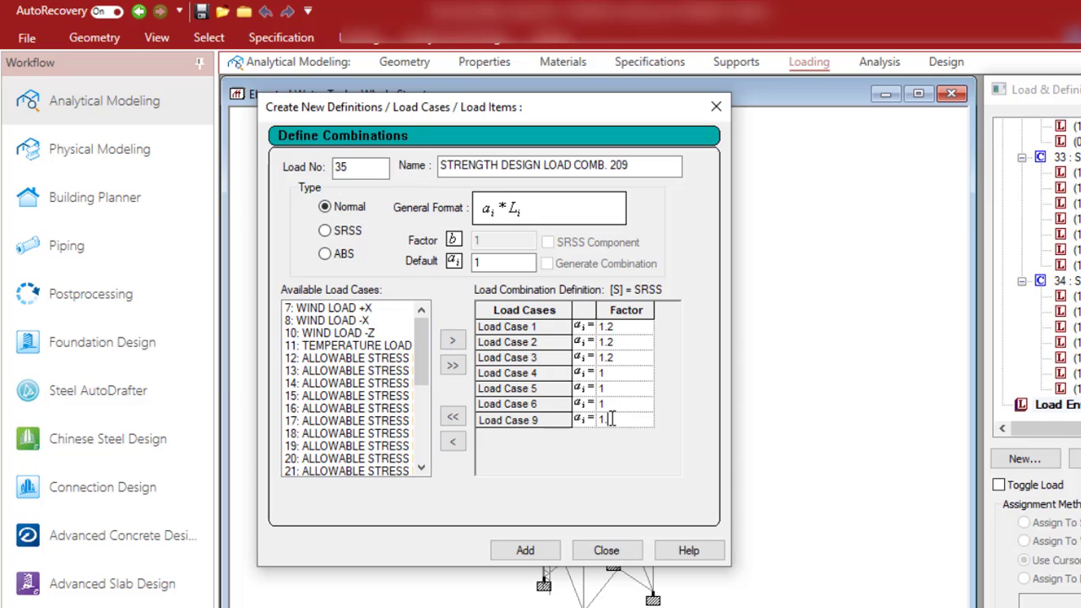
type("6")
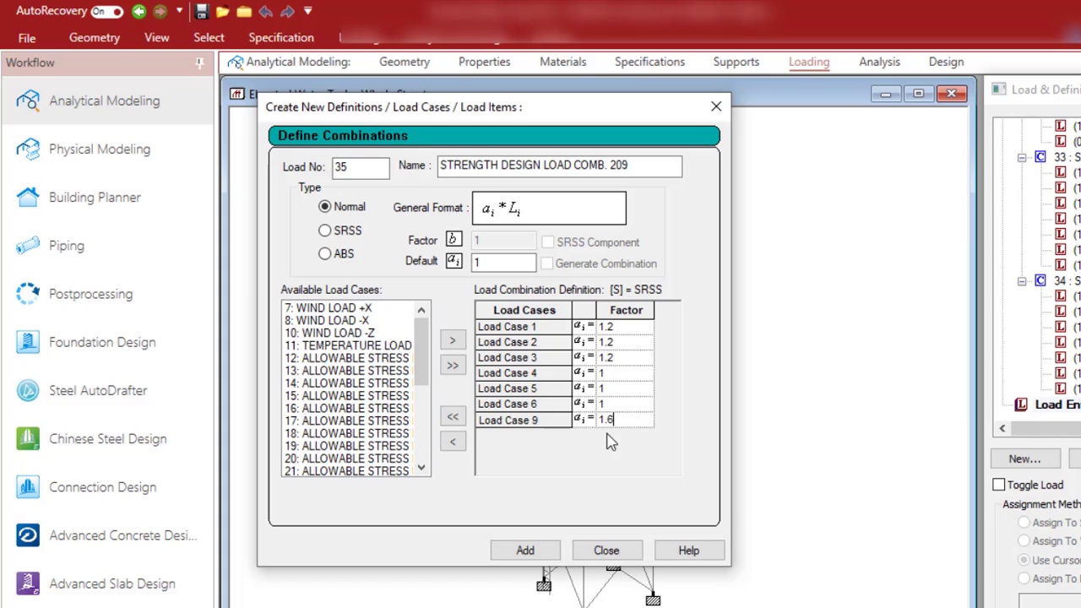
left_click(525, 550)
- Name load combination 36 STRENGTH DESIGN LOAD COMB. 210 and include load cases 1, 2 and 3, each with a factor of 1.2
left_click_drag(610, 165, 394, 166)
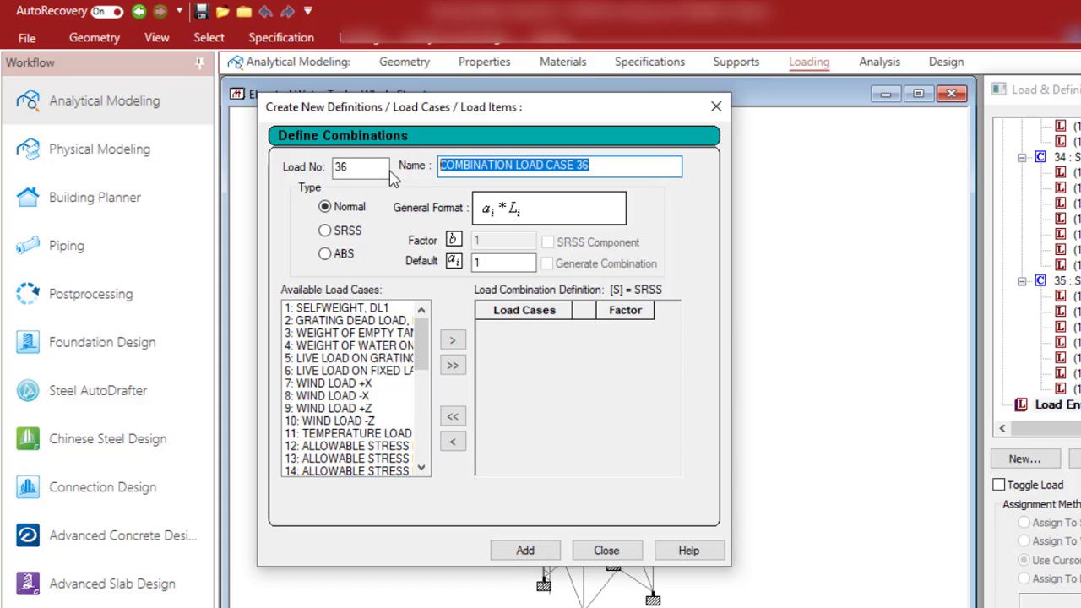
type("STRENGTH DESIGN LOAD COMB. 201")
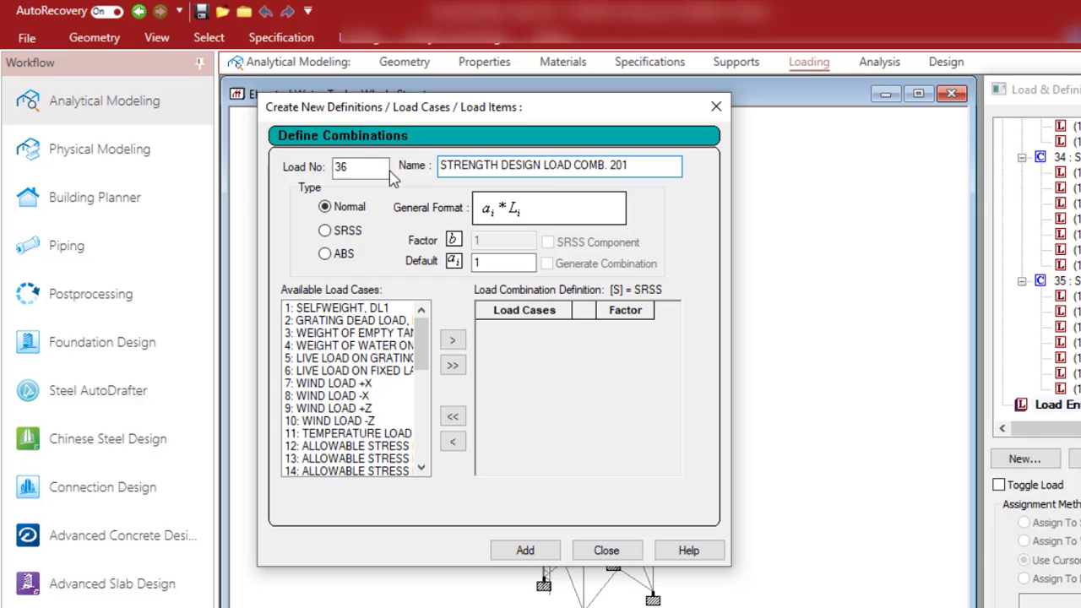
type("0")
left_click_drag(372, 309, 373, 335)
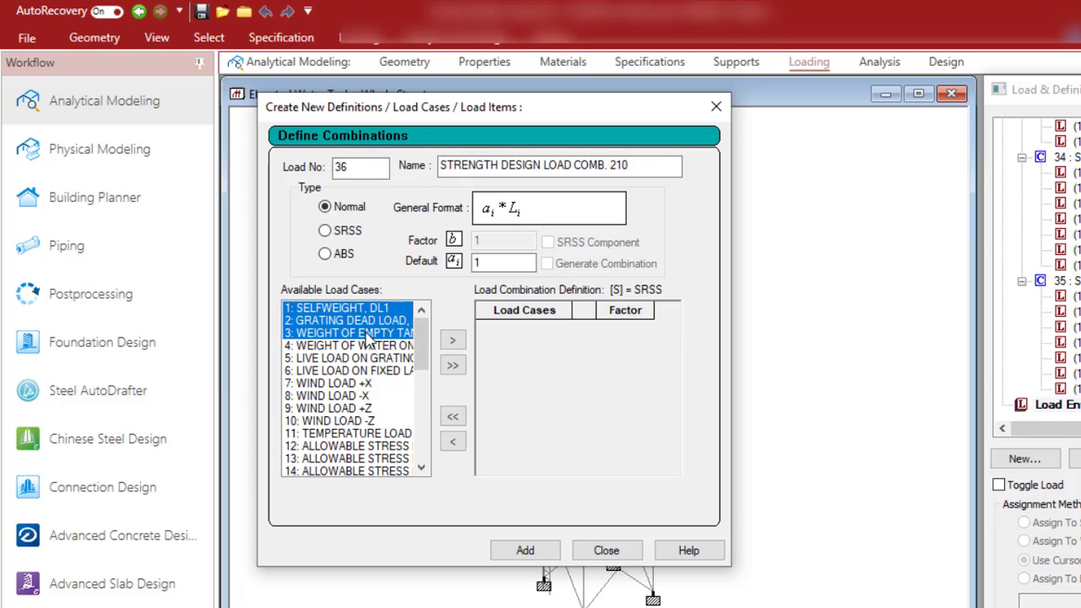
left_click(452, 340)
left_click(618, 335)
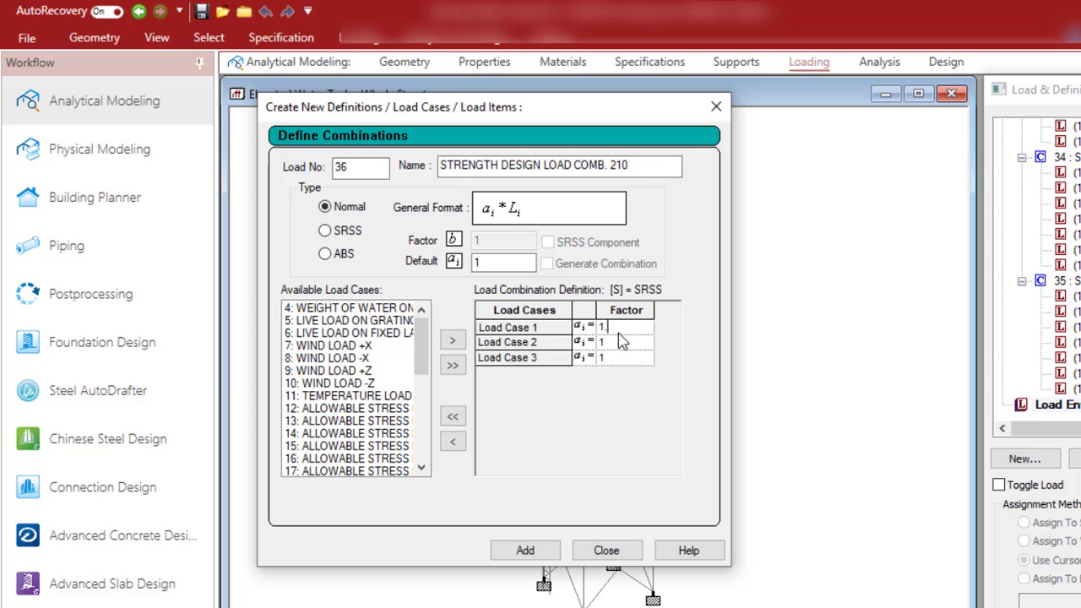
type(".2")
left_click(609, 345)
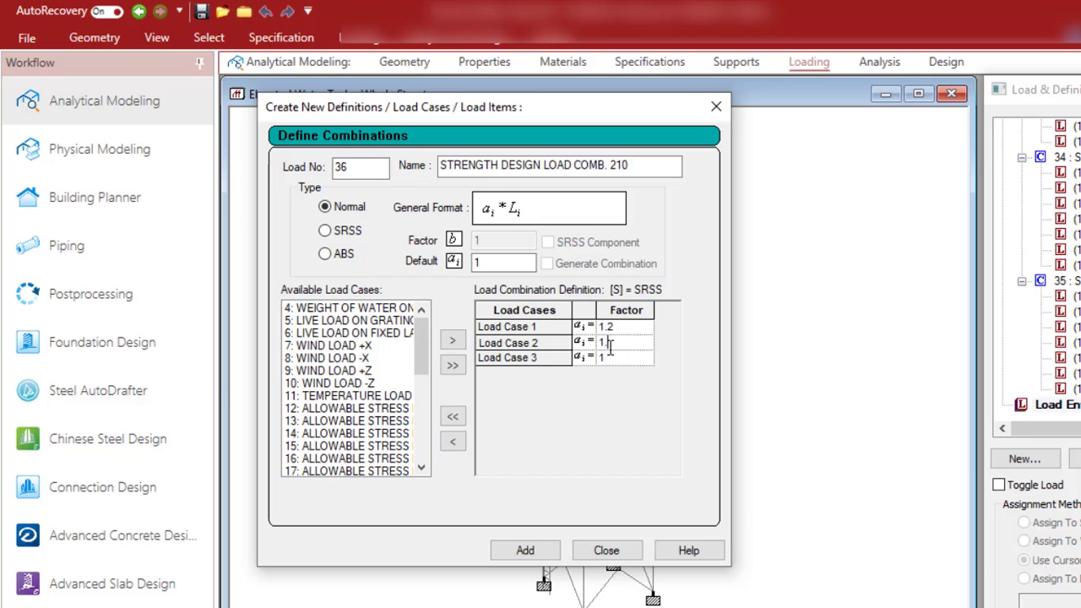
left_click(607, 359)
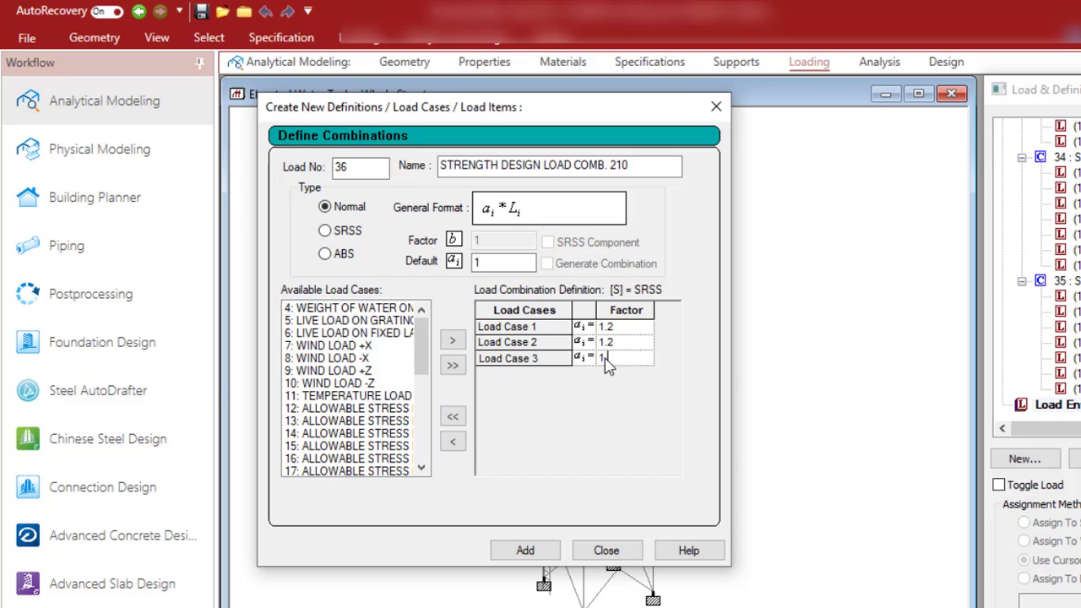
type(".2")
- Include load cases 4 to 6 at factor 1 and WIND LOAD -Z at 1.6 in load combination 36, and add it to the model
left_click_drag(371, 309, 378, 337)
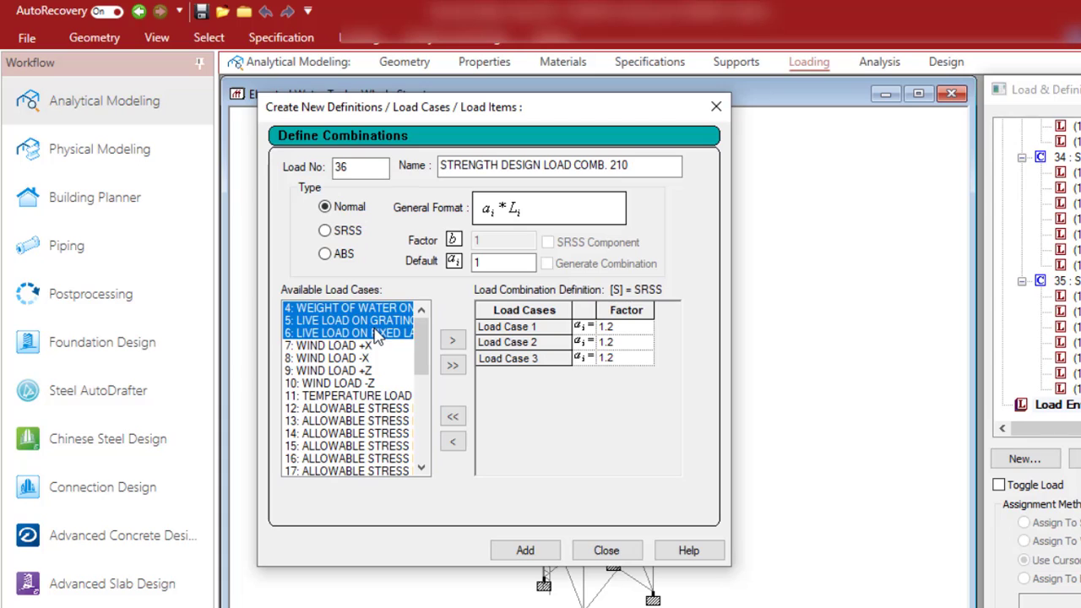
left_click(452, 339)
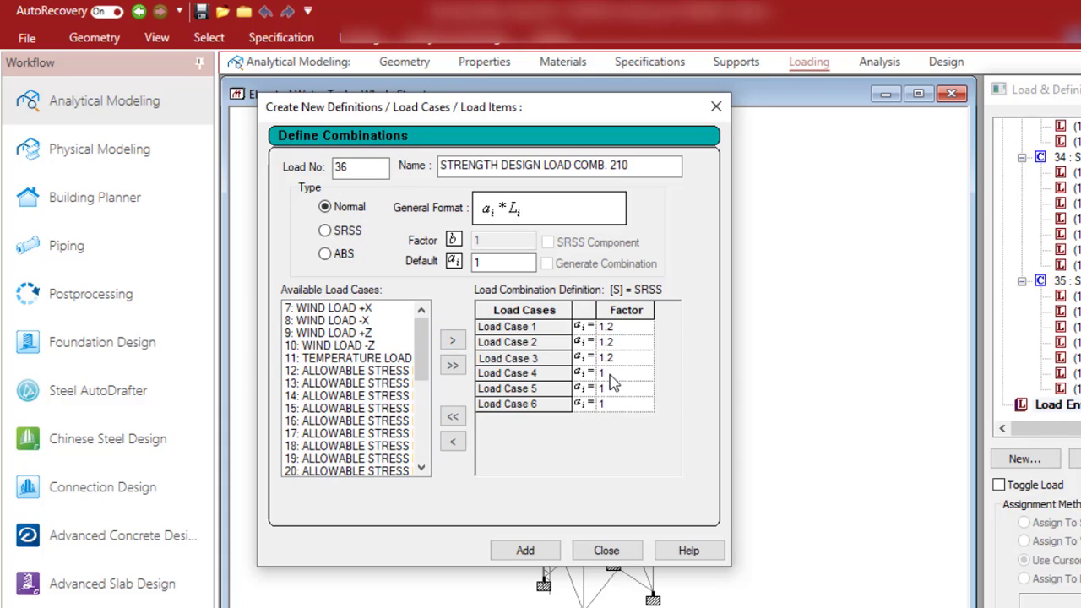
left_click(353, 346)
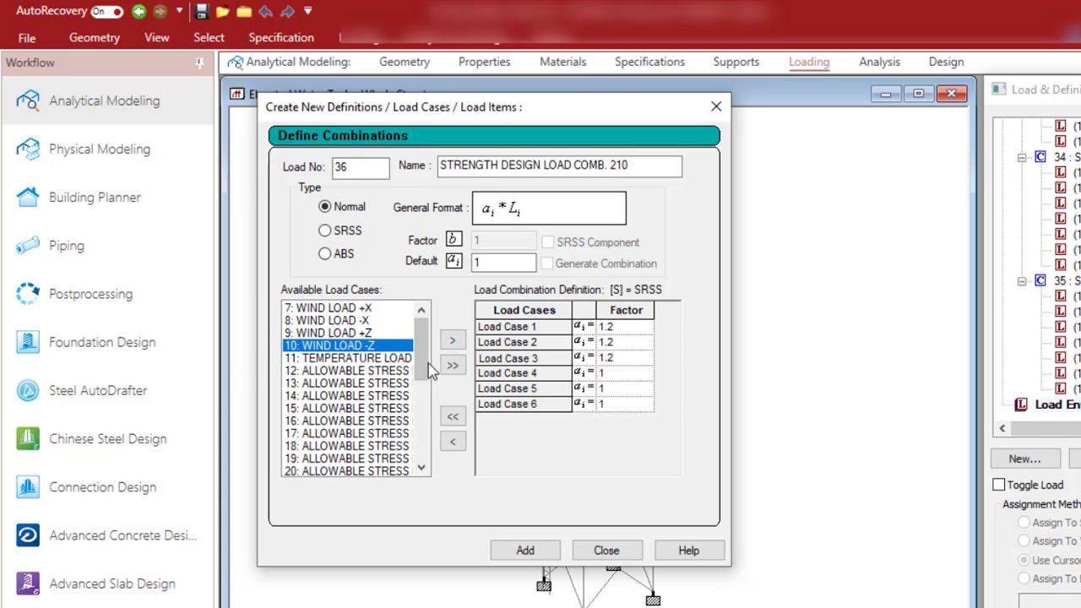
left_click(452, 339)
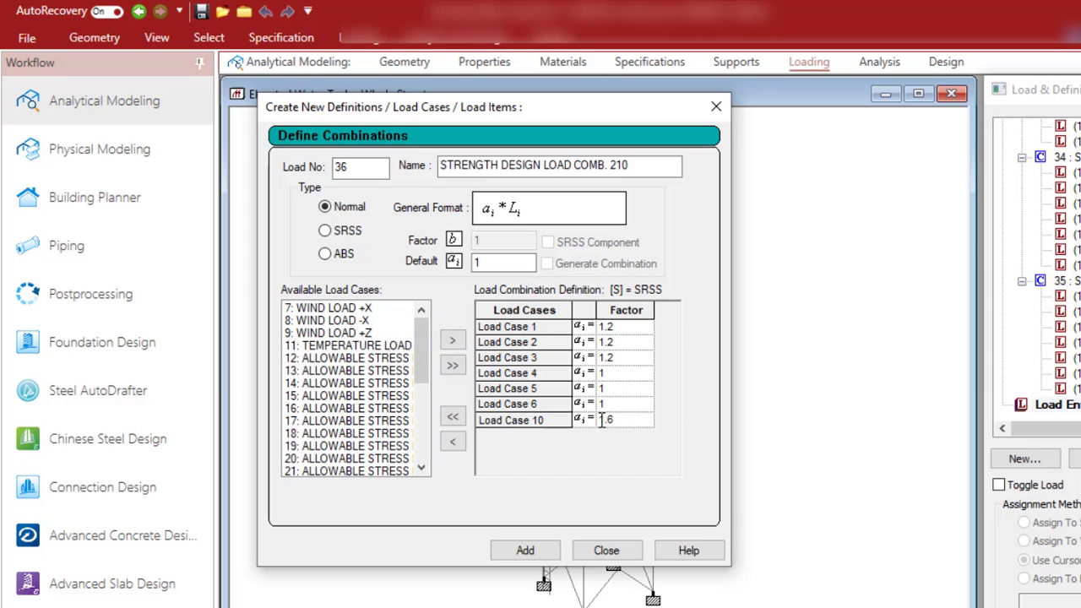
left_click(525, 550)
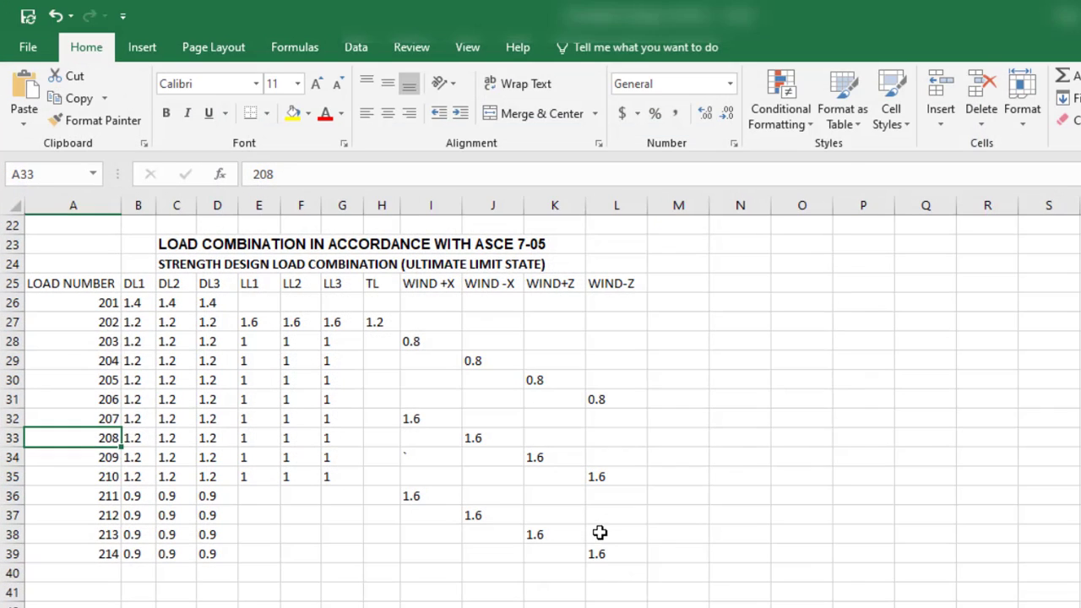
- Switch to the Excel spreadsheet and review the dead load and wind factors in the rows for combinations 210 to 214
left_click(448, 559)
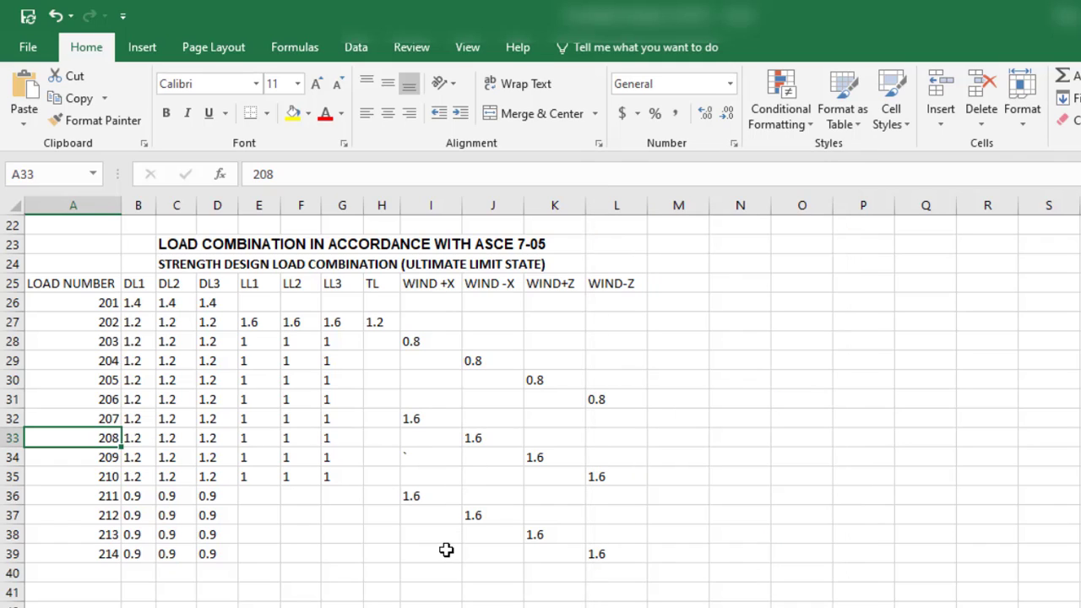
left_click(115, 477)
left_click_drag(115, 476, 595, 474)
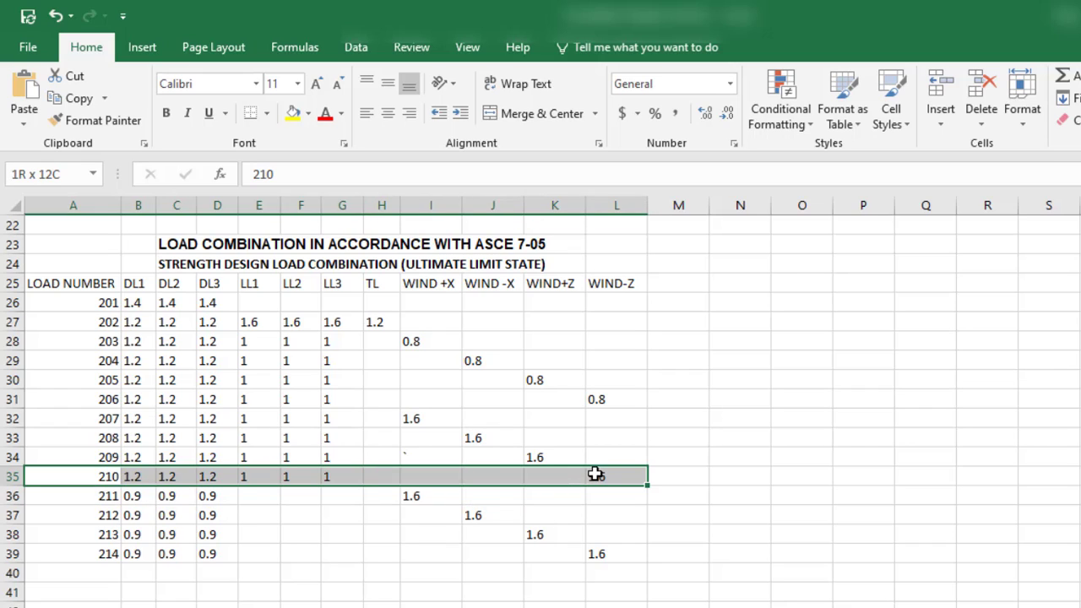
left_click(104, 499)
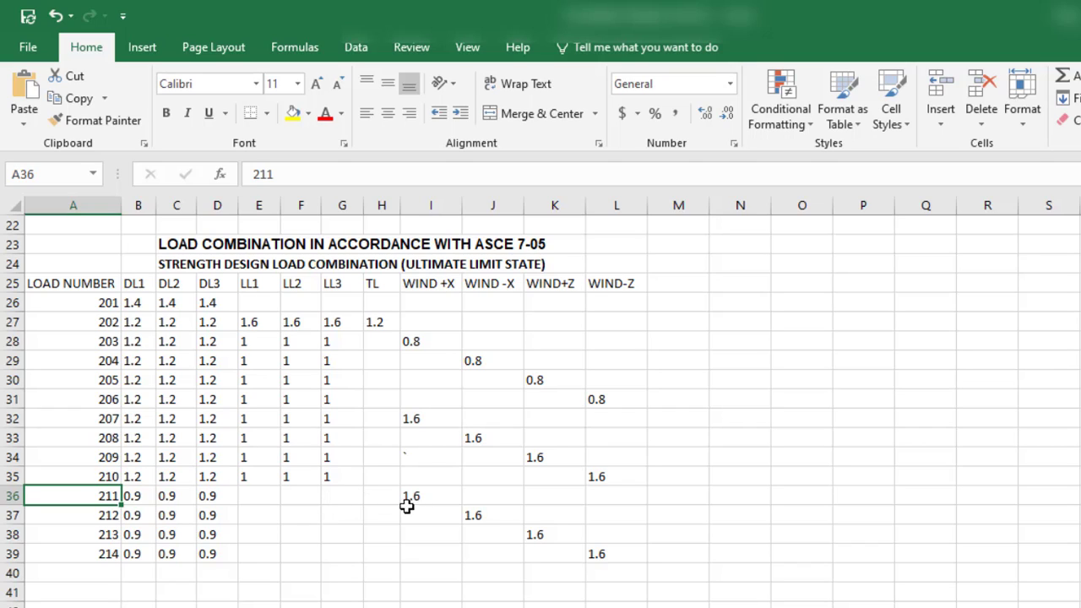
left_click(142, 499)
left_click_drag(143, 500, 591, 558)
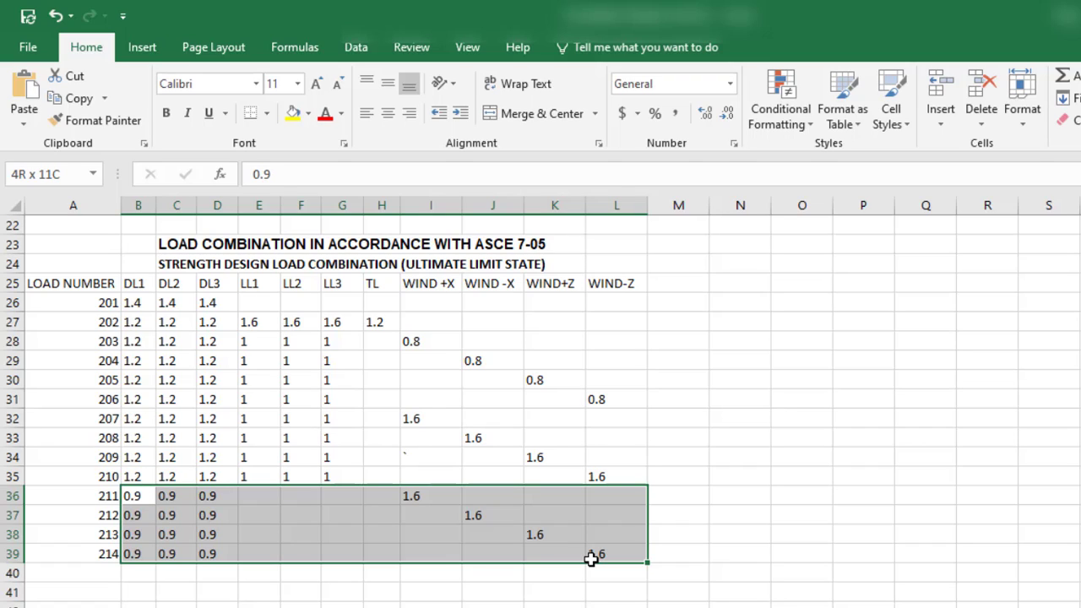
left_click(424, 499)
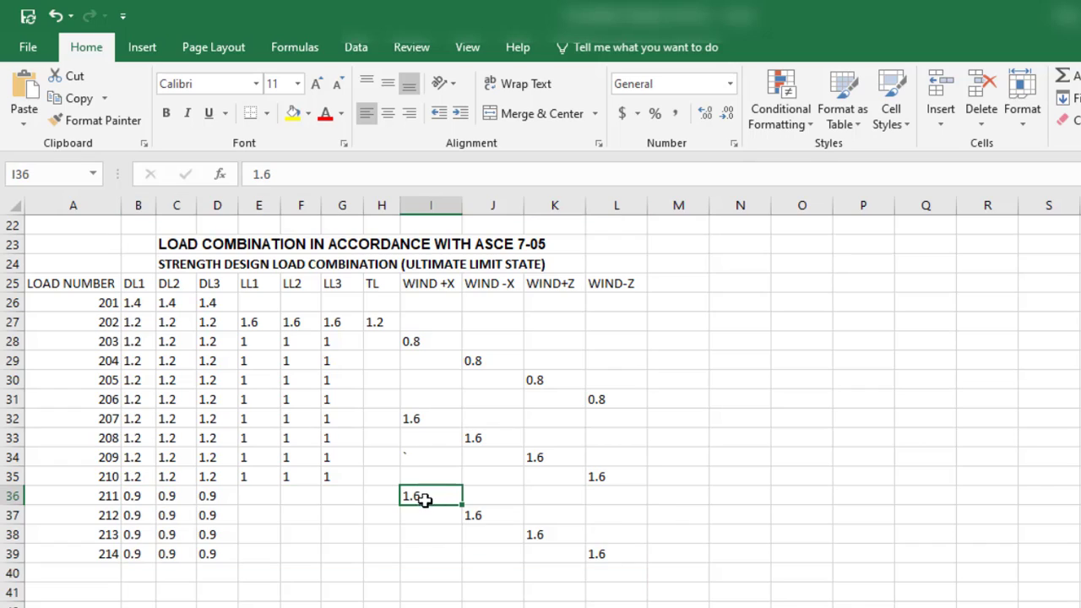
- Examine the dead, live, temperature and wind load factors for combinations 211 to 214 in the spreadsheet
left_click(136, 498)
left_click(177, 498)
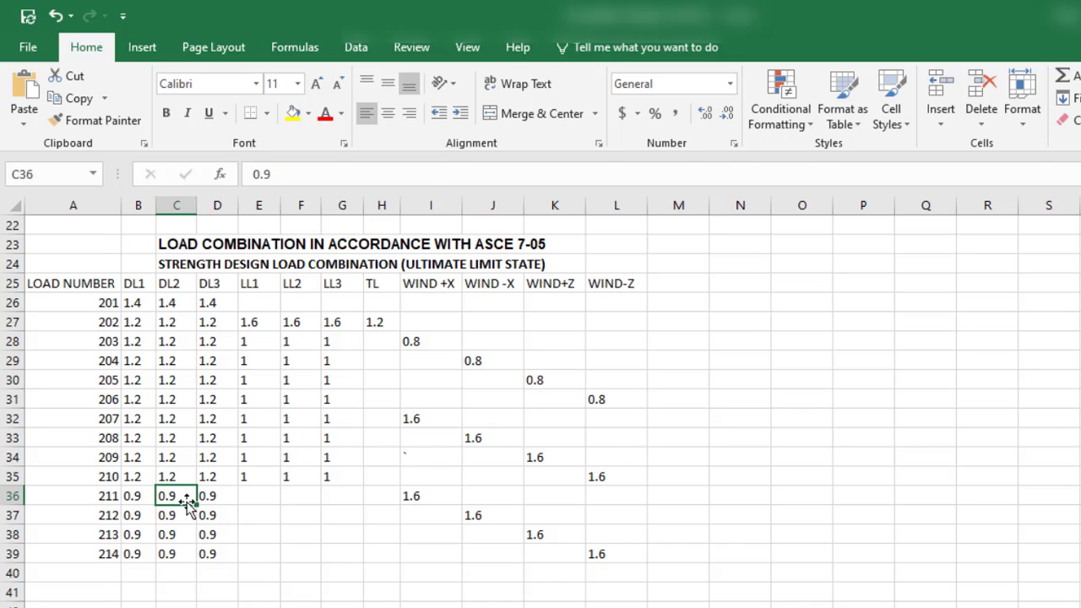
left_click(221, 498)
left_click_drag(250, 499, 334, 495)
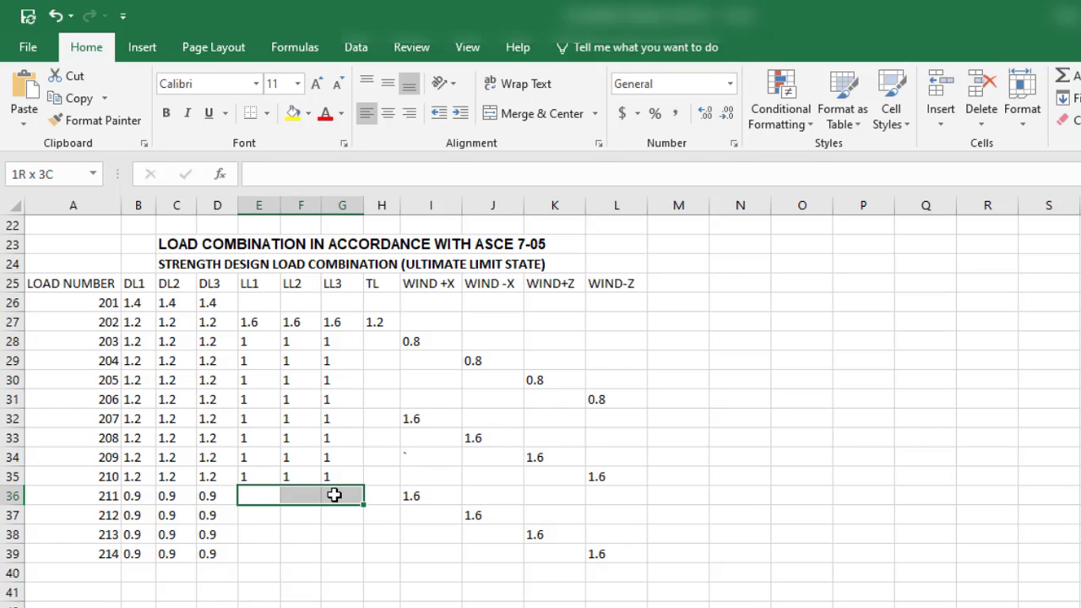
left_click(396, 499)
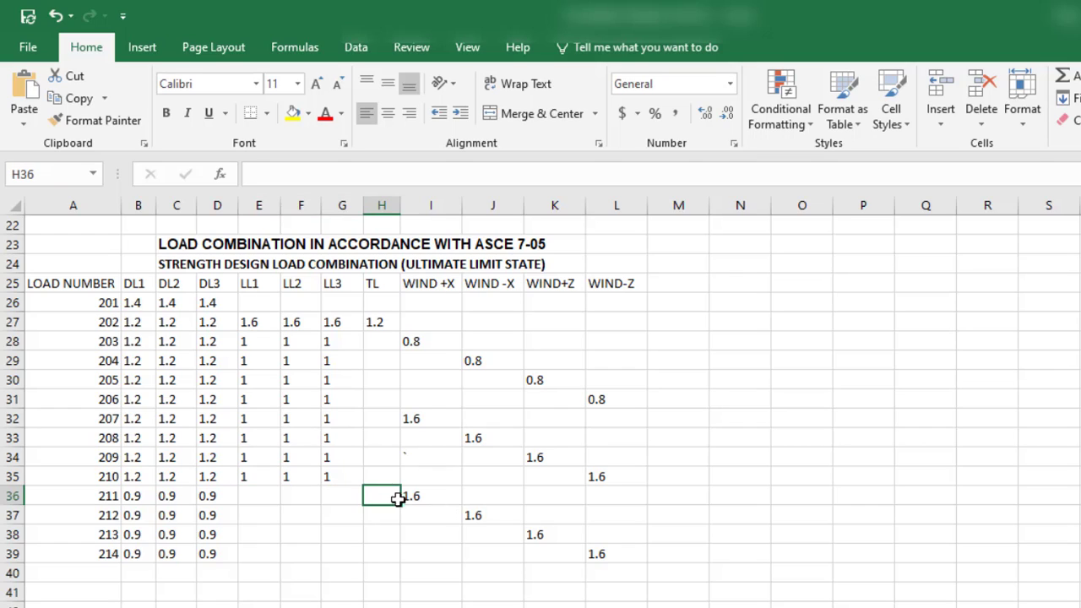
left_click(428, 502)
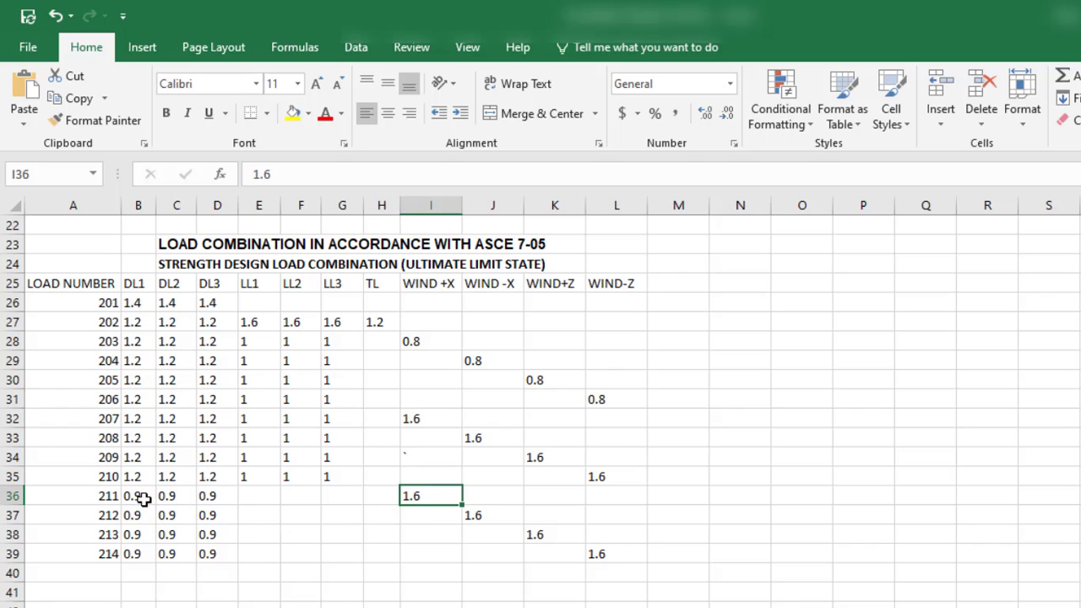
mouse_move(99, 498)
left_mouse_down()
mouse_move(425, 524)
mouse_move(591, 577)
left_mouse_up()
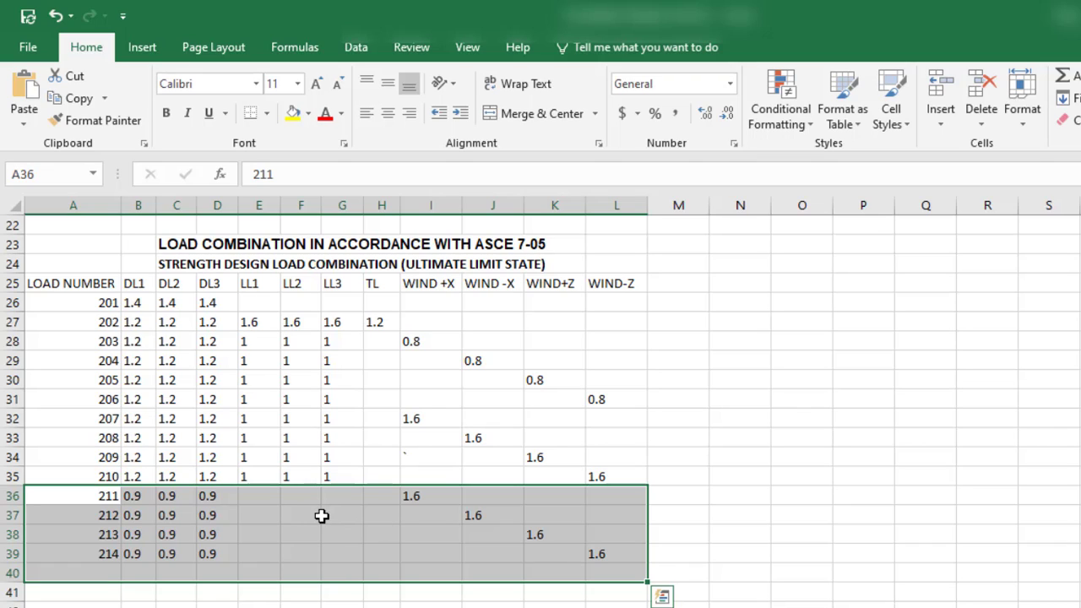
left_click(411, 553)
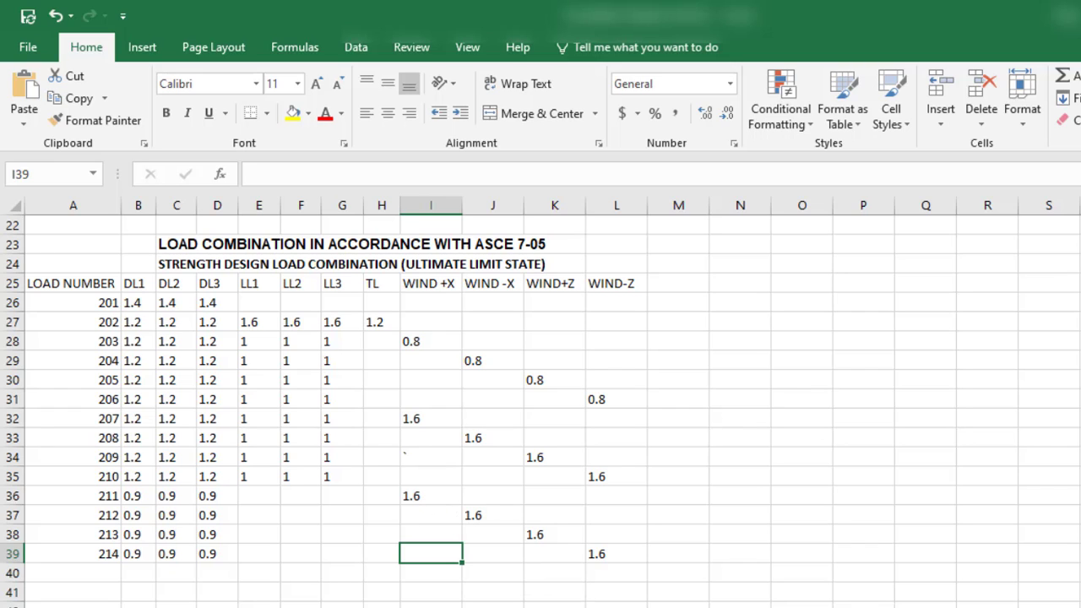
- Switch to STAAD.Pro, name load combination 37 STRENGTH DESIGN LOAD COMB. 211 and include load cases 1, 2 and 3
mouse_move(769, 607)
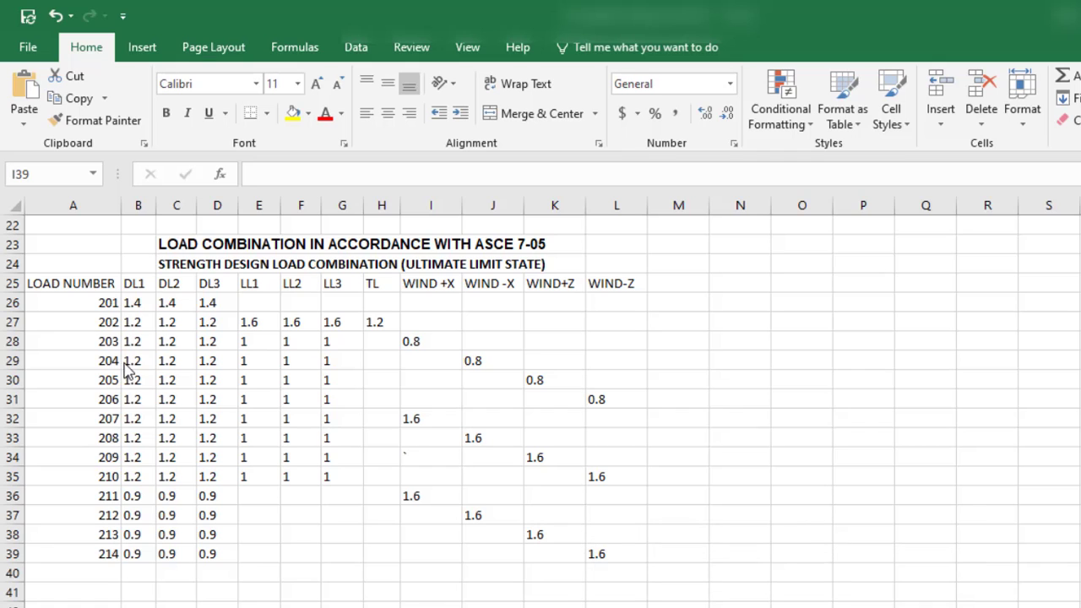
left_click(870, 603)
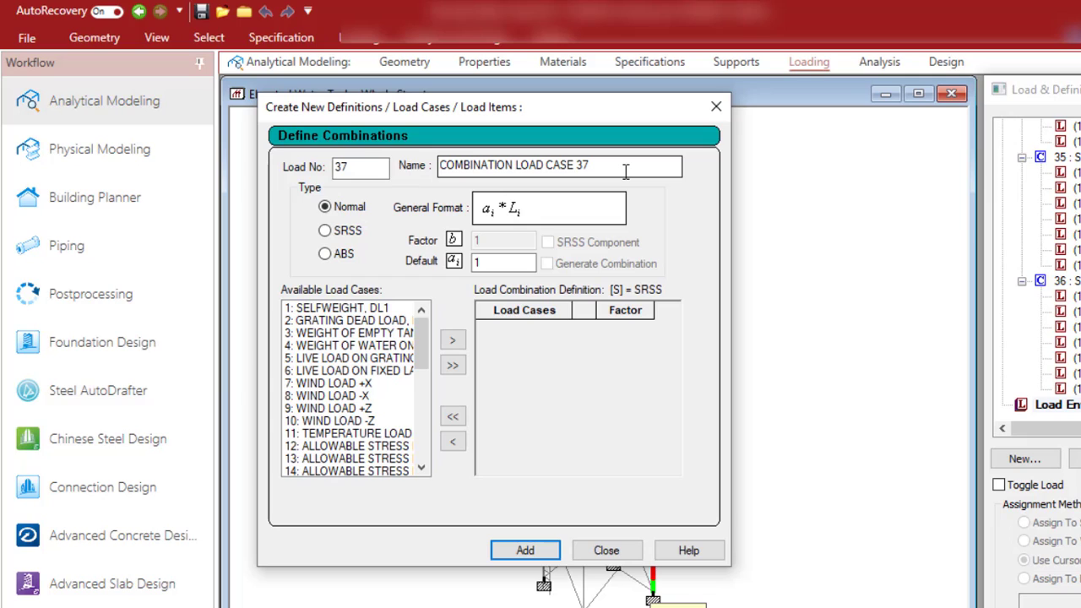
left_click_drag(625, 171, 412, 173)
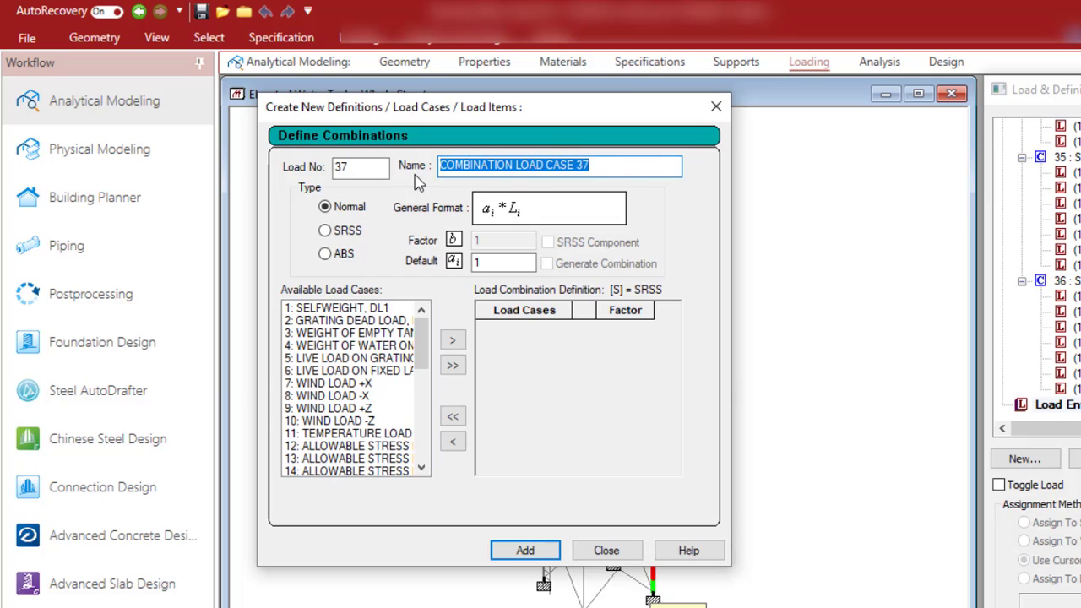
type("STRENGTH DESIGN LOAD COMB. 201")
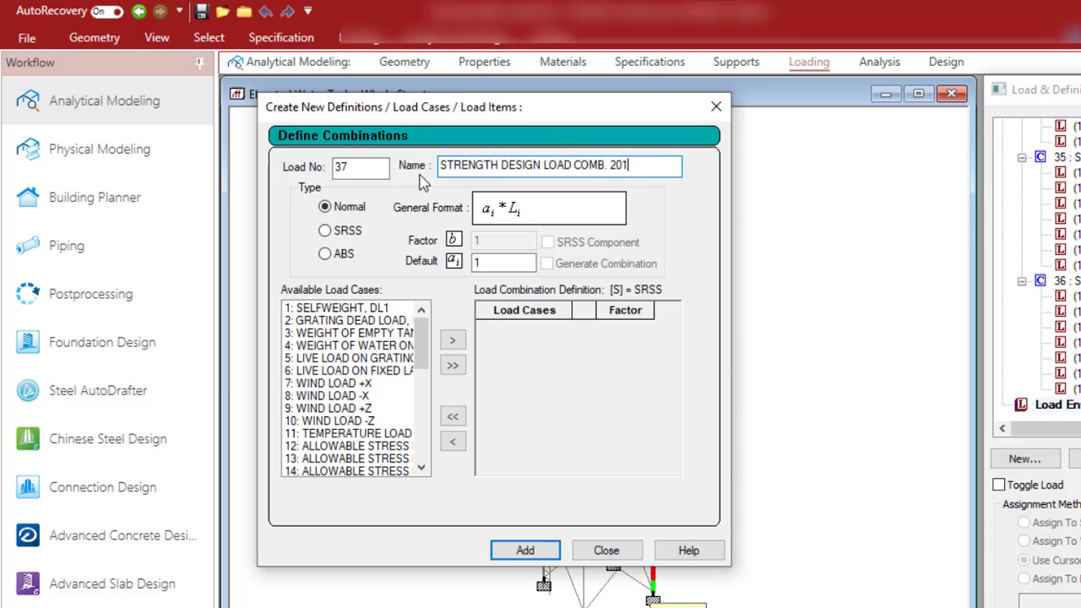
key("BackSpace")
key("BackSpace")
type("11")
left_click_drag(359, 309, 361, 335)
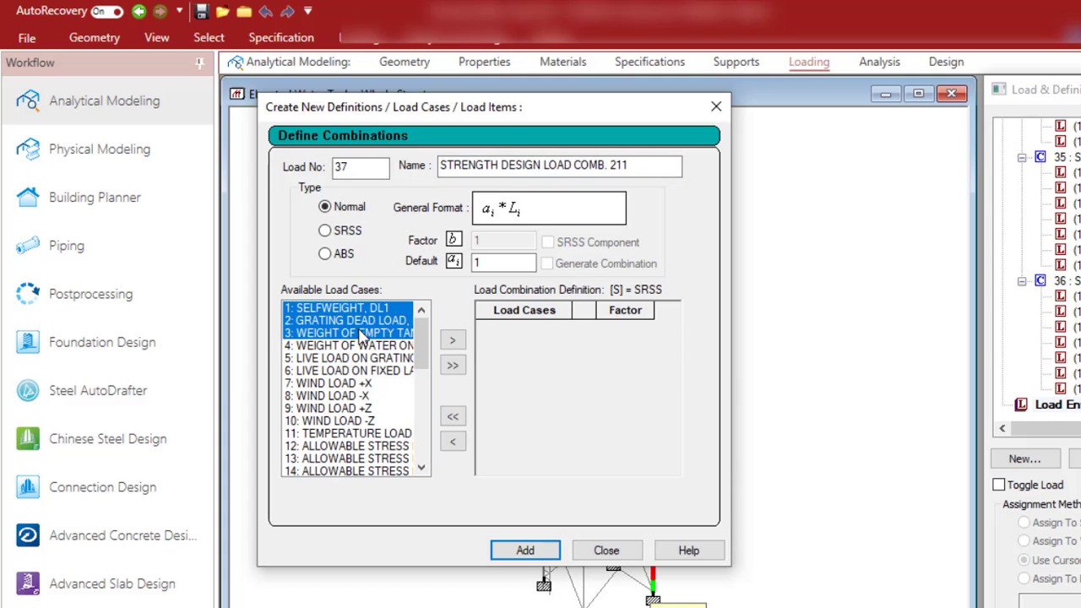
left_click(453, 341)
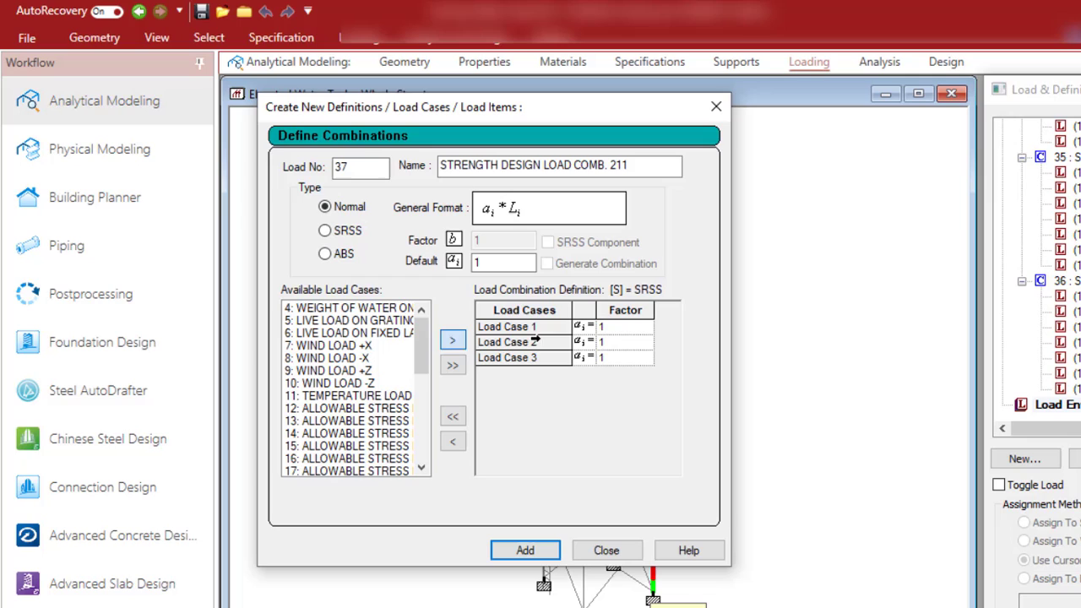
- Set the factors of load cases 1, 2 and 3 in load combination 37 to 0.9 each
left_click(602, 328)
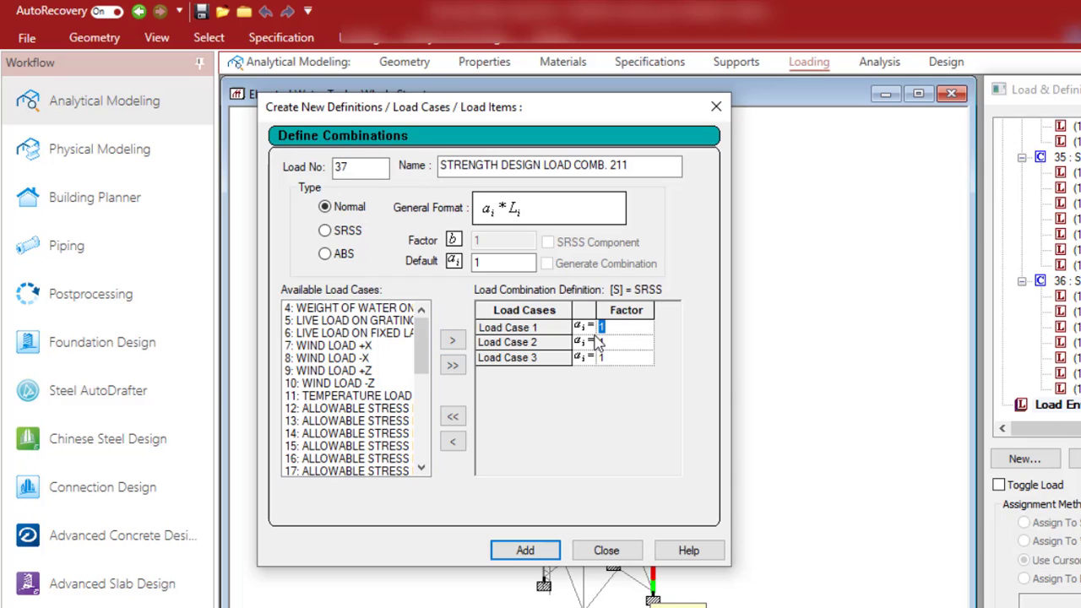
type("0.9")
left_click(600, 342)
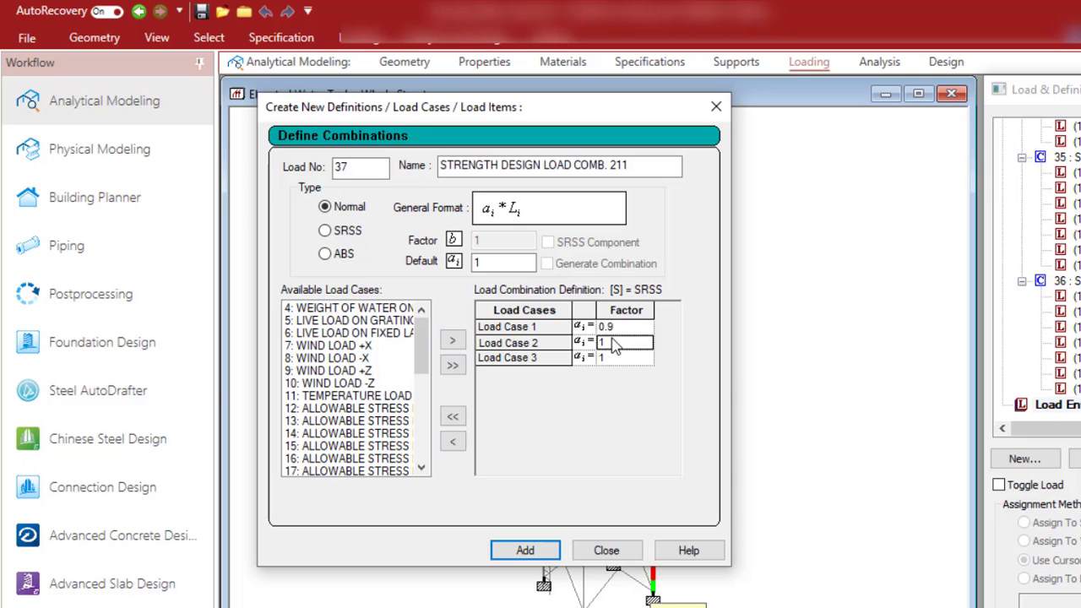
left_click(600, 358)
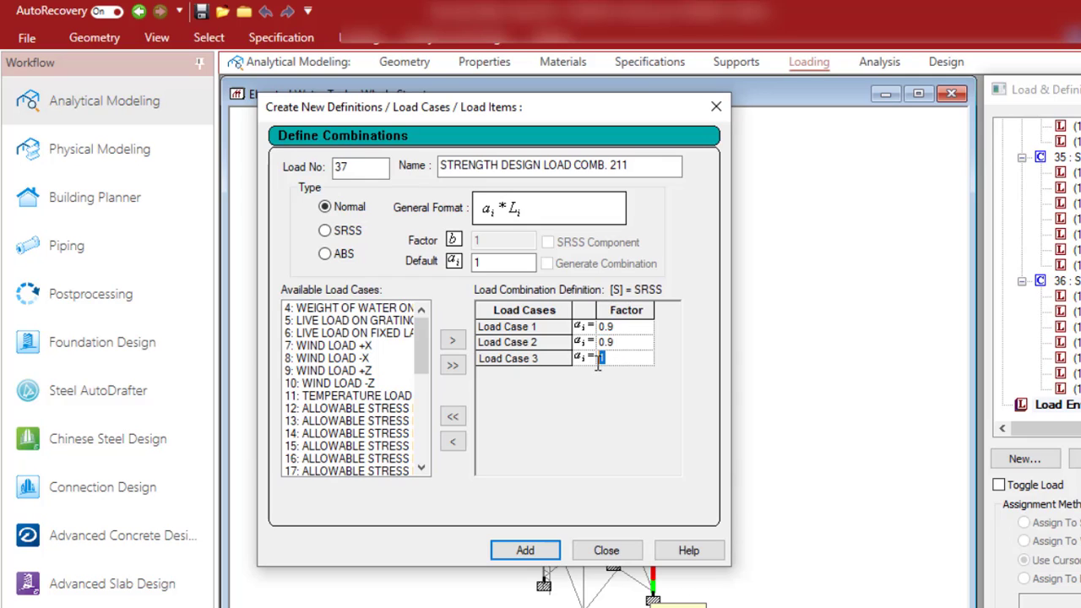
type("0.9")
- Include WIND LOAD +X with a factor of 1.6 in load combination 37, and add the combination to the model
left_click(408, 348)
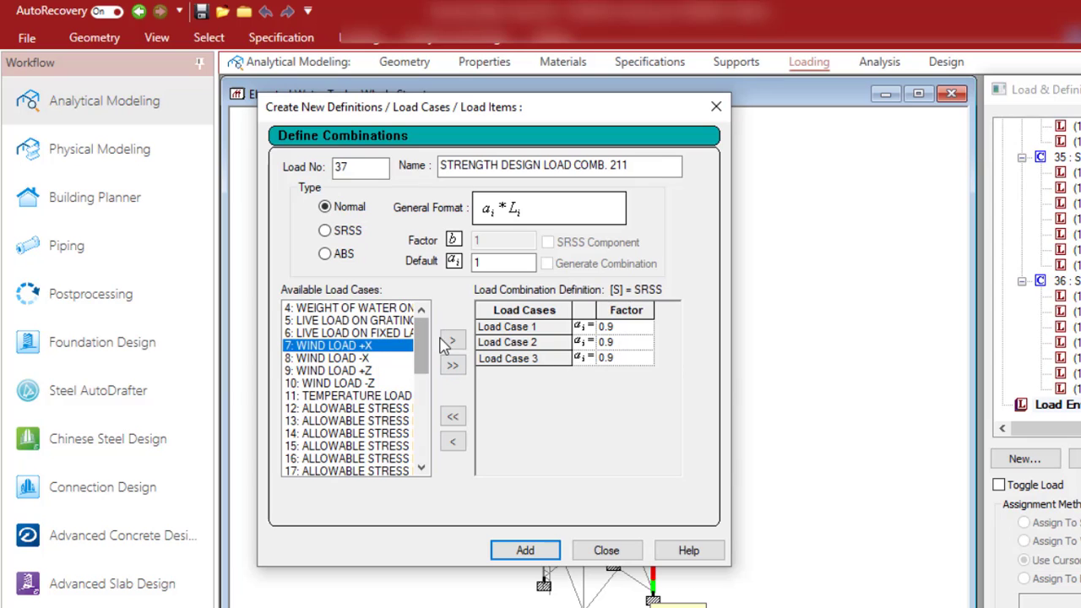
left_click(451, 341)
left_click(616, 376)
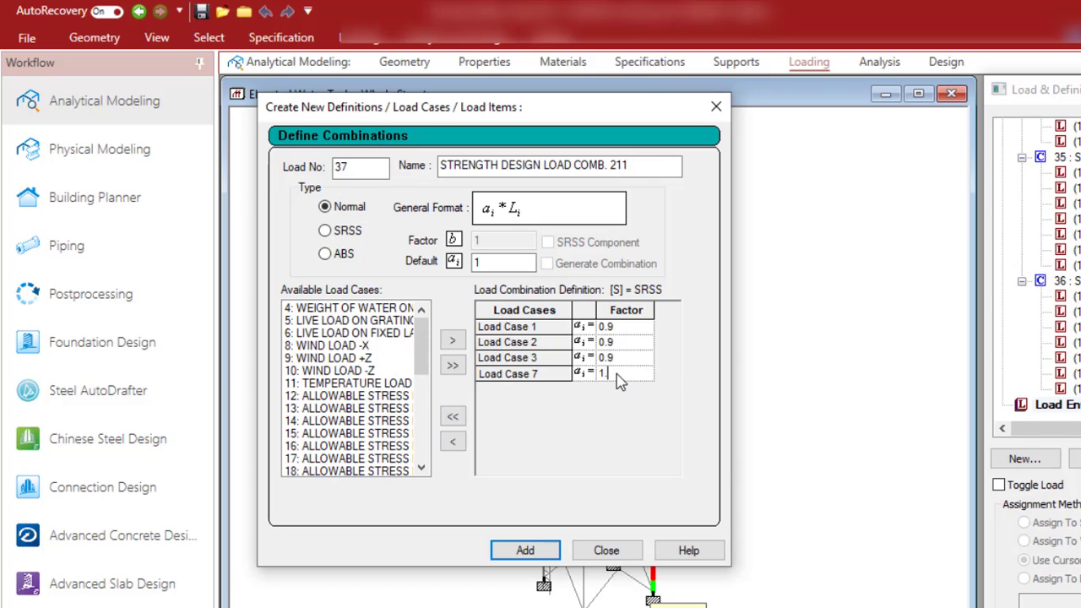
type("6")
left_click(545, 550)
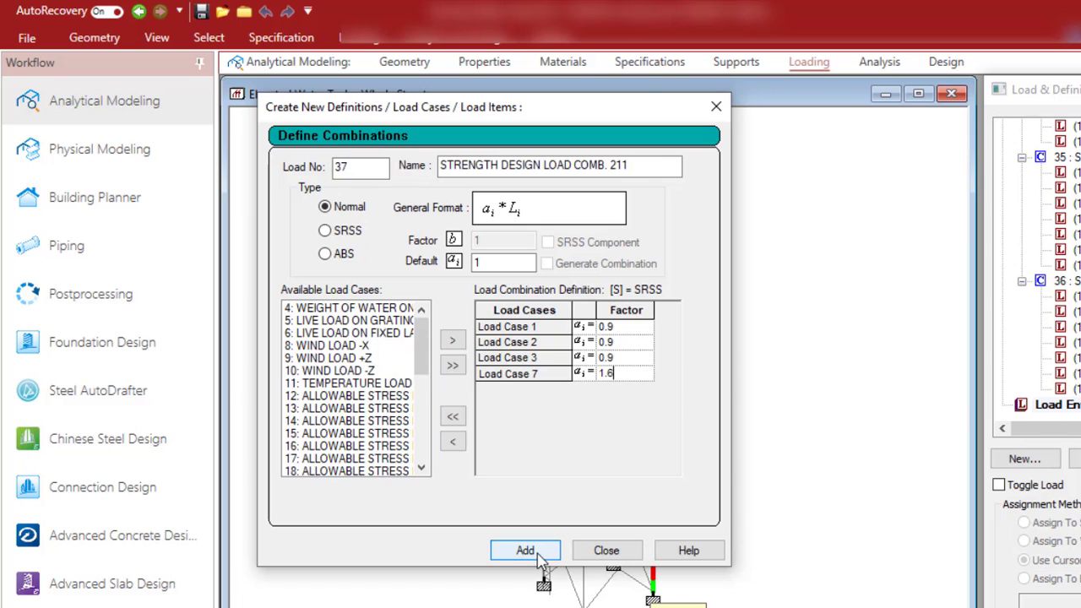
- Name load combination 38 STRENGTH DESIGN LOAD COMB. 212 and include load cases 1, 2 and 3
left_click_drag(611, 167, 434, 167)
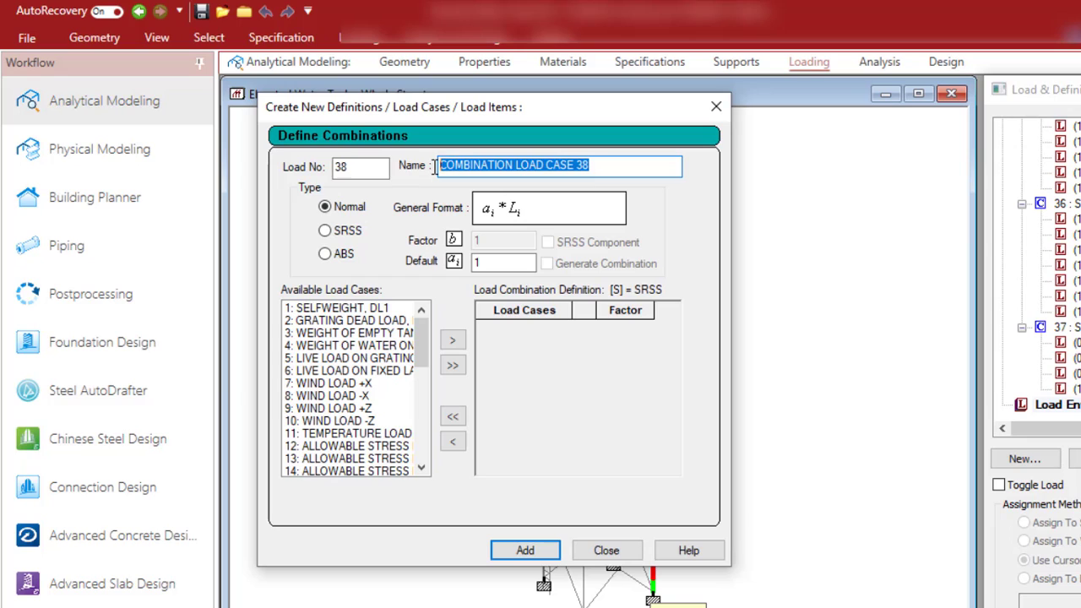
type("STRENGTH DESIGN LOAD COMB. 201")
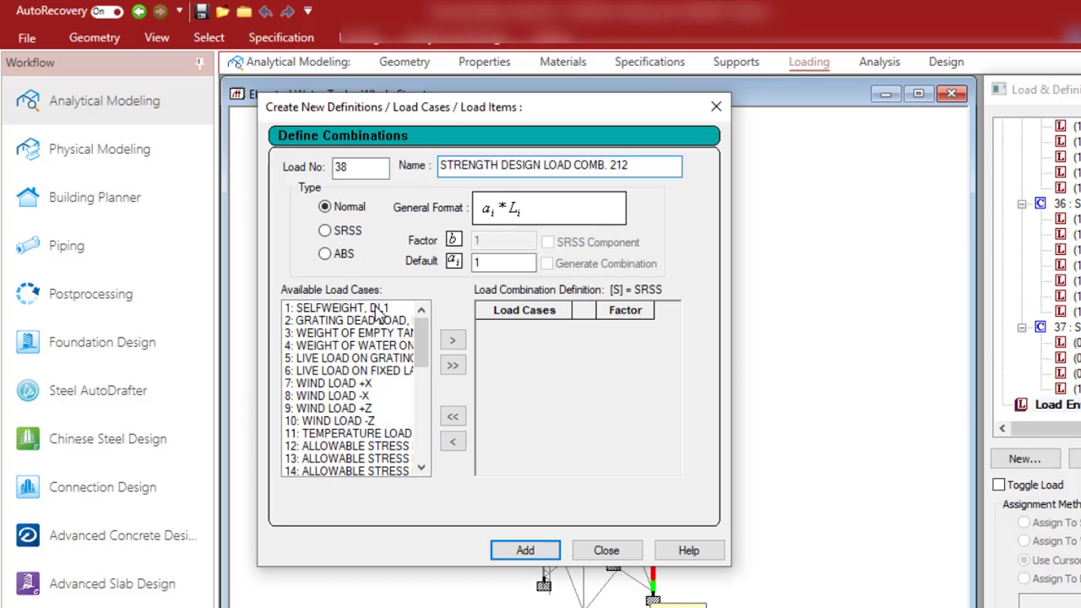
left_click_drag(376, 309, 380, 335)
left_click(450, 340)
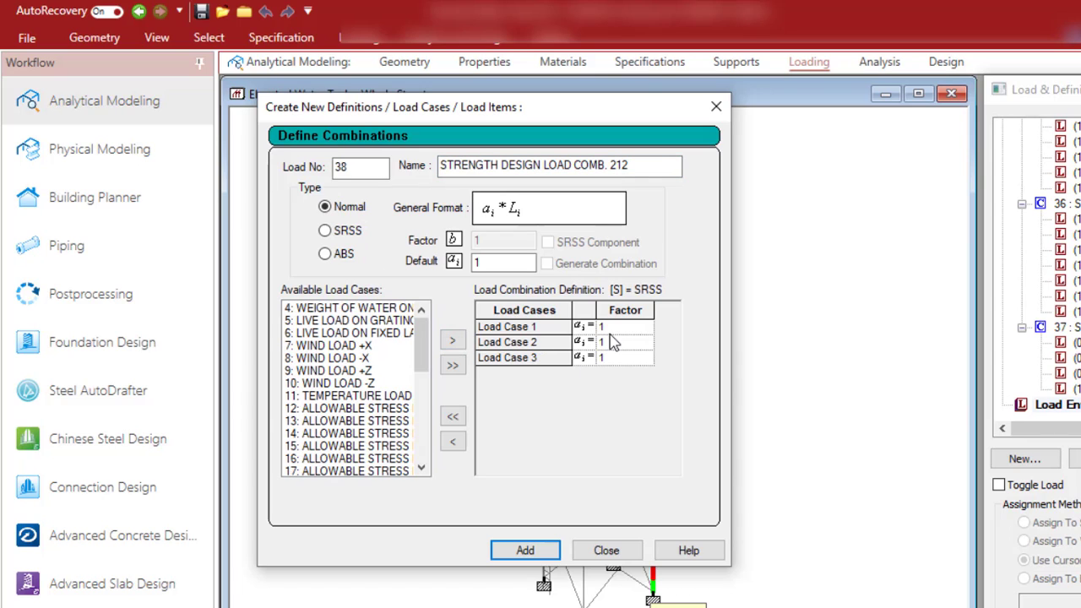
- Set the factors of load cases 1, 2 and 3 in load combination 38 to 0.9 each
left_click(614, 329)
key("BackSpace")
type("0.9")
left_click(620, 348)
key("BackSpace")
type("0")
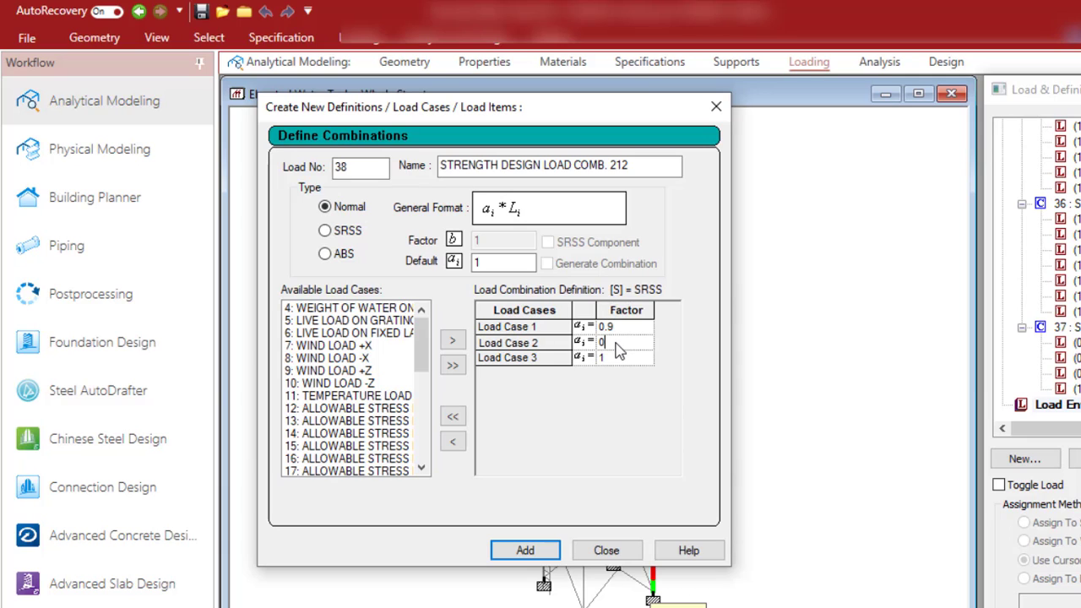
type(".9")
left_click(619, 359)
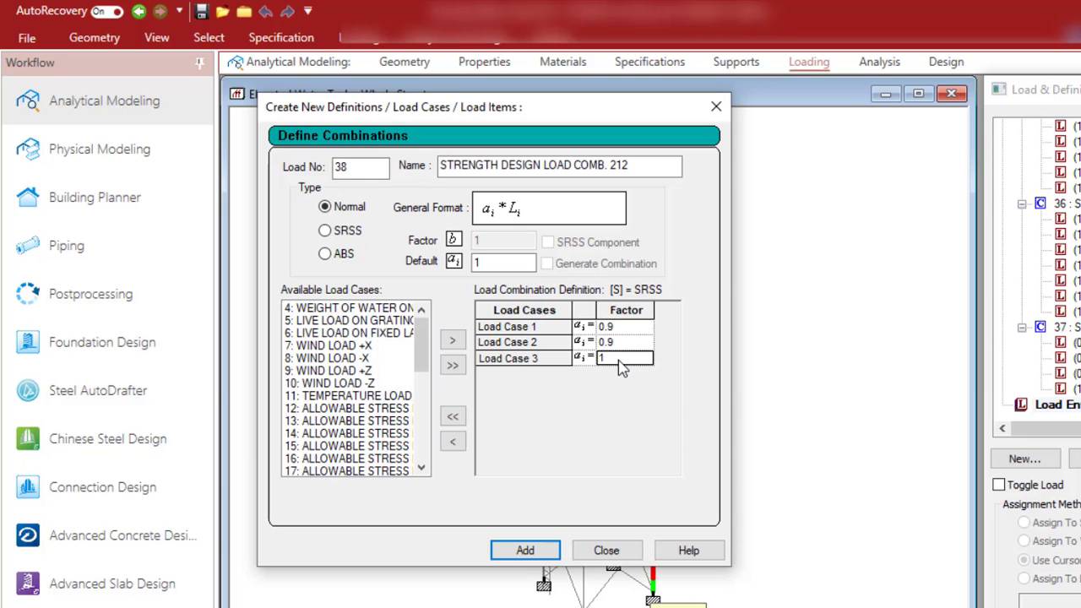
key("BackSpace")
type("0.9")
key("Return")
- Include WIND LOAD -X with a factor of 1.6 in load combination 38, and add the combination to the model
left_click_drag(364, 313, 373, 336)
left_click(369, 358)
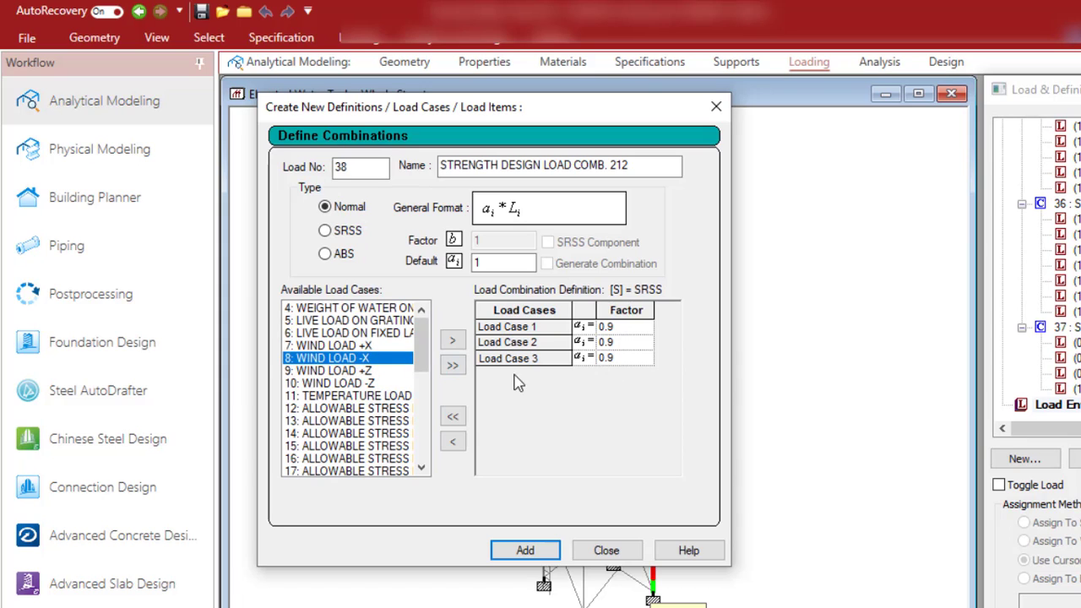
left_click(452, 340)
left_click(613, 374)
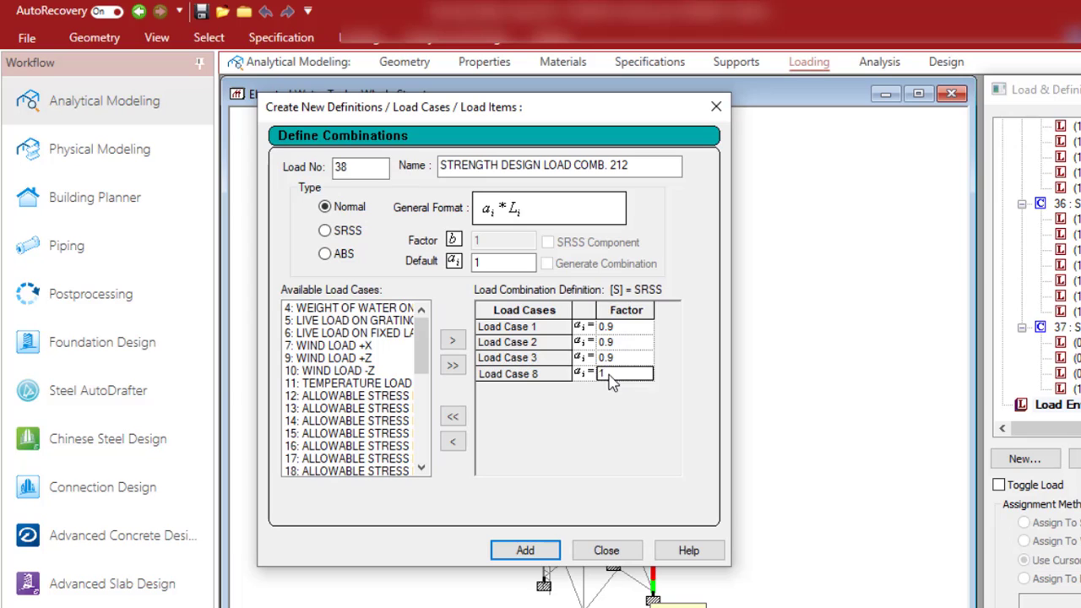
type(".6")
left_click(543, 552)
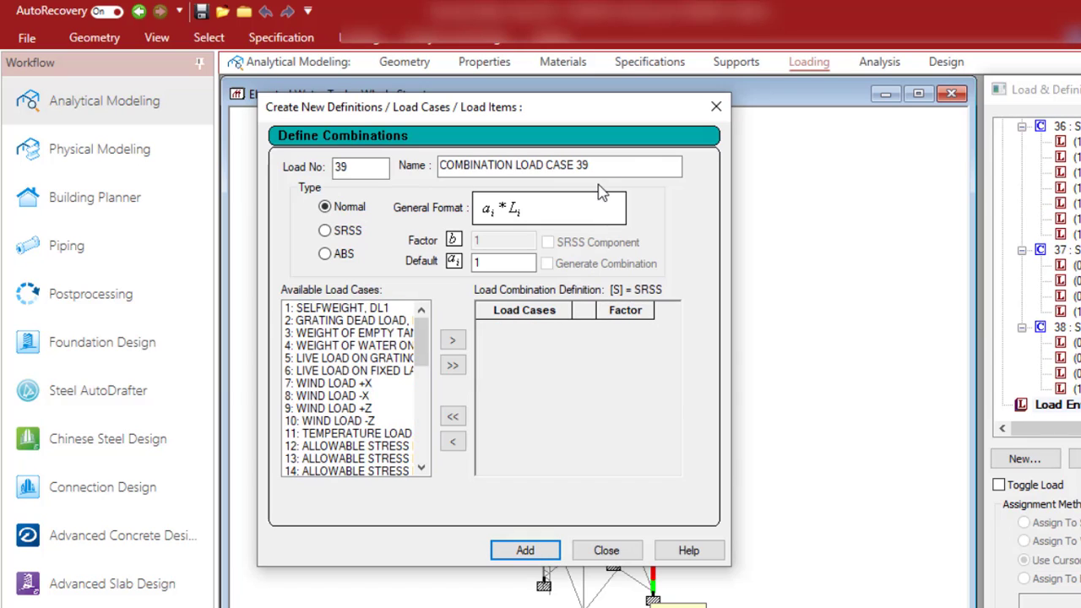
- Name load combination 39 STRENGTH DESIGN LOAD COMB. 213 and include load cases 1, 2 and 3
left_click_drag(611, 169, 397, 169)
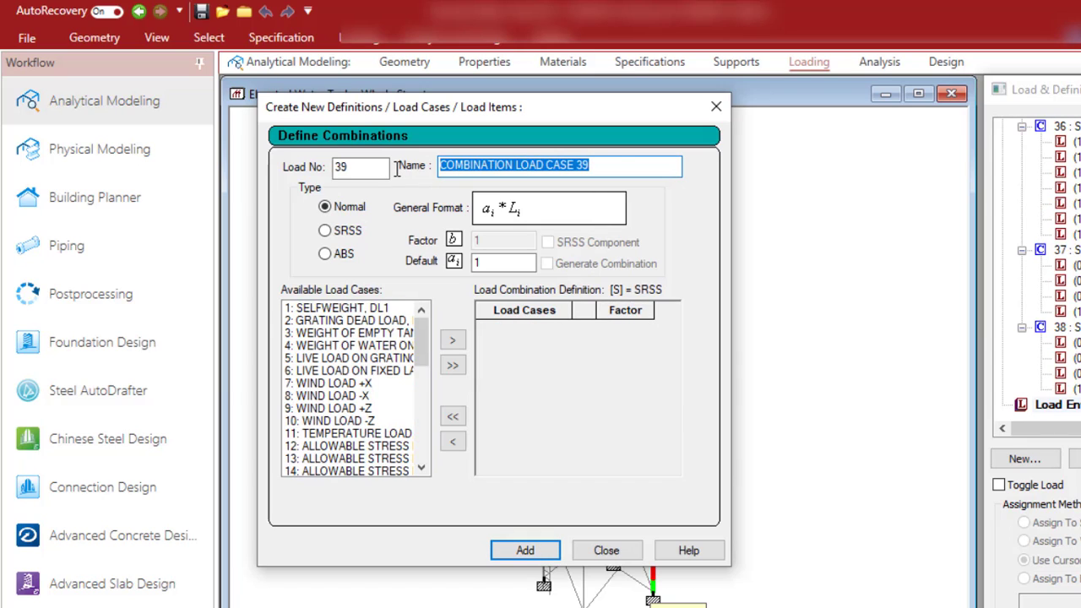
type("STRENGTH DESIGN LOAD COMB. 2")
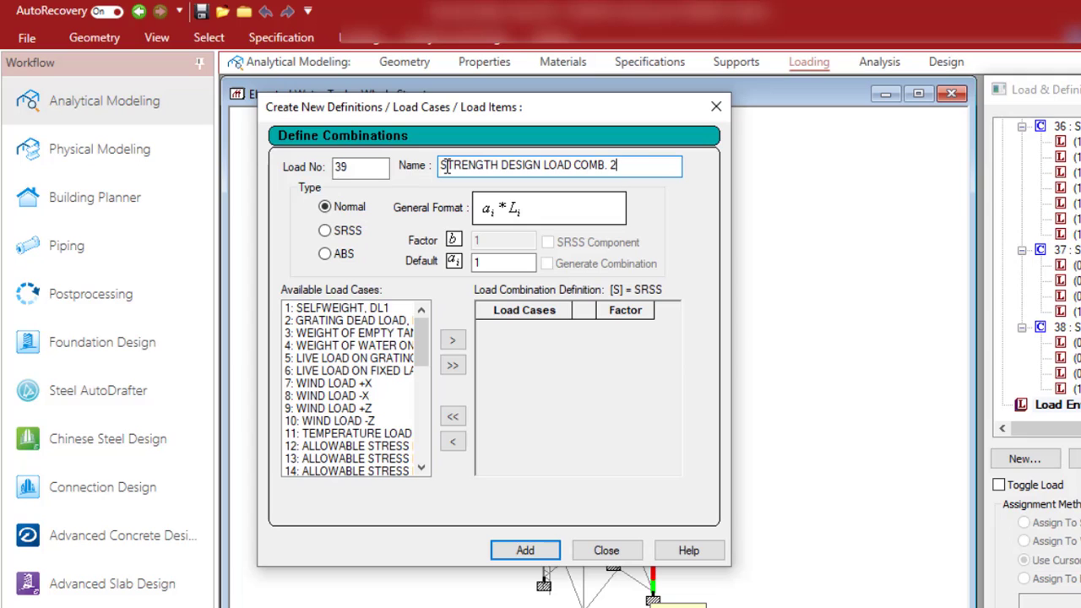
type("013")
left_click_drag(368, 309, 368, 336)
left_click(452, 339)
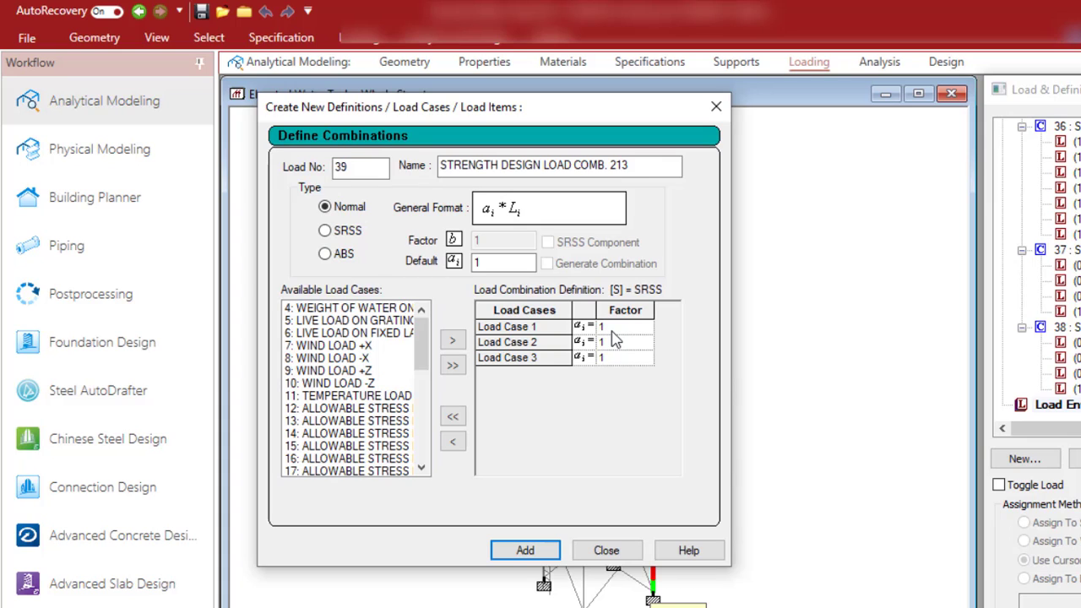
- Set the factors of load cases 1, 2 and 3 in load combination 39 to 0.9 each
left_click(612, 332)
left_click_drag(614, 330, 597, 332)
type("0.9")
left_click(613, 342)
left_click_drag(613, 342, 598, 342)
left_click(622, 361)
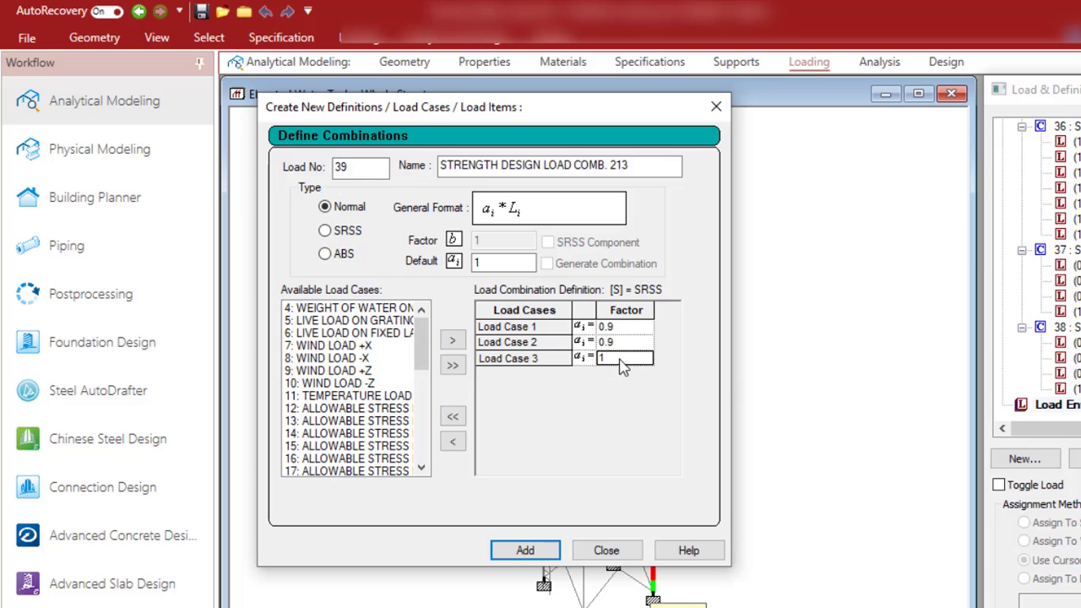
key("BackSpace")
type("0.9")
- Include WIND LOAD +Z with a factor of 1.6 in load combination 39, and add the combination to the model
left_click(370, 373)
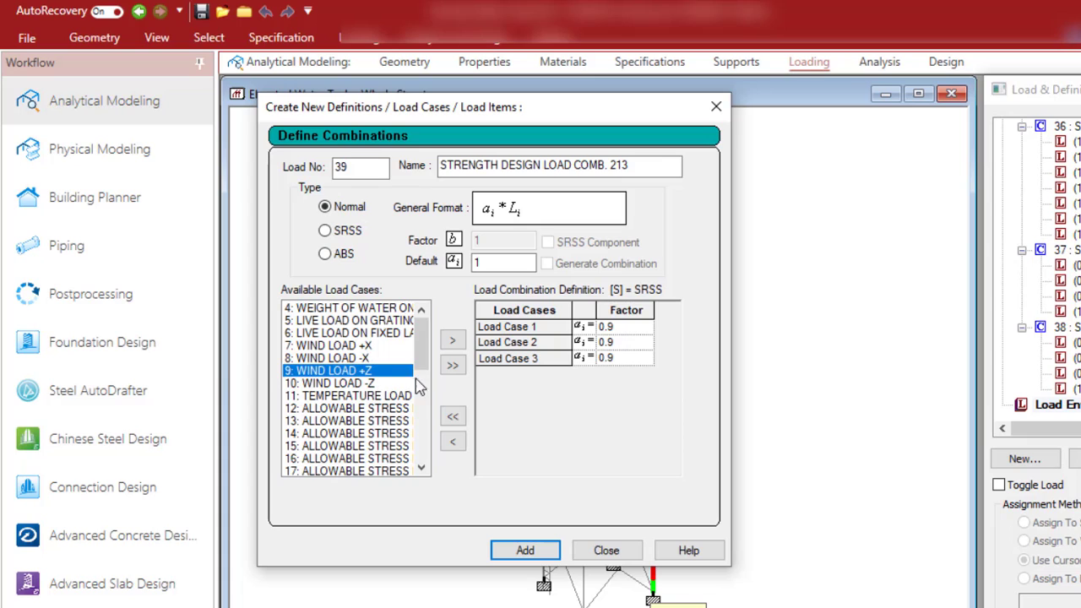
left_click(451, 341)
left_click(613, 377)
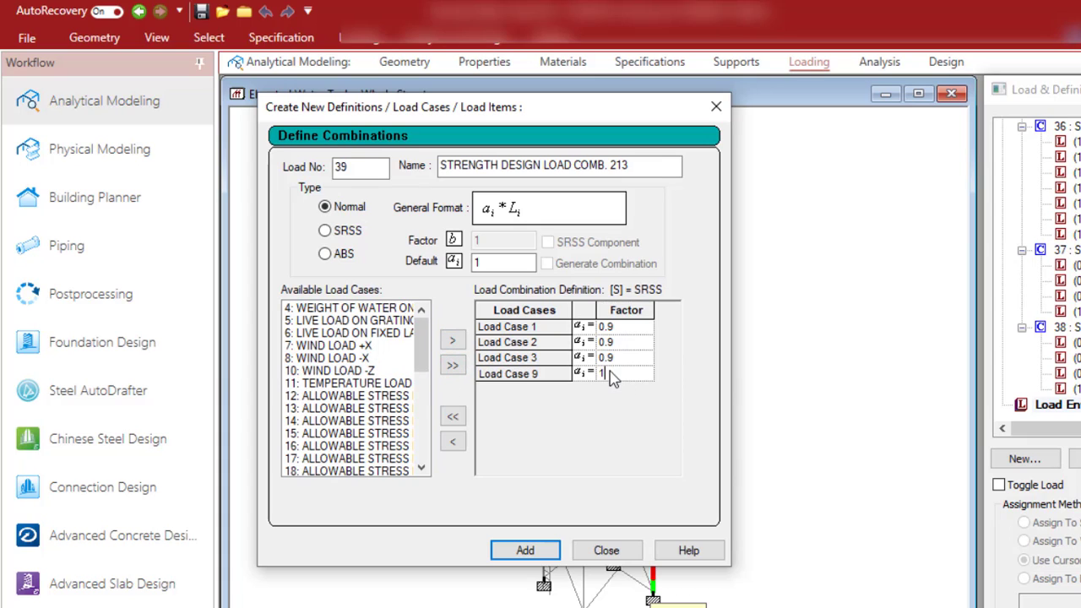
type(".6")
left_click(541, 554)
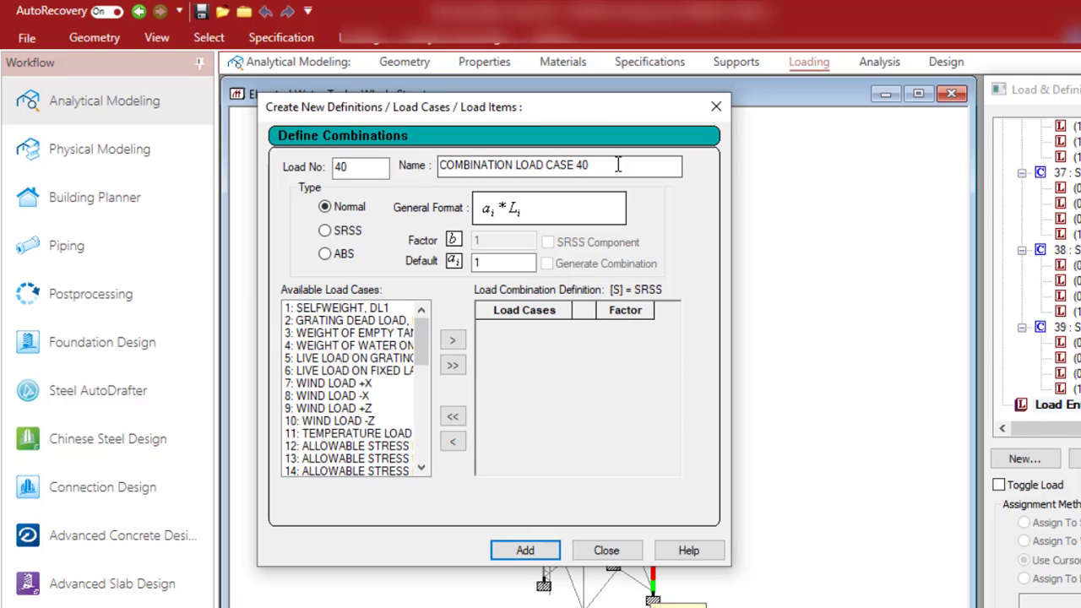
- Name load combination 40 STRENGTH DESIGN LOAD COMB. 214 and include load cases 1, 2 and 3
left_click_drag(615, 165, 437, 166)
type("STRENGTH DESIGN LOAD COMB. 201")
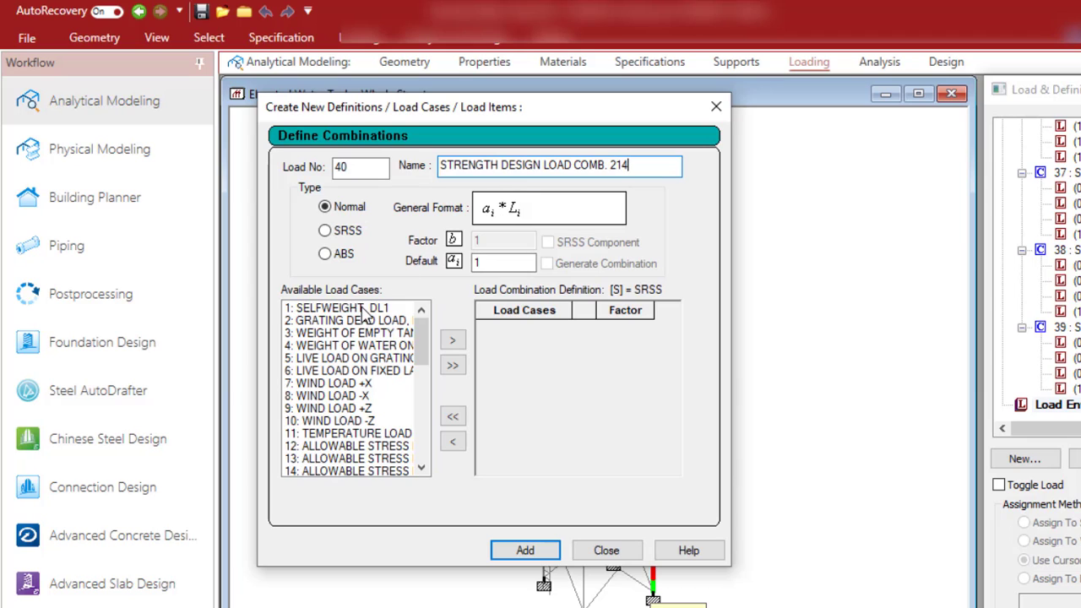
left_click_drag(363, 313, 426, 331)
left_click(452, 340)
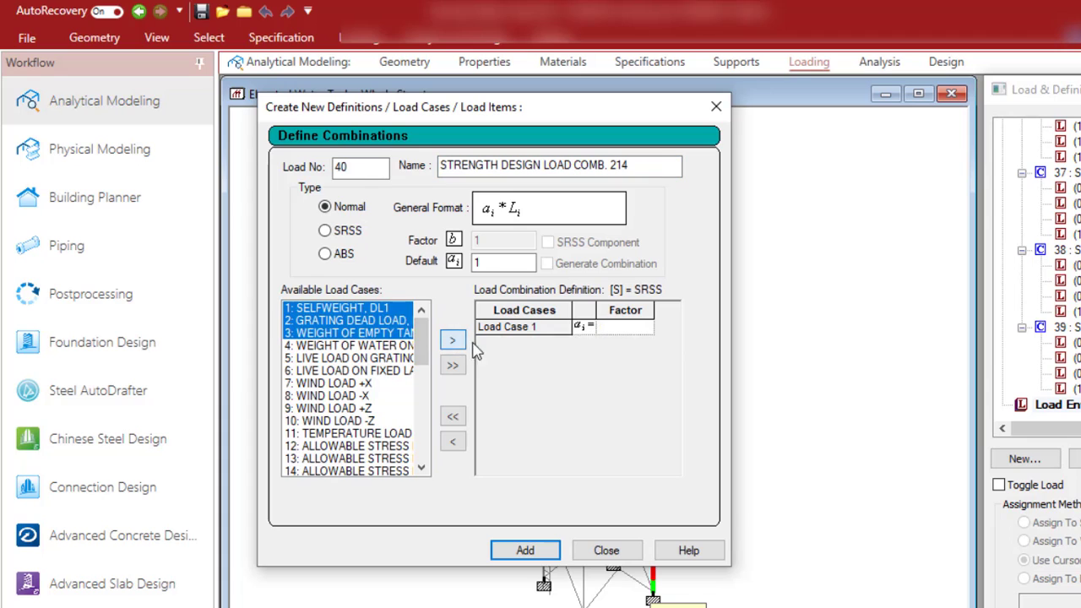
- Set the factors of load cases 1, 2 and 3 in load combination 40 to 0.9 each
left_click(611, 328)
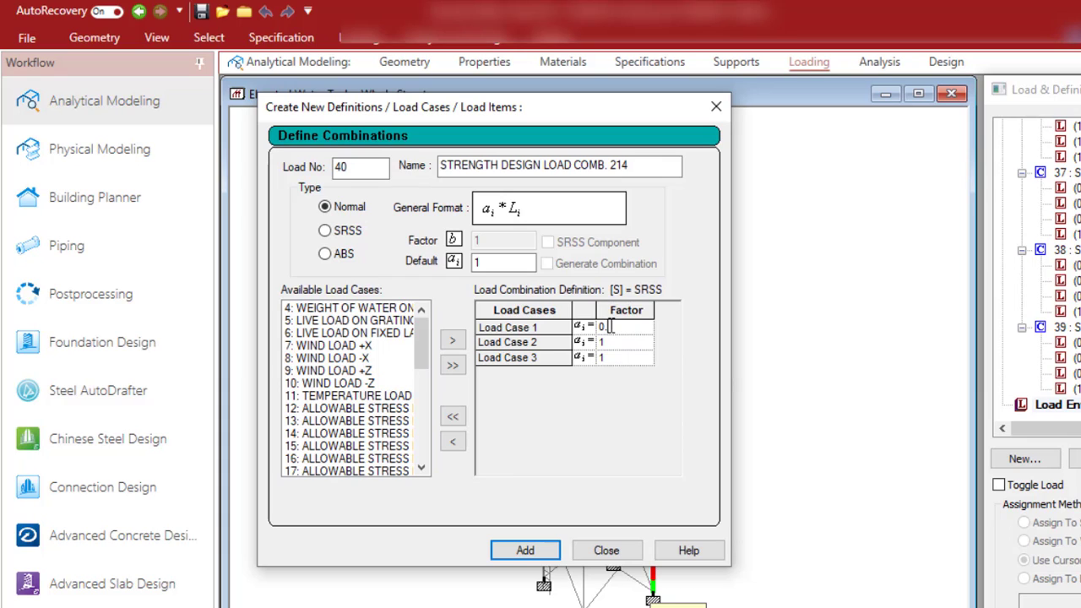
left_click(613, 342)
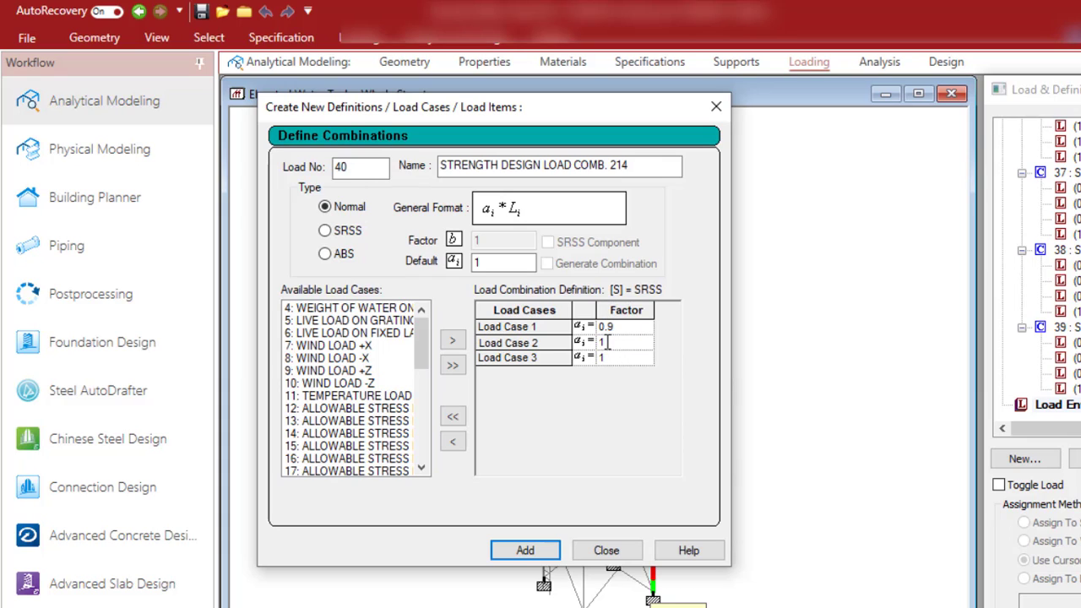
key("BackSpace")
type("0.9")
left_click(601, 358)
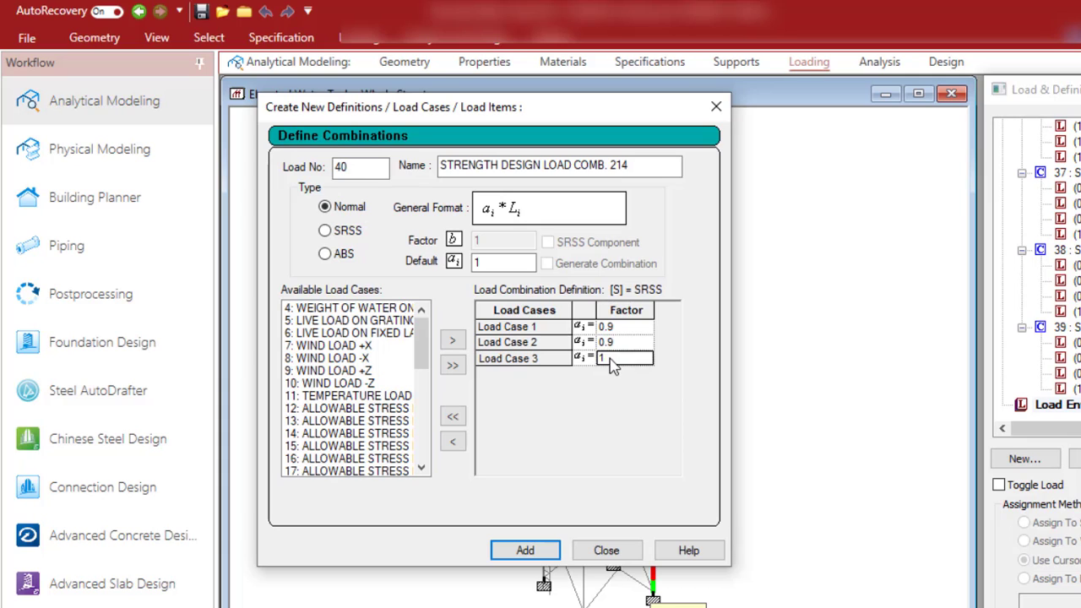
type("0.9")
- Include WIND LOAD -Z with a factor of 1.6 in load combination 40, add the combination, and finish defining combinations
left_click(368, 383)
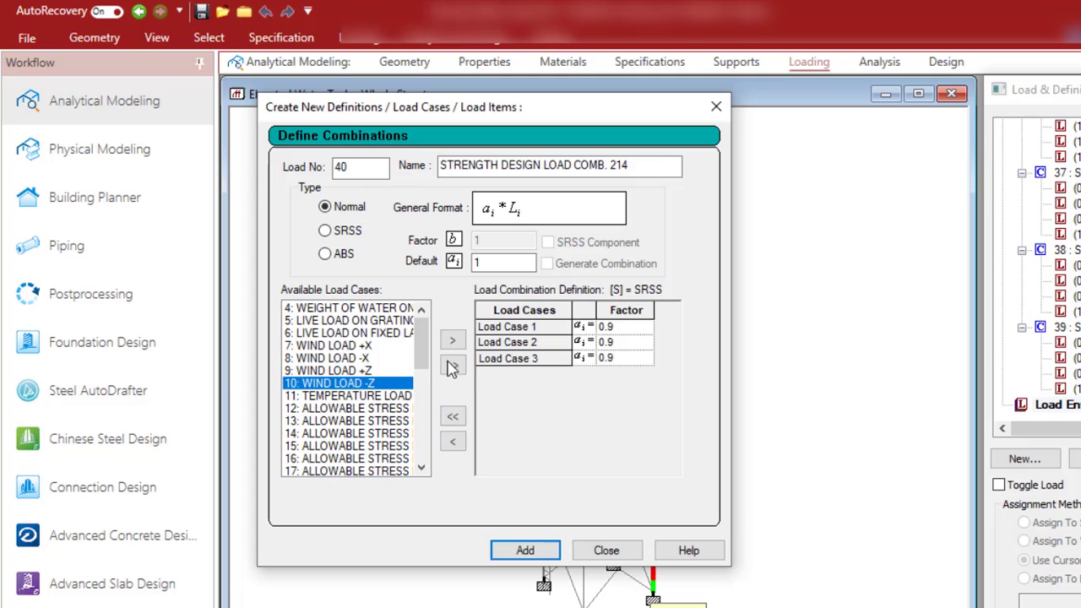
left_click(453, 340)
double_click(609, 374)
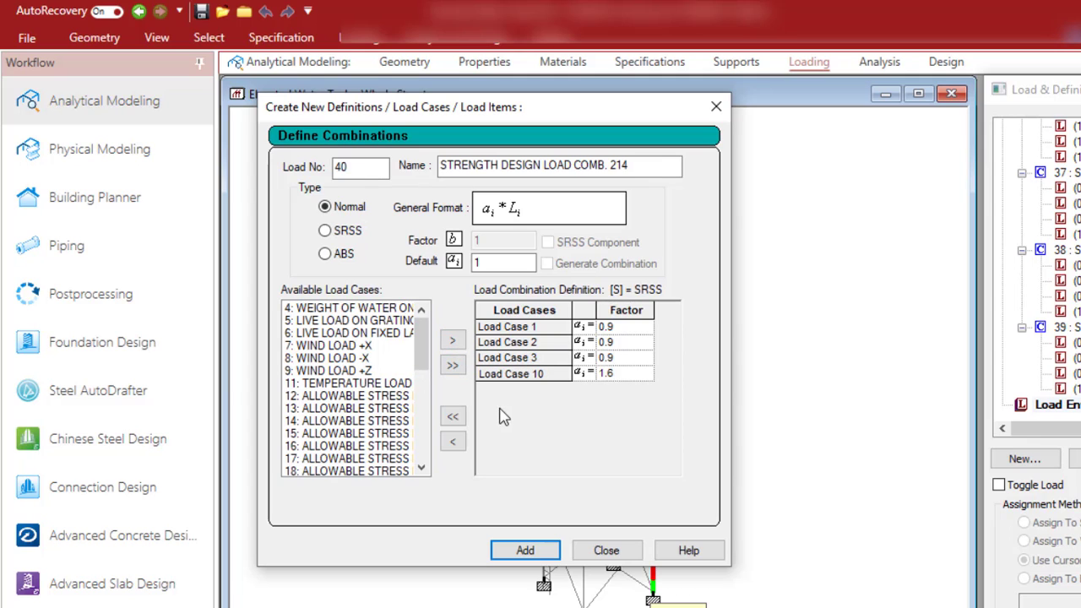
left_click(543, 553)
left_click(607, 551)
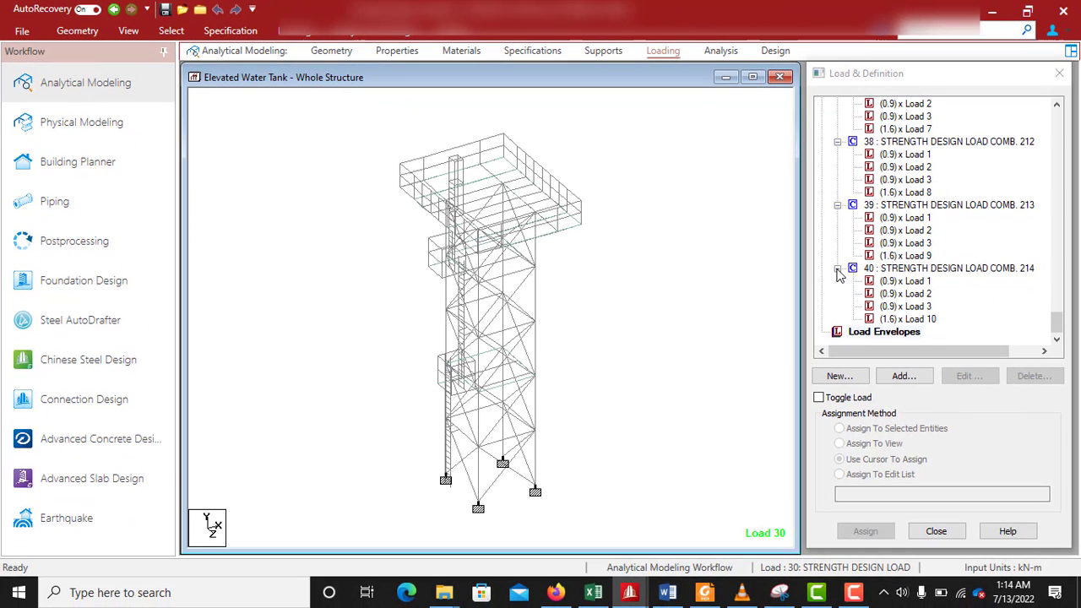
- Collapse the entries of strength design load combinations 214 down to 201 in the load list
left_click(837, 268)
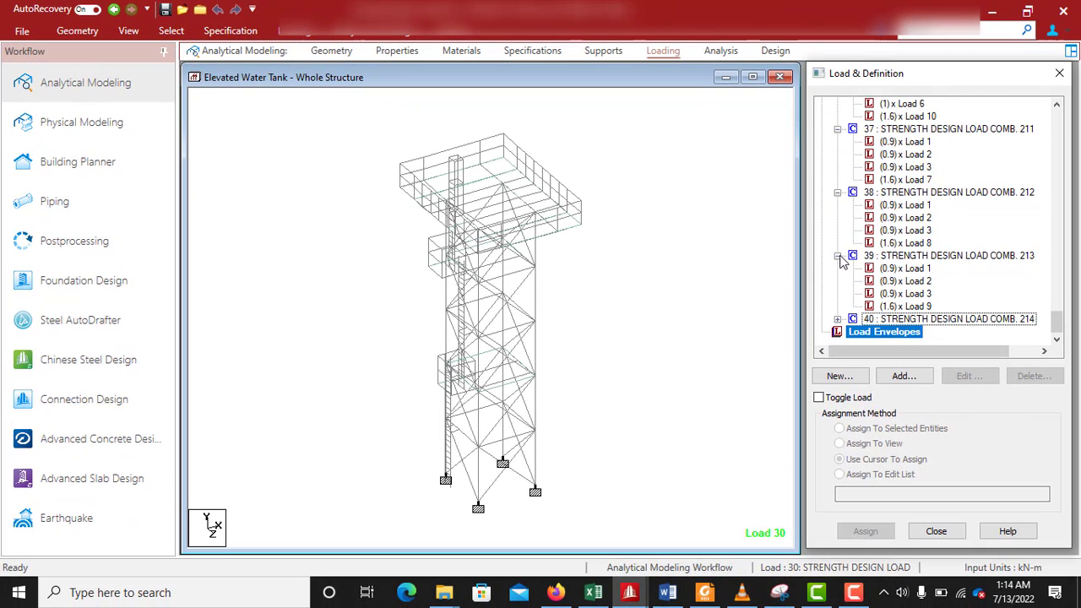
left_click(838, 256)
left_click(838, 243)
left_click(839, 228)
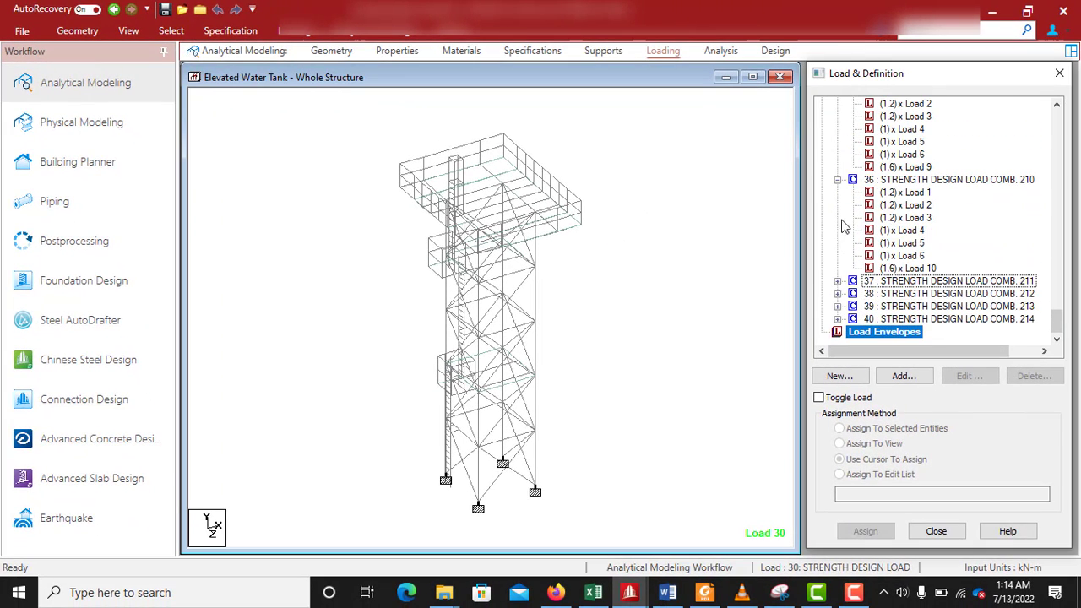
left_click(839, 206)
scroll(860, 193, "up", 1)
scroll(845, 201, "down", 1)
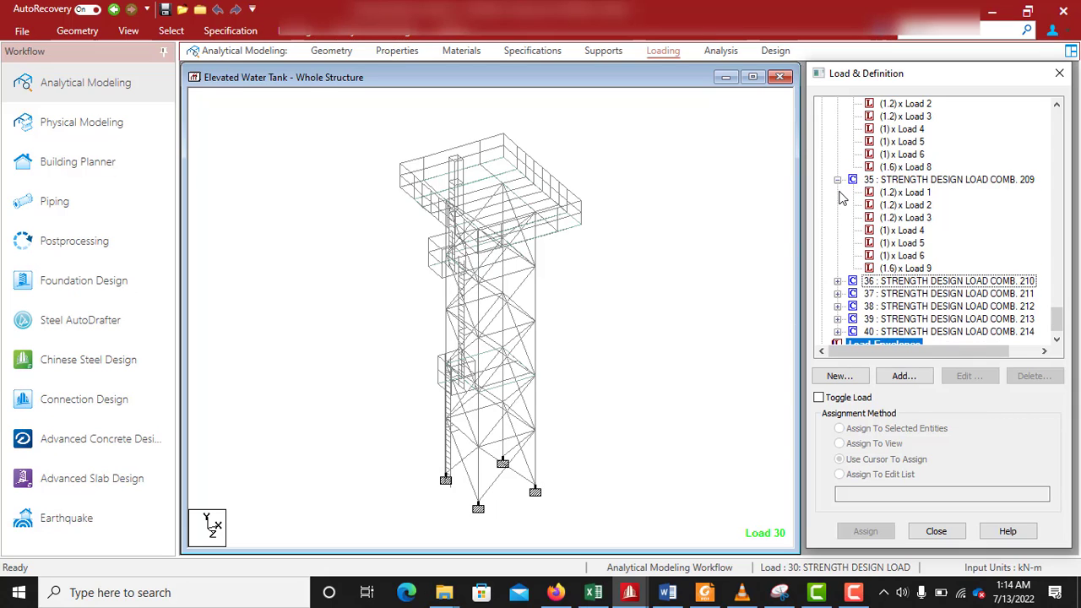
left_click(838, 179)
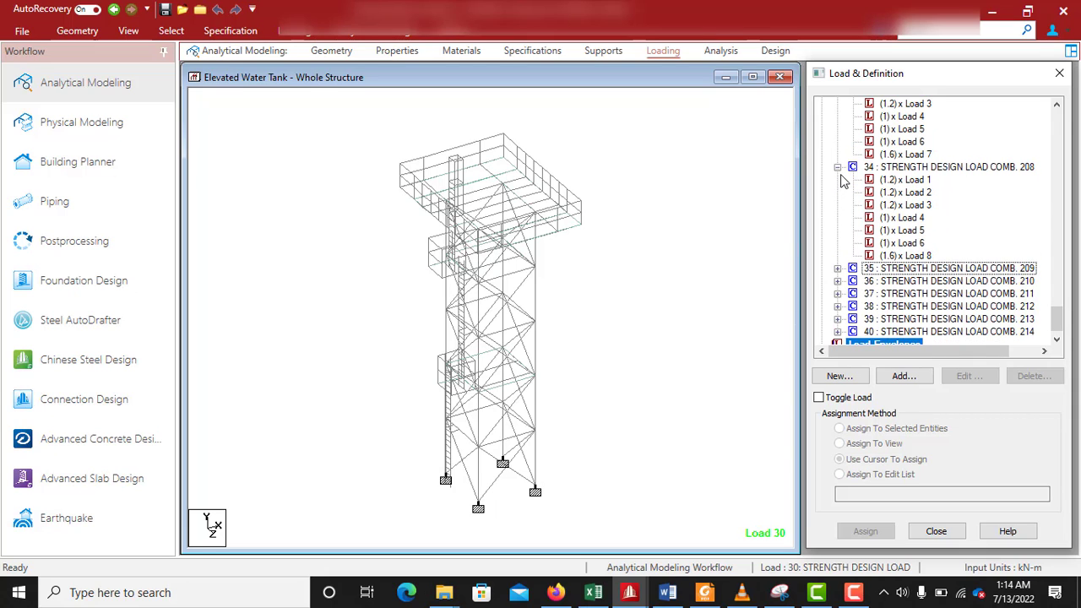
left_click(838, 167)
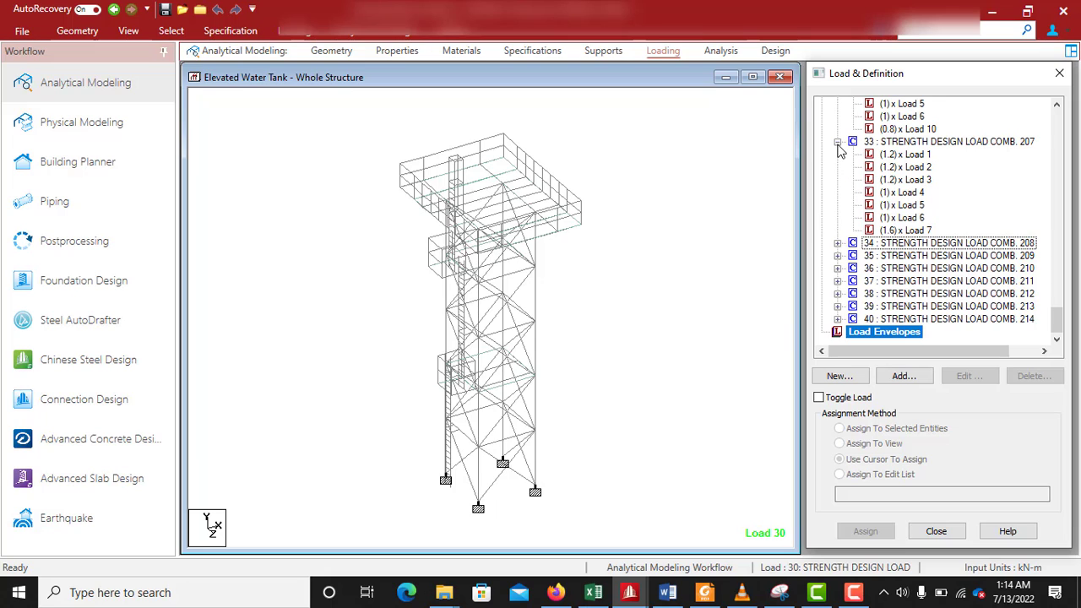
left_click(839, 151)
left_click(838, 130)
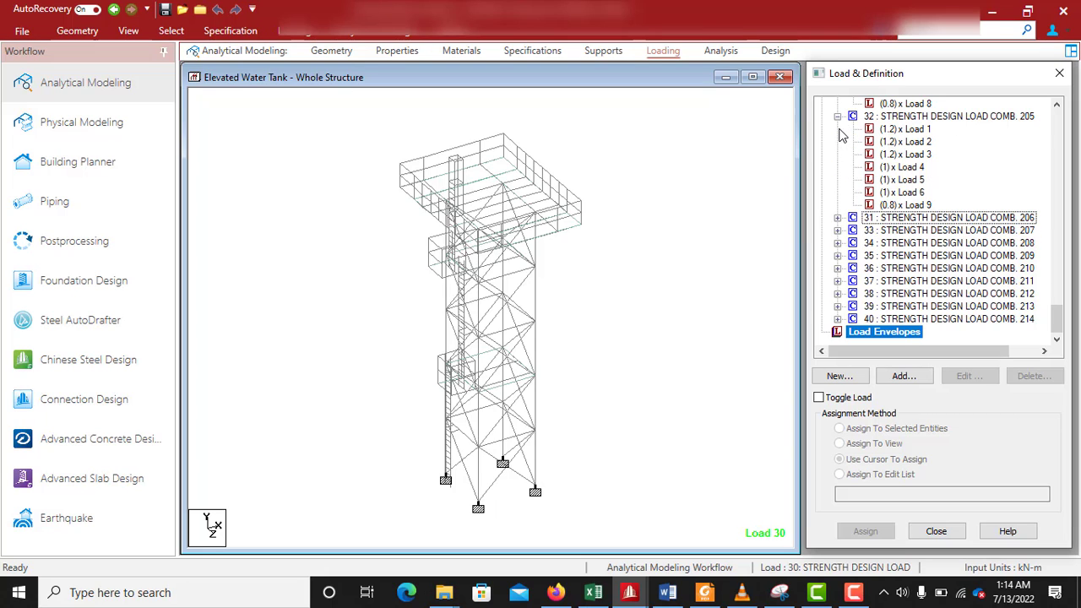
left_click(838, 117)
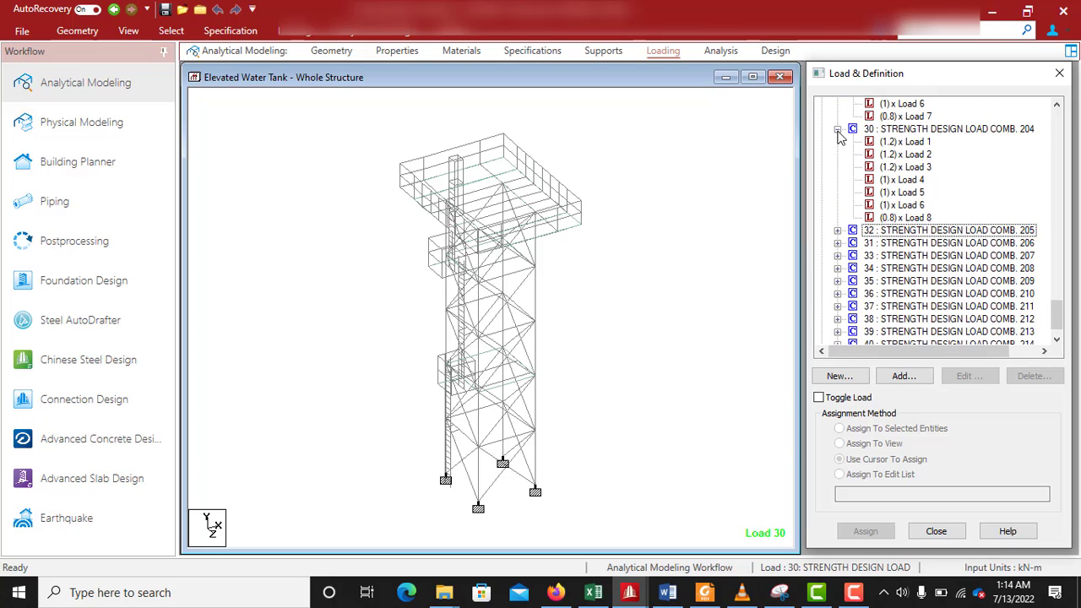
left_click(837, 130)
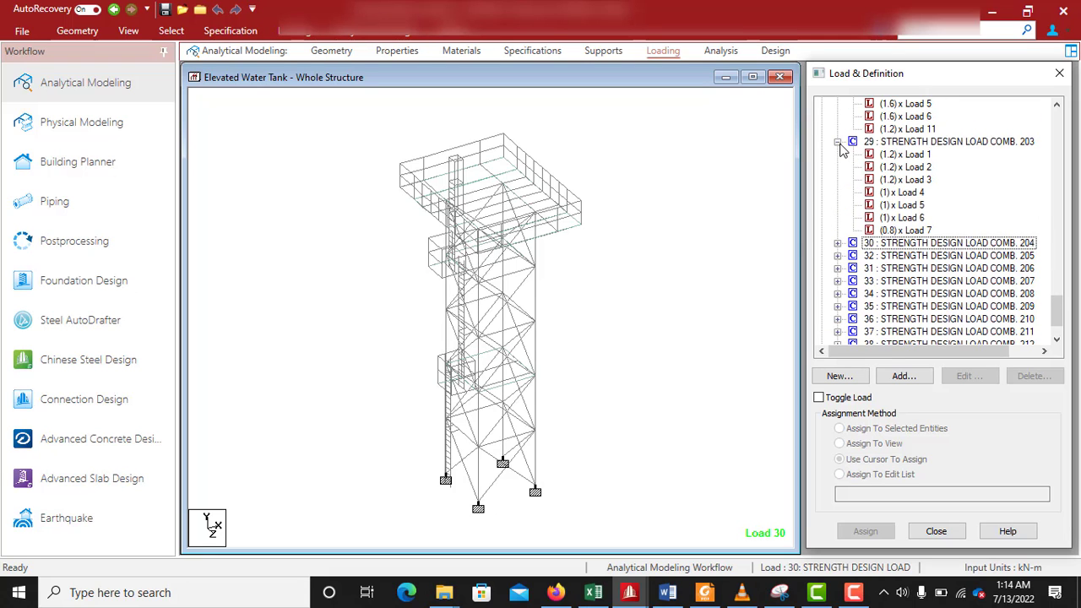
left_click(838, 142)
left_click(838, 117)
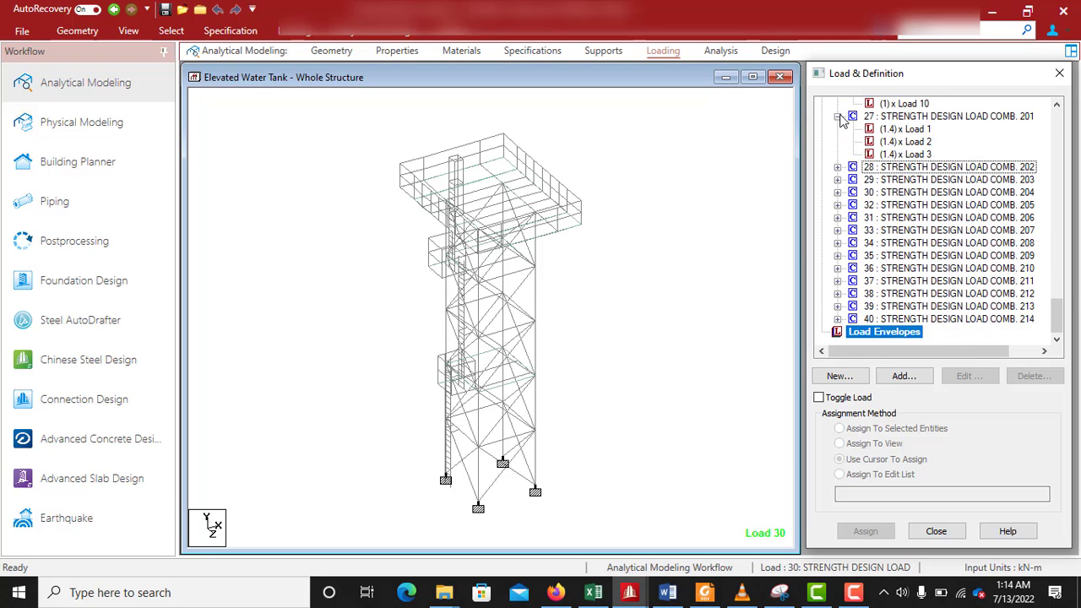
scroll(841, 120, "up", 1)
left_click(839, 156)
- Collapse the entries of all allowable stress load combinations, load numbers 26 down to 12, in the load list
scroll(841, 161, "up", 1)
scroll(840, 156, "up", 1)
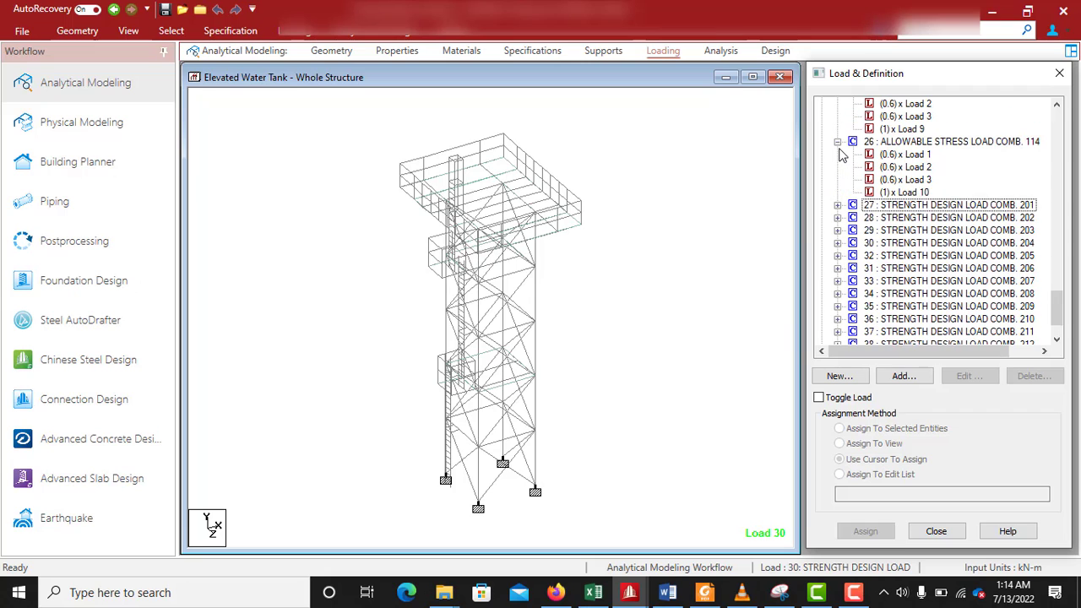
left_click(839, 142)
scroll(839, 139, "up", 2)
left_click(838, 142)
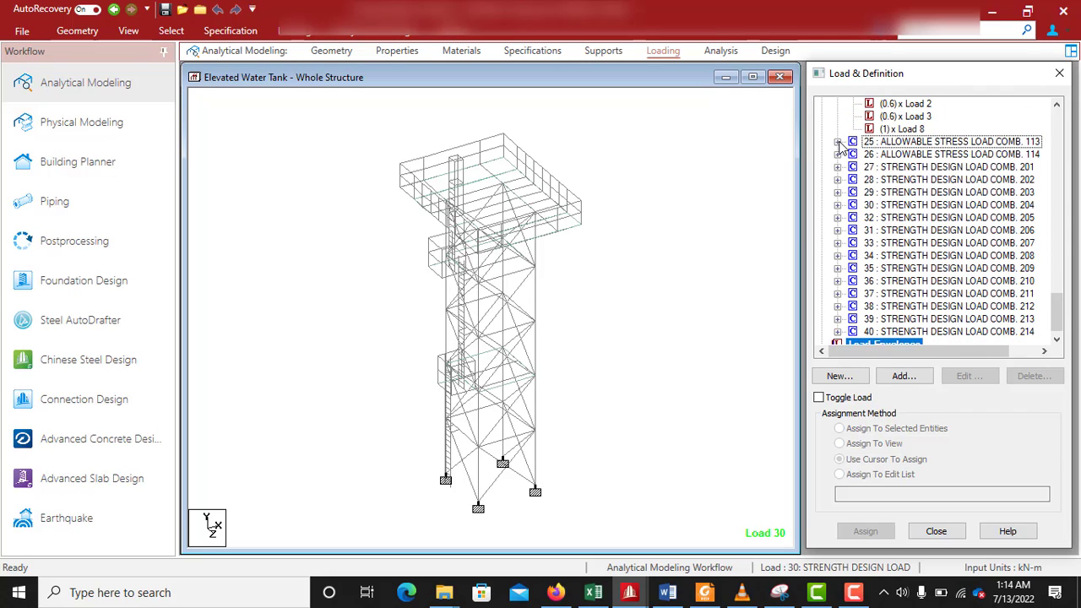
scroll(840, 139, "up", 2)
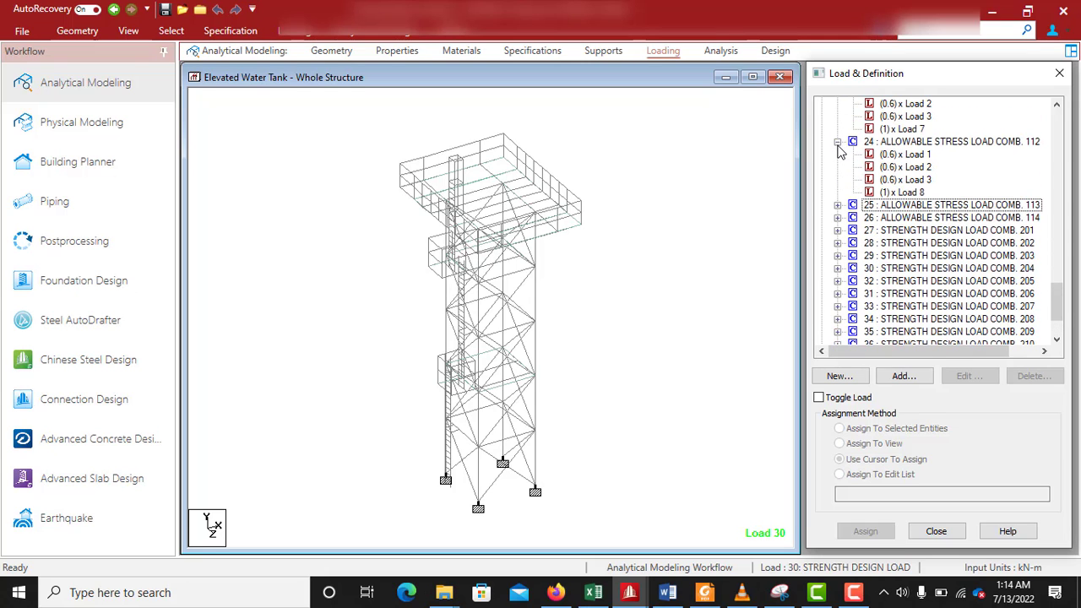
left_click(839, 142)
scroll(841, 144, "up", 2)
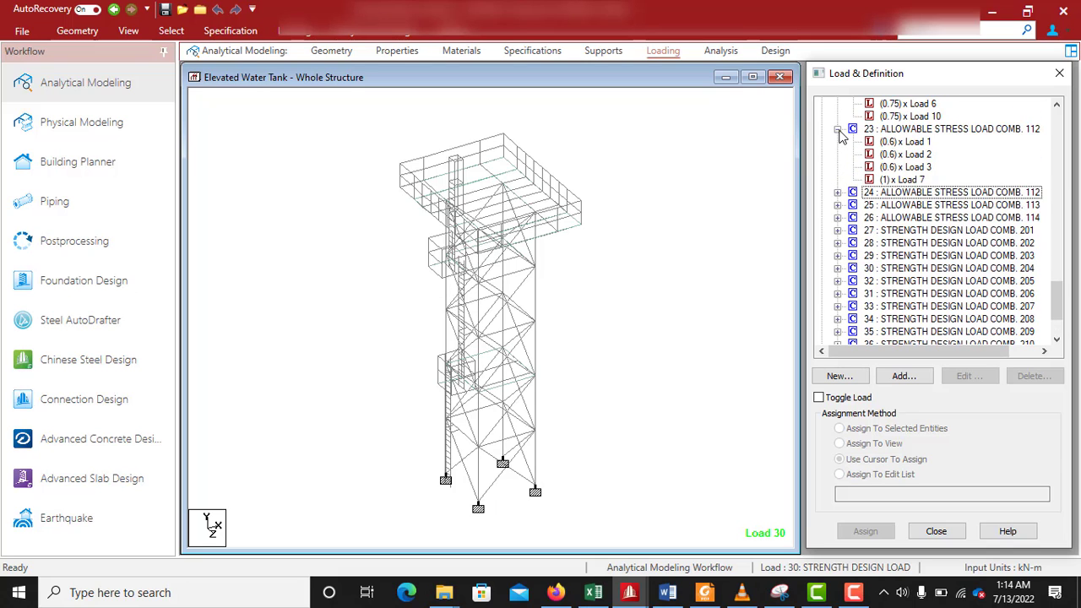
left_click(839, 129)
scroll(840, 136, "up", 3)
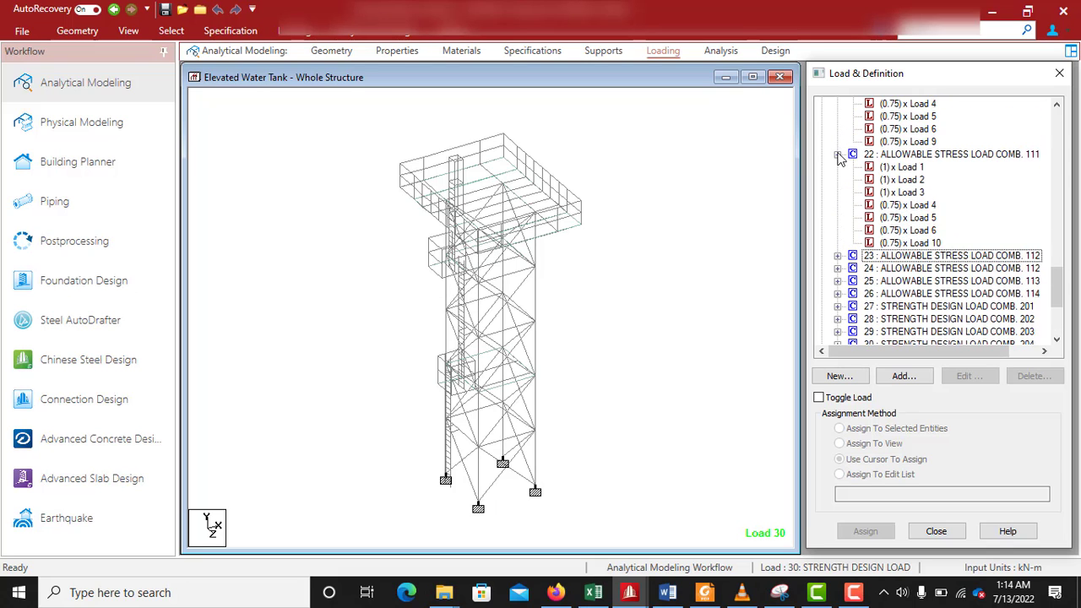
left_click(838, 155)
scroll(840, 147, "up", 3)
left_click(838, 142)
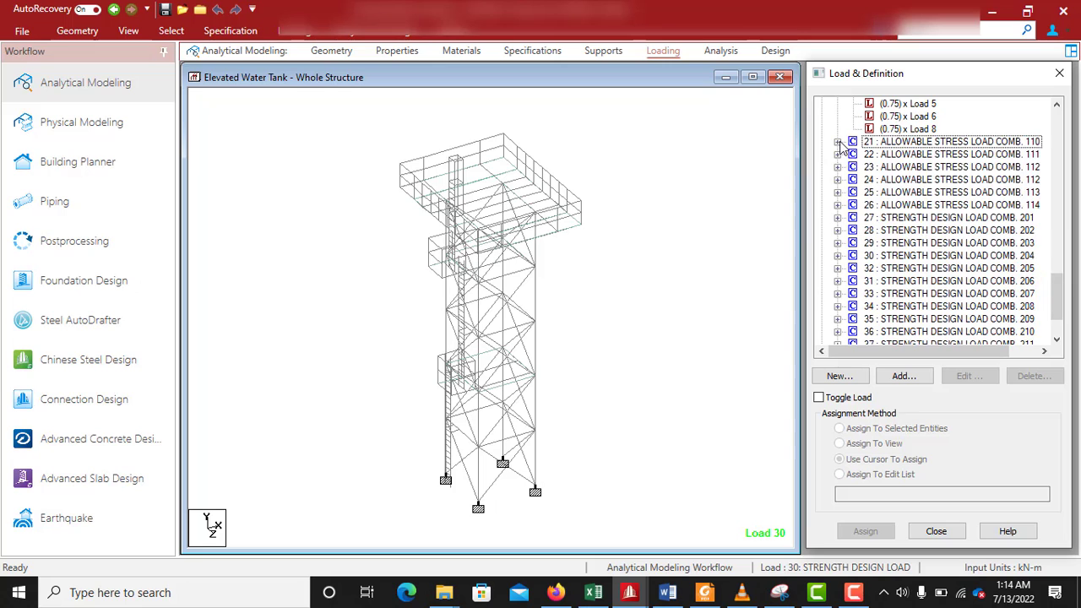
scroll(840, 145, "up", 3)
left_click(838, 155)
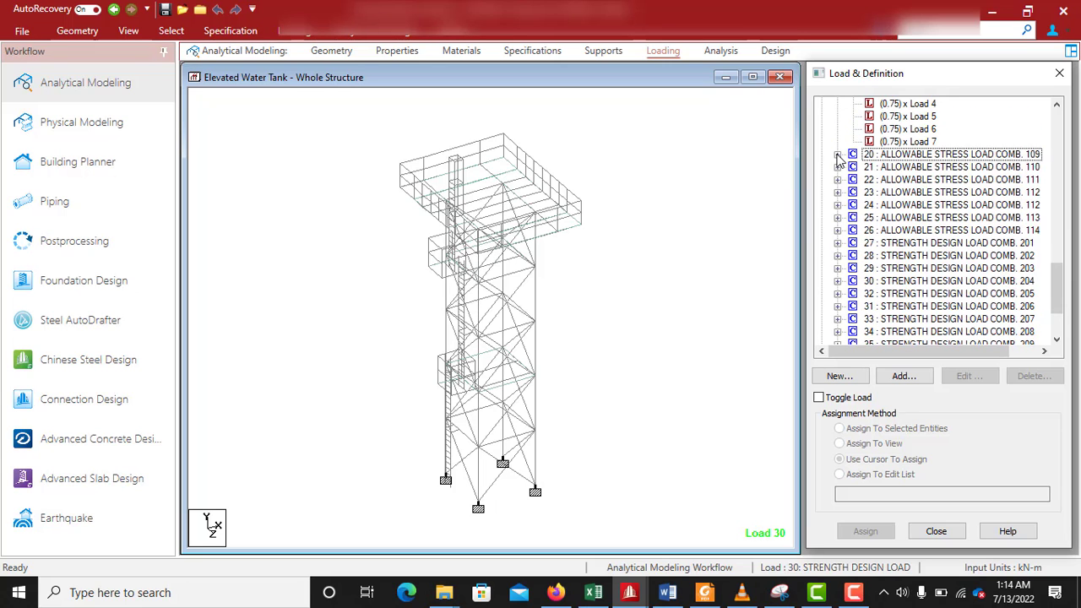
scroll(840, 161, "up", 3)
left_click(838, 167)
scroll(840, 173, "up", 2)
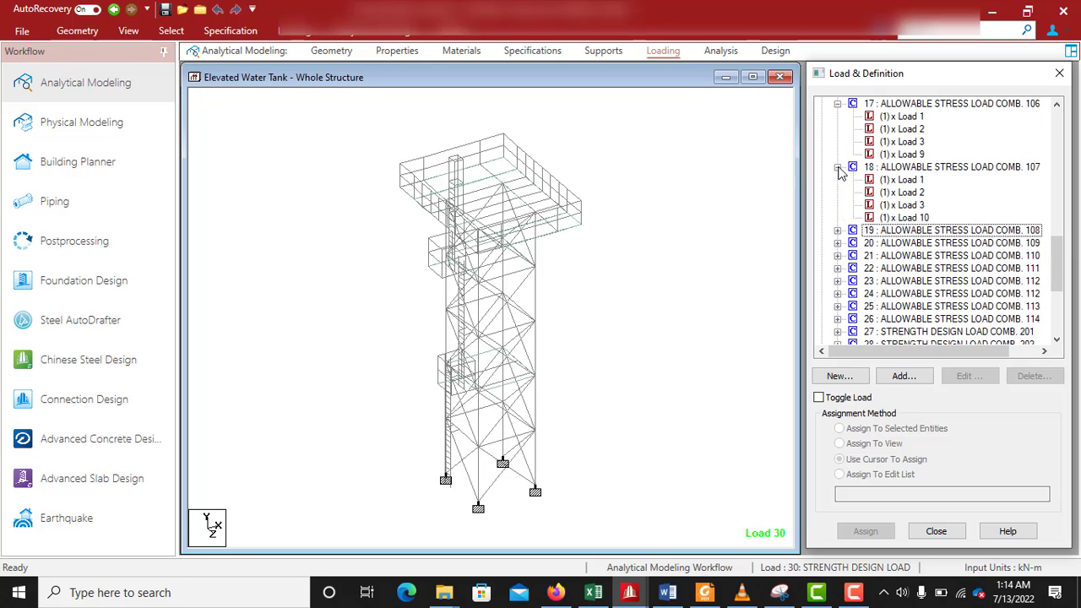
left_click(838, 180)
scroll(839, 179, "up", 2)
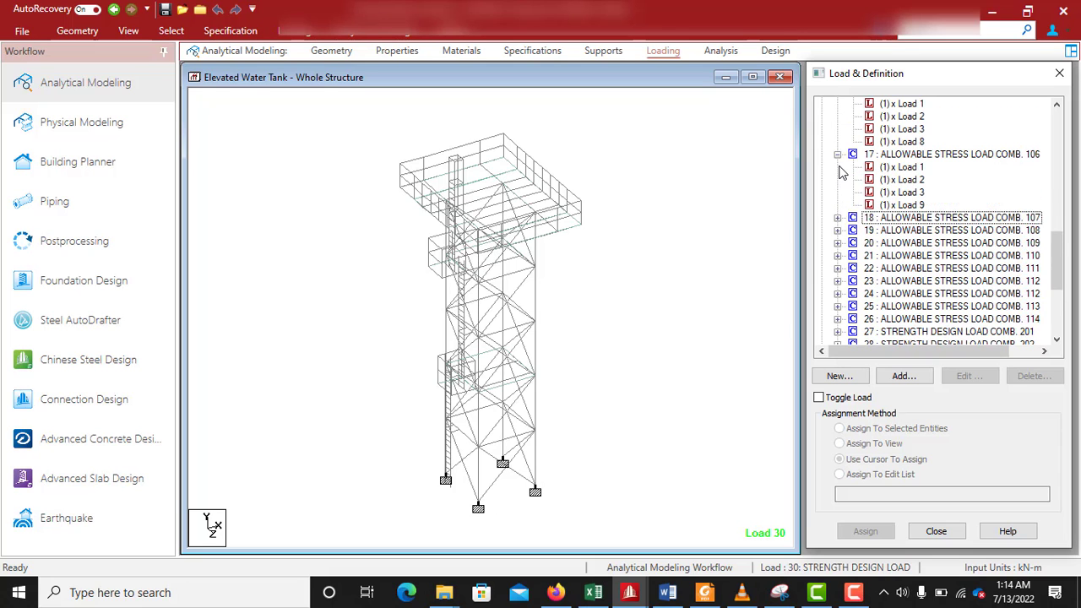
left_click(838, 179)
scroll(841, 174, "up", 2)
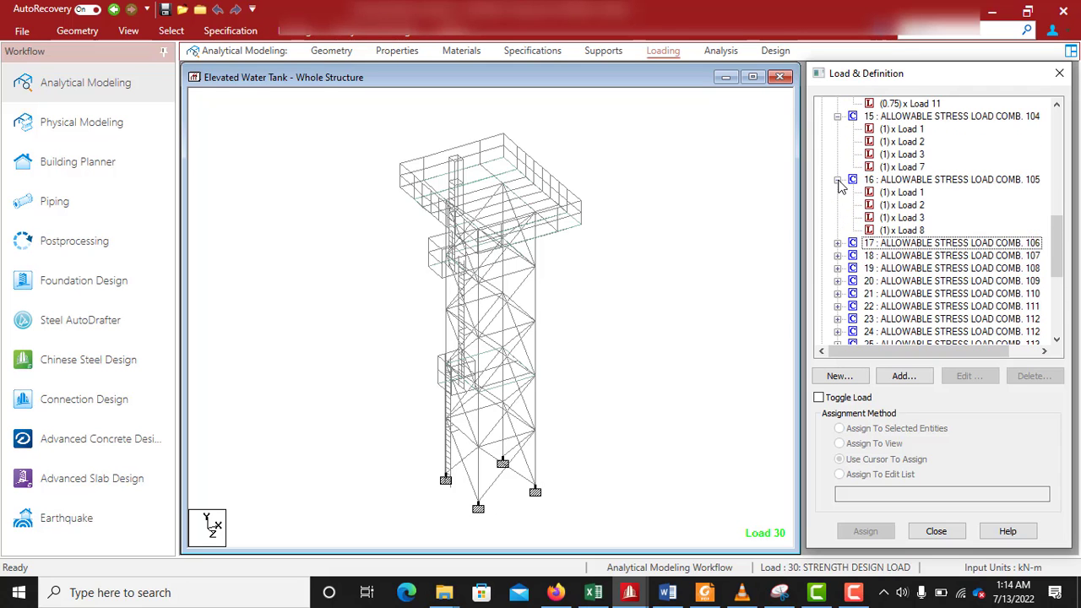
left_click(839, 179)
scroll(839, 177, "up", 2)
left_click(838, 167)
scroll(840, 172, "up", 2)
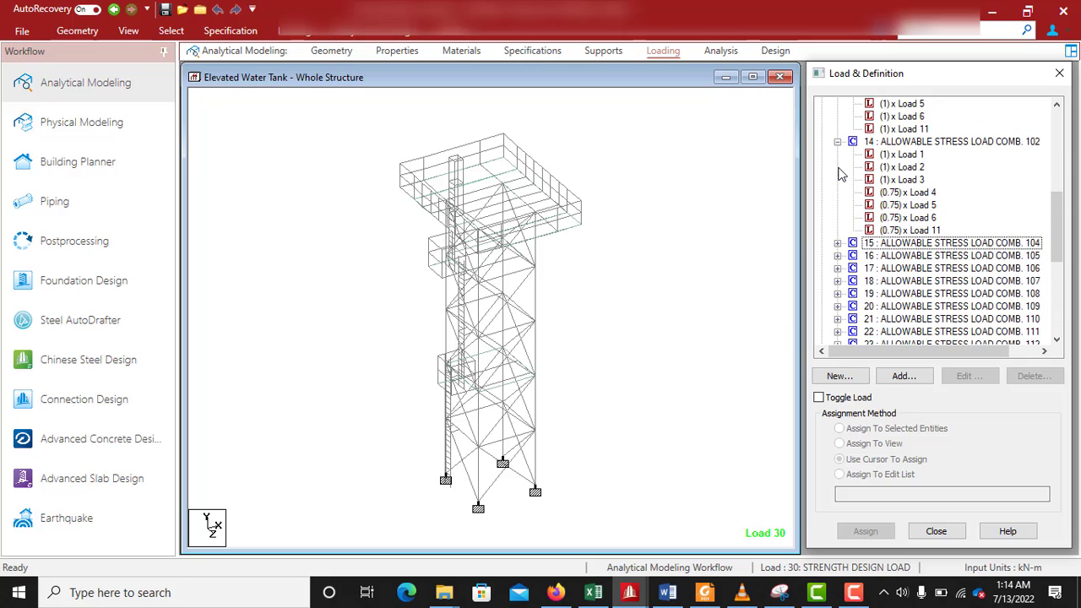
left_click(838, 144)
scroll(840, 148, "up", 3)
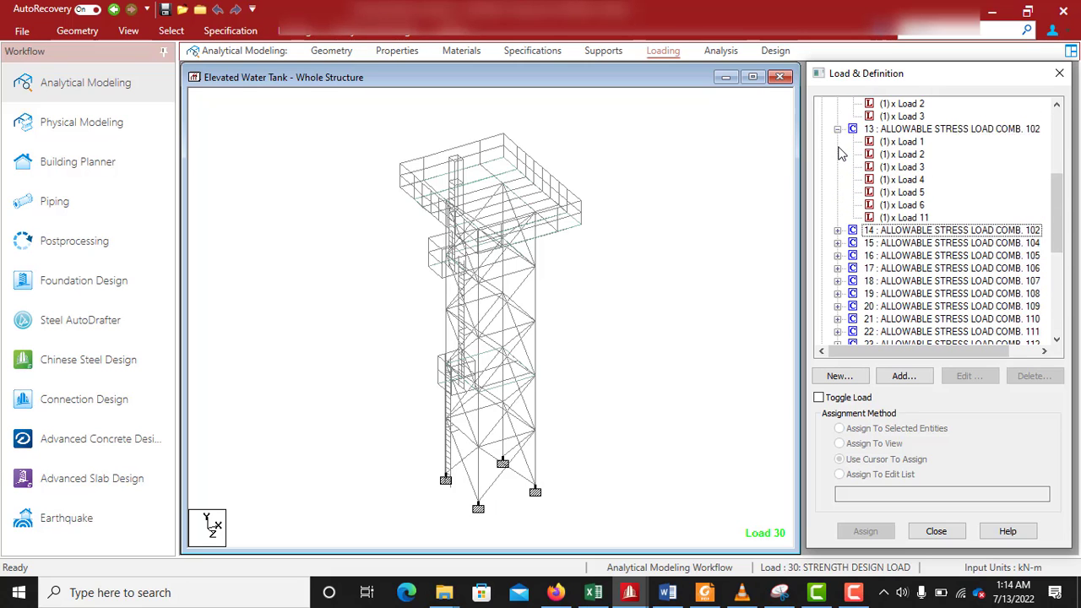
left_click(839, 155)
scroll(840, 160, "up", 2)
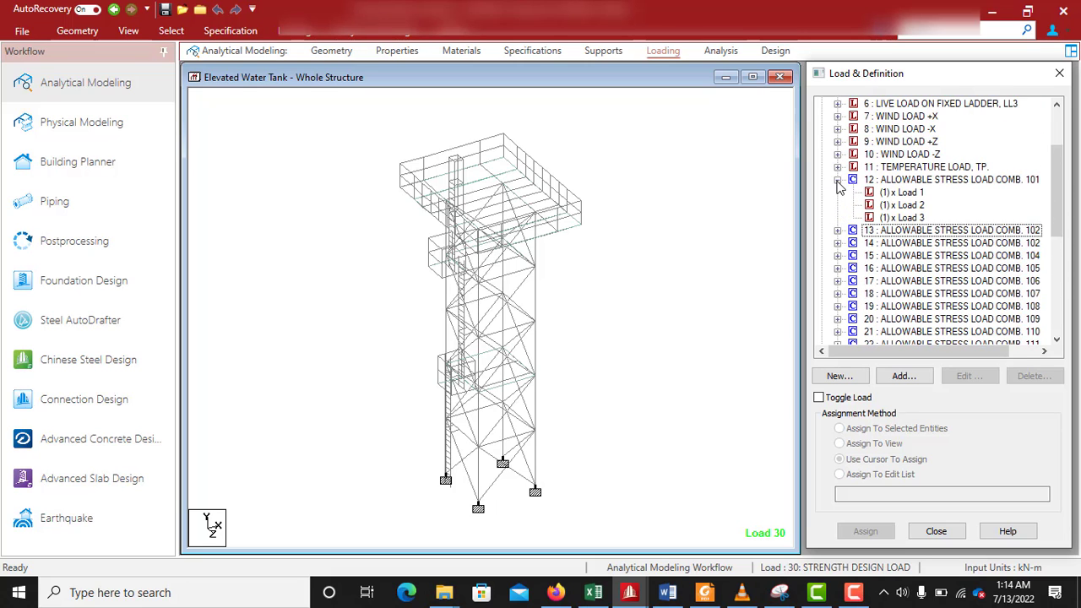
left_click(837, 180)
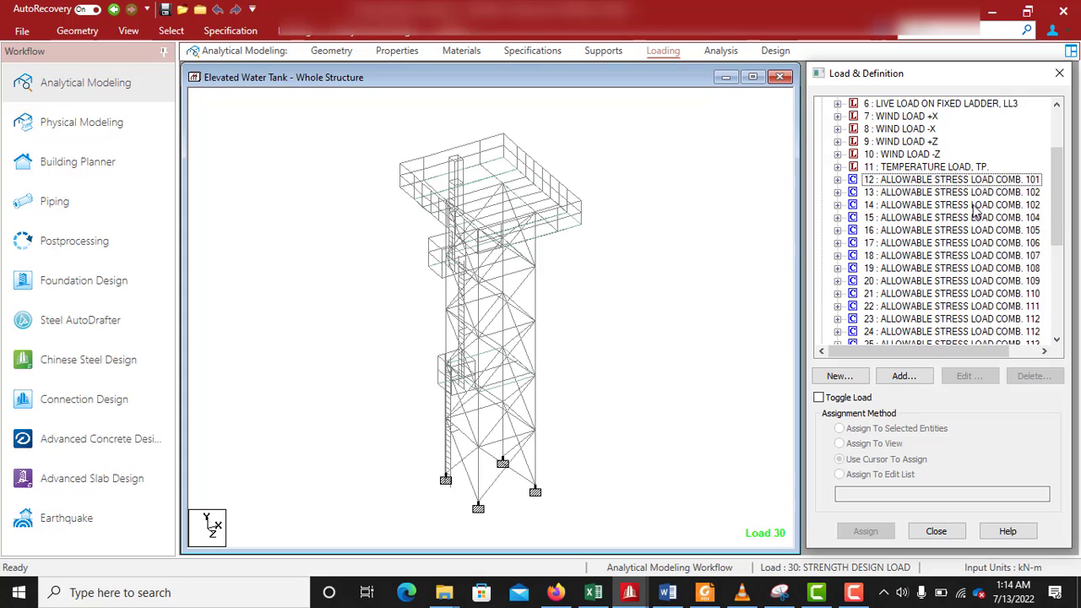
- Review the names and numbering of the allowable stress and strength design load combinations in the load list
scroll(976, 211, "down", 2)
scroll(971, 203, "up", 1)
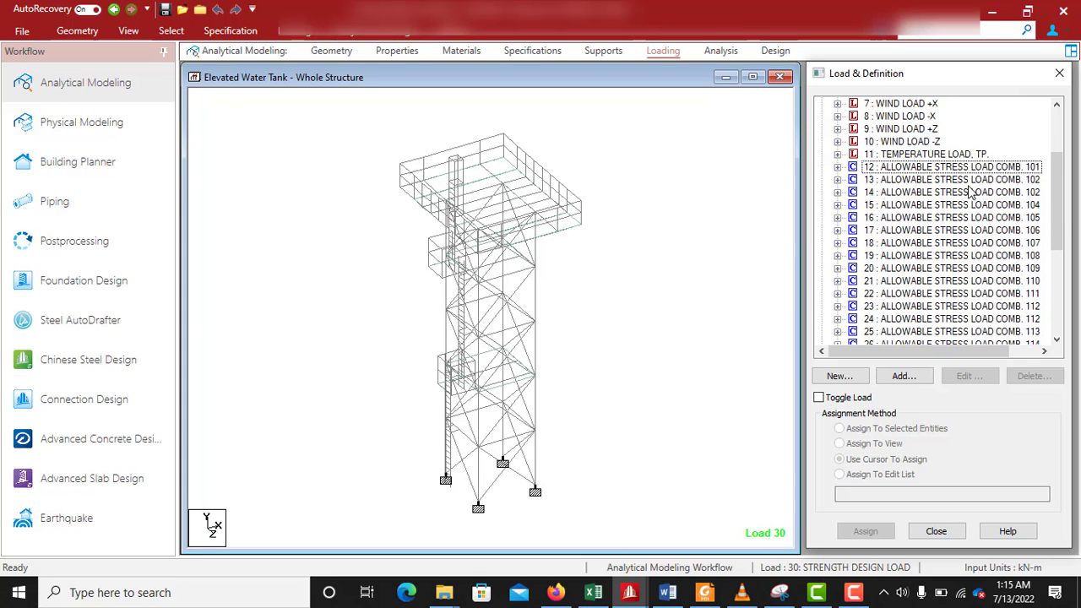
scroll(959, 201, "down", 1)
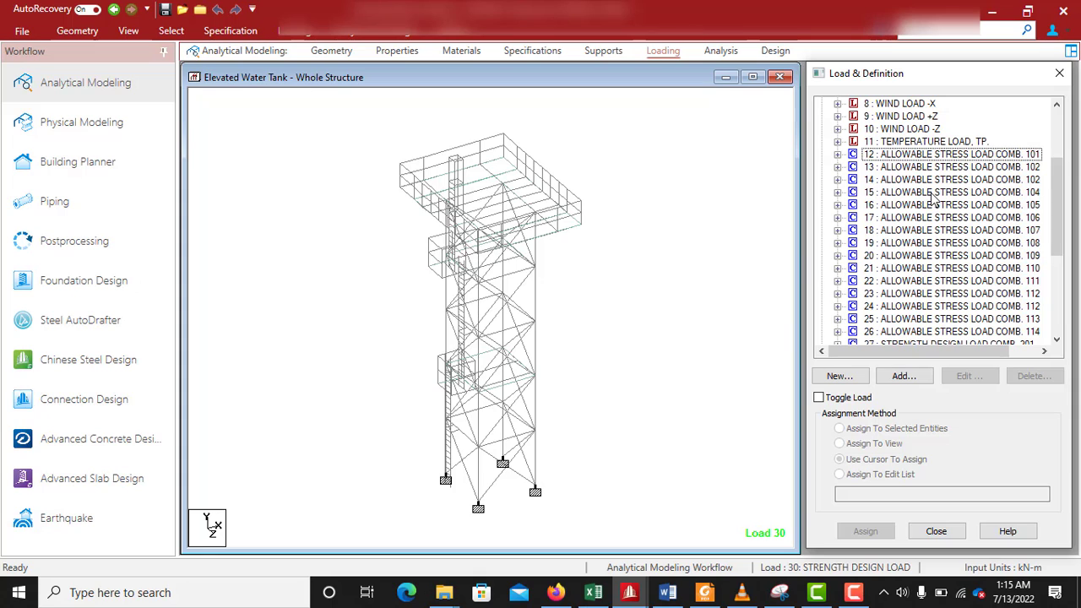
scroll(1001, 165, "down", 1)
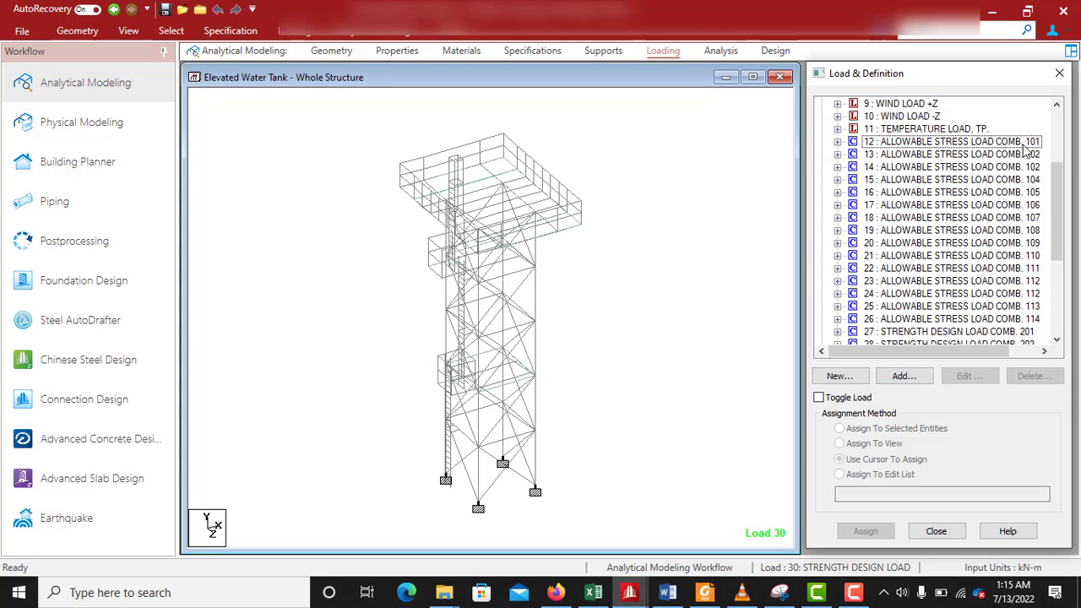
scroll(1026, 161, "down", 7)
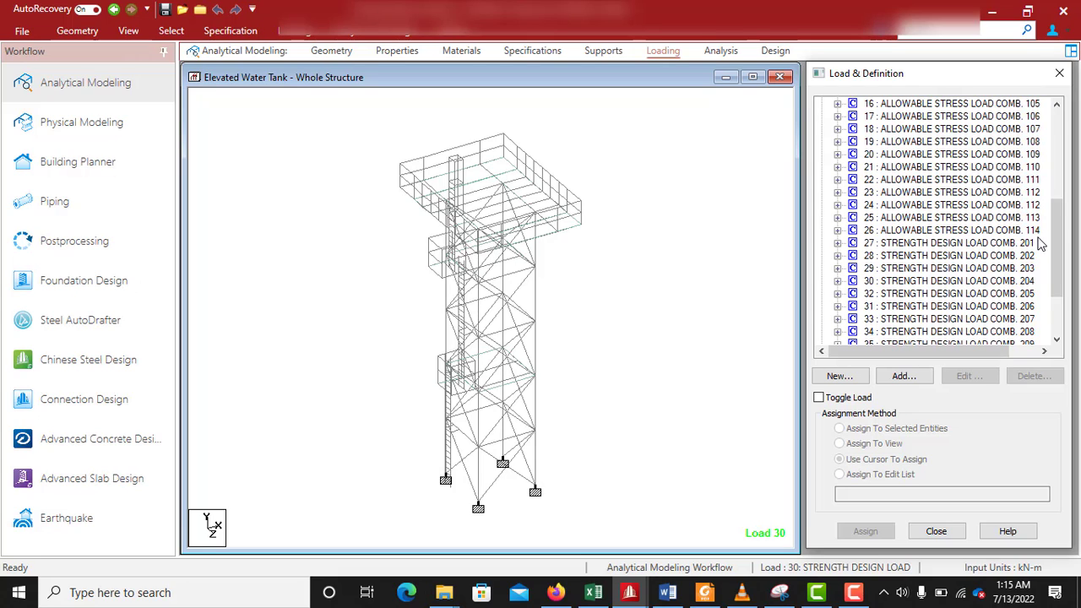
scroll(1038, 240, "down", 1)
scroll(1034, 228, "down", 1)
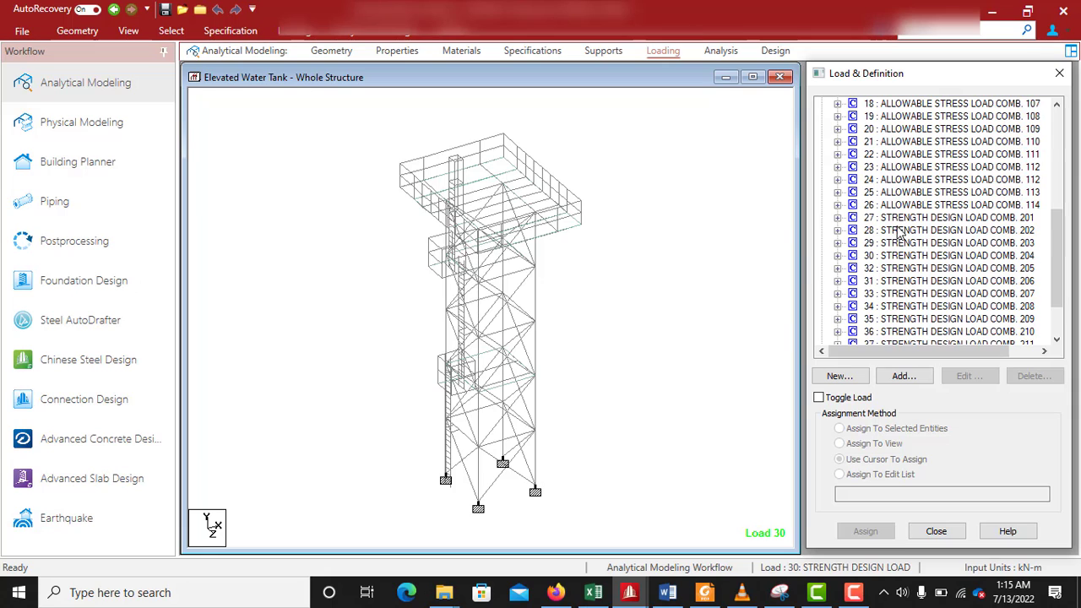
scroll(990, 235, "down", 1)
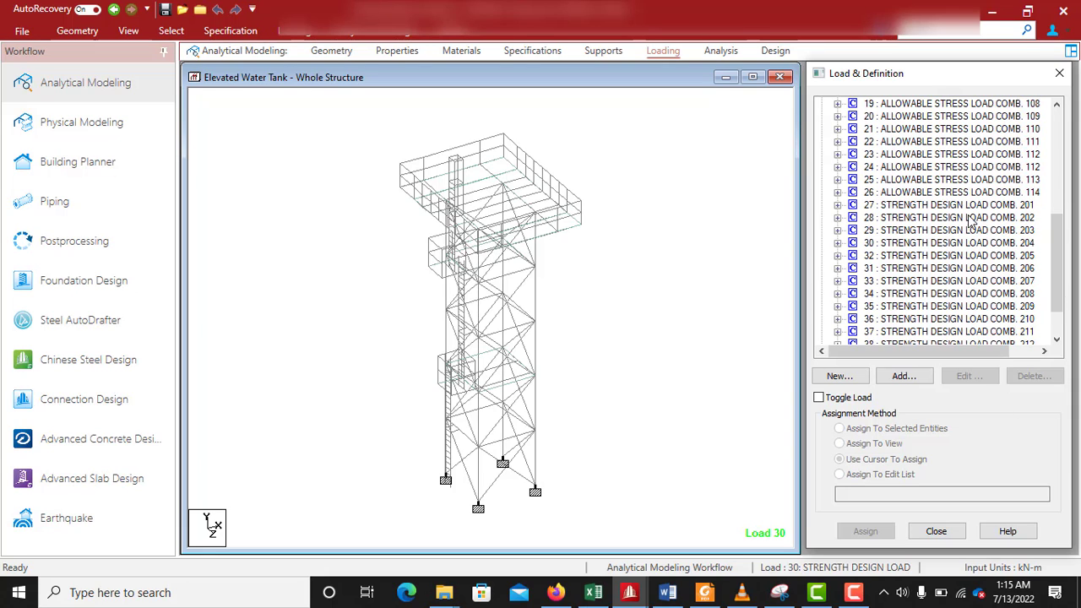
- Run the analysis of the water tank model, saving the modified structure, and stay in modeling mode when it finishes
scroll(984, 224, "down", 4)
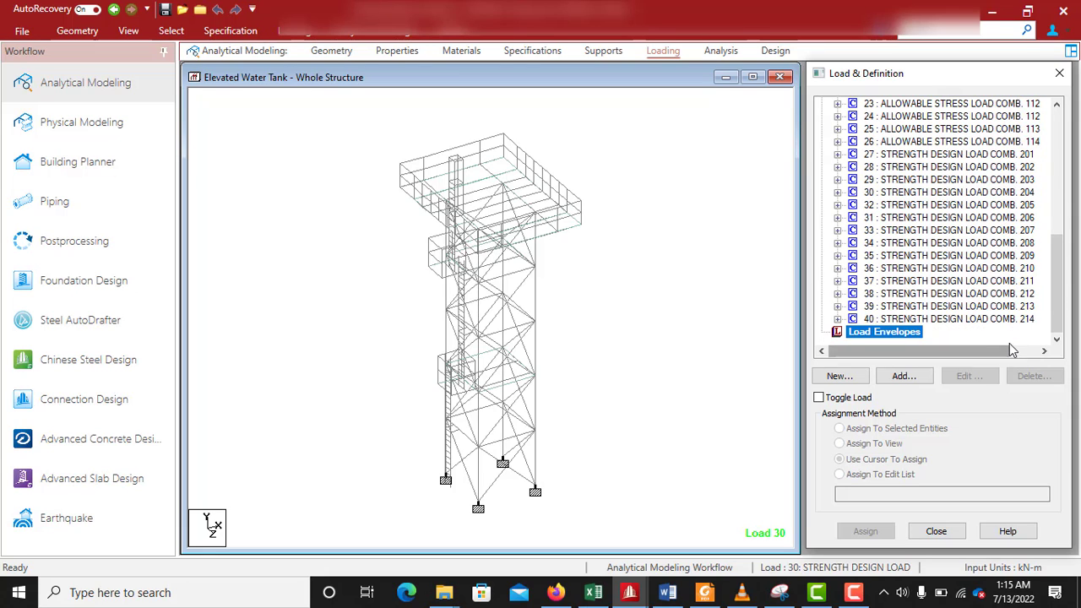
scroll(948, 266, "up", 8)
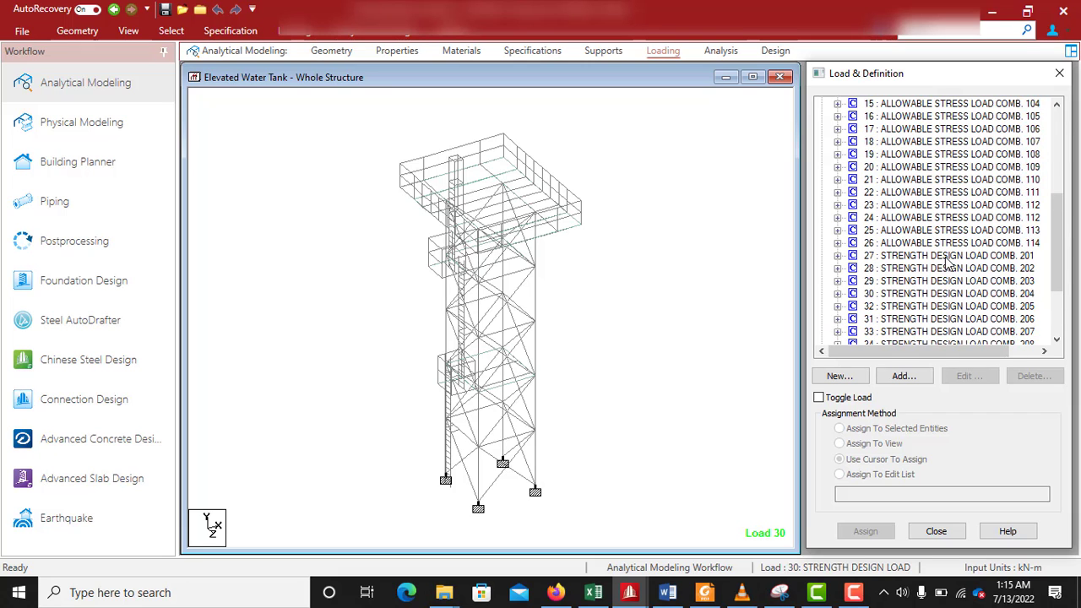
left_click(379, 34)
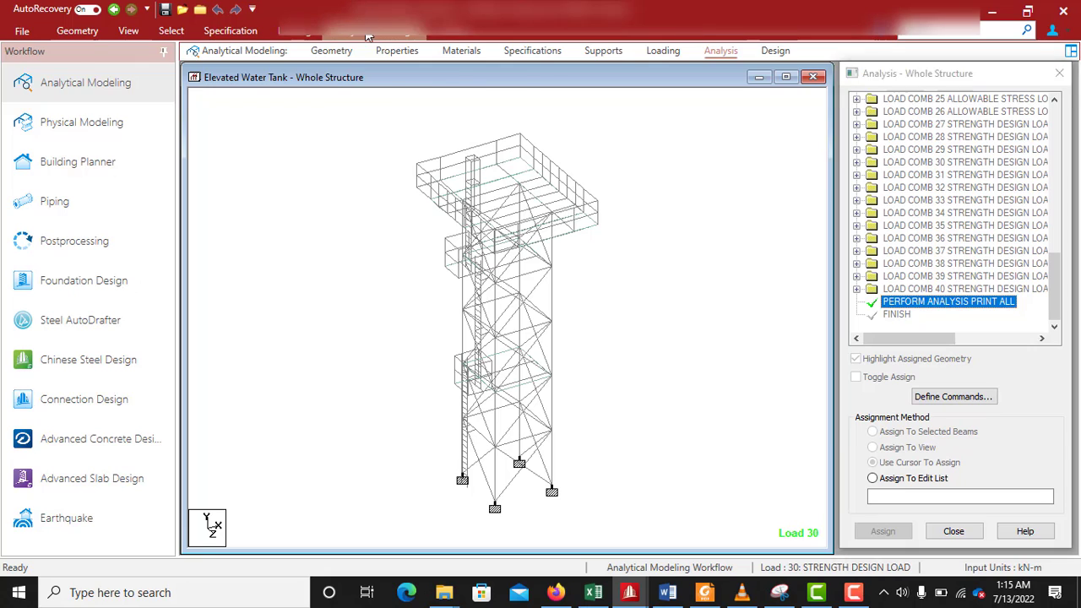
left_click(373, 31)
left_click(262, 77)
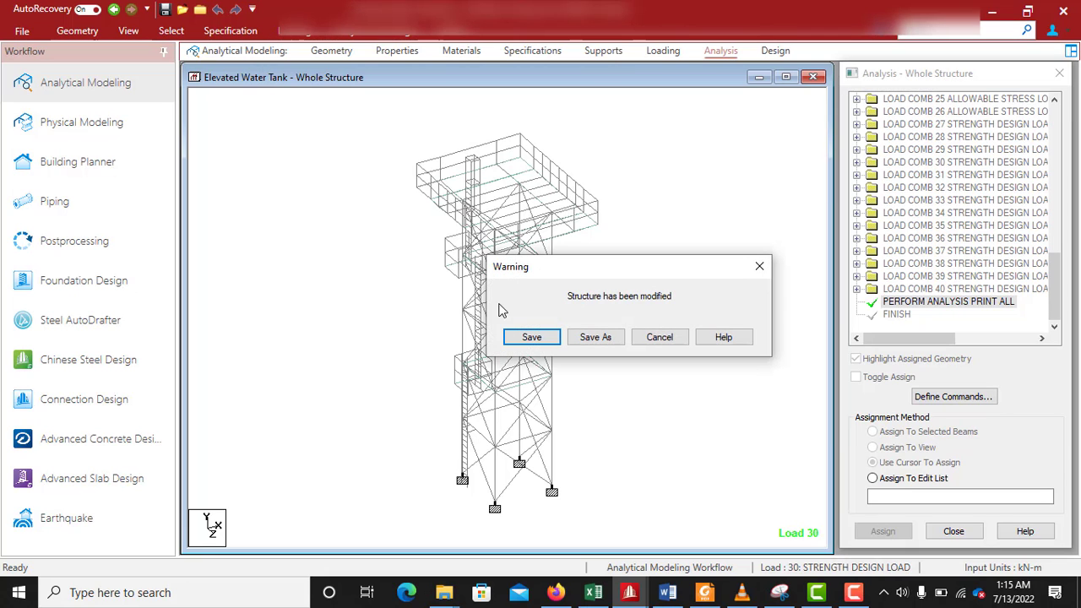
left_click(530, 337)
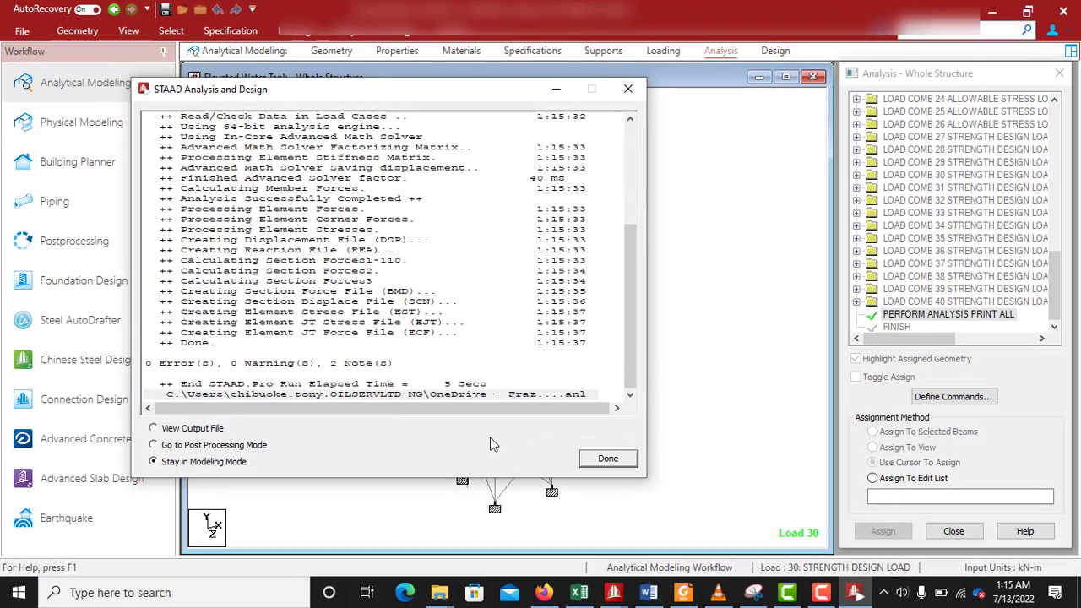
left_click(608, 460)
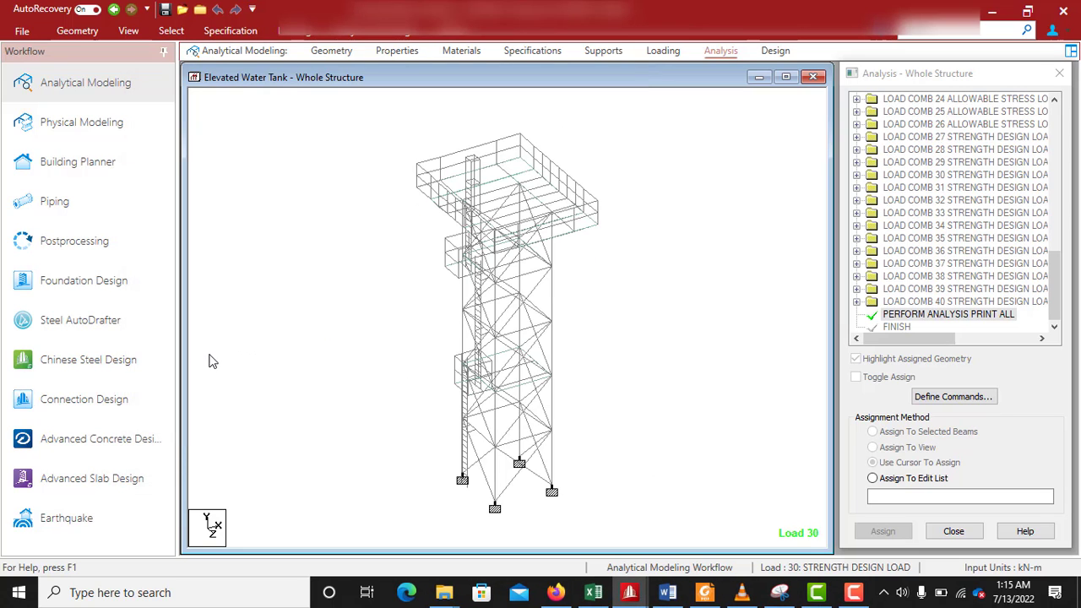
- Set up the postprocessing results for load combinations only by removing primary load cases 1 to 11 from the selected list
left_click(63, 244)
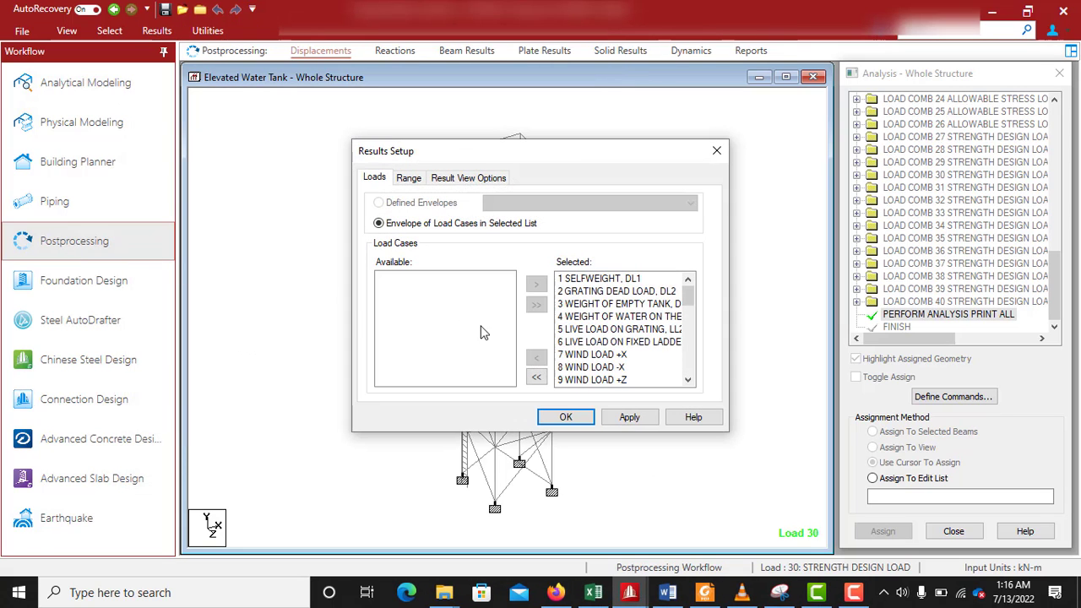
left_click_drag(591, 279, 621, 359)
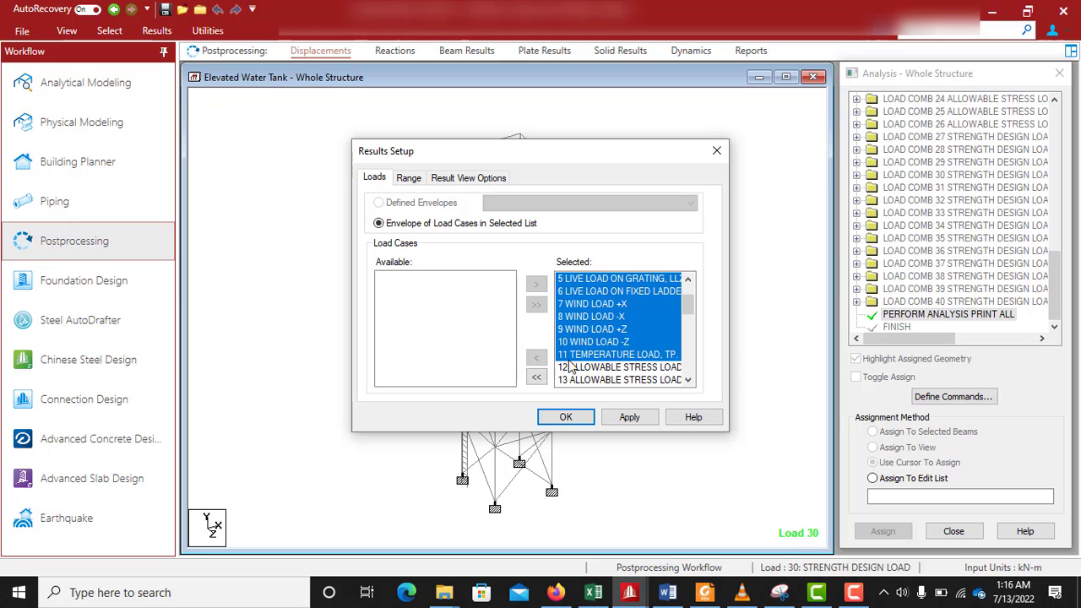
left_click(537, 358)
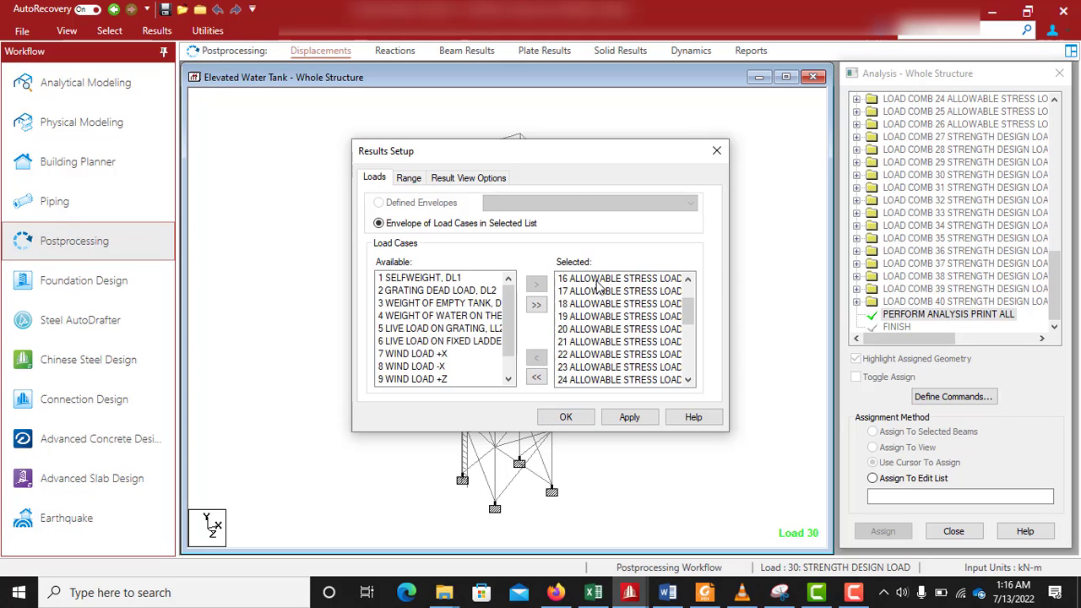
left_click(566, 416)
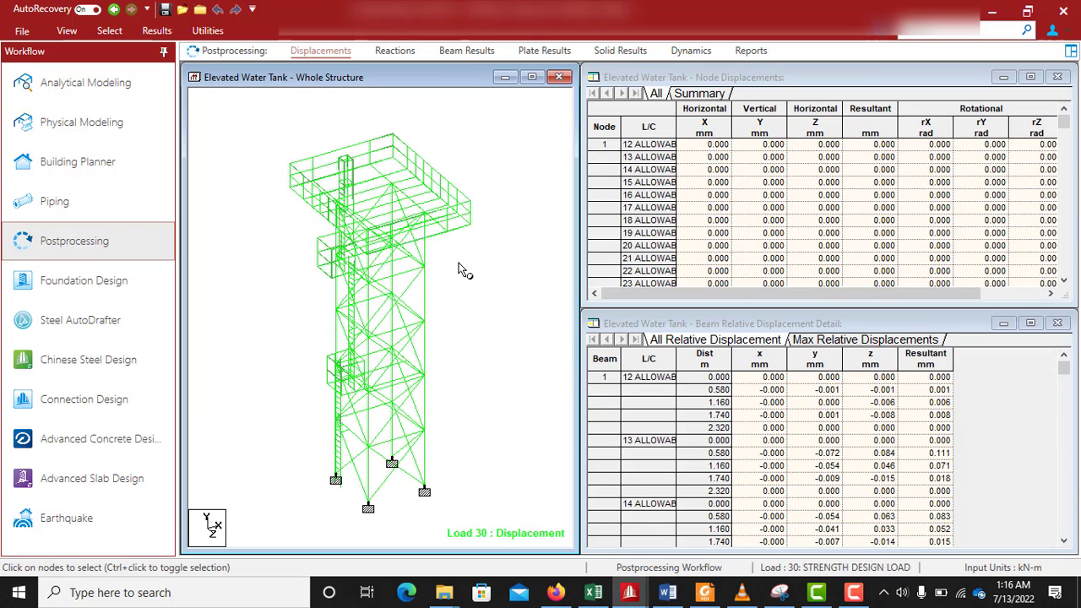
- Display the support reactions summary and enlarge its table to examine the maximum and minimum forces and moments
left_click(394, 51)
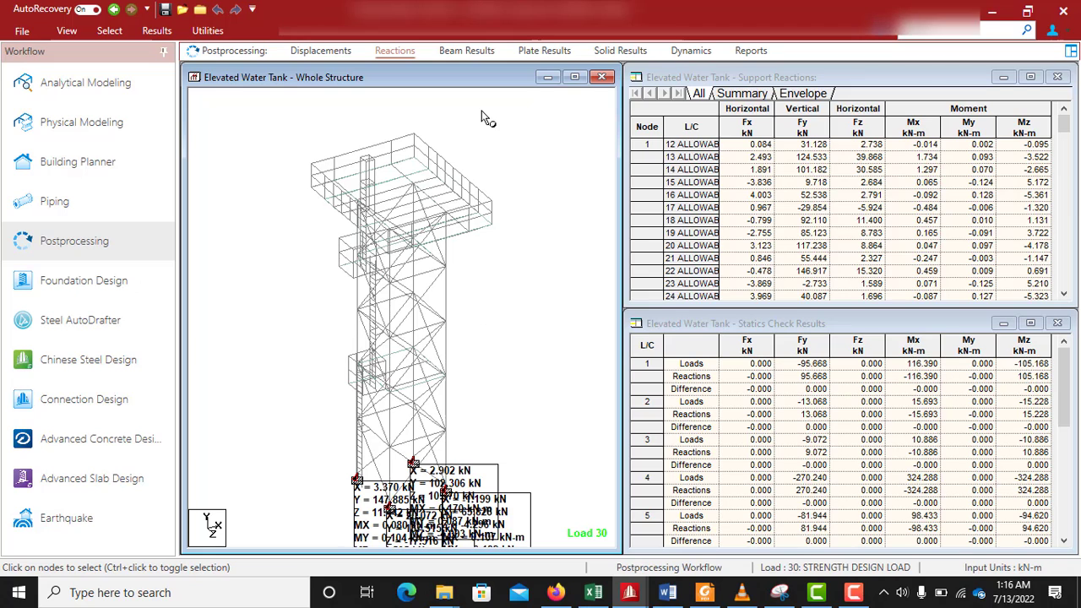
middle_click_drag(509, 310, 500, 266)
left_click(743, 94)
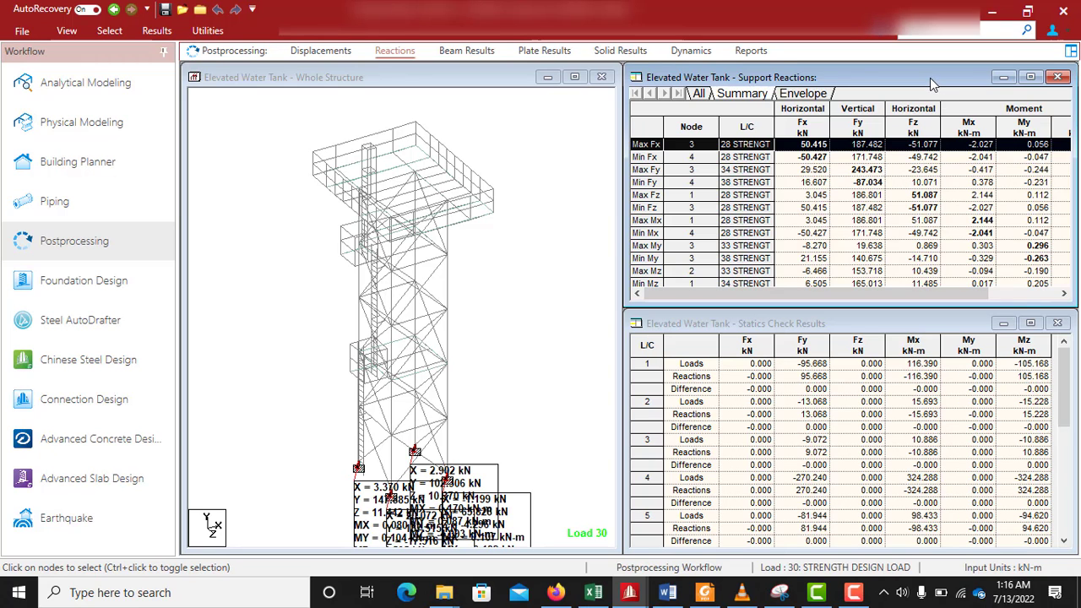
left_click_drag(932, 83, 738, 97)
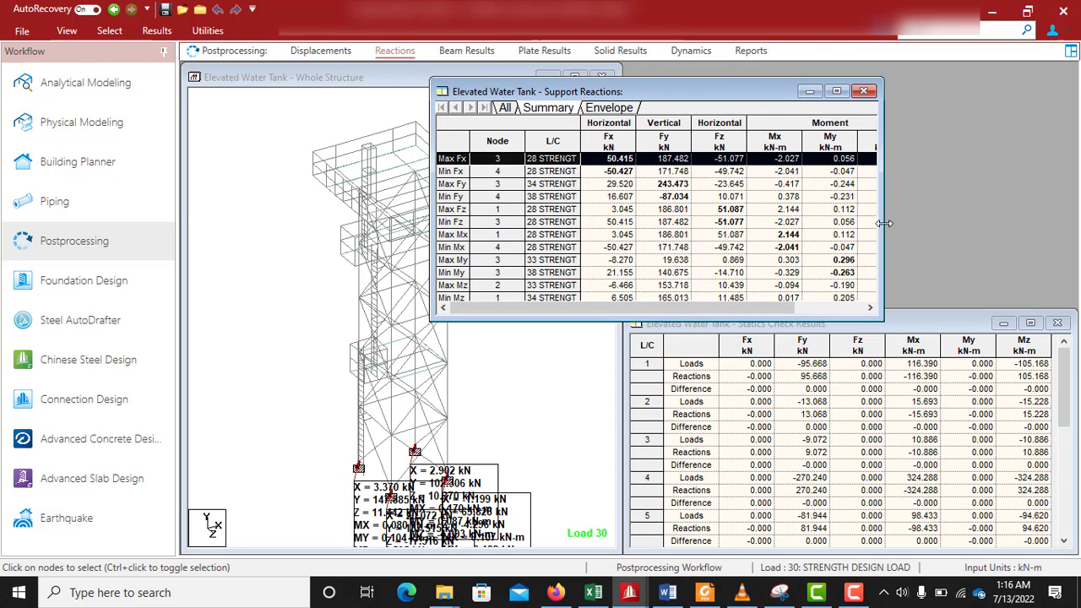
left_click_drag(883, 223, 963, 229)
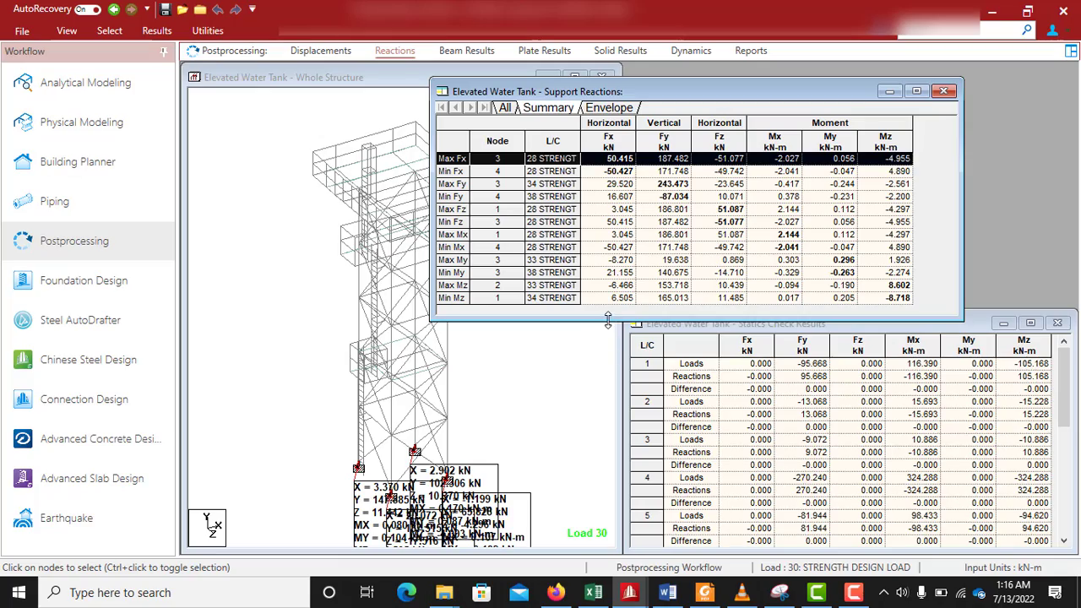
left_click_drag(608, 321, 607, 373)
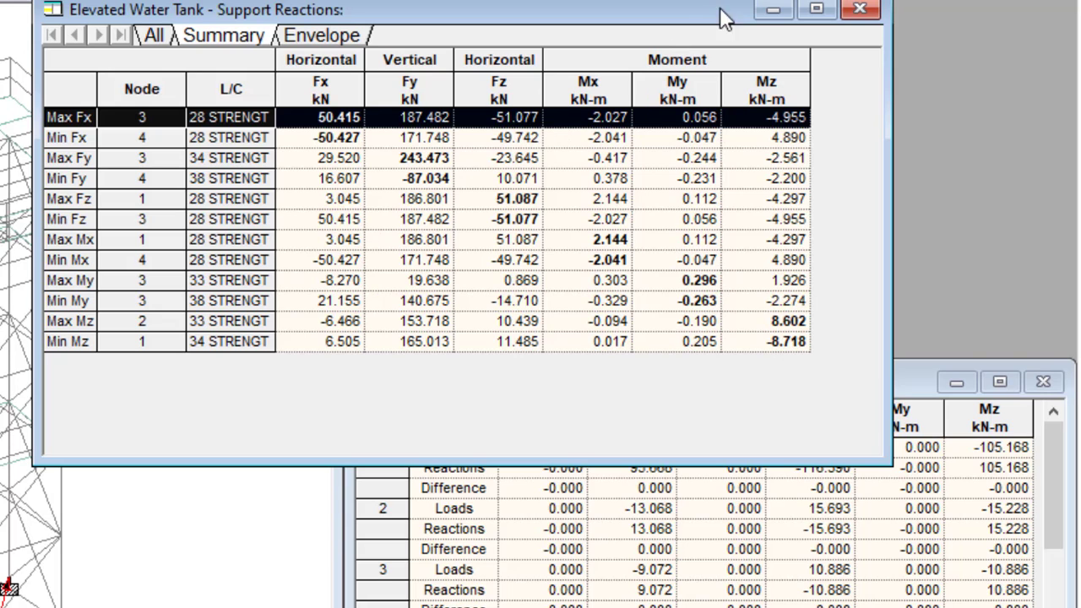
left_click_drag(608, 12, 855, 0)
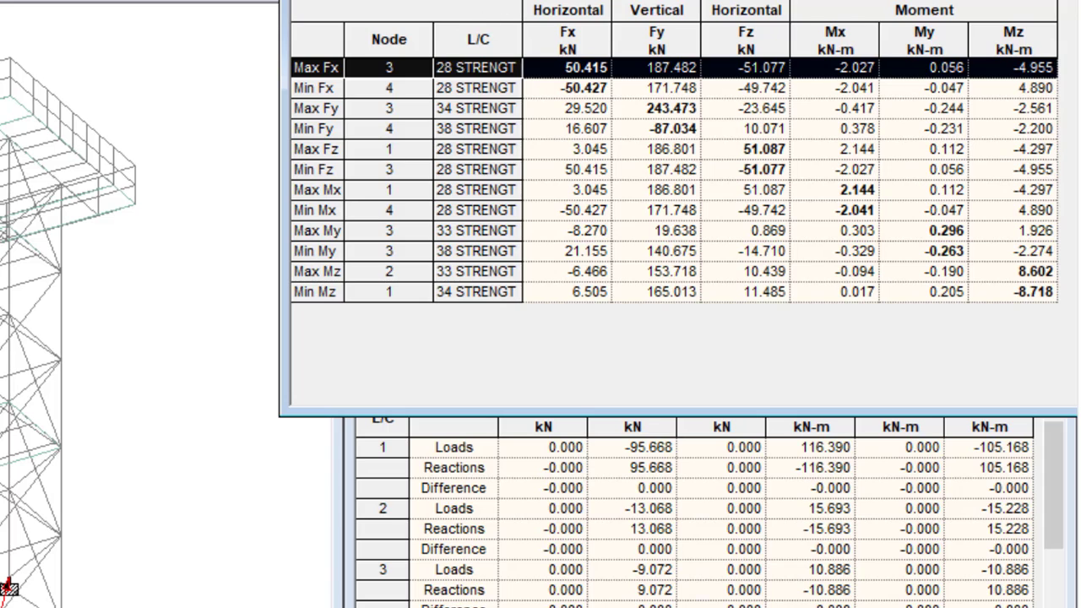
left_click_drag(604, 1, 675, 0)
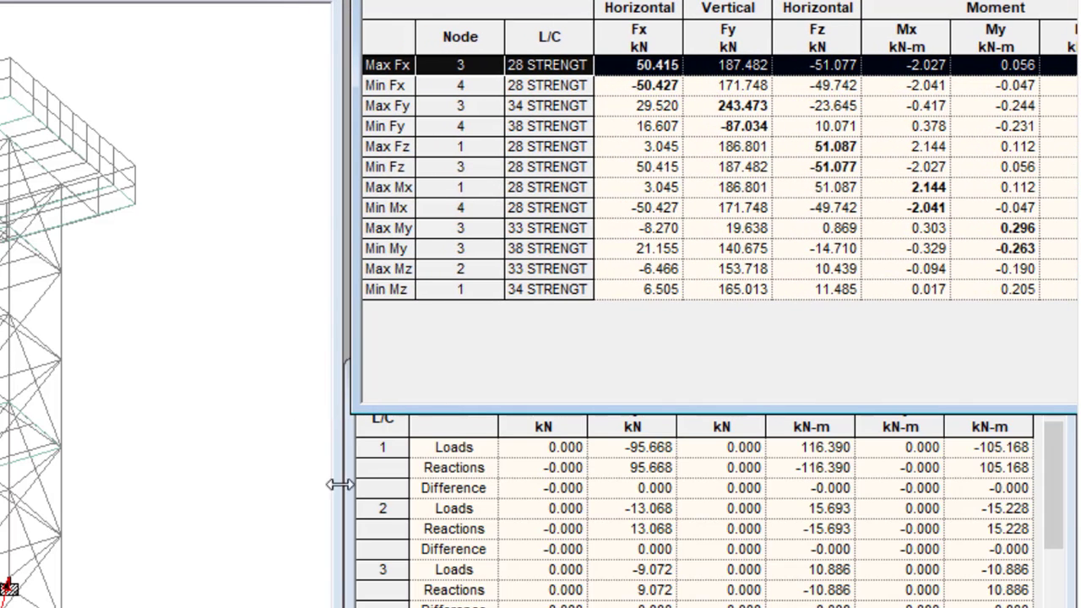
- Bring the statics check results table into clear view and examine loads, reactions and differences through load case 11
left_click_drag(354, 433, 245, 478)
left_click_drag(579, 383, 460, 218)
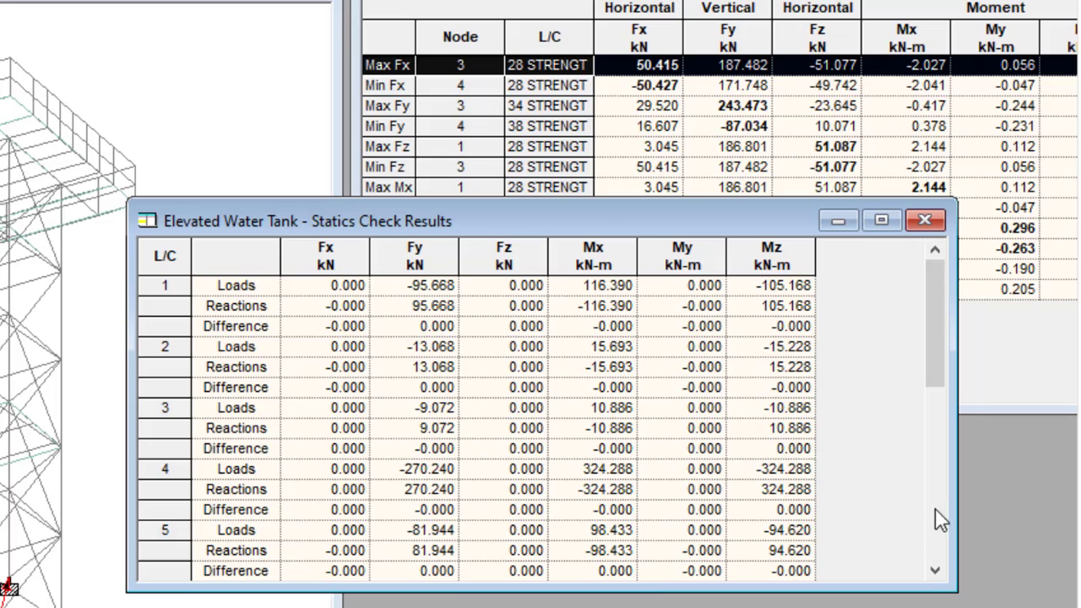
left_click(938, 571)
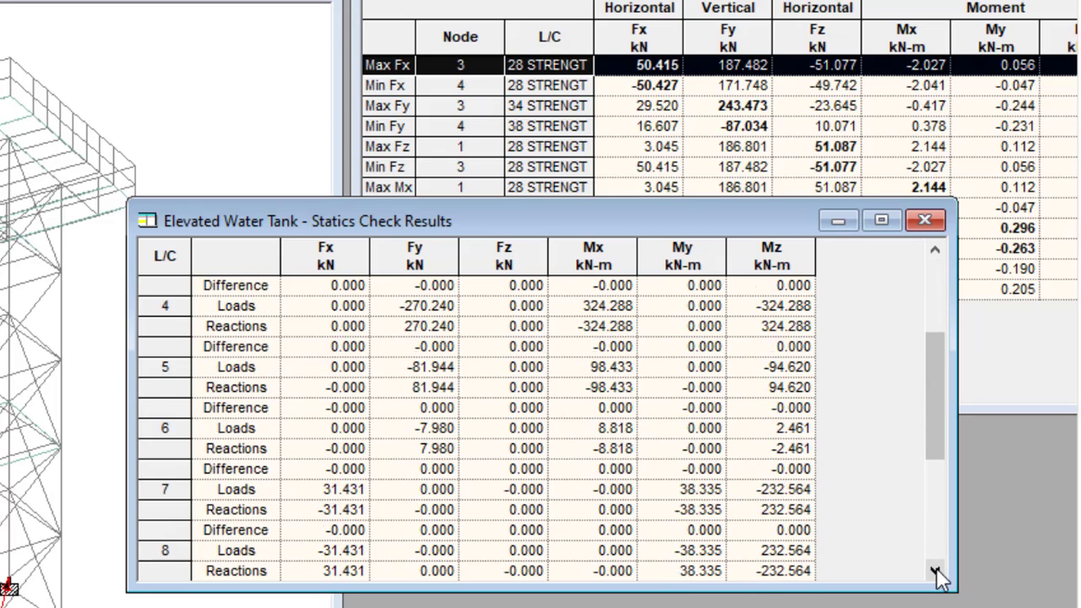
left_click(937, 571)
left_click(936, 572)
left_click(936, 572)
left_click(937, 572)
left_click(937, 571)
left_click(936, 572)
left_click(937, 571)
left_click(936, 572)
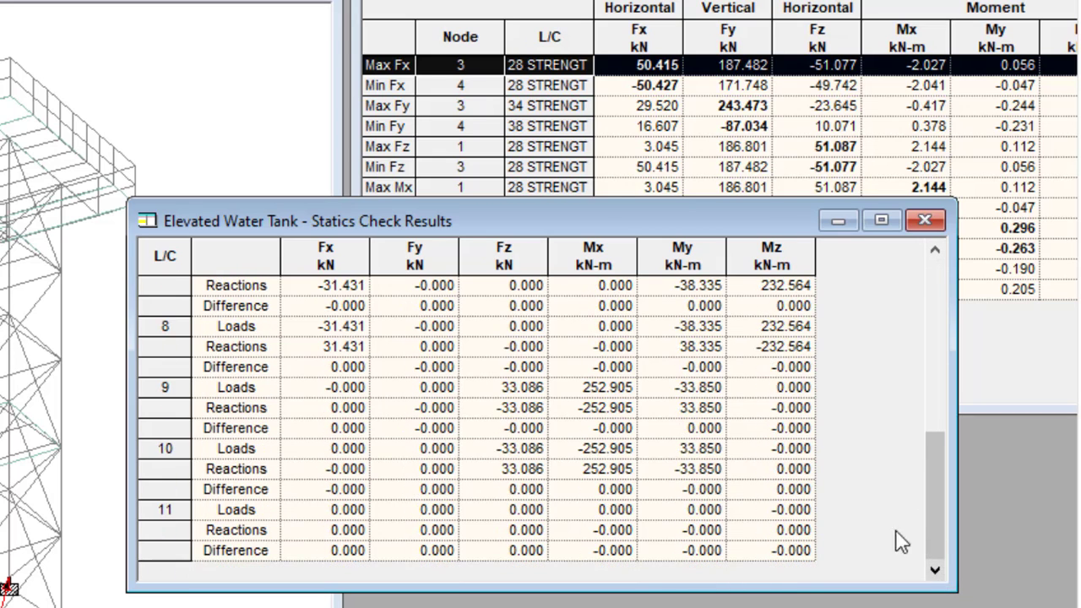
left_click_drag(244, 221, 382, 300)
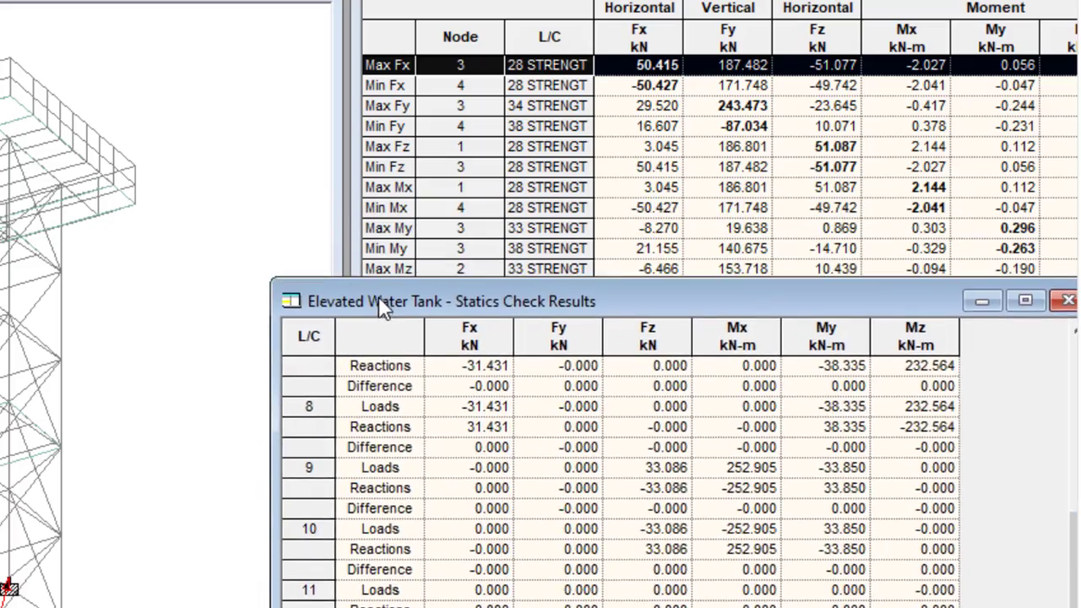
- Display the beam end forces summary and examine the maximum and minimum member forces alongside the bending diagram
left_click(466, 52)
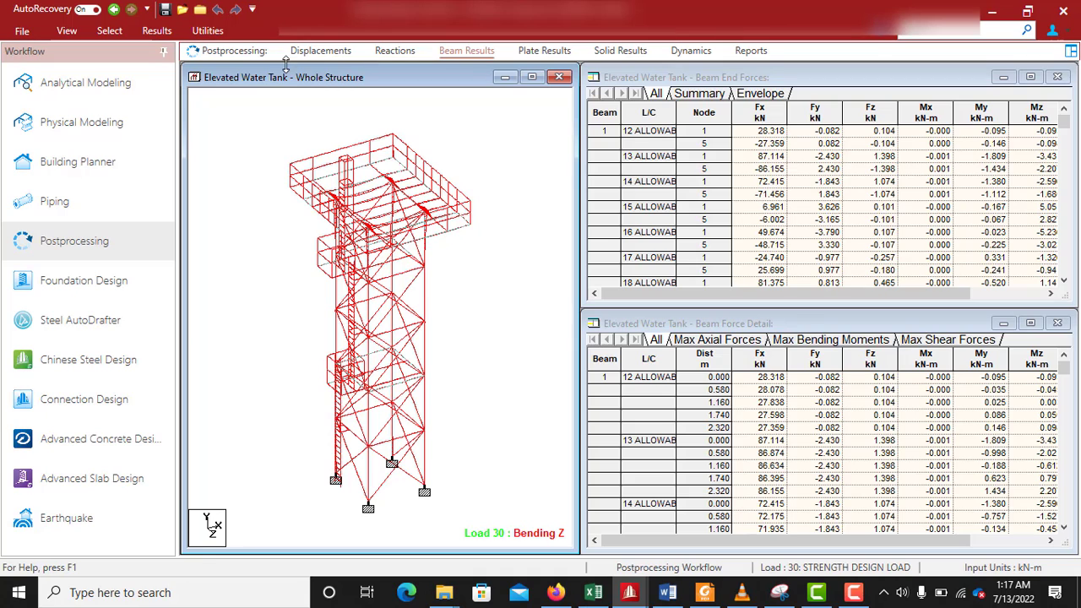
left_click(663, 98)
left_click(708, 94)
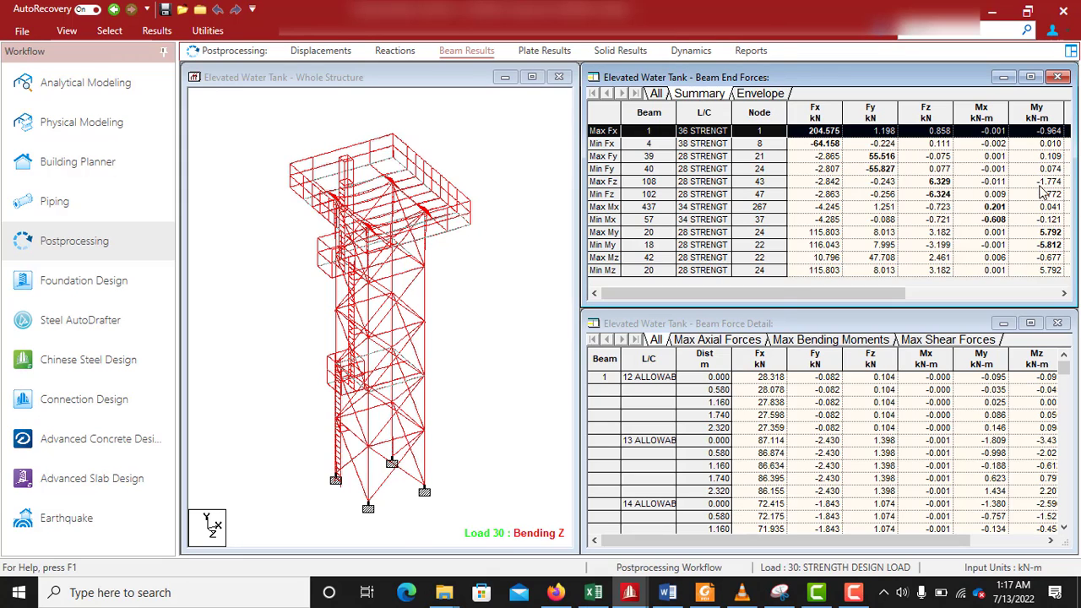
left_click_drag(780, 292, 849, 292)
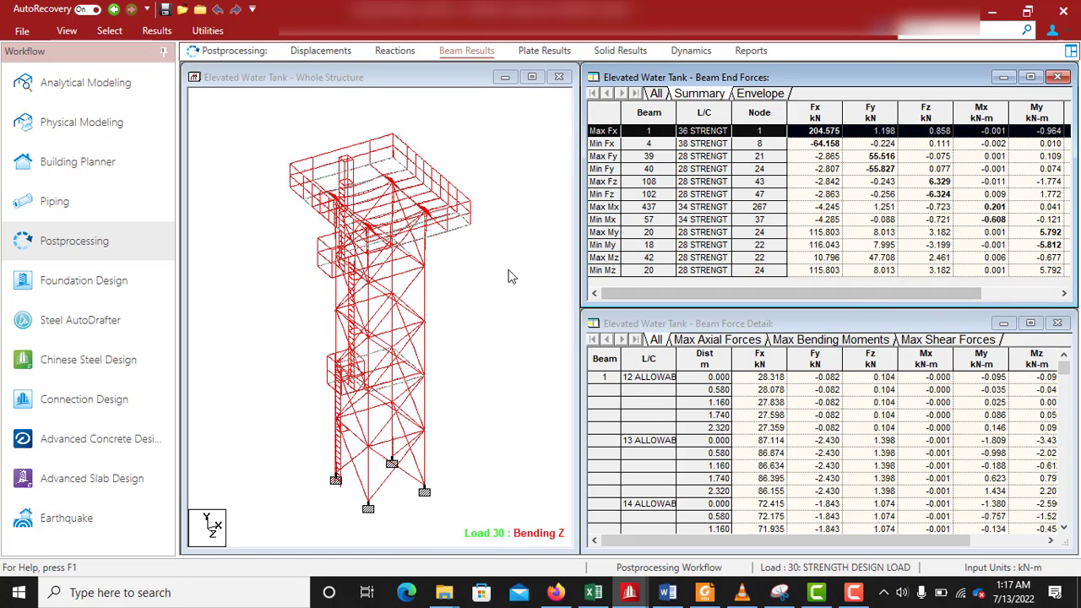
scroll(400, 199, "up", 5)
middle_click_drag(398, 185, 425, 303)
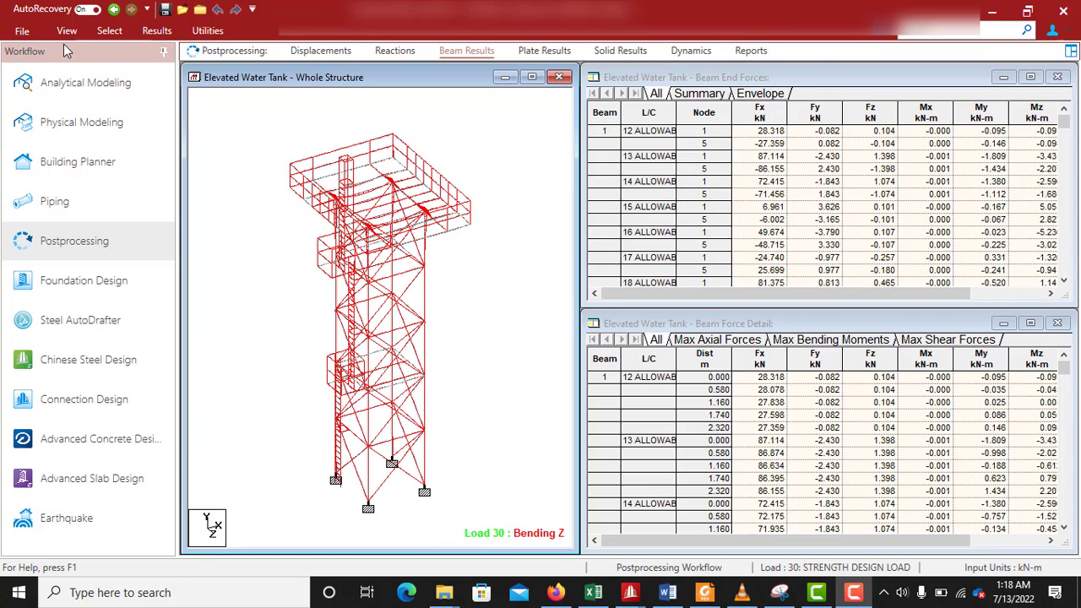
- Compare the bending Z diagrams of several load combinations between 26 and 32, finishing on strength design load combination 28
left_click(155, 32)
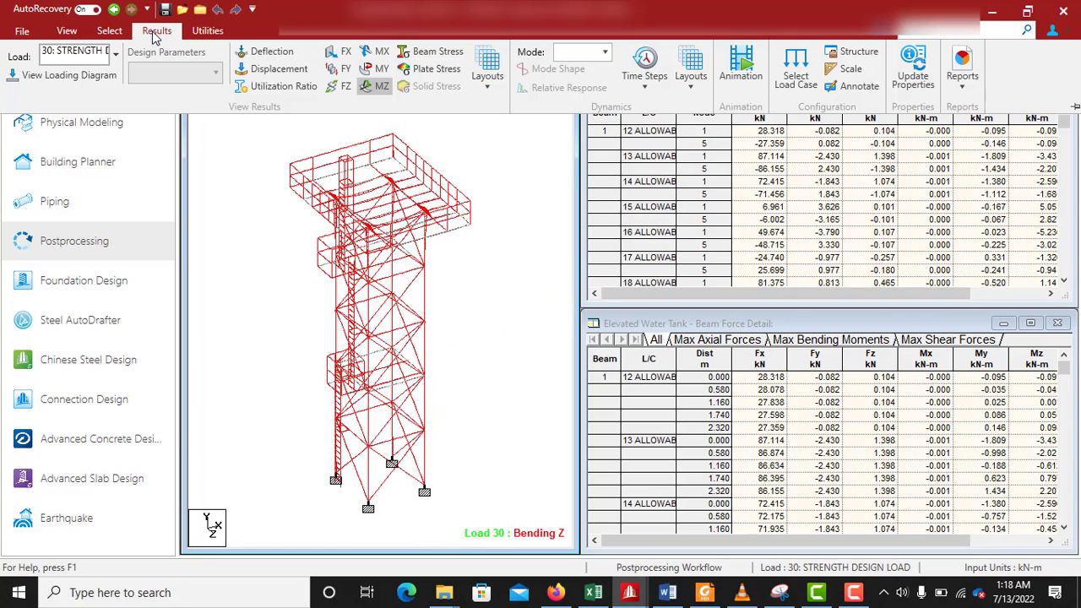
left_click(116, 52)
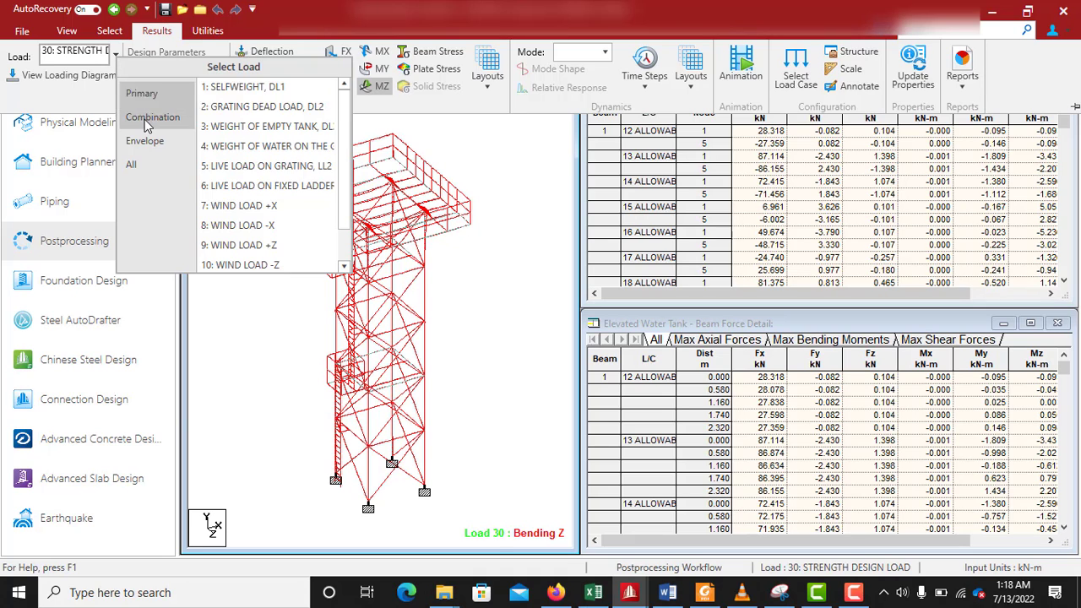
left_click(147, 117)
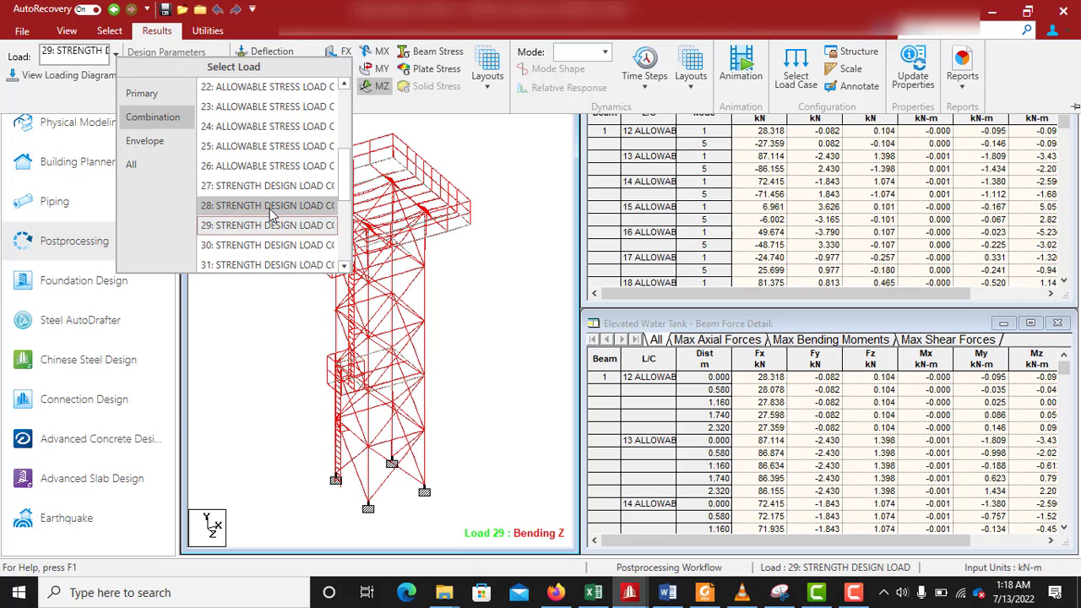
left_click(271, 208)
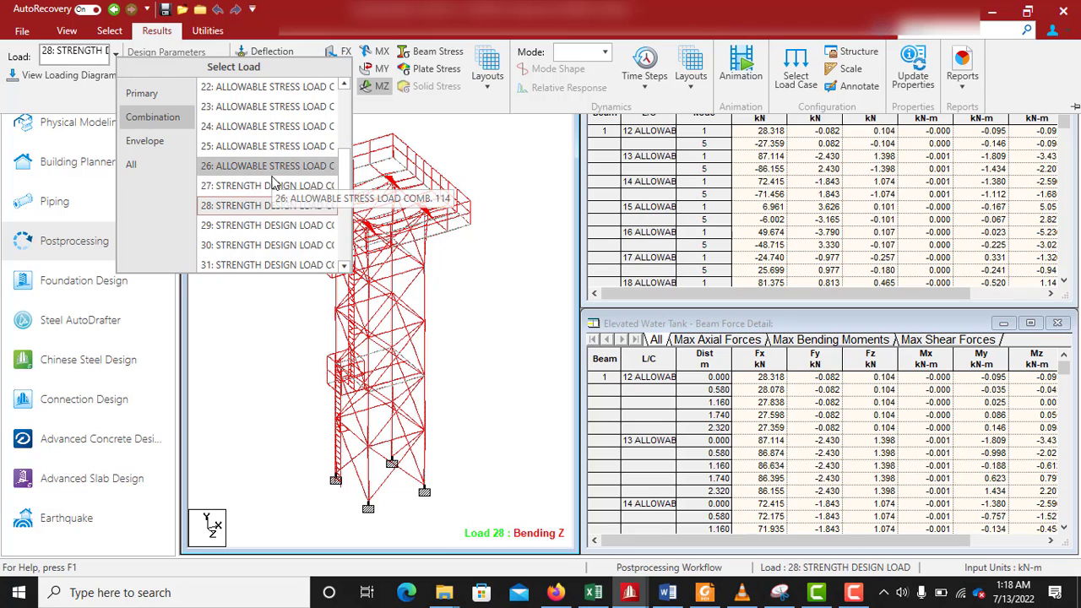
left_click(272, 169)
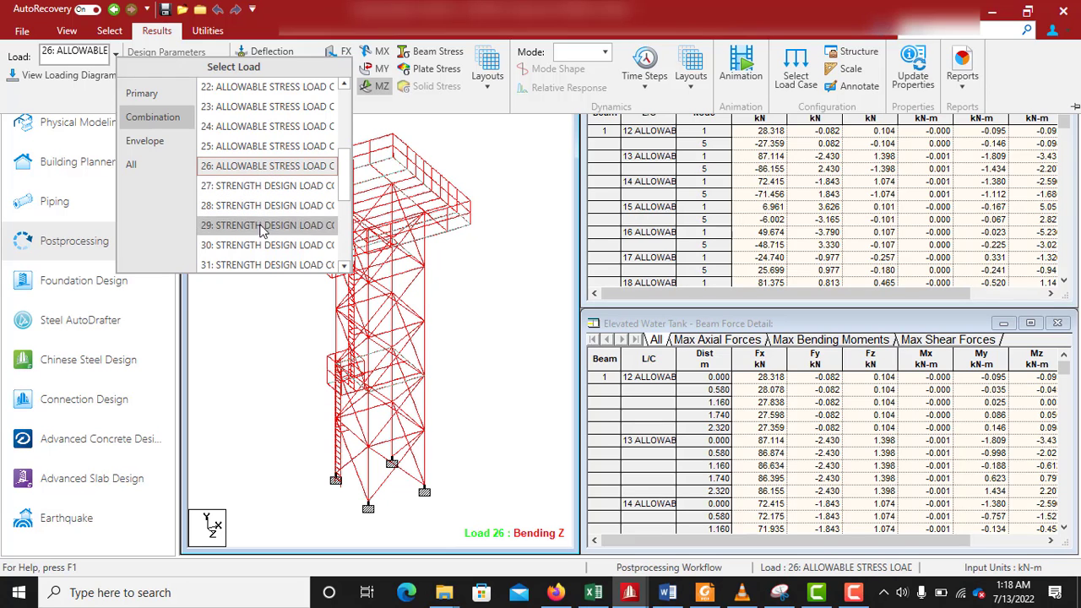
left_click(263, 267)
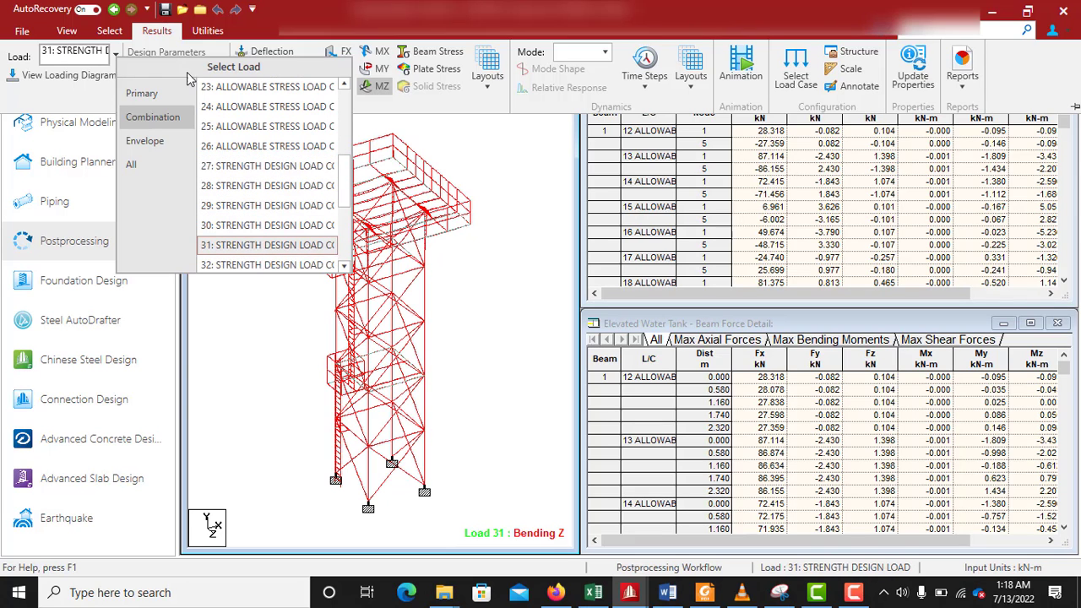
left_click(256, 267)
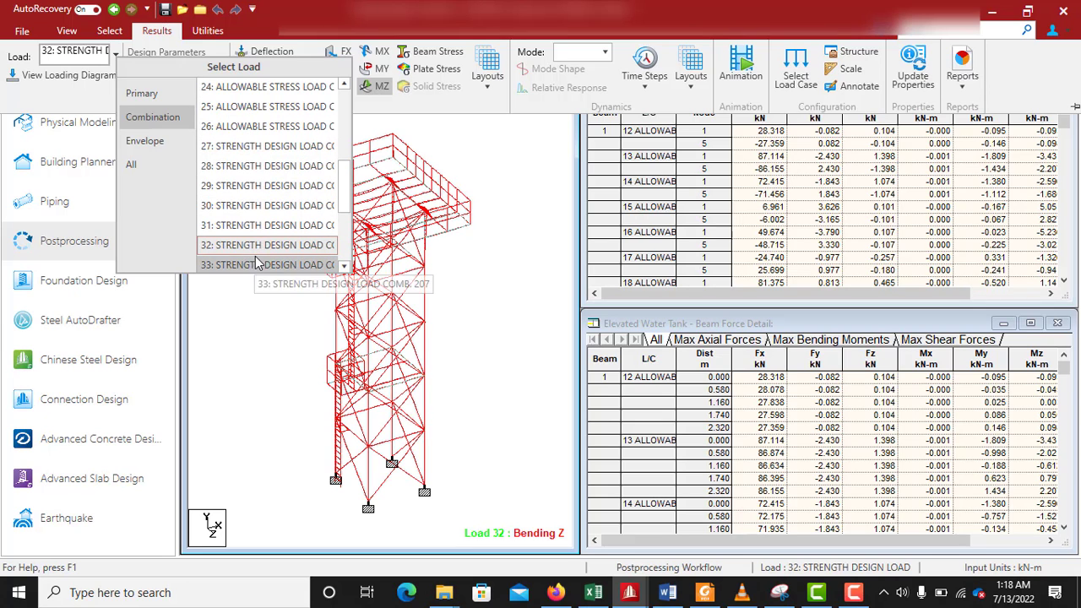
left_click(267, 205)
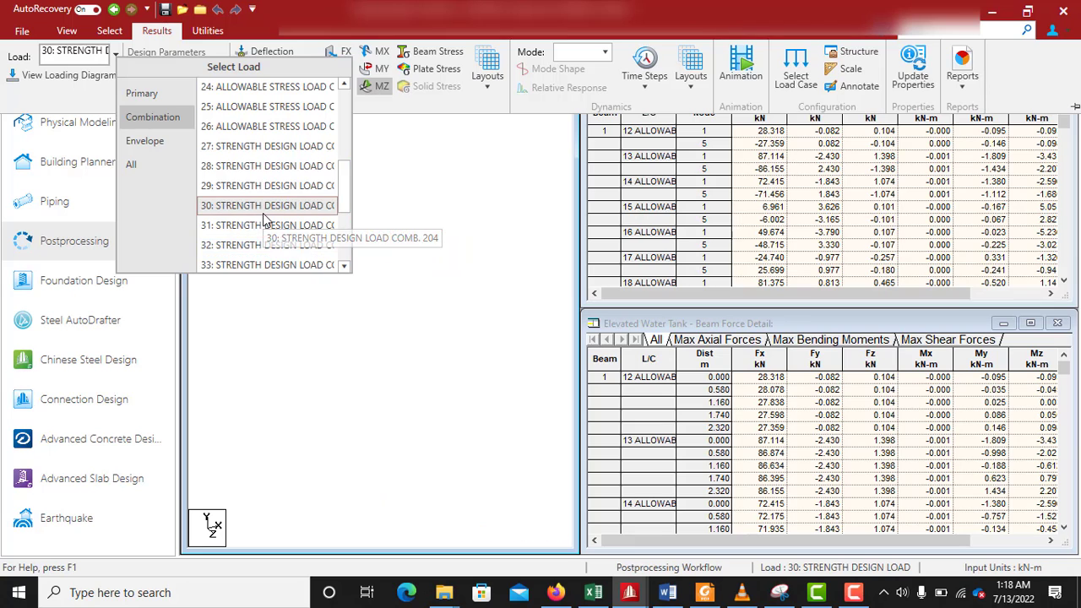
left_click(271, 193)
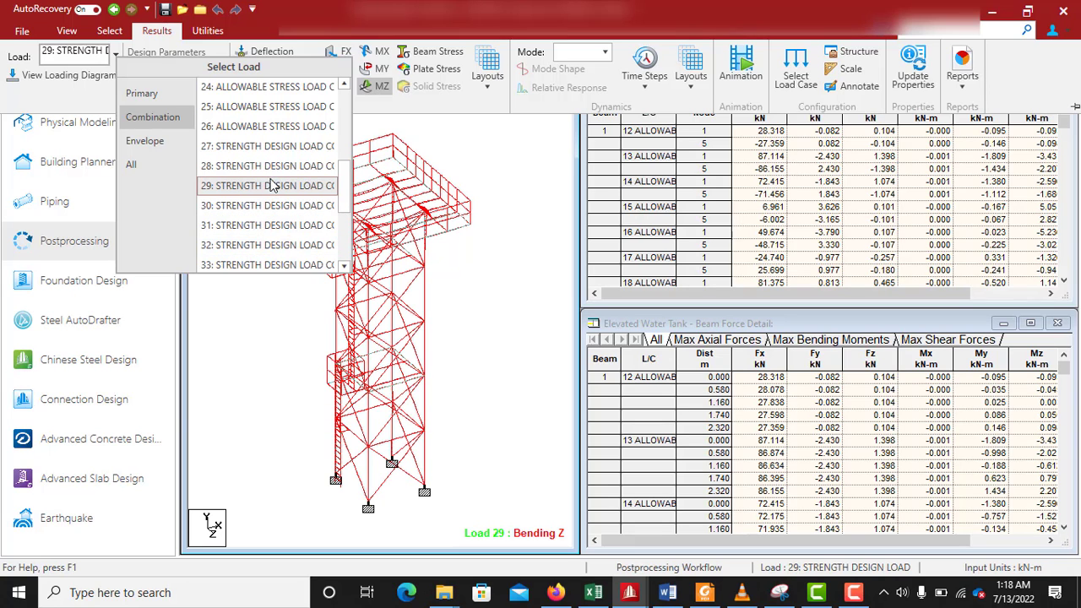
left_click(279, 168)
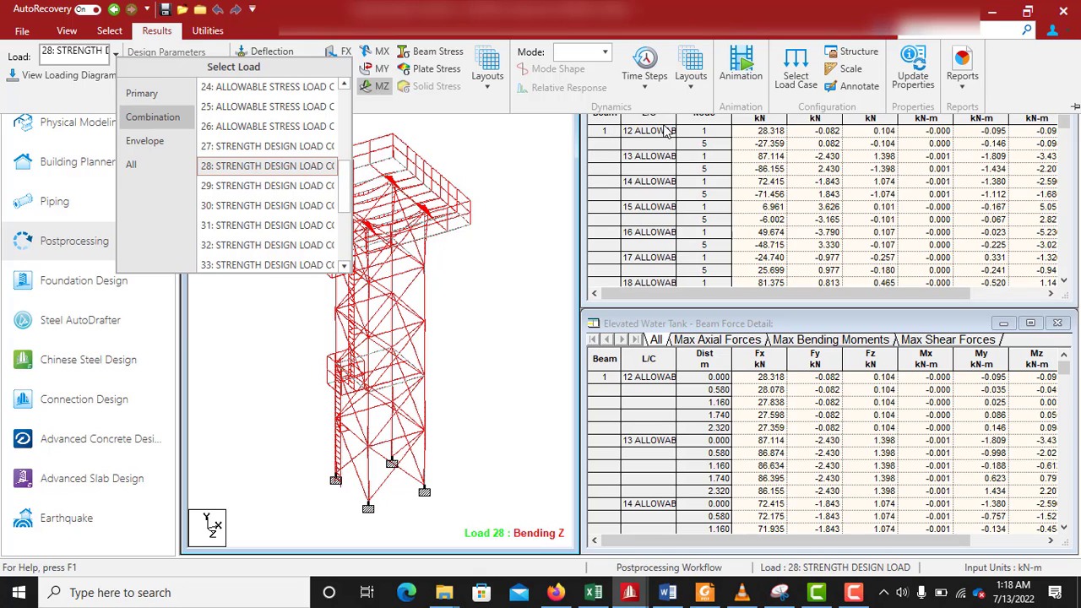
- Keep load combination 28 active and switch the beam end forces table back to its summary of extreme member forces
left_click(725, 121)
left_click(596, 137)
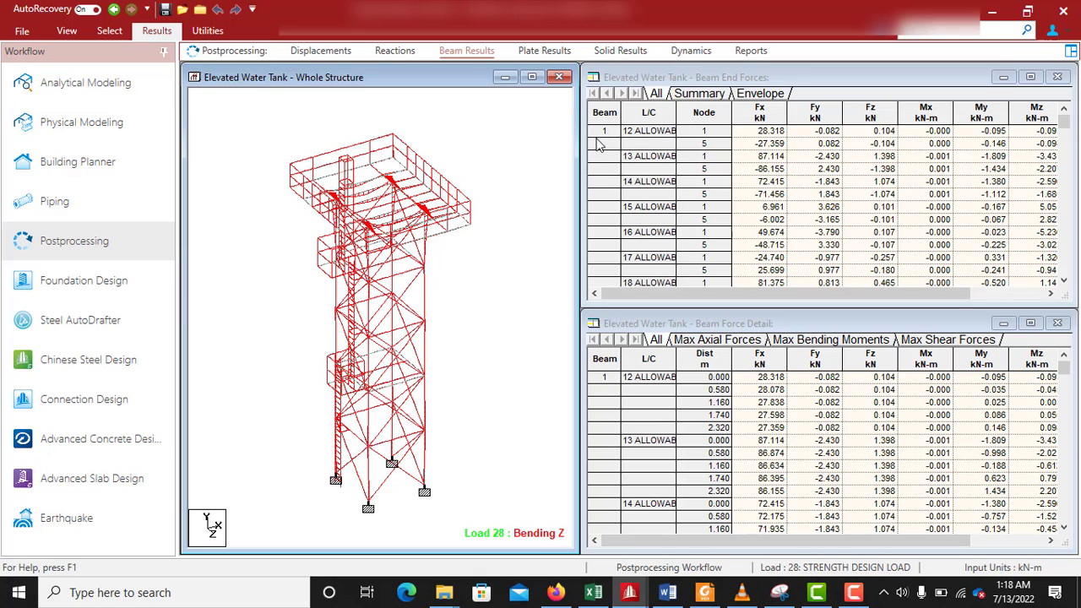
left_click(701, 93)
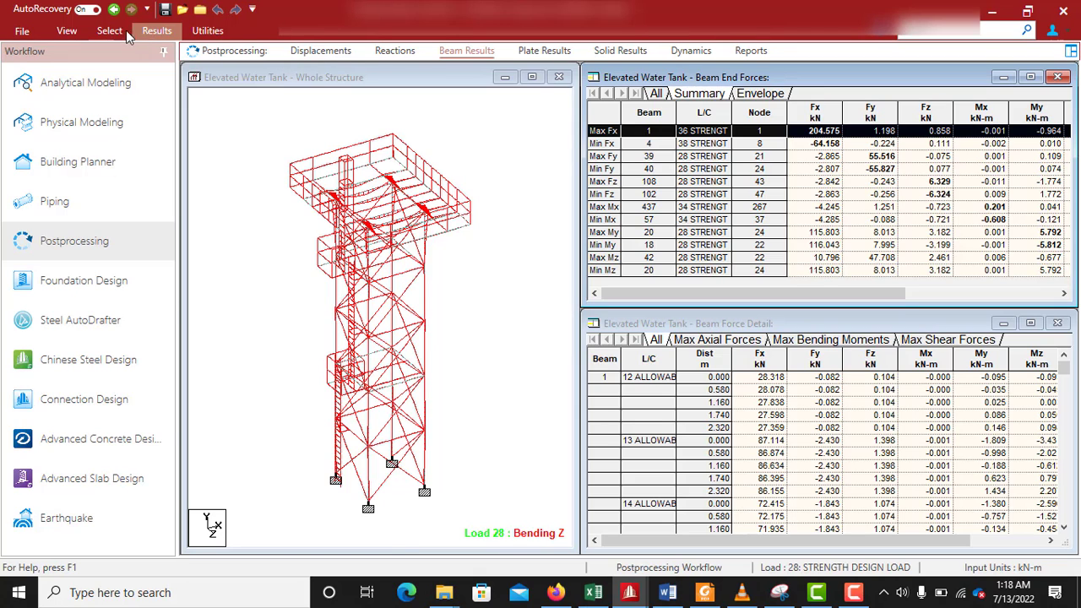
- Hide and redisplay the bending Z diagram on the whole structure for temperature load case 11
left_click(156, 31)
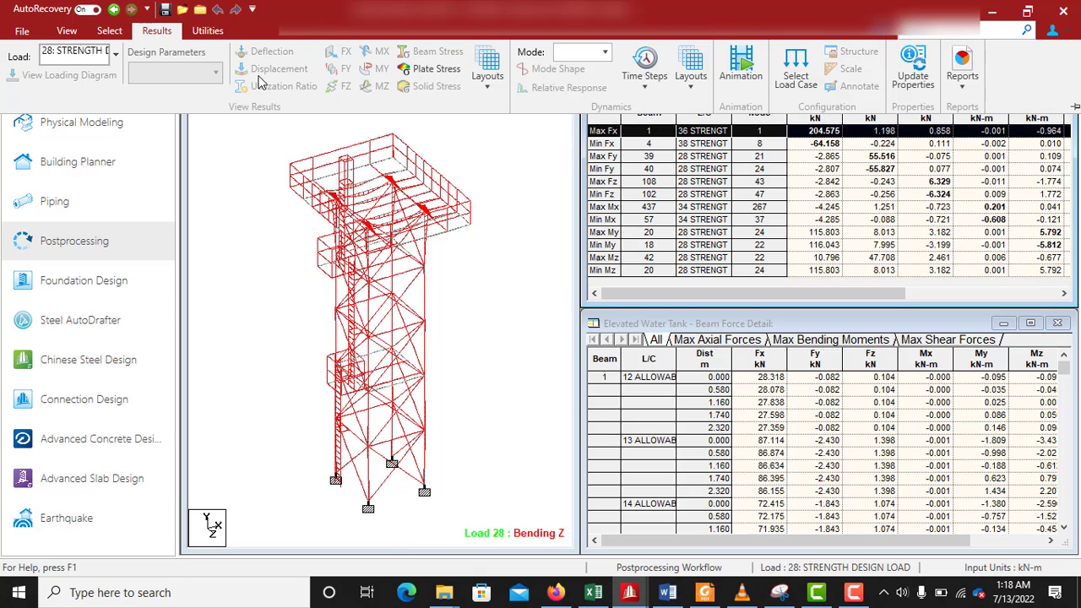
left_click(395, 145)
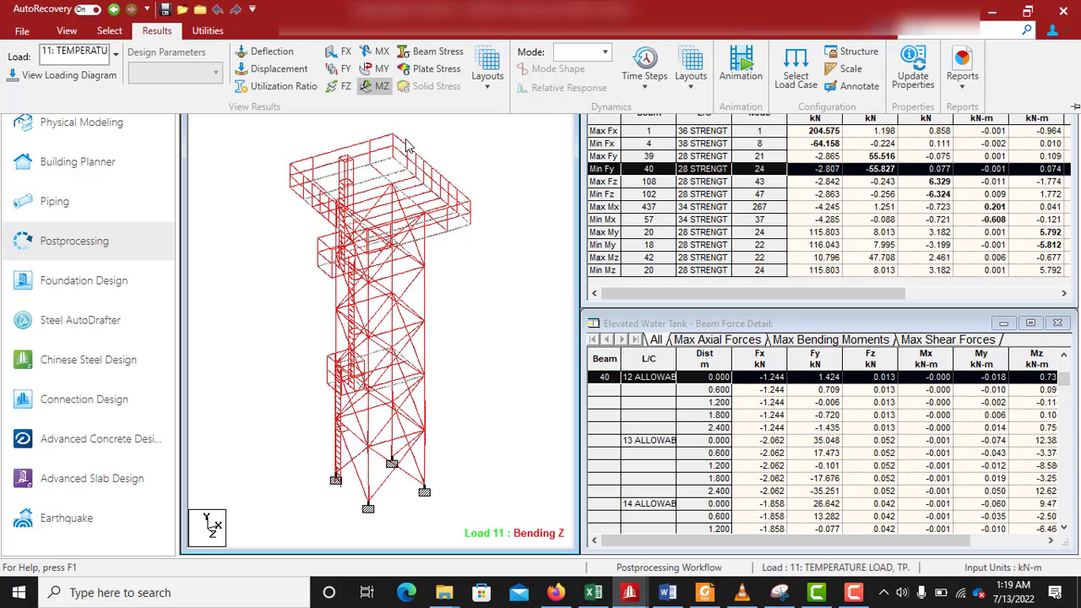
left_click(381, 87)
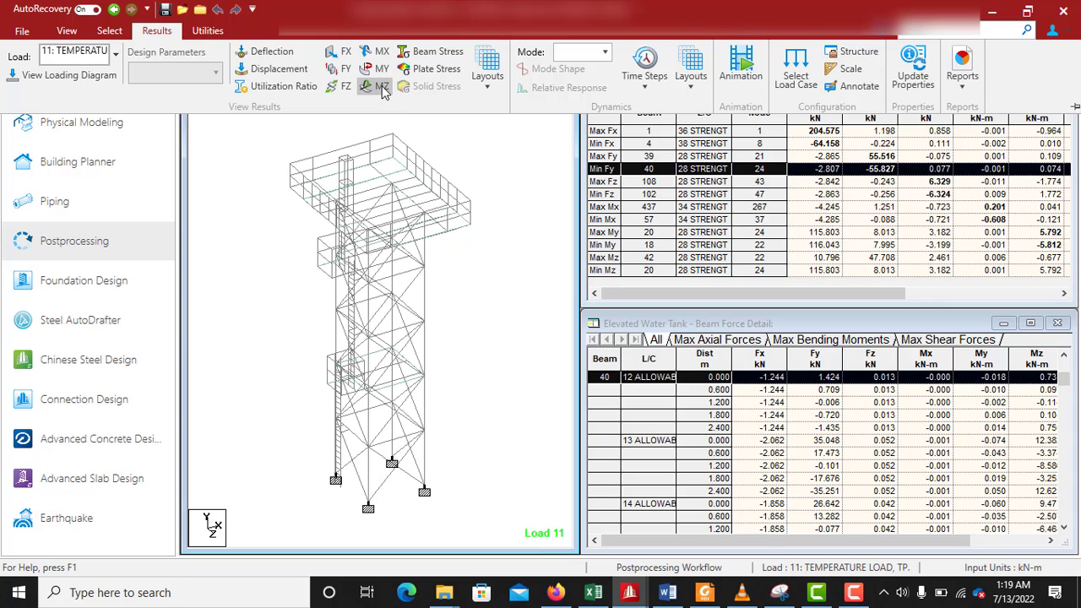
left_click(386, 90)
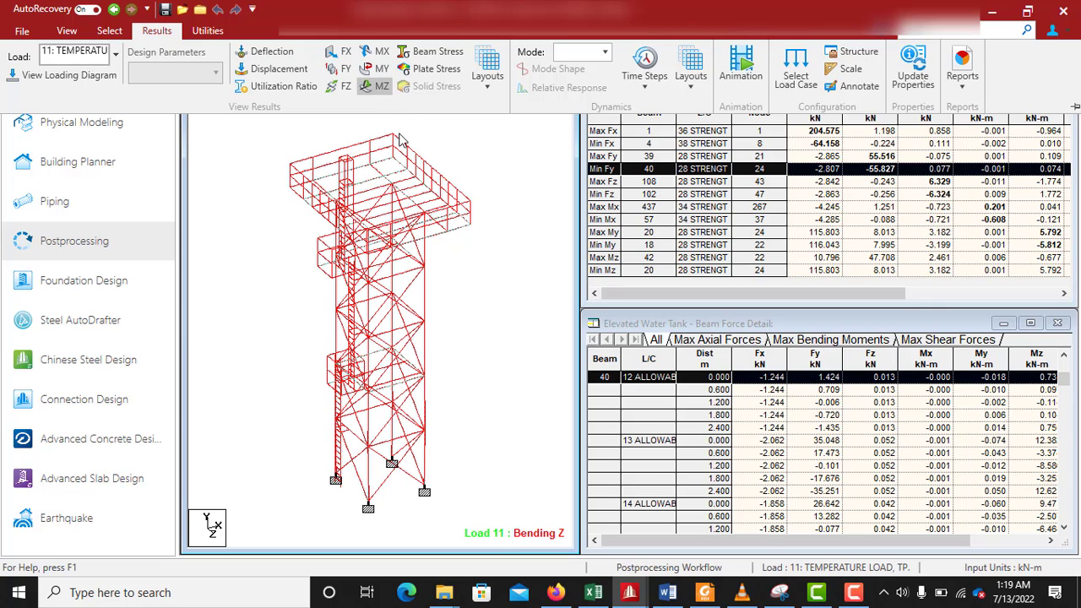